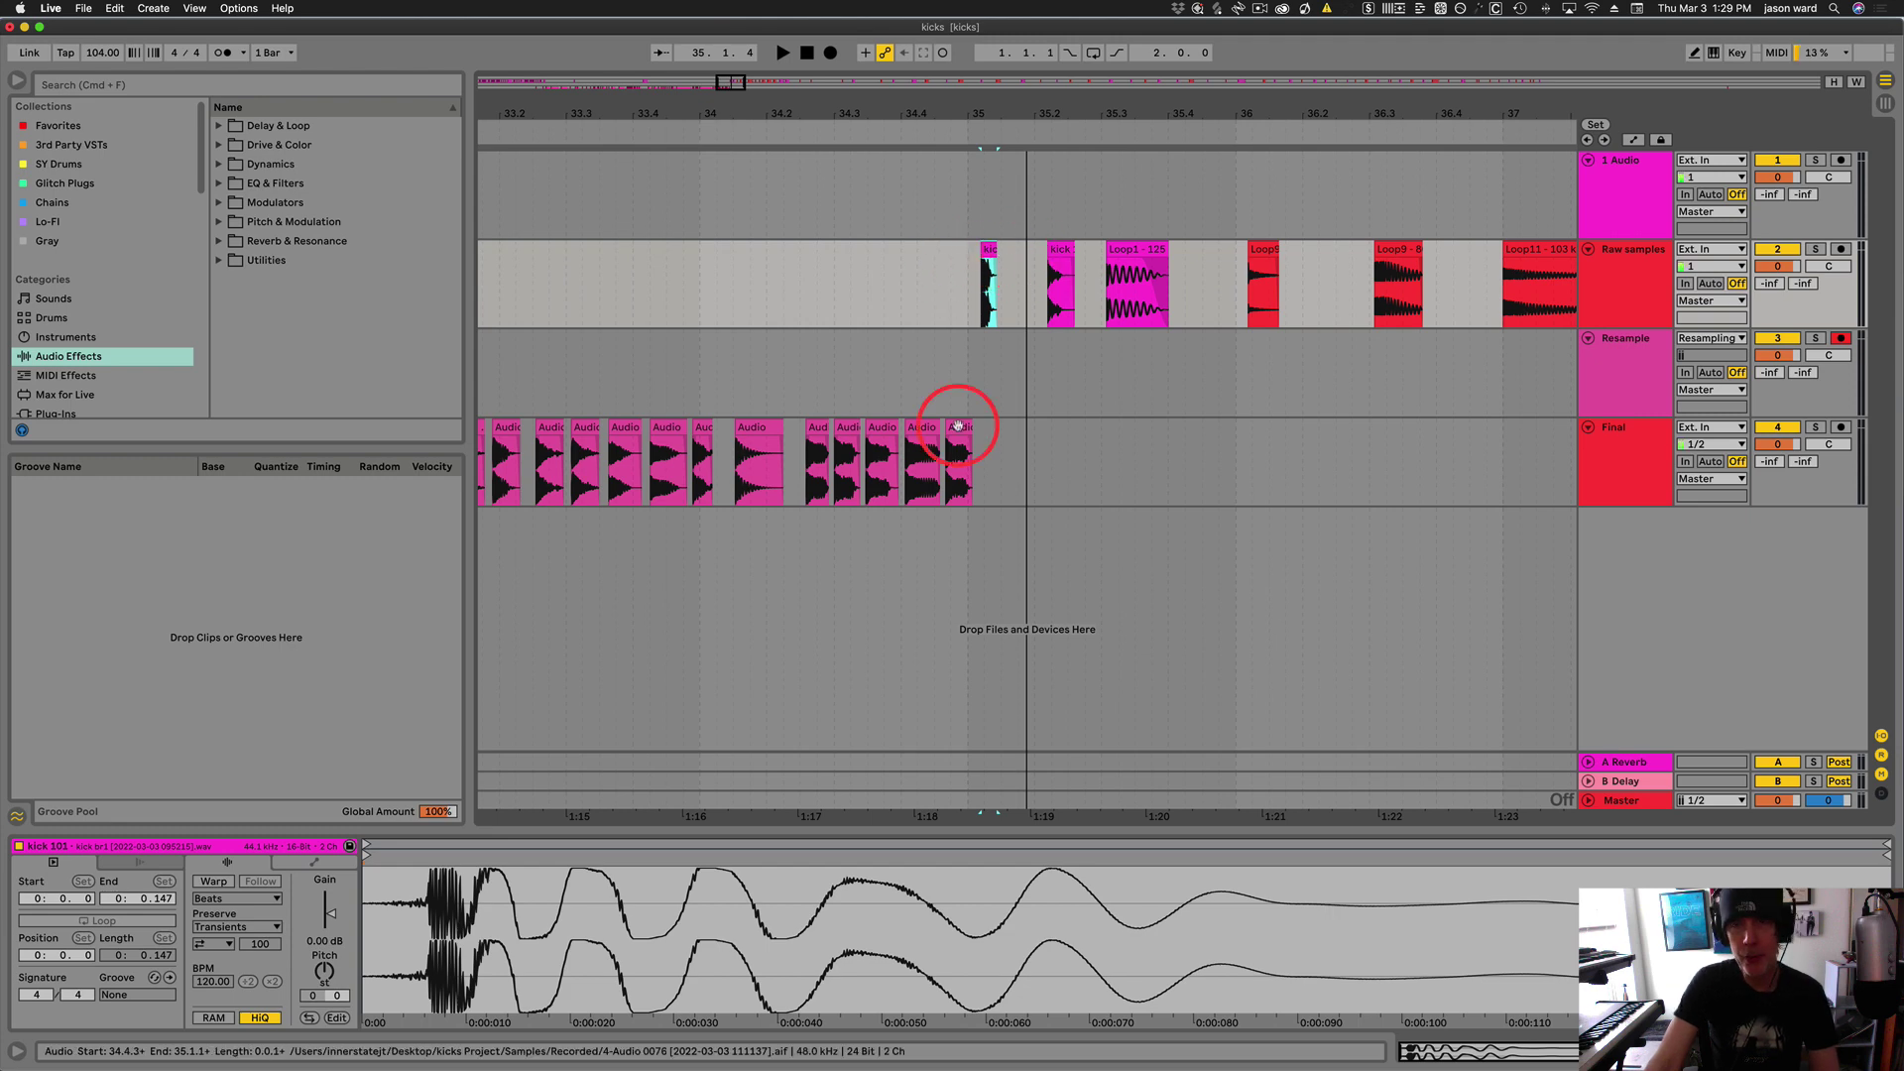
# Trim about 2 ms off the start of the kick 101 clip on the Raw samples track
pyautogui.moveTo(972, 127); pyautogui.dragTo(1003, 250)
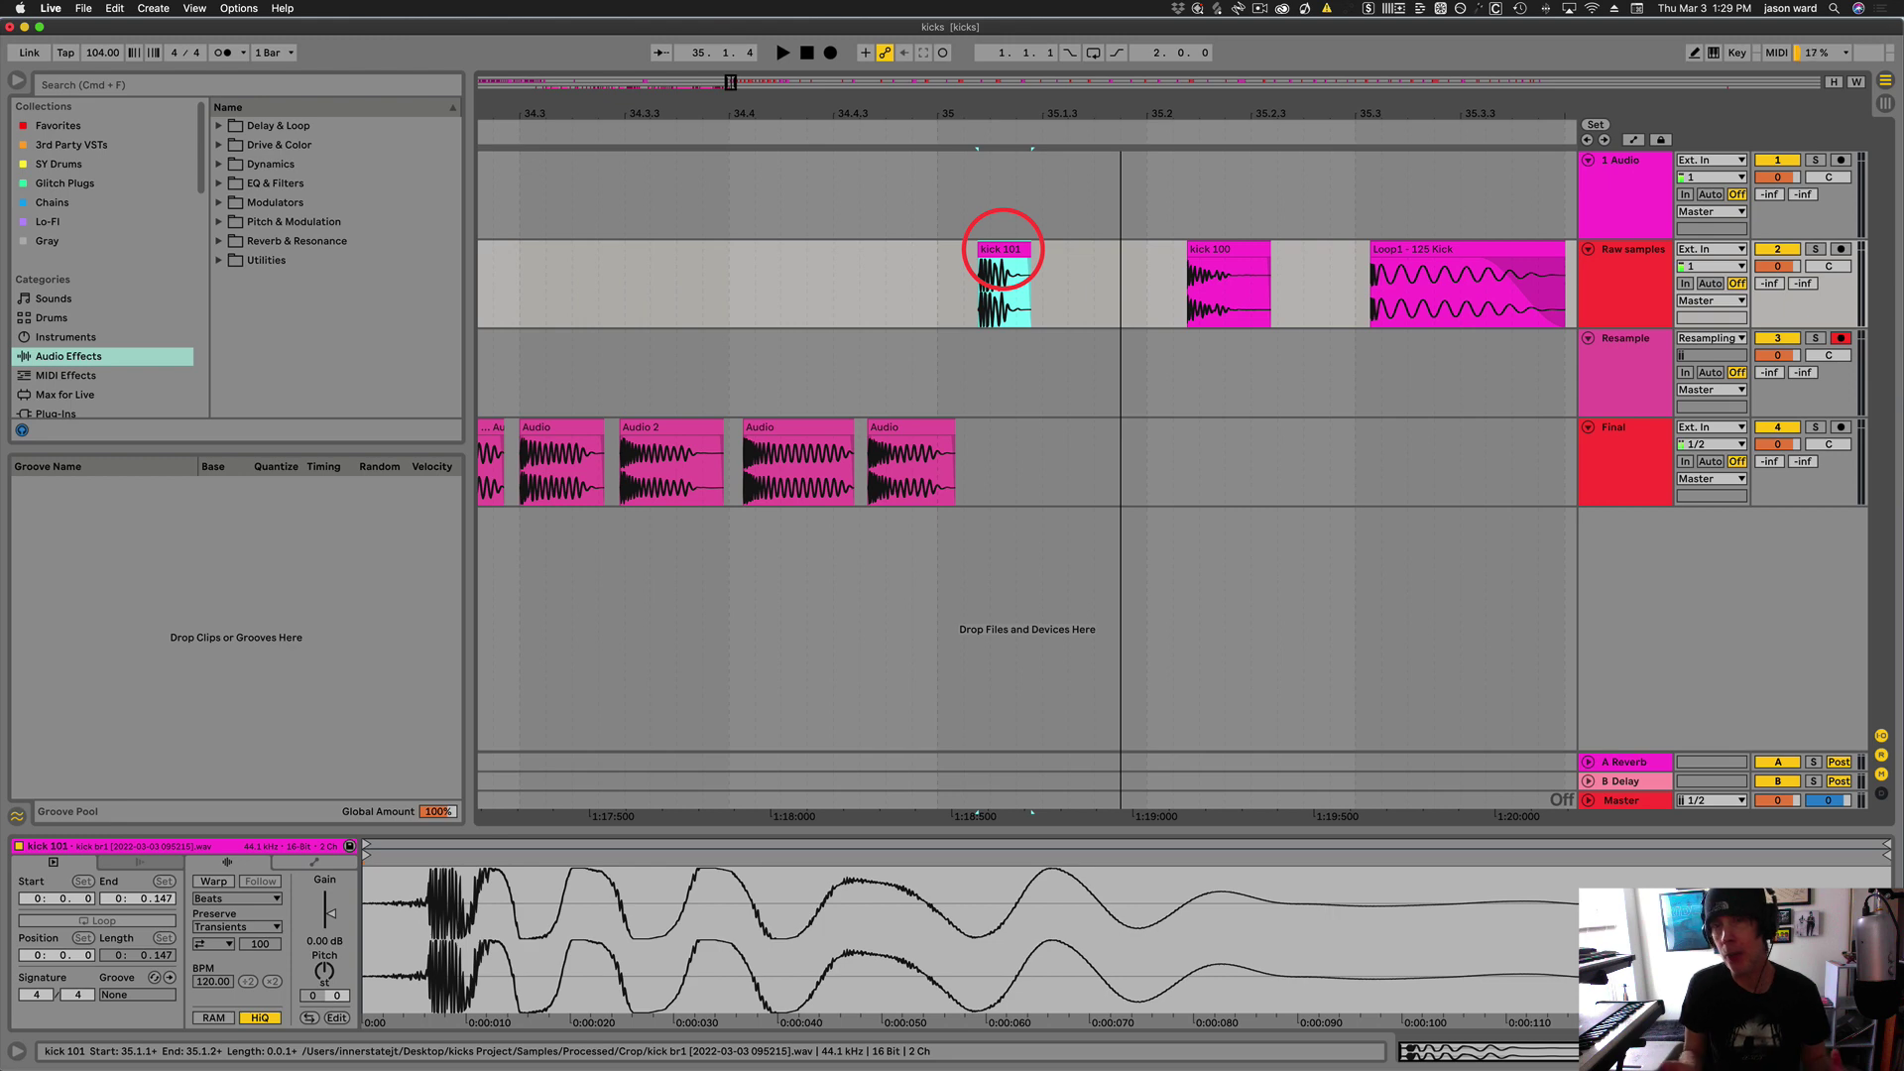
pyautogui.click(996, 273)
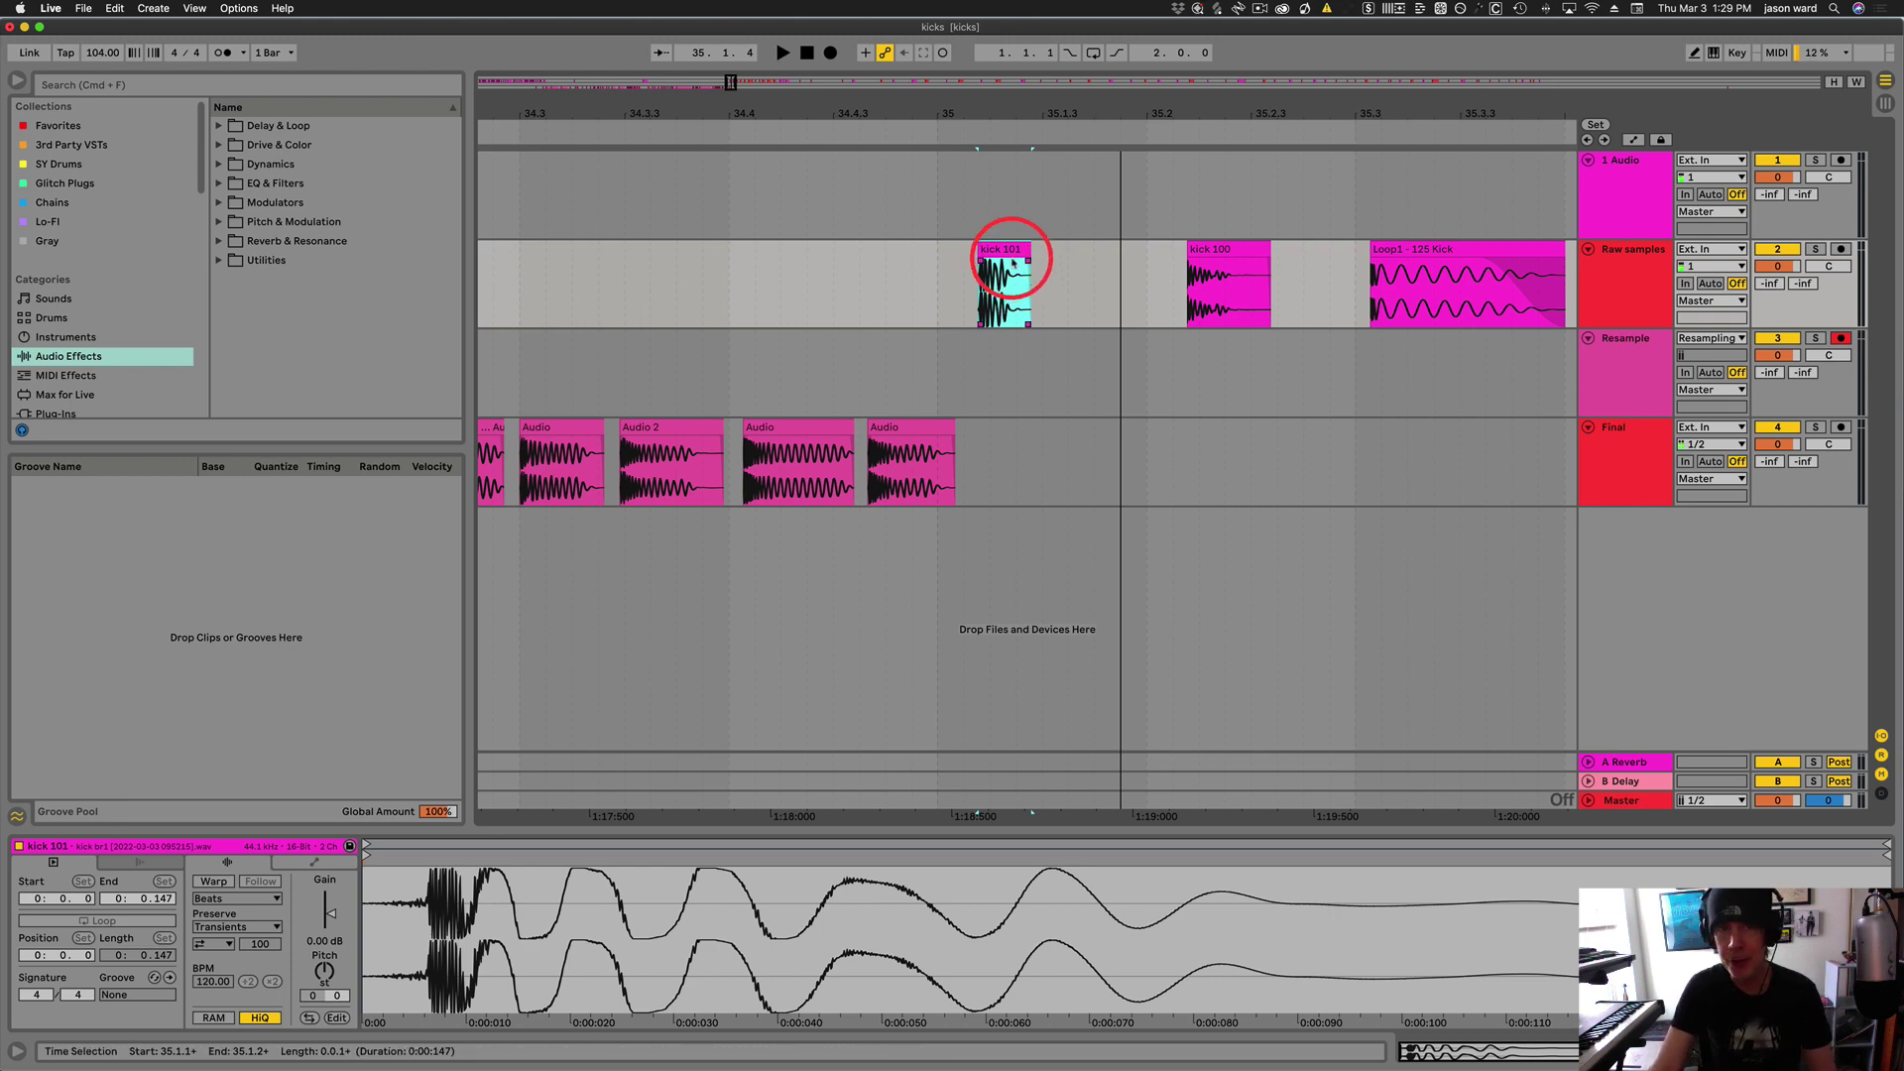
pyautogui.moveTo(1053, 113); pyautogui.dragTo(1054, 106)
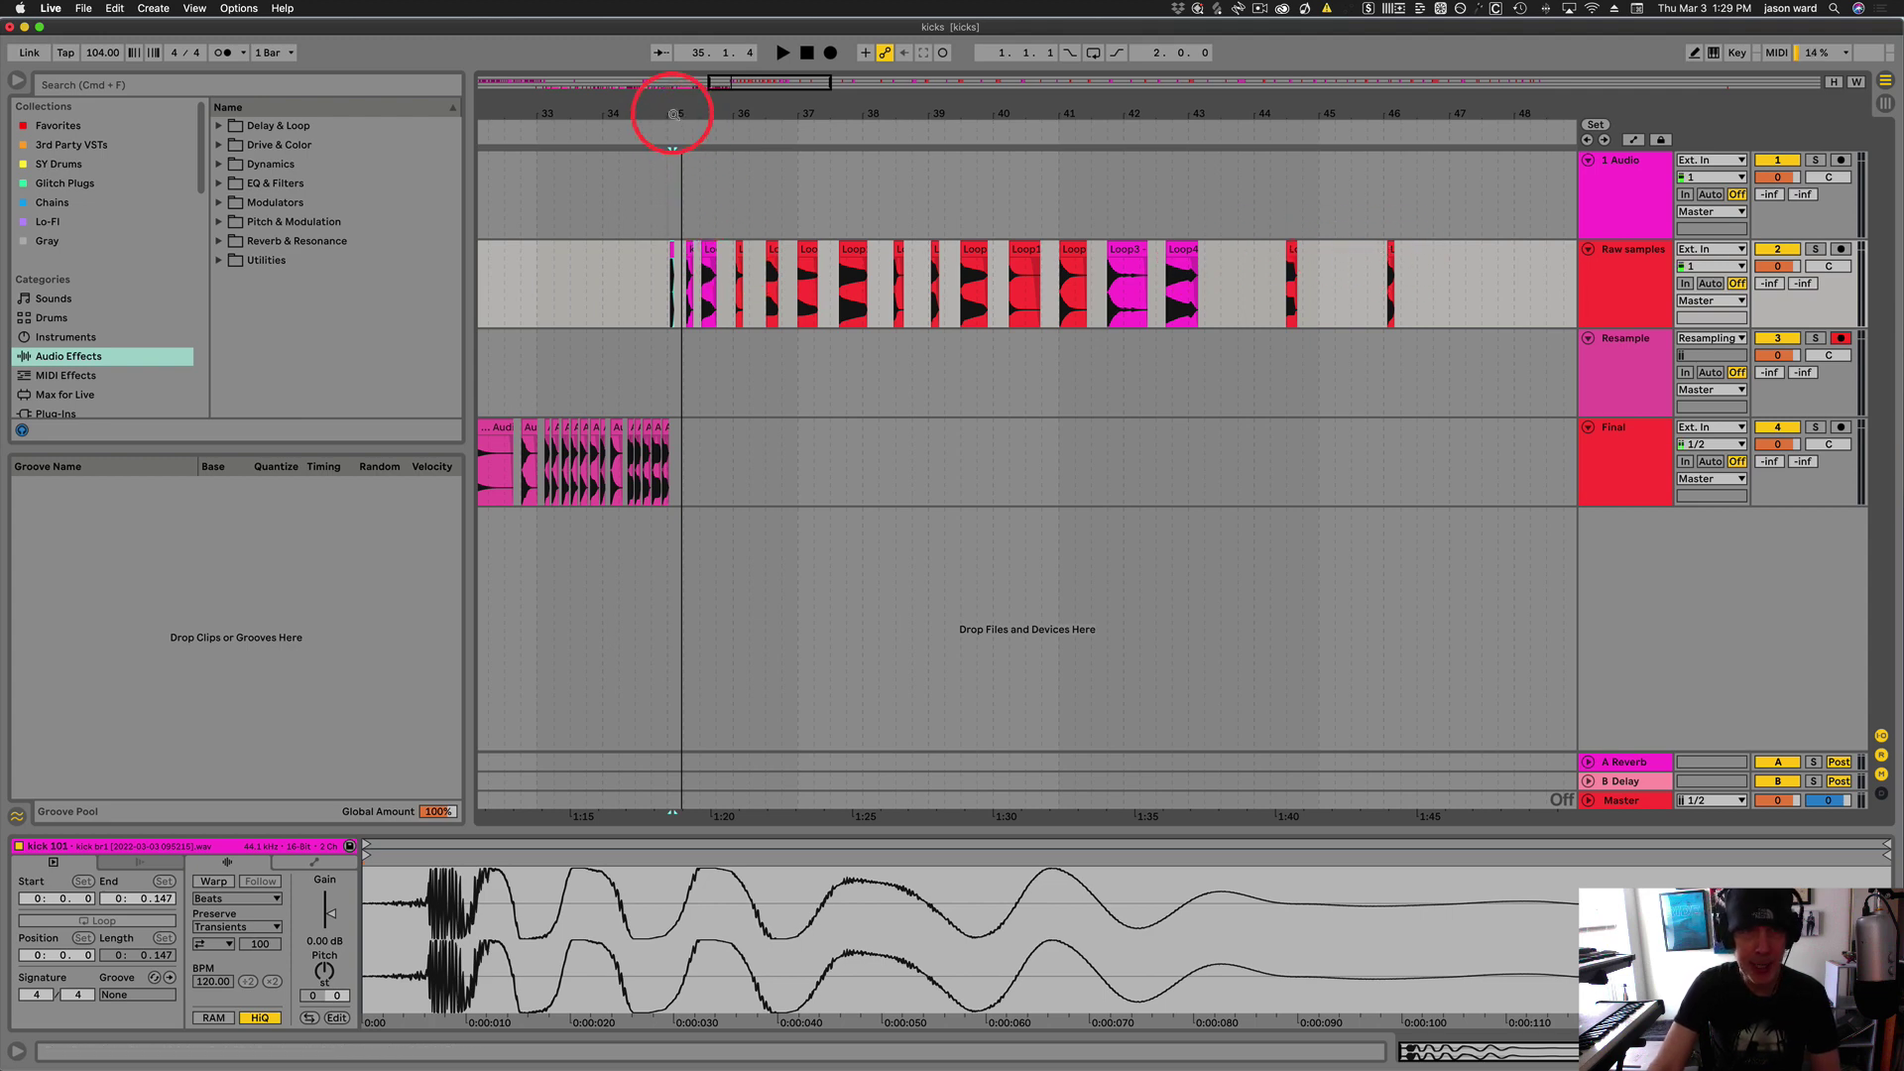
pyautogui.moveTo(673, 114); pyautogui.dragTo(582, 268)
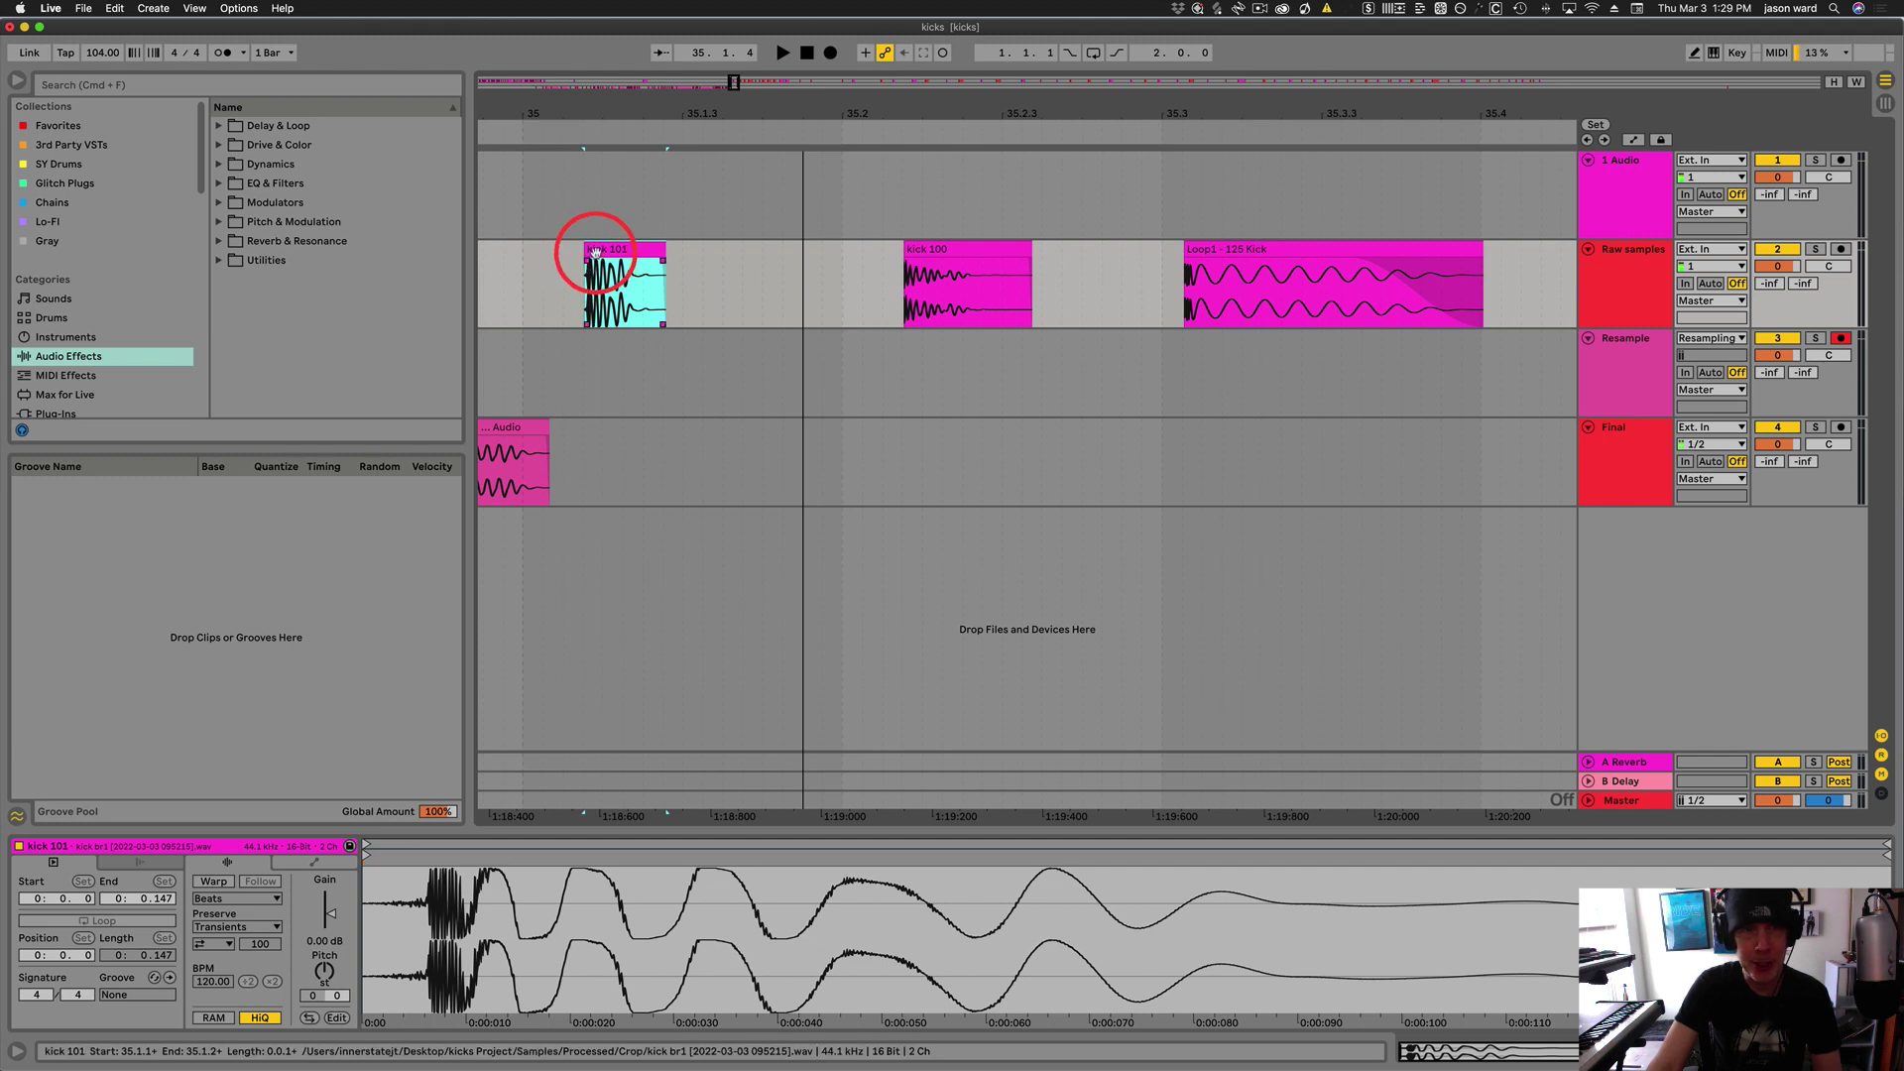
pyautogui.moveTo(584, 116); pyautogui.dragTo(585, 134)
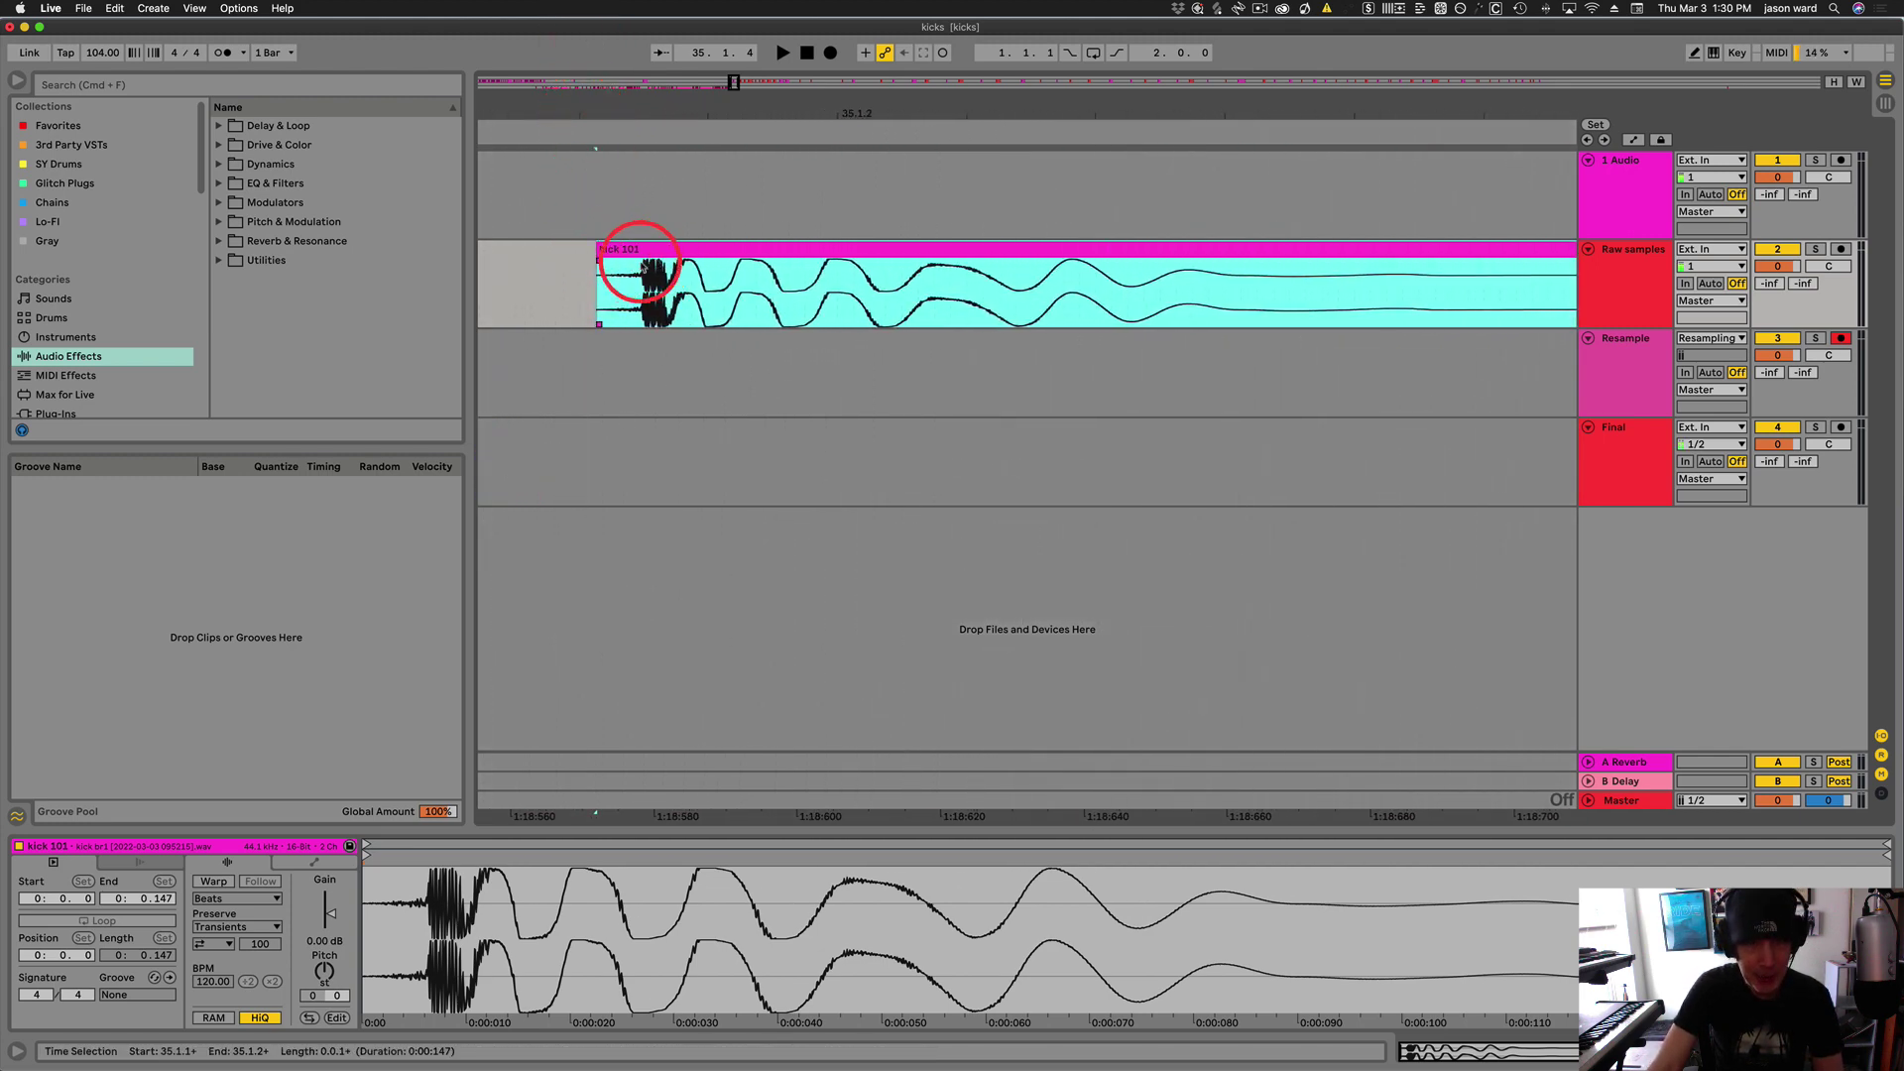
pyautogui.moveTo(600, 250); pyautogui.dragTo(616, 289)
pyautogui.click(614, 264)
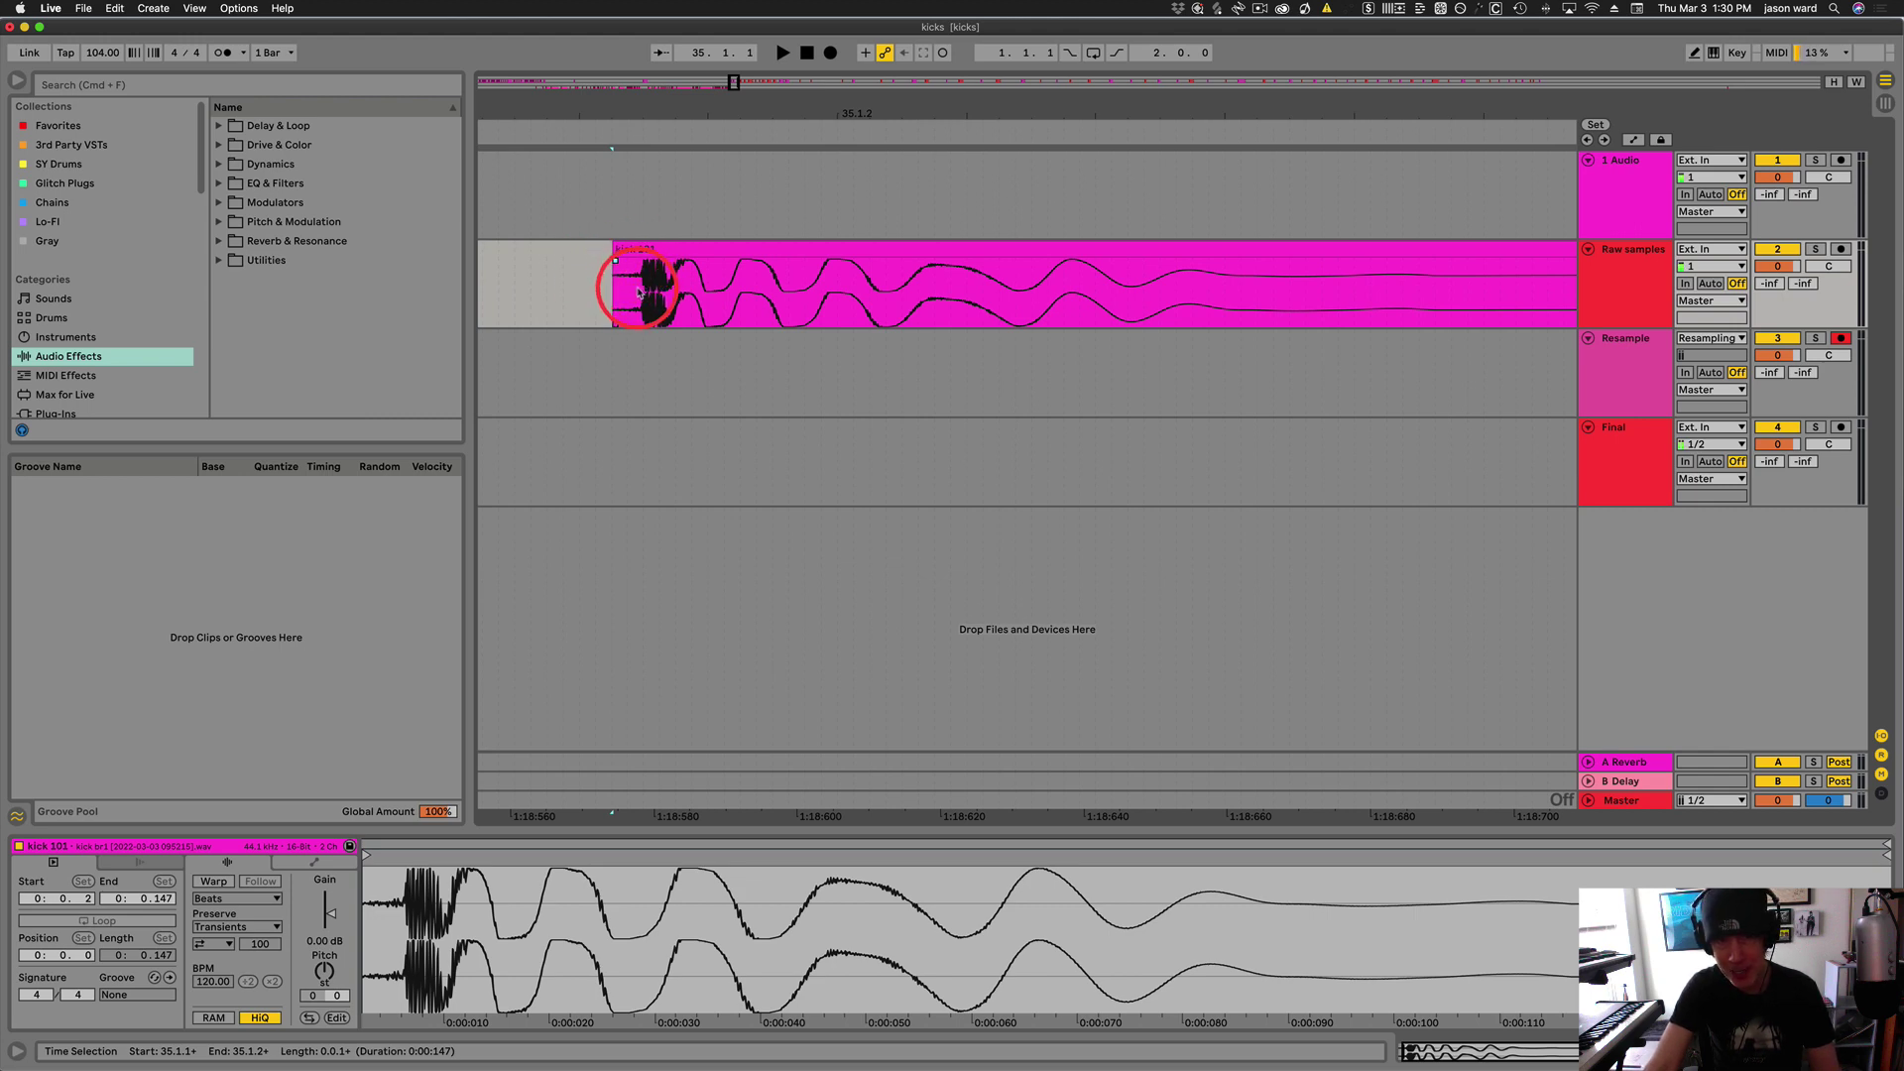
# Select the trimmed kick 101 clip and play it a couple of times to check its sound
pyautogui.moveTo(680, 119); pyautogui.dragTo(694, 99)
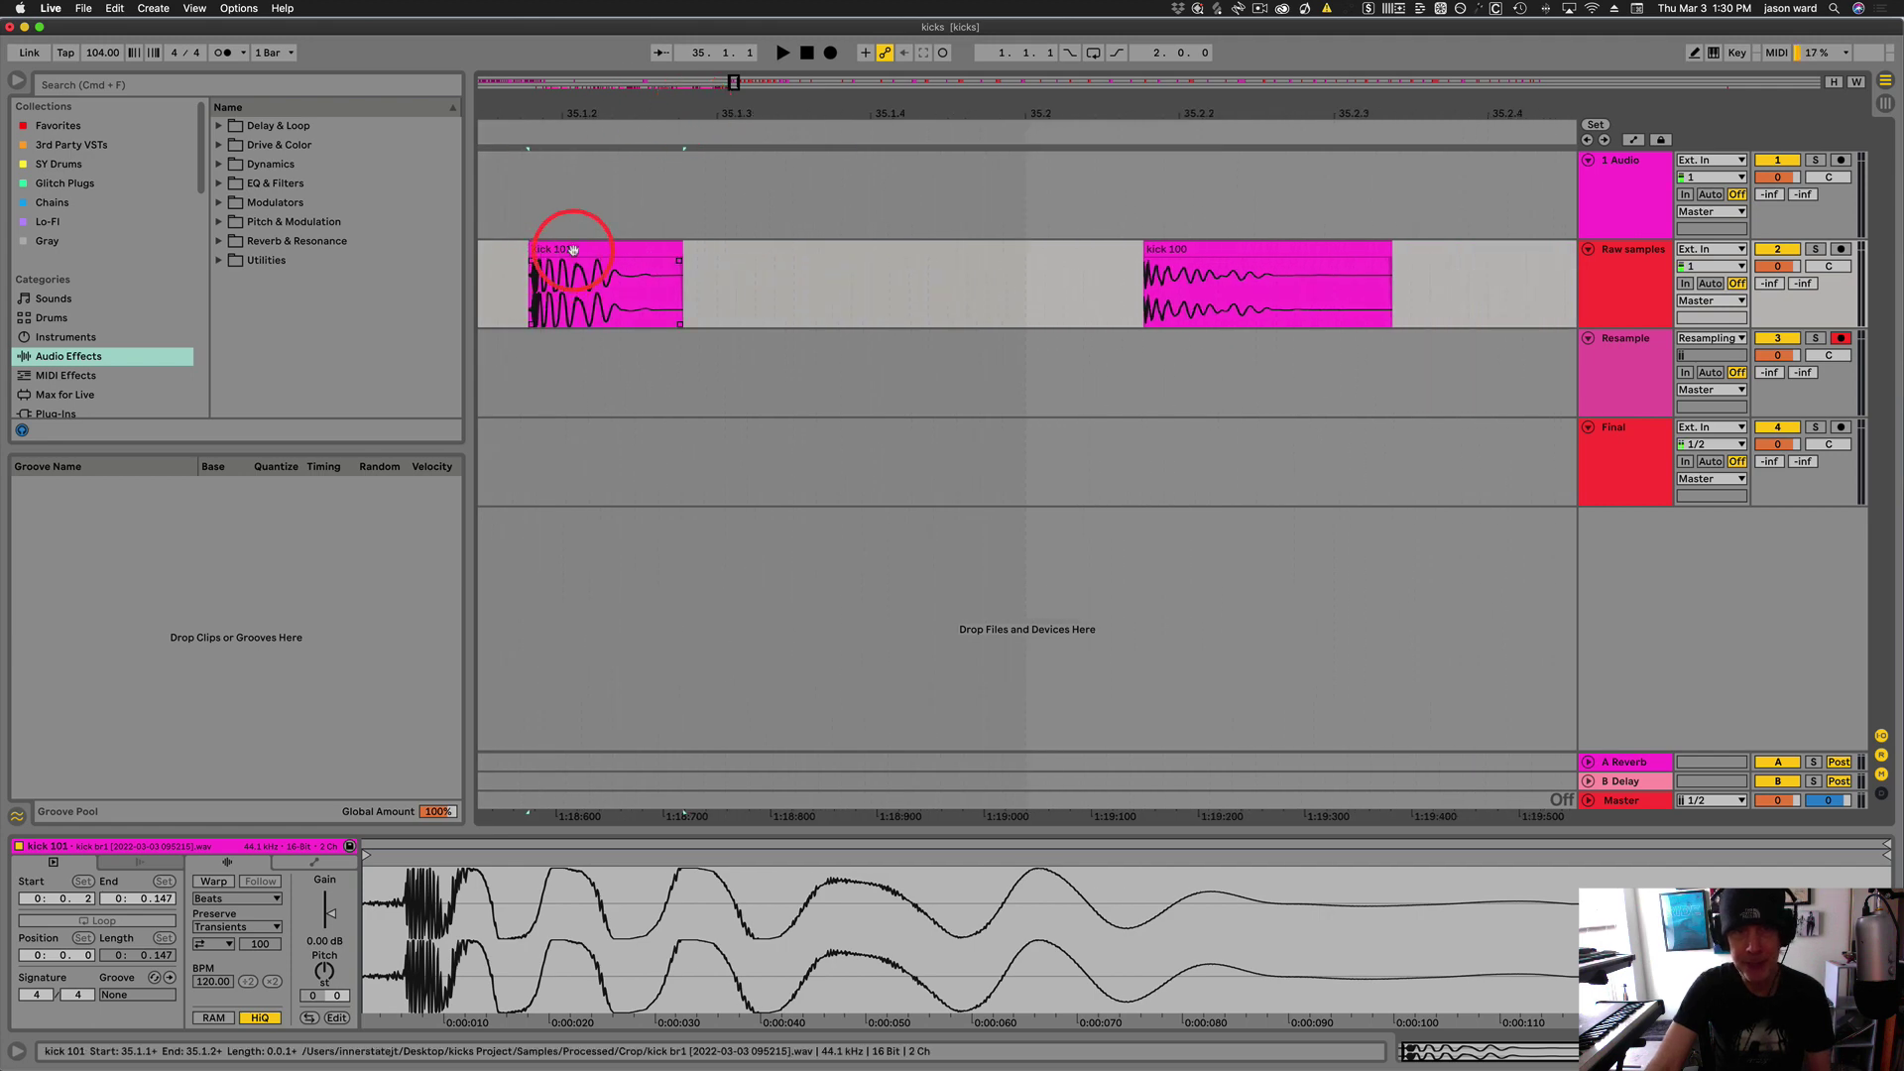
pyautogui.click(574, 250)
pyautogui.press('space')
pyautogui.press('space')
pyautogui.press('space')
pyautogui.press('space')
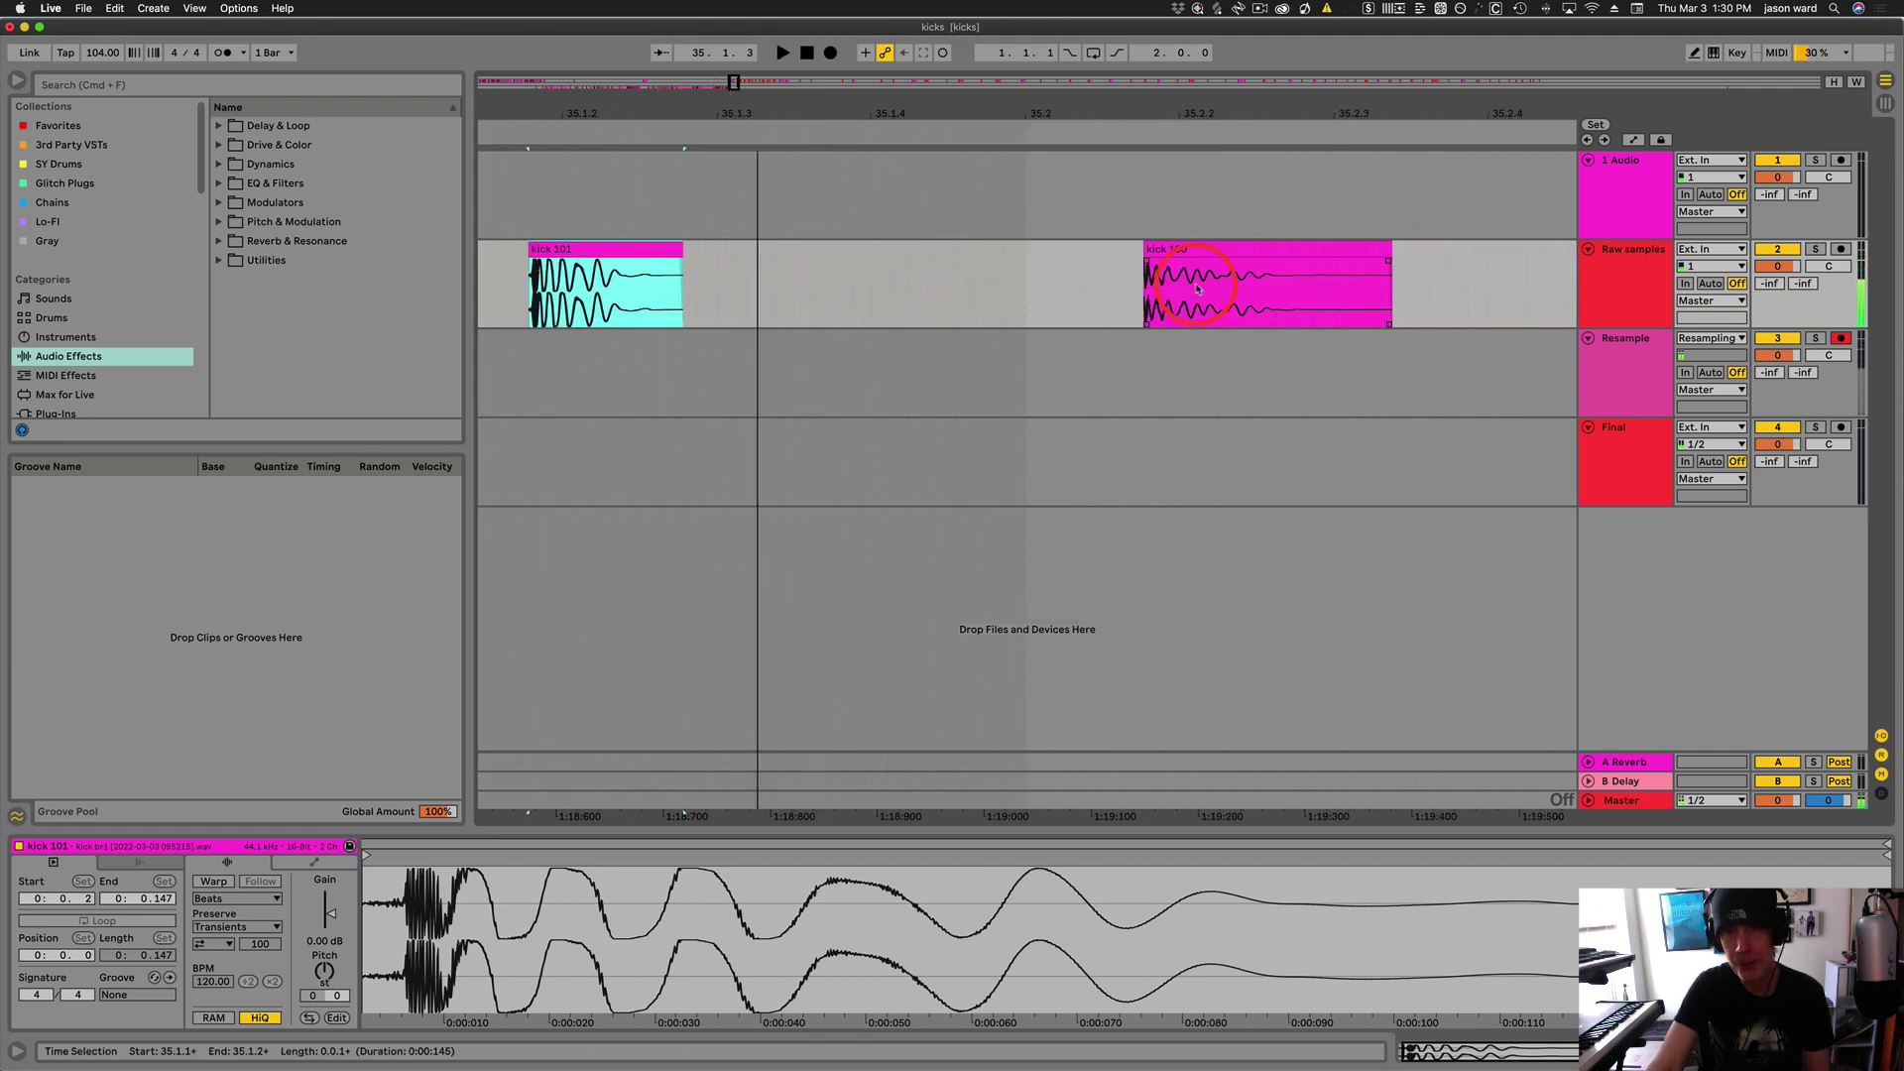
# Select the kick 100 clip on the Raw samples track and listen to it repeatedly
pyautogui.click(1203, 249)
pyautogui.press('space')
pyautogui.press('space')
pyautogui.press('space')
pyautogui.press('space')
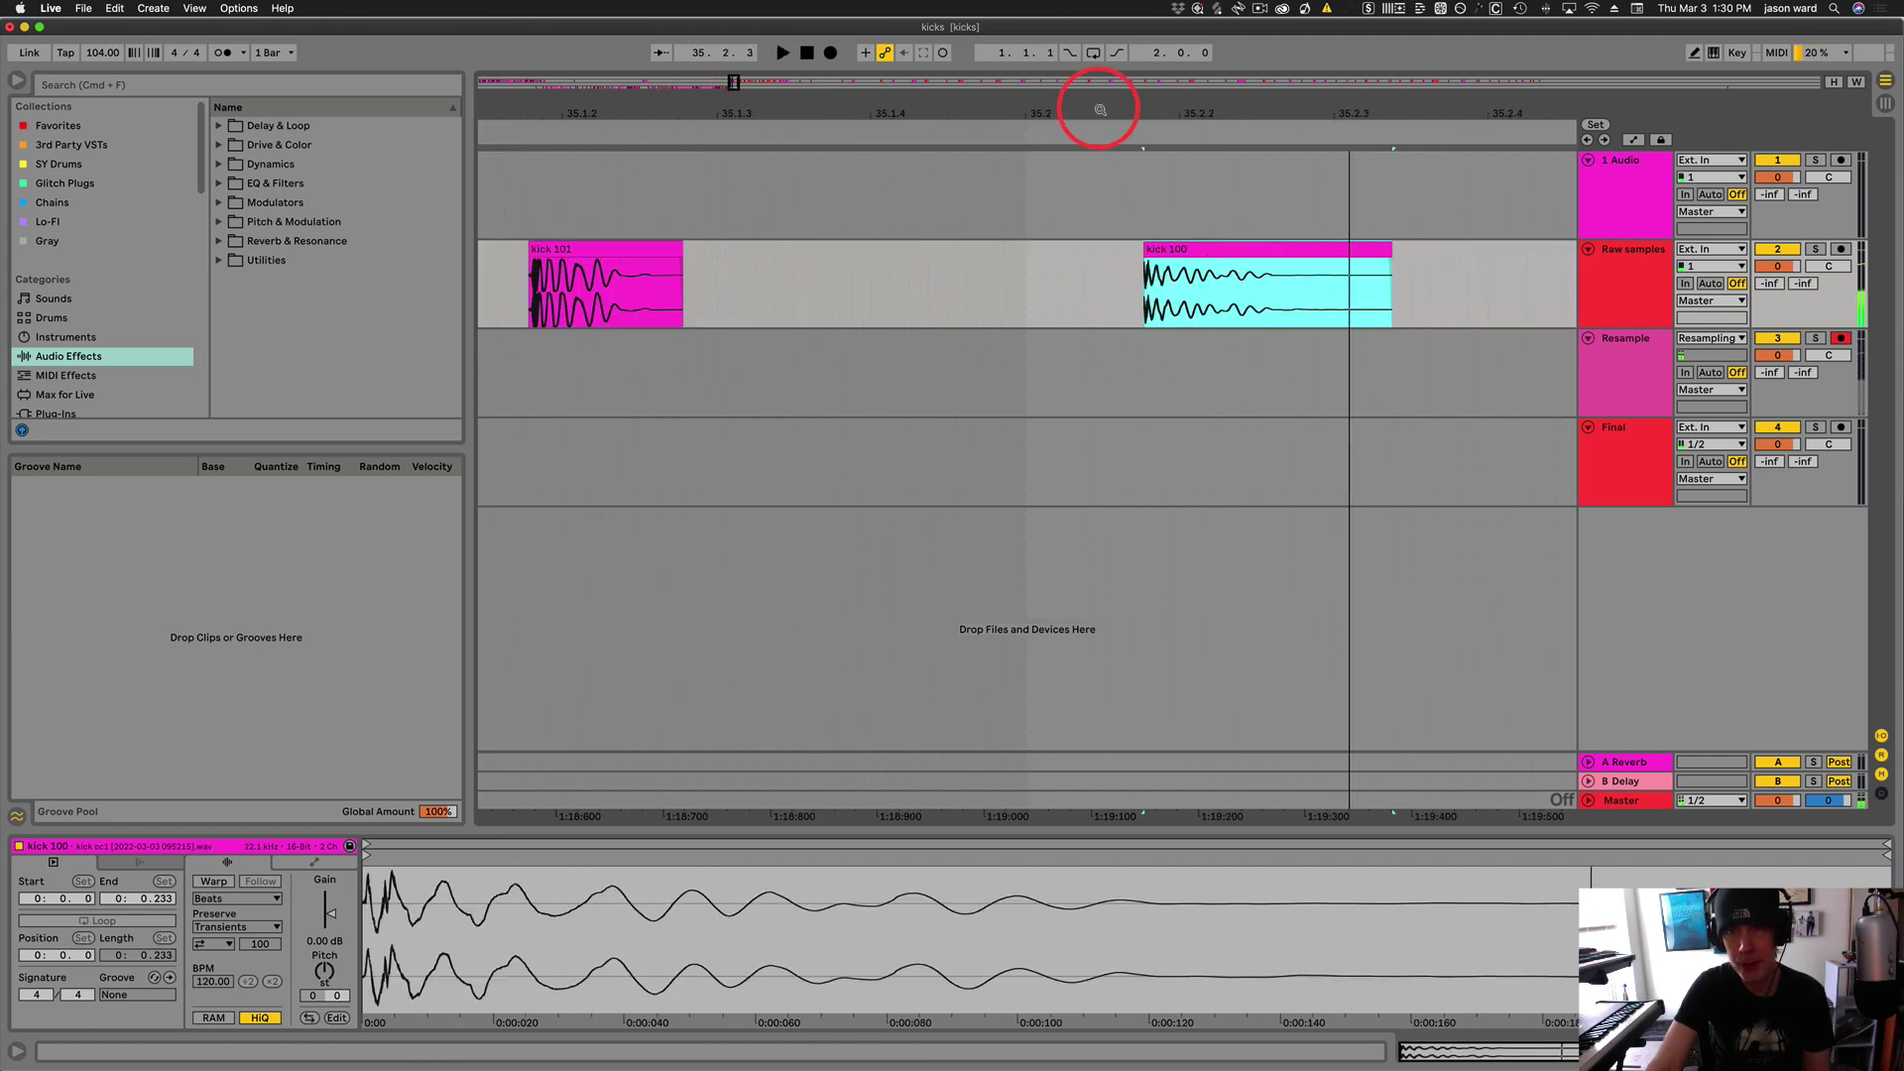
pyautogui.moveTo(1101, 111); pyautogui.dragTo(1100, 114)
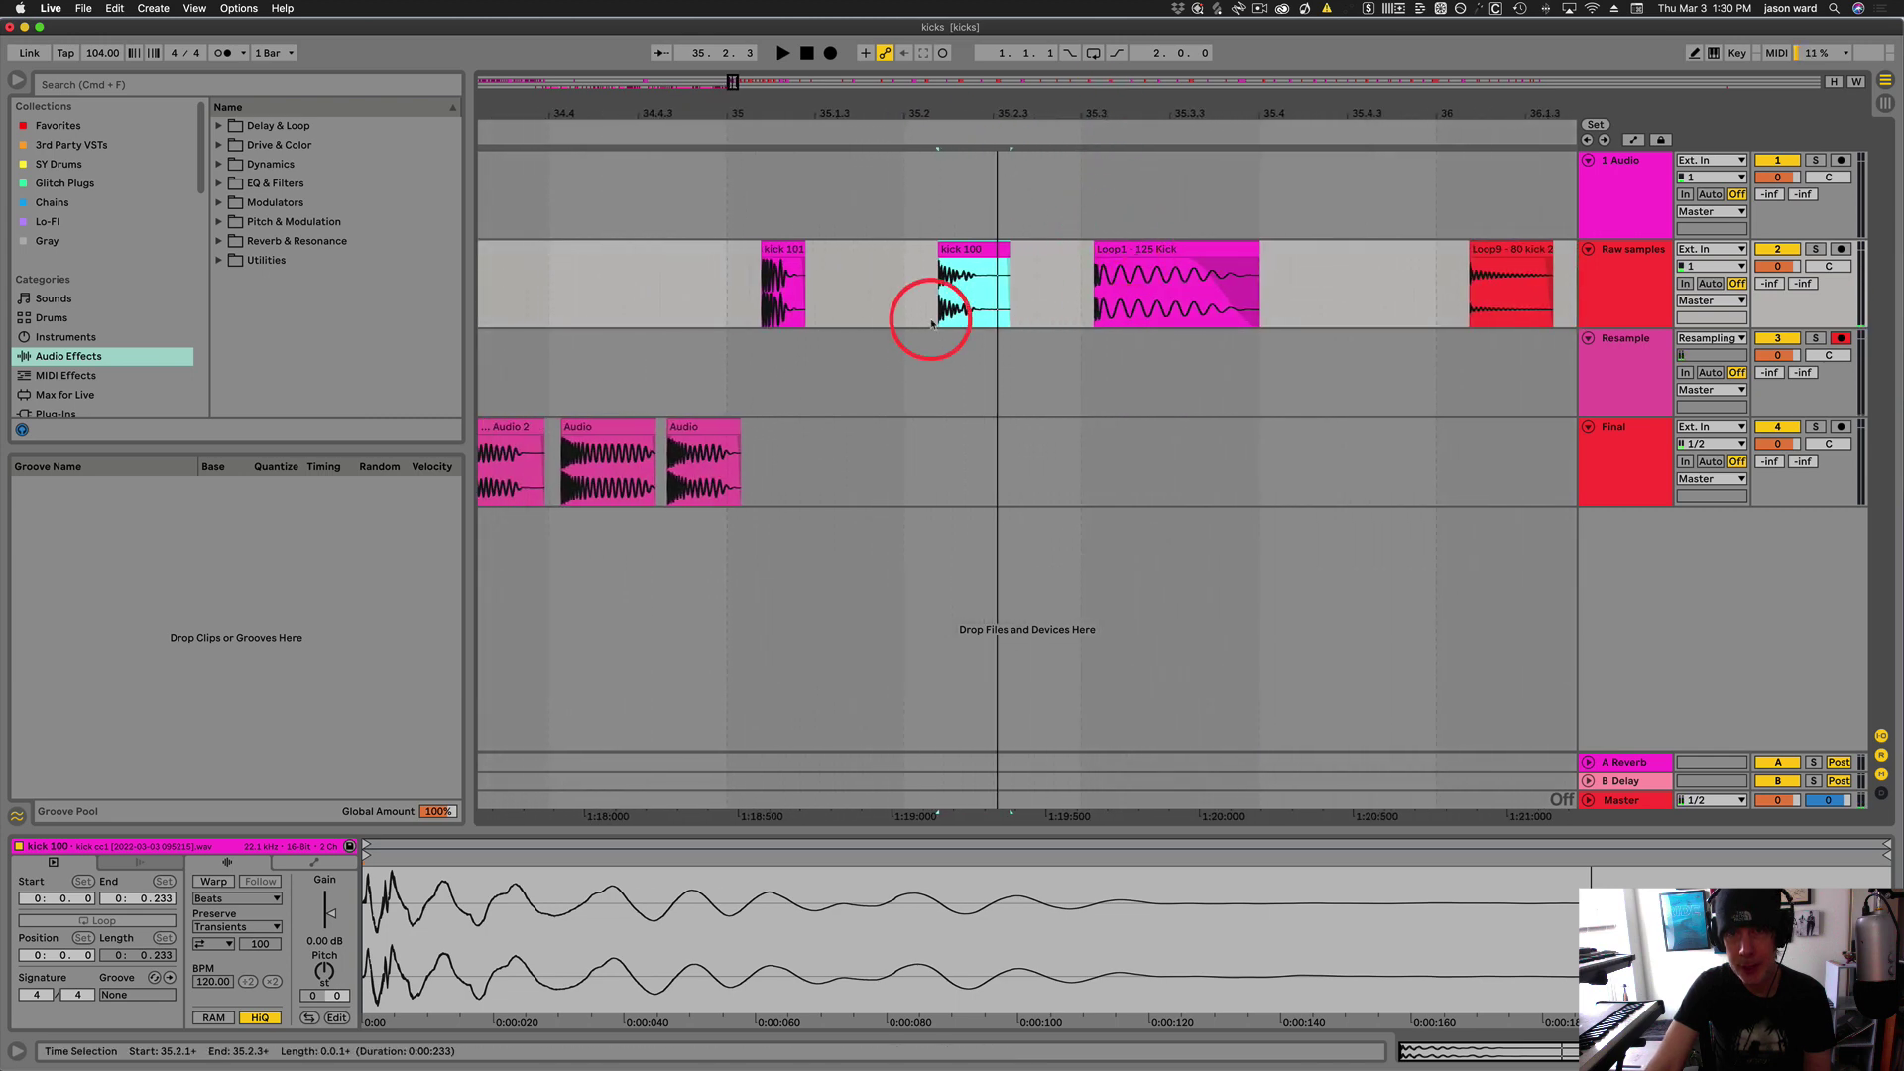
pyautogui.click(968, 248)
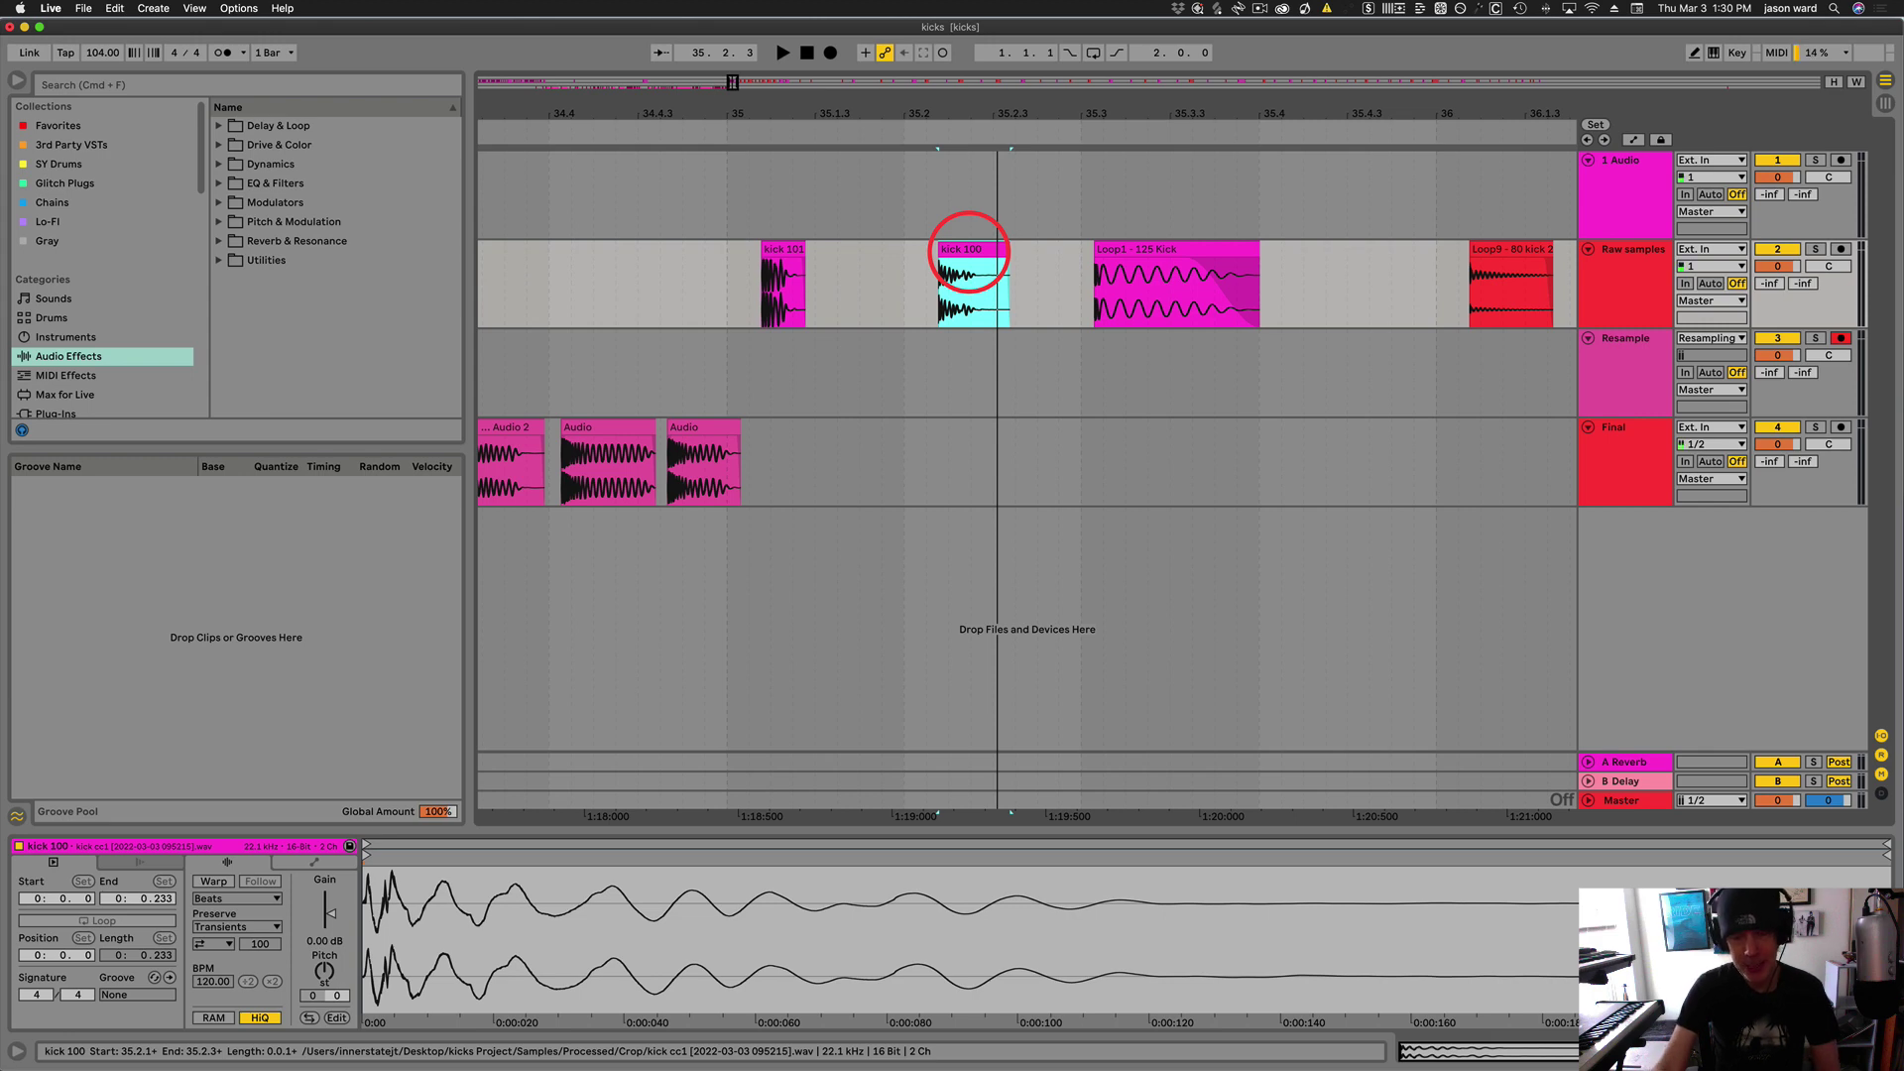
pyautogui.click(971, 253)
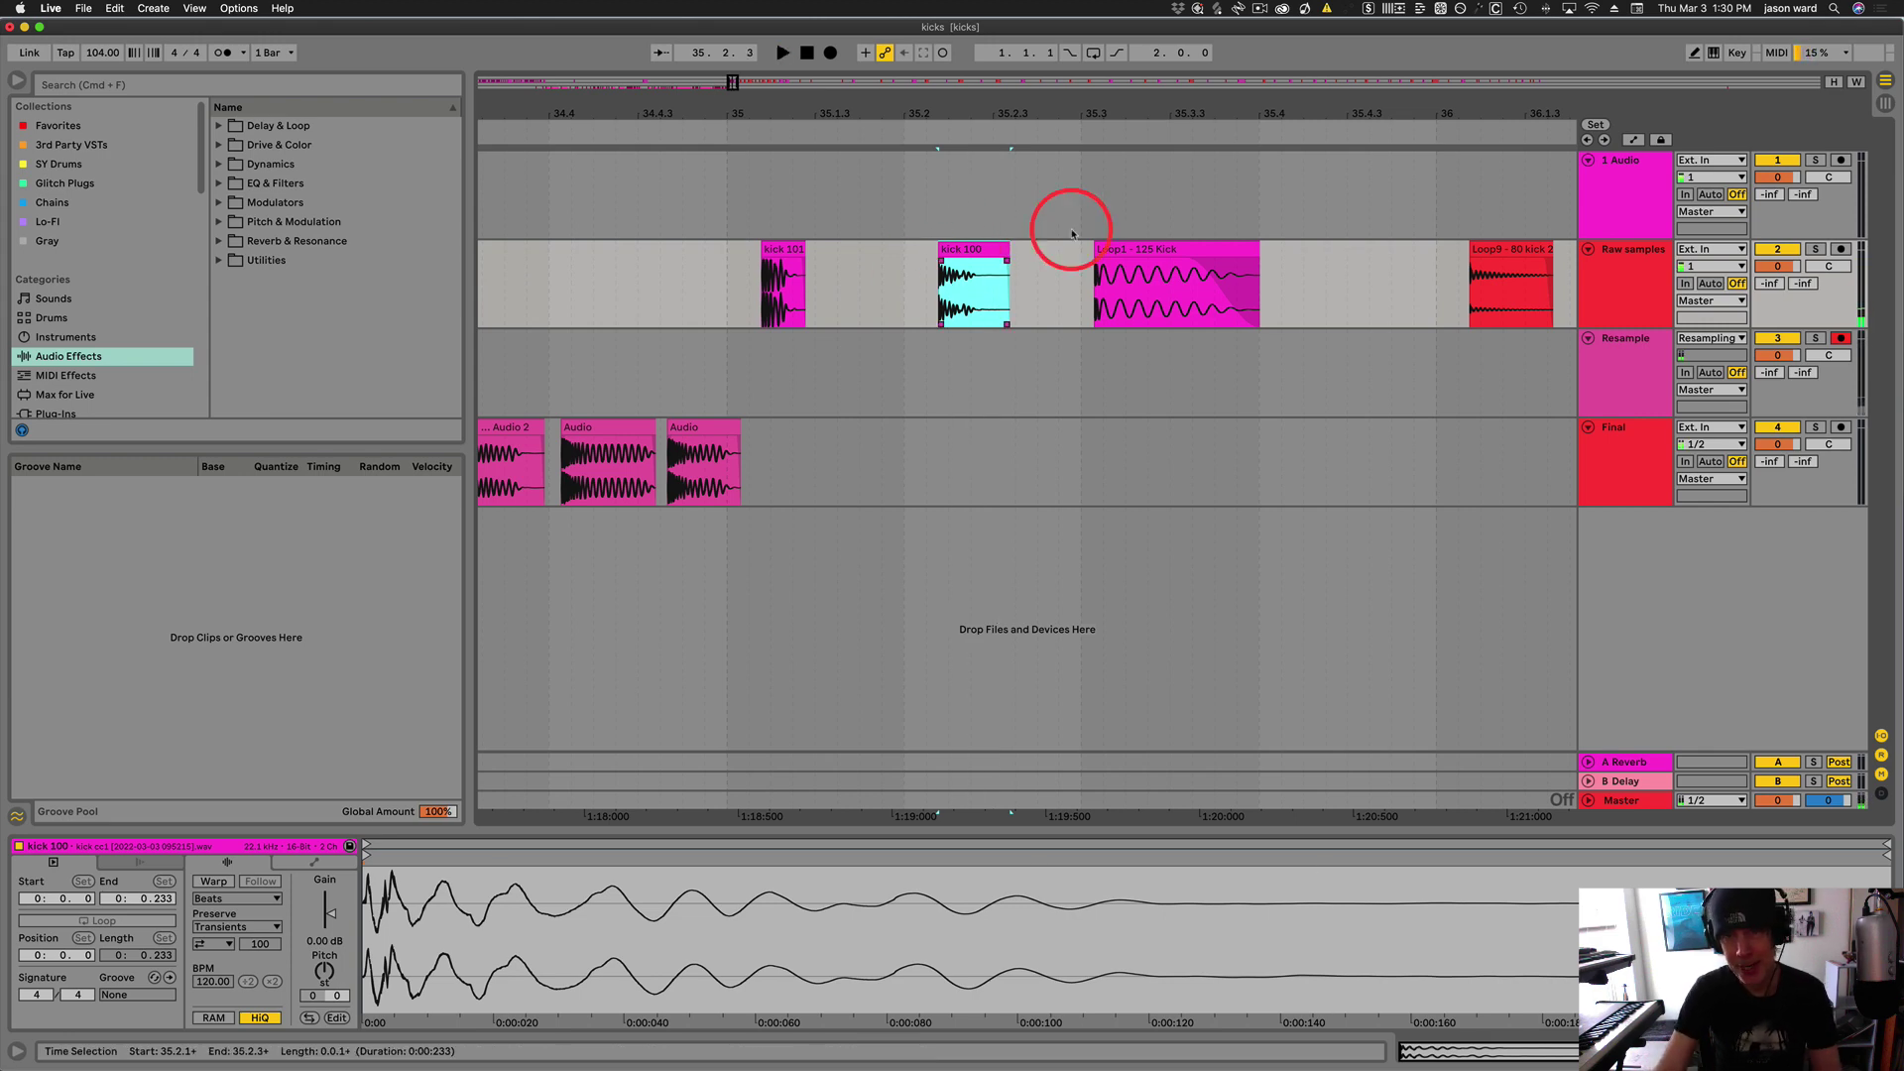
pyautogui.click(974, 258)
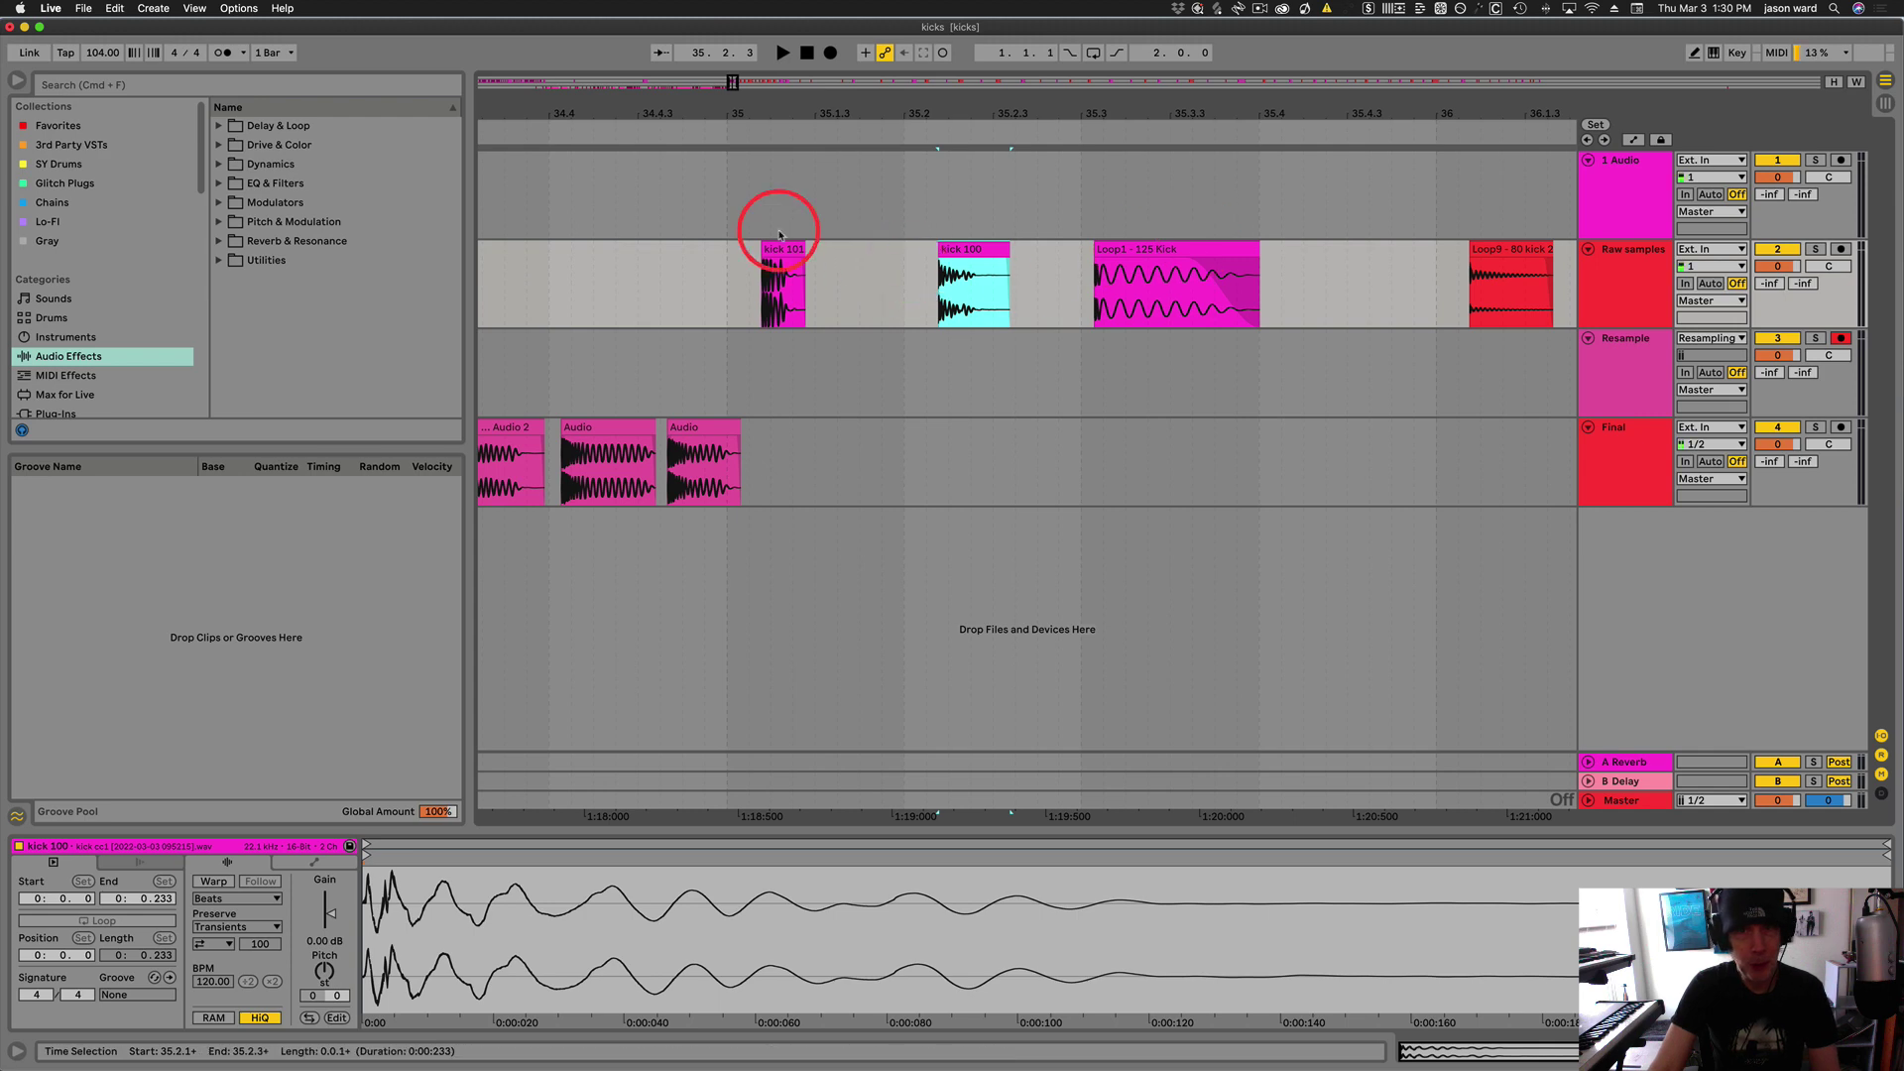
# Check the available audio input sources for the Resample track, leaving it on Resampling
pyautogui.moveTo(1362, 112); pyautogui.dragTo(1366, 119)
pyautogui.click(1641, 252)
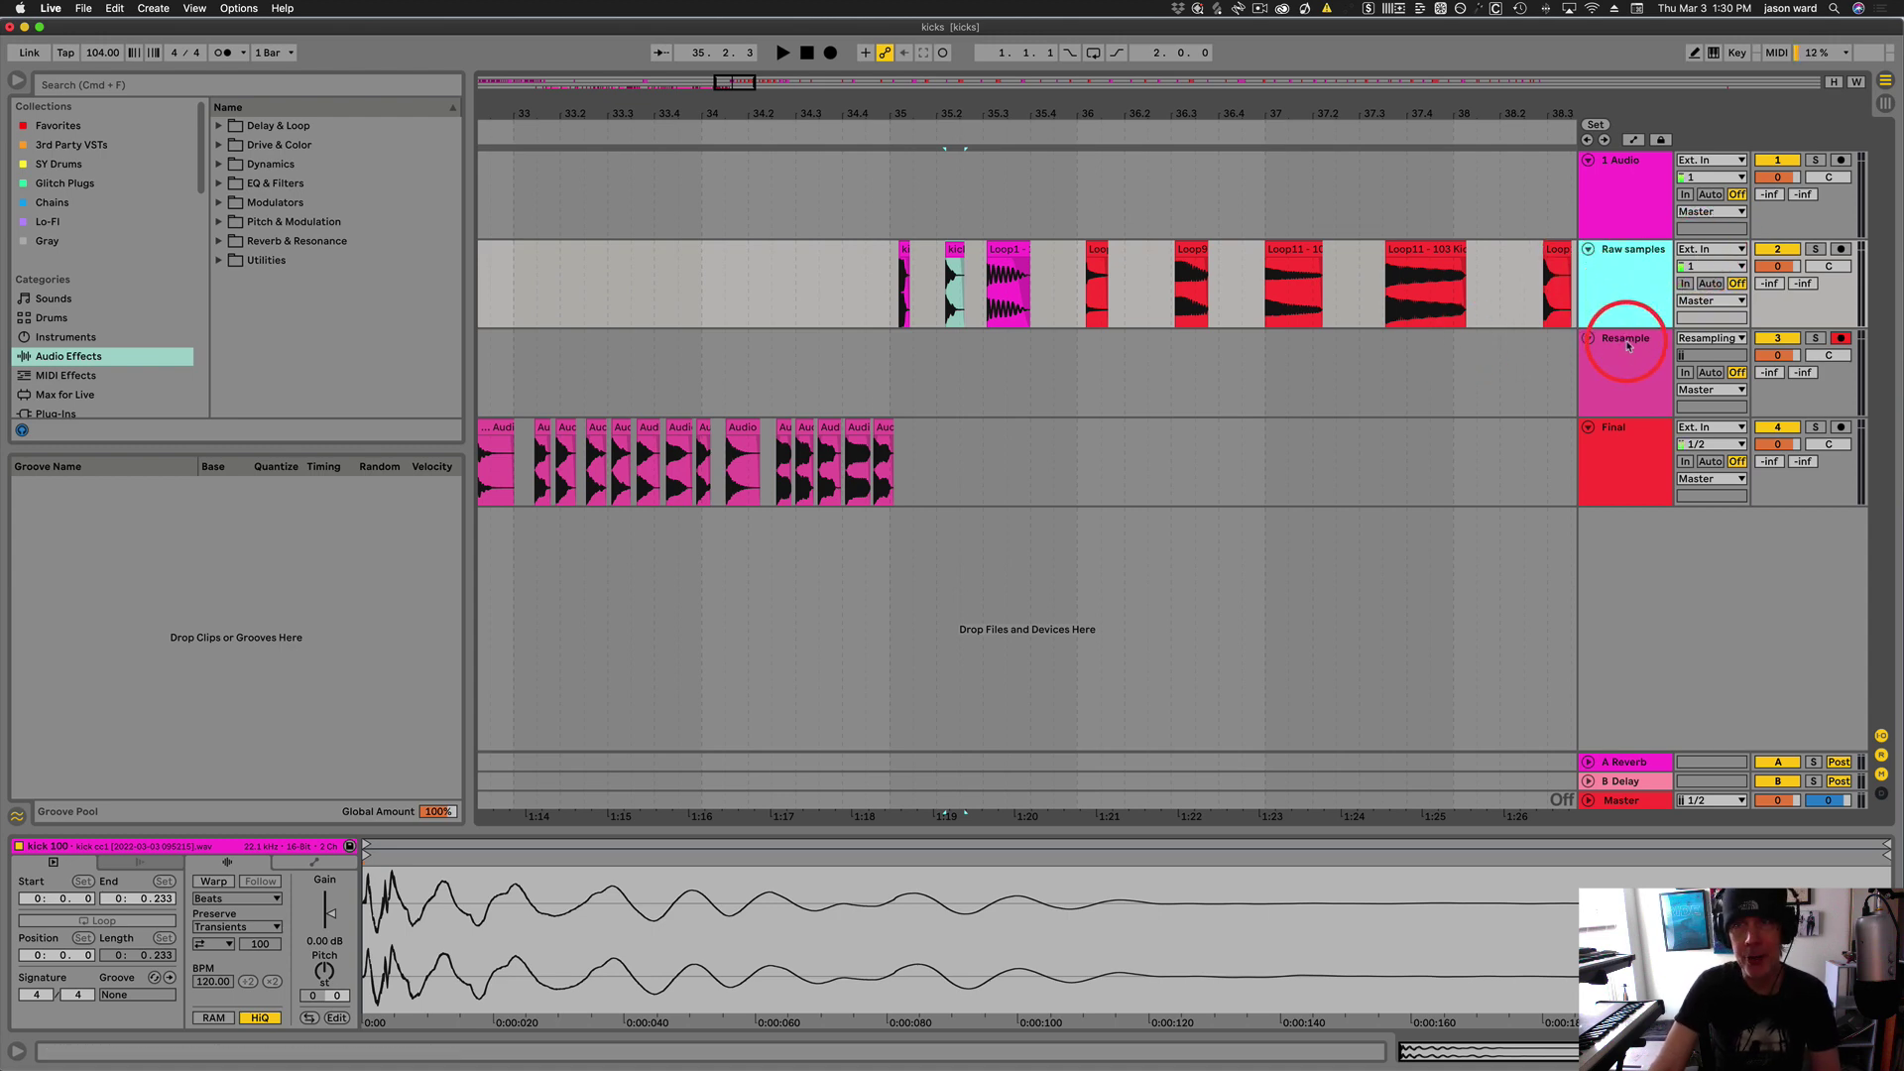
pyautogui.click(1727, 338)
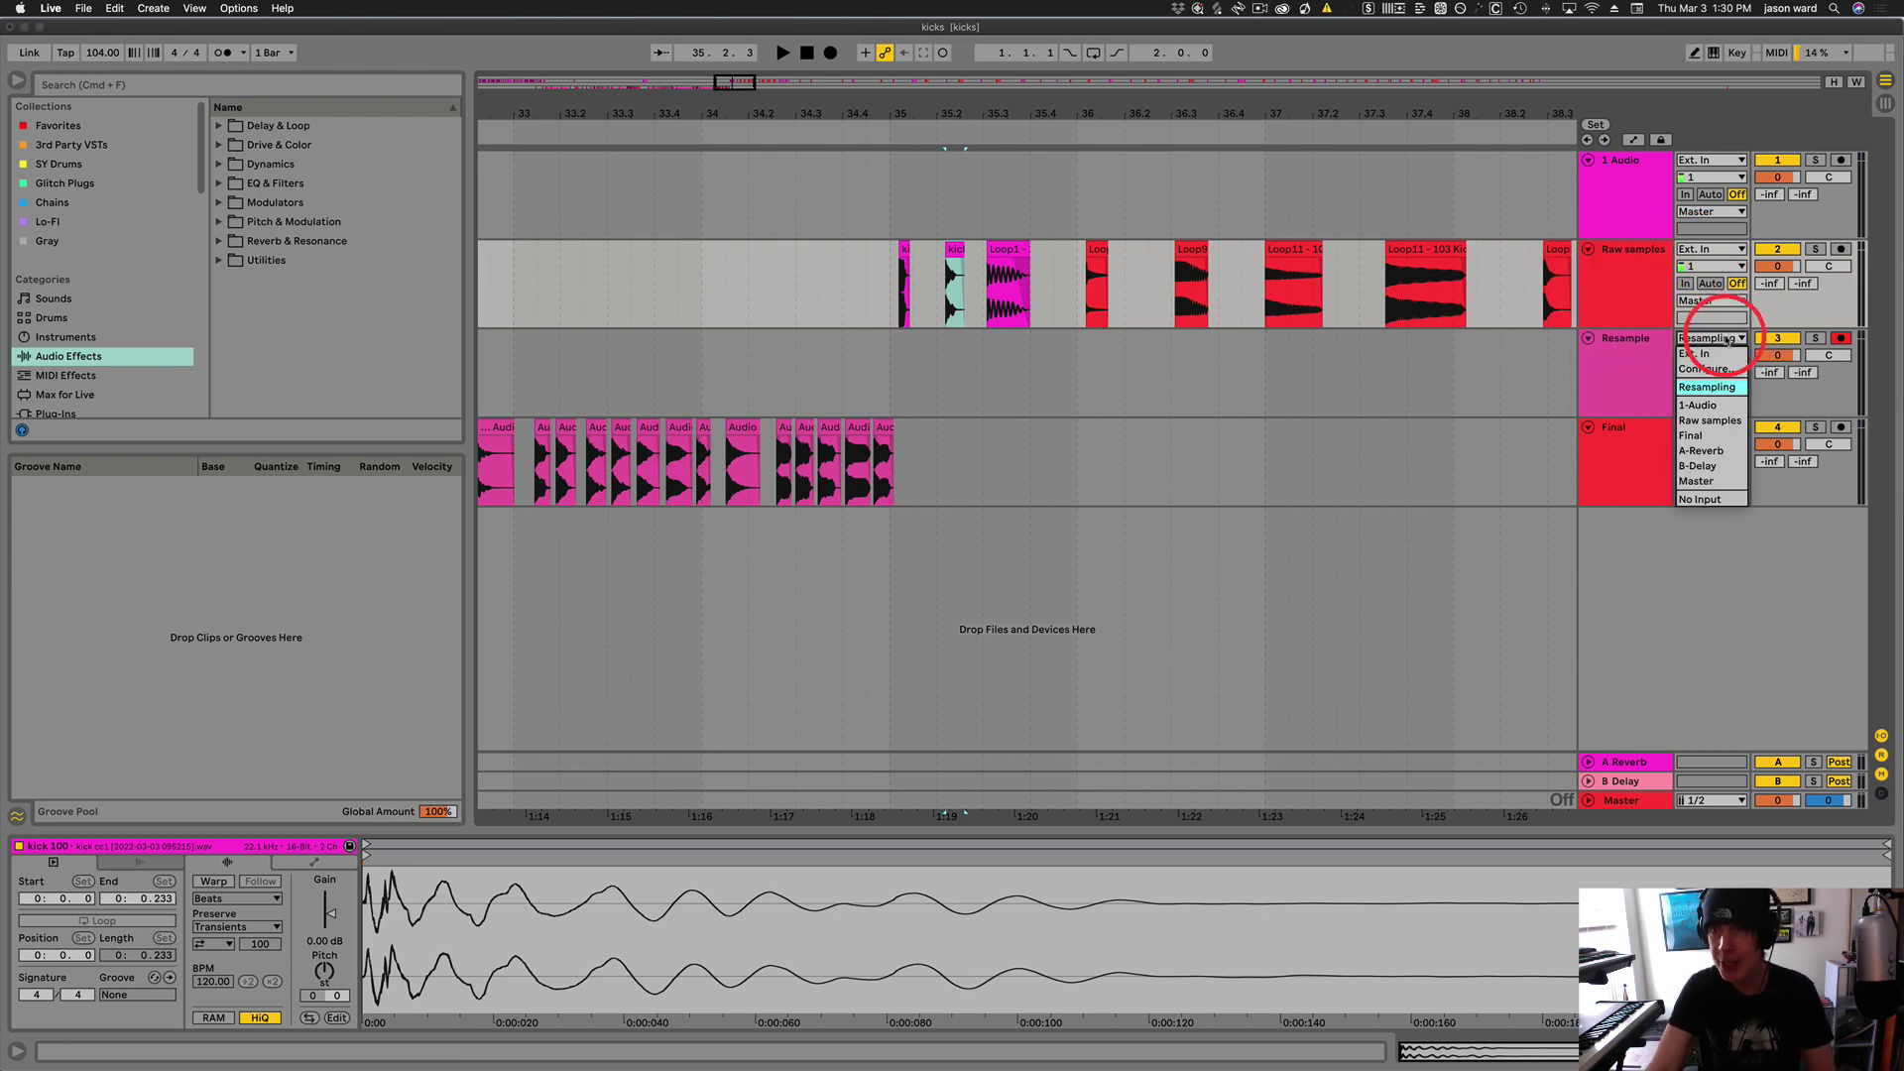
pyautogui.click(1634, 242)
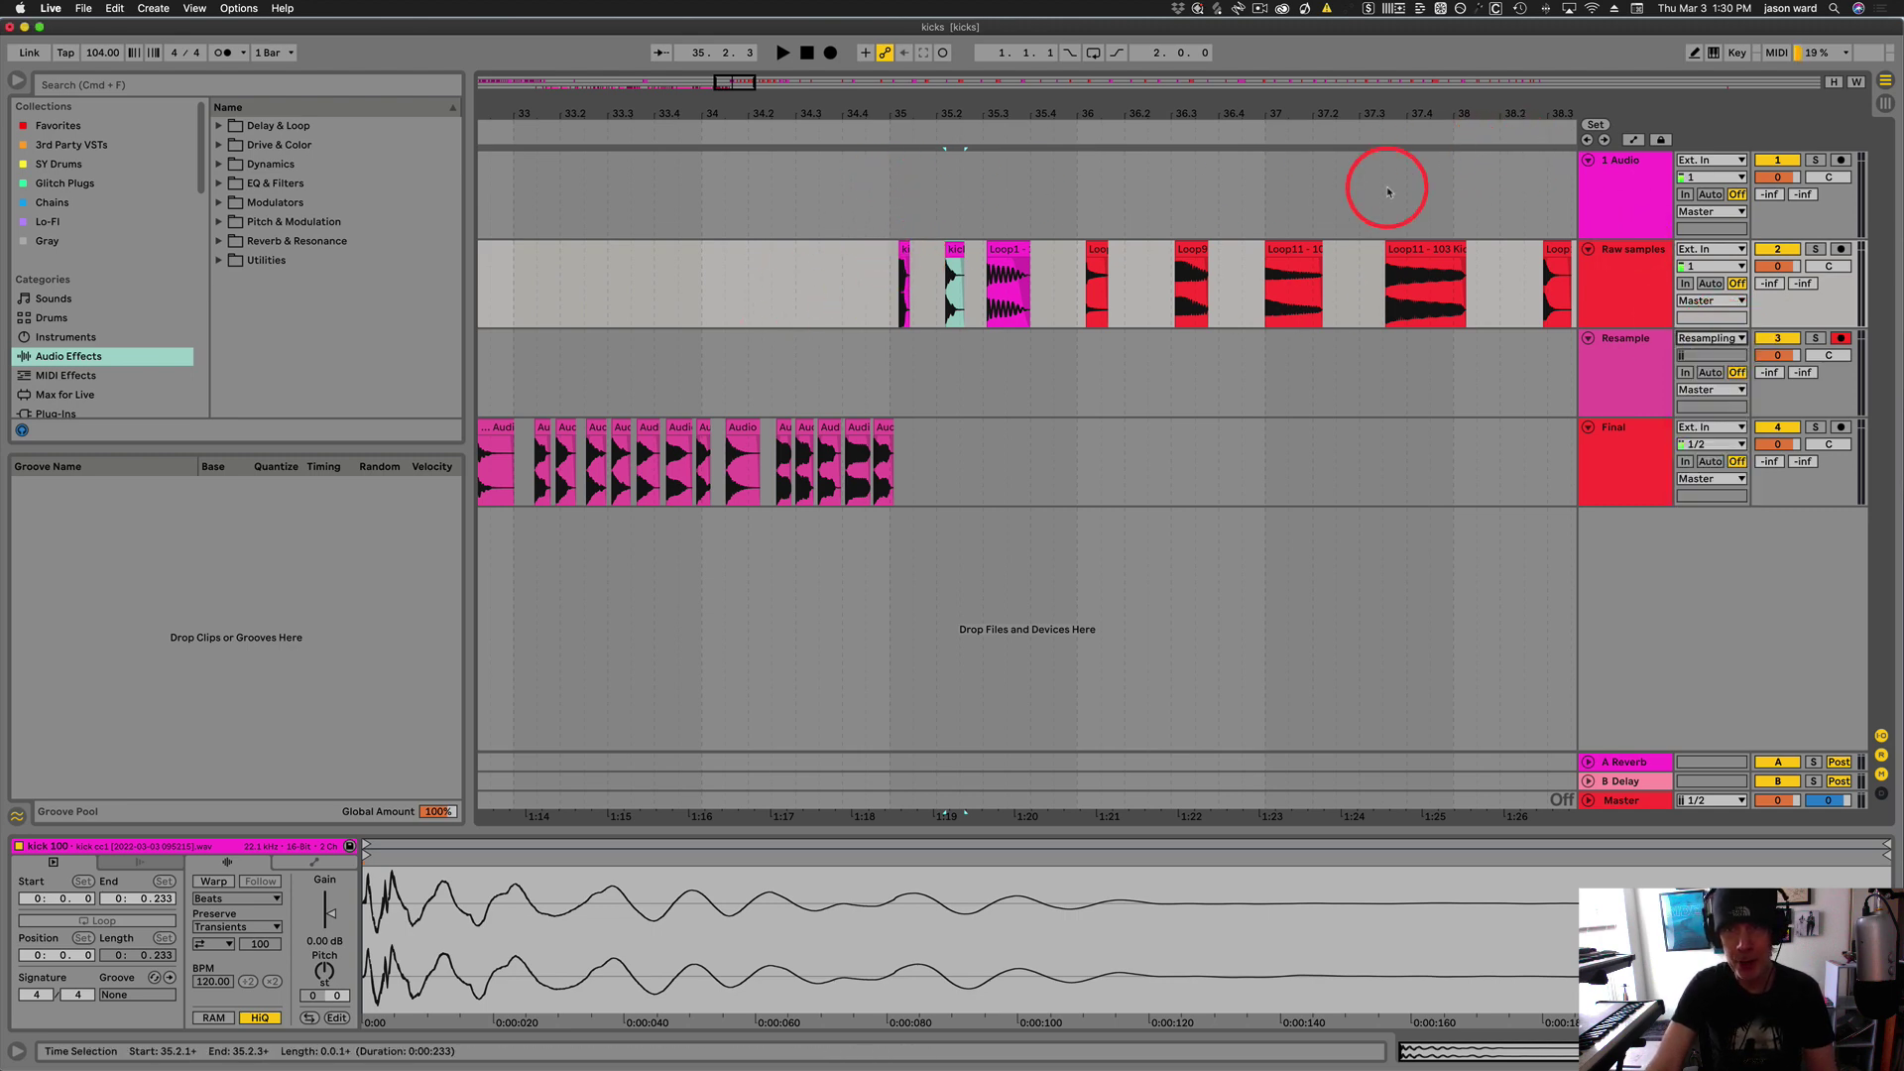
# Solo the Raw samples track, then turn its solo off again
pyautogui.moveTo(1358, 83); pyautogui.dragTo(1229, 181)
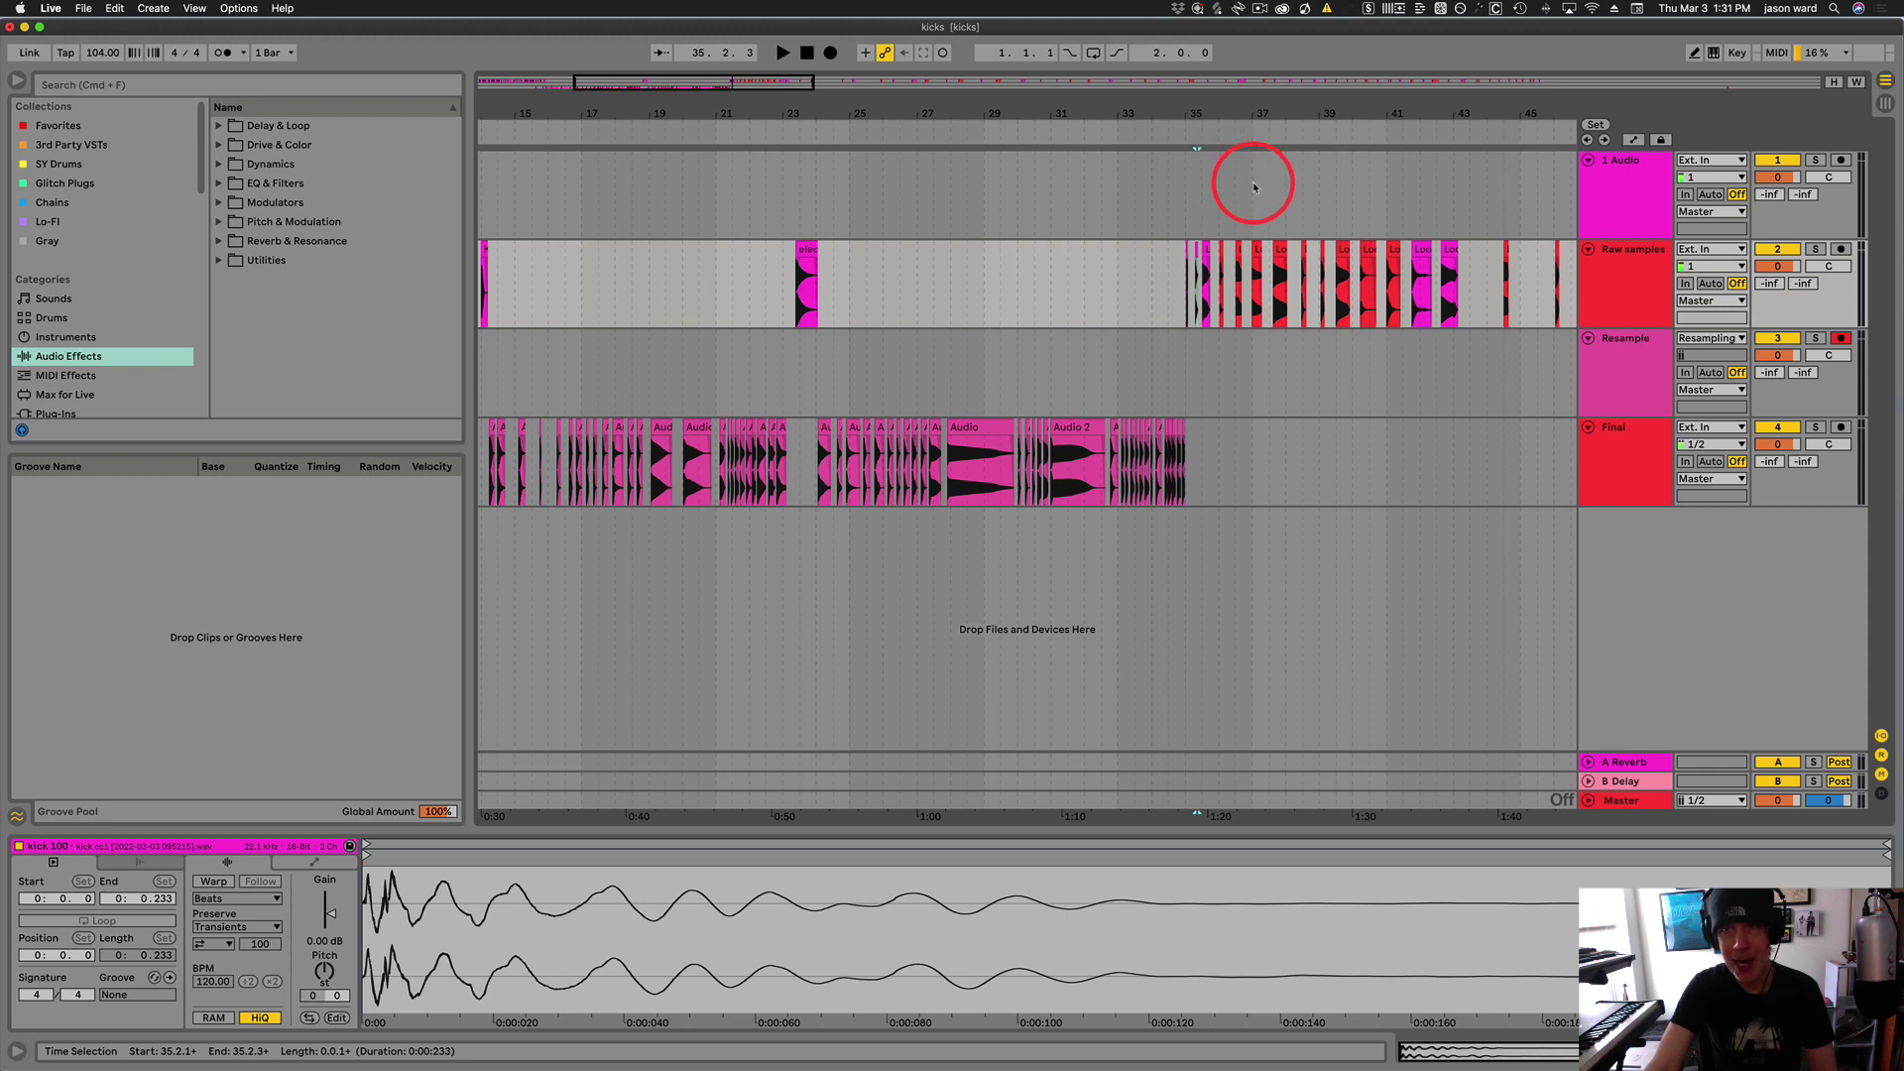
pyautogui.click(1816, 249)
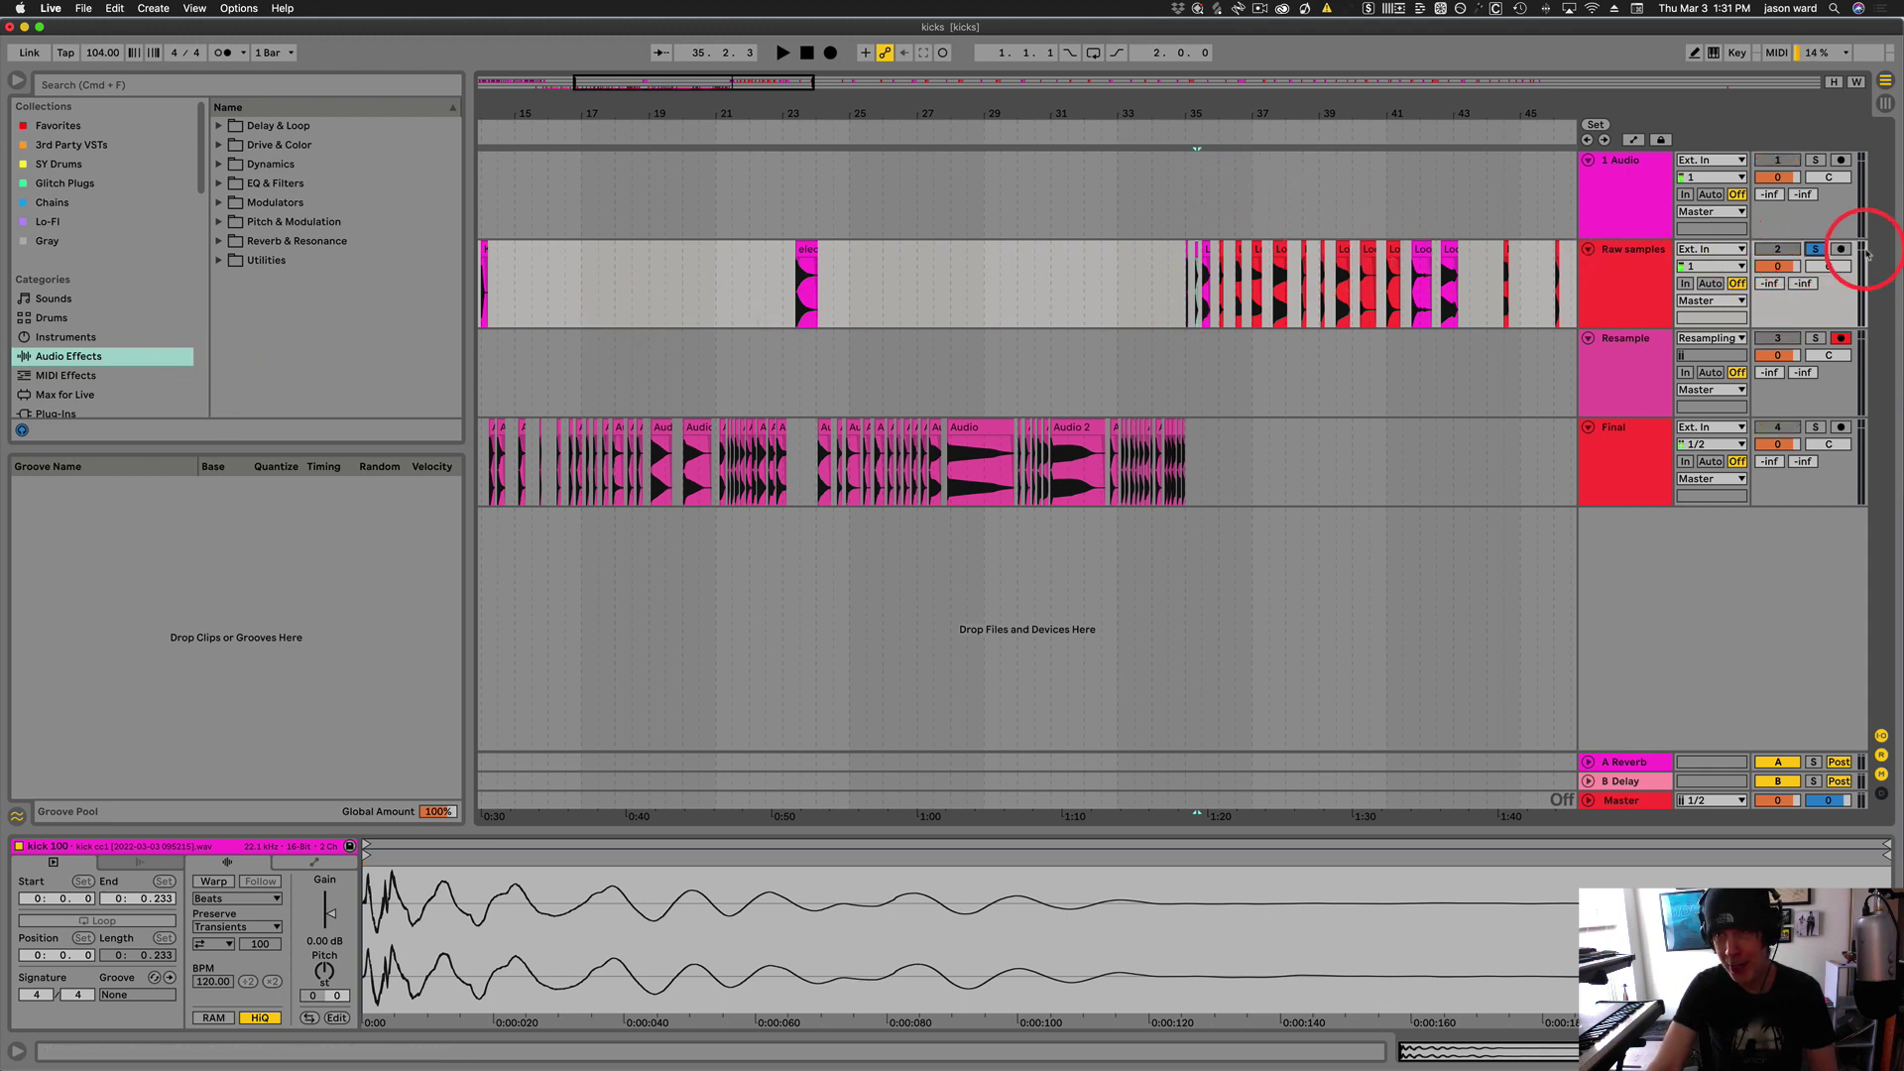
pyautogui.click(1815, 249)
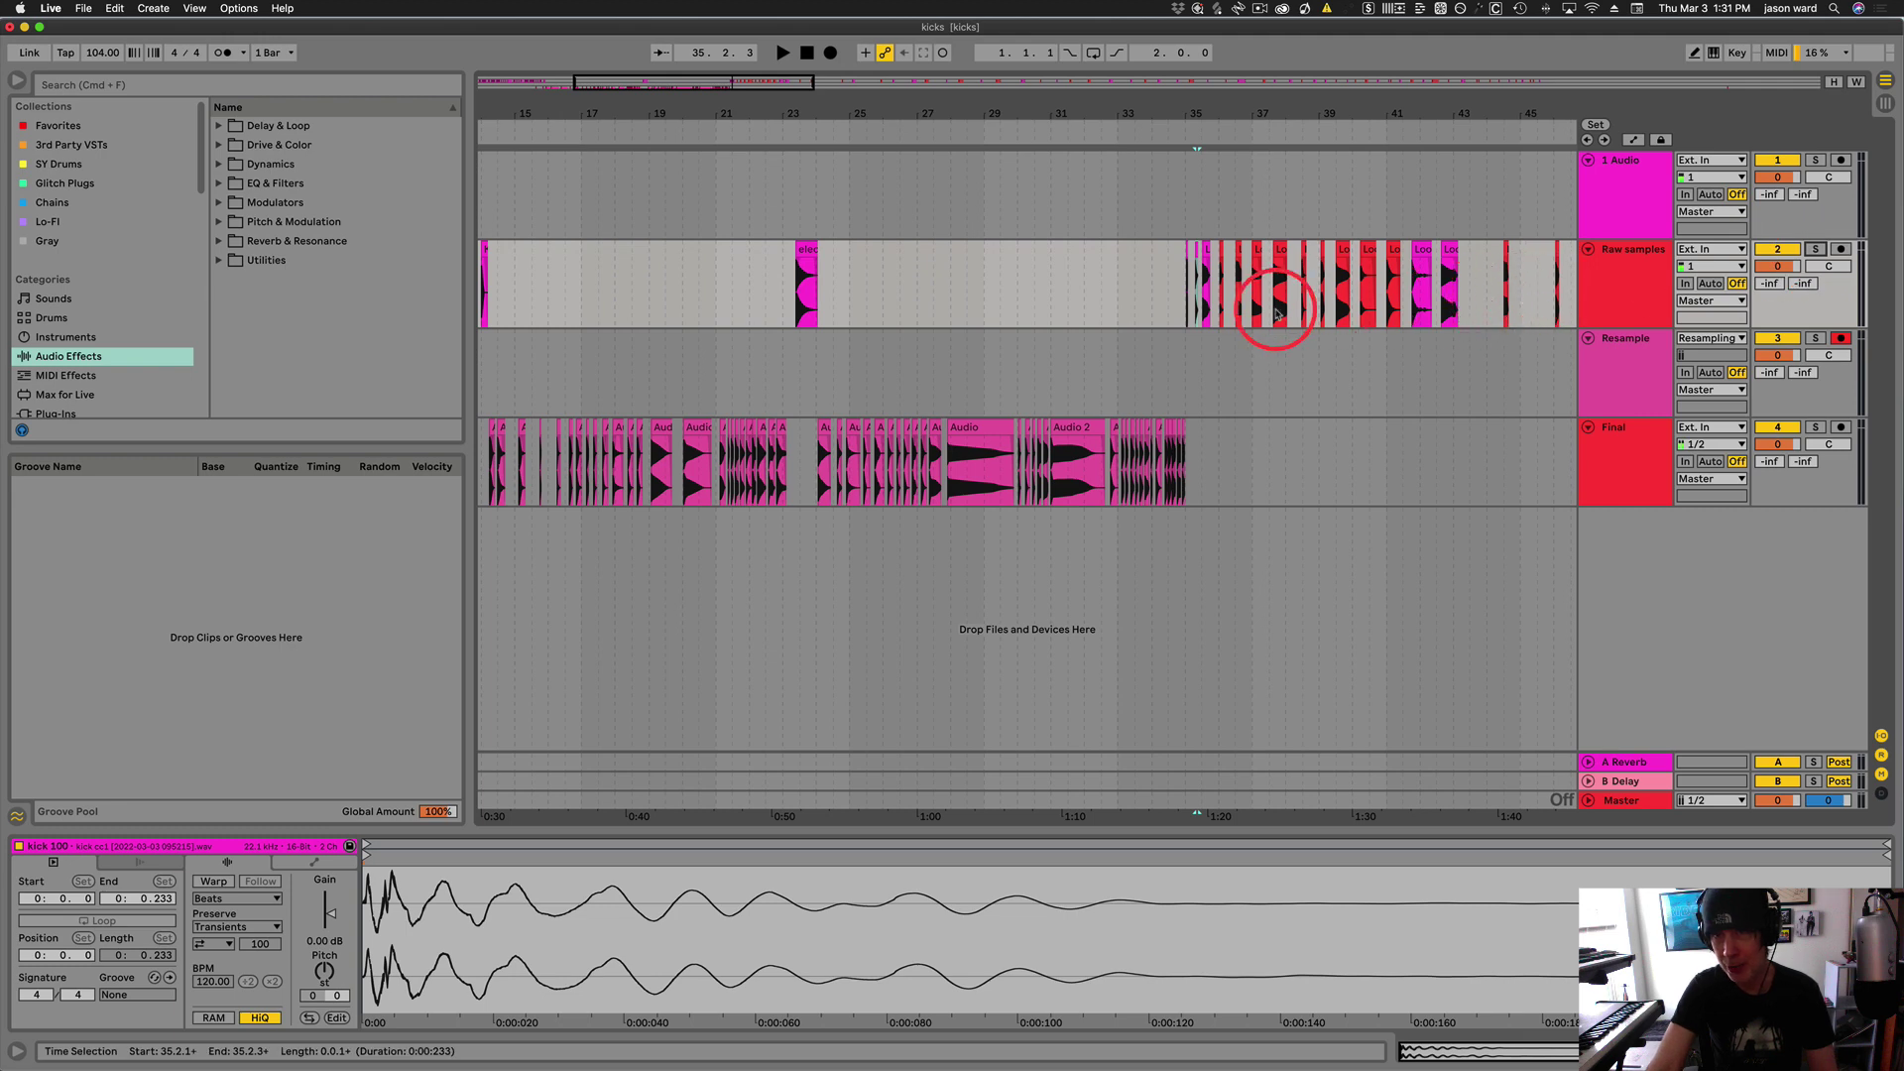
# Select the kick 101 clip on the Raw samples track again
pyautogui.moveTo(1203, 106); pyautogui.dragTo(1458, 149)
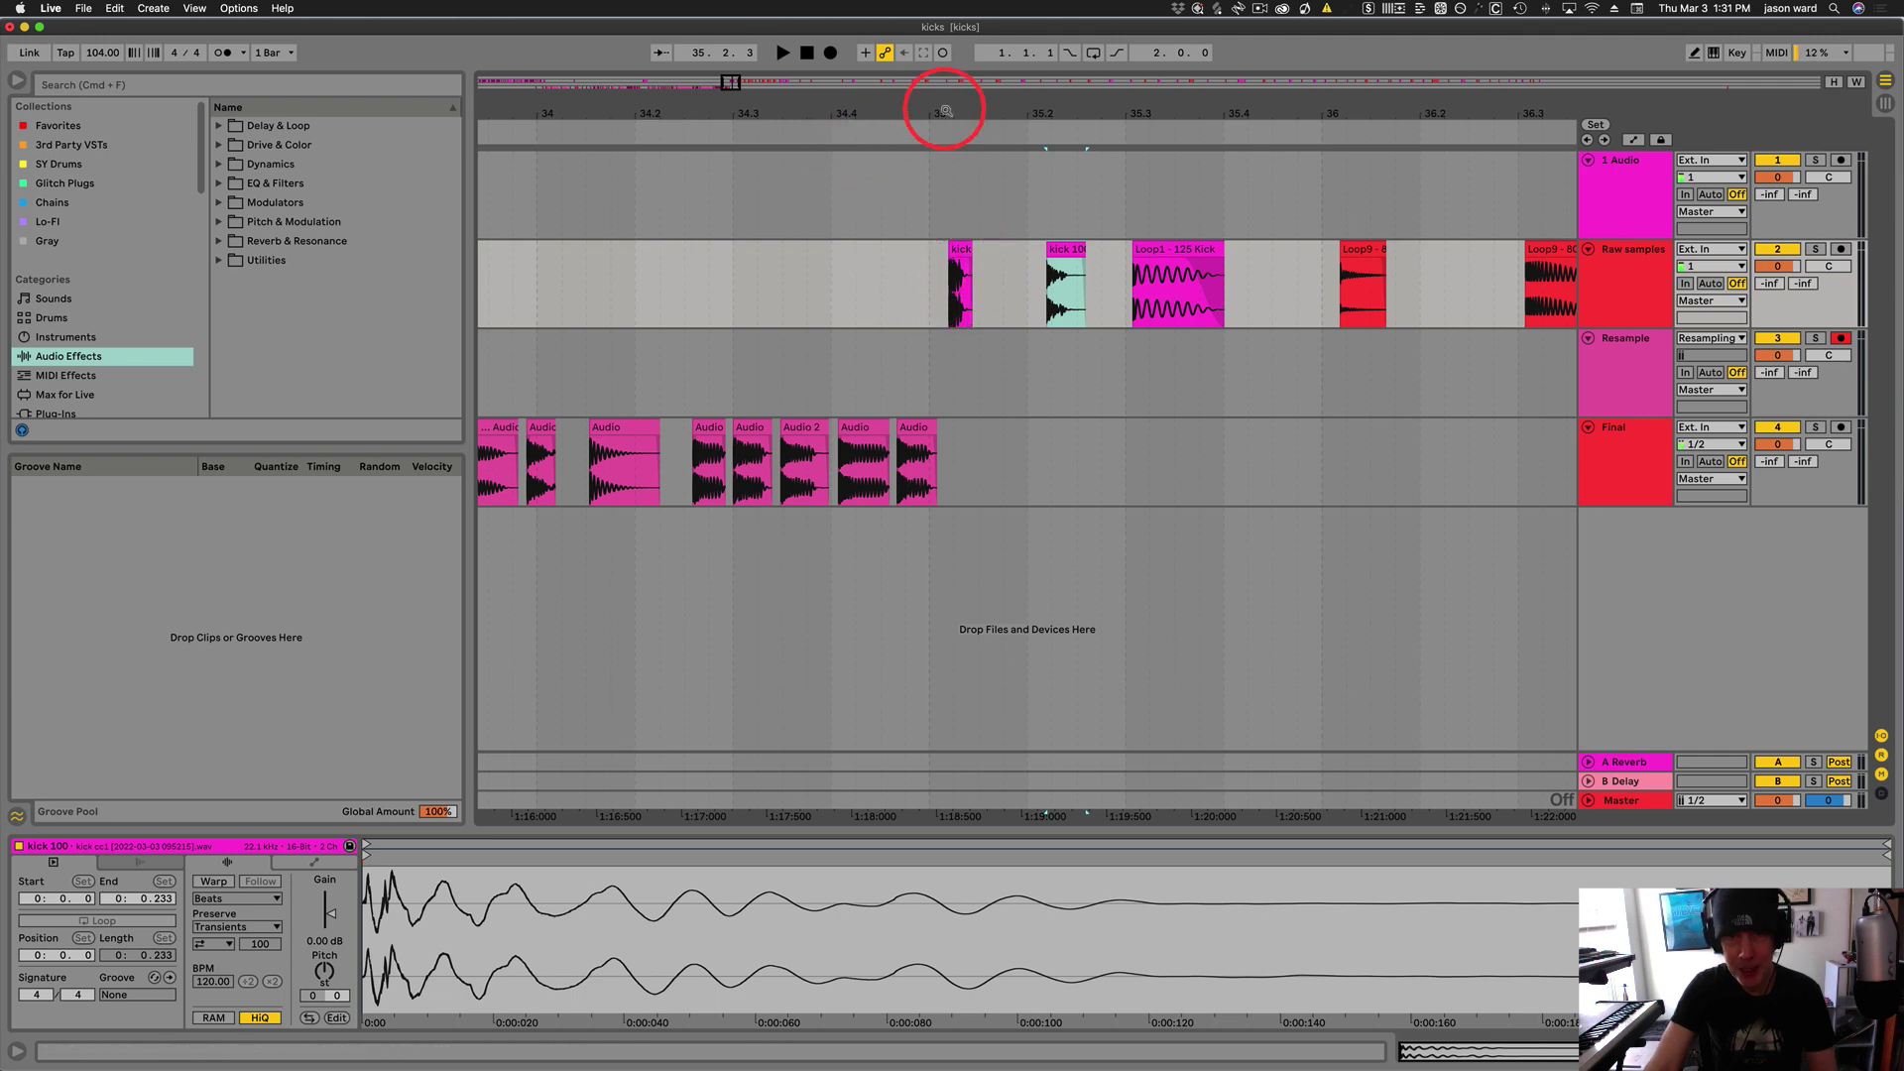
pyautogui.moveTo(946, 111); pyautogui.dragTo(946, 125)
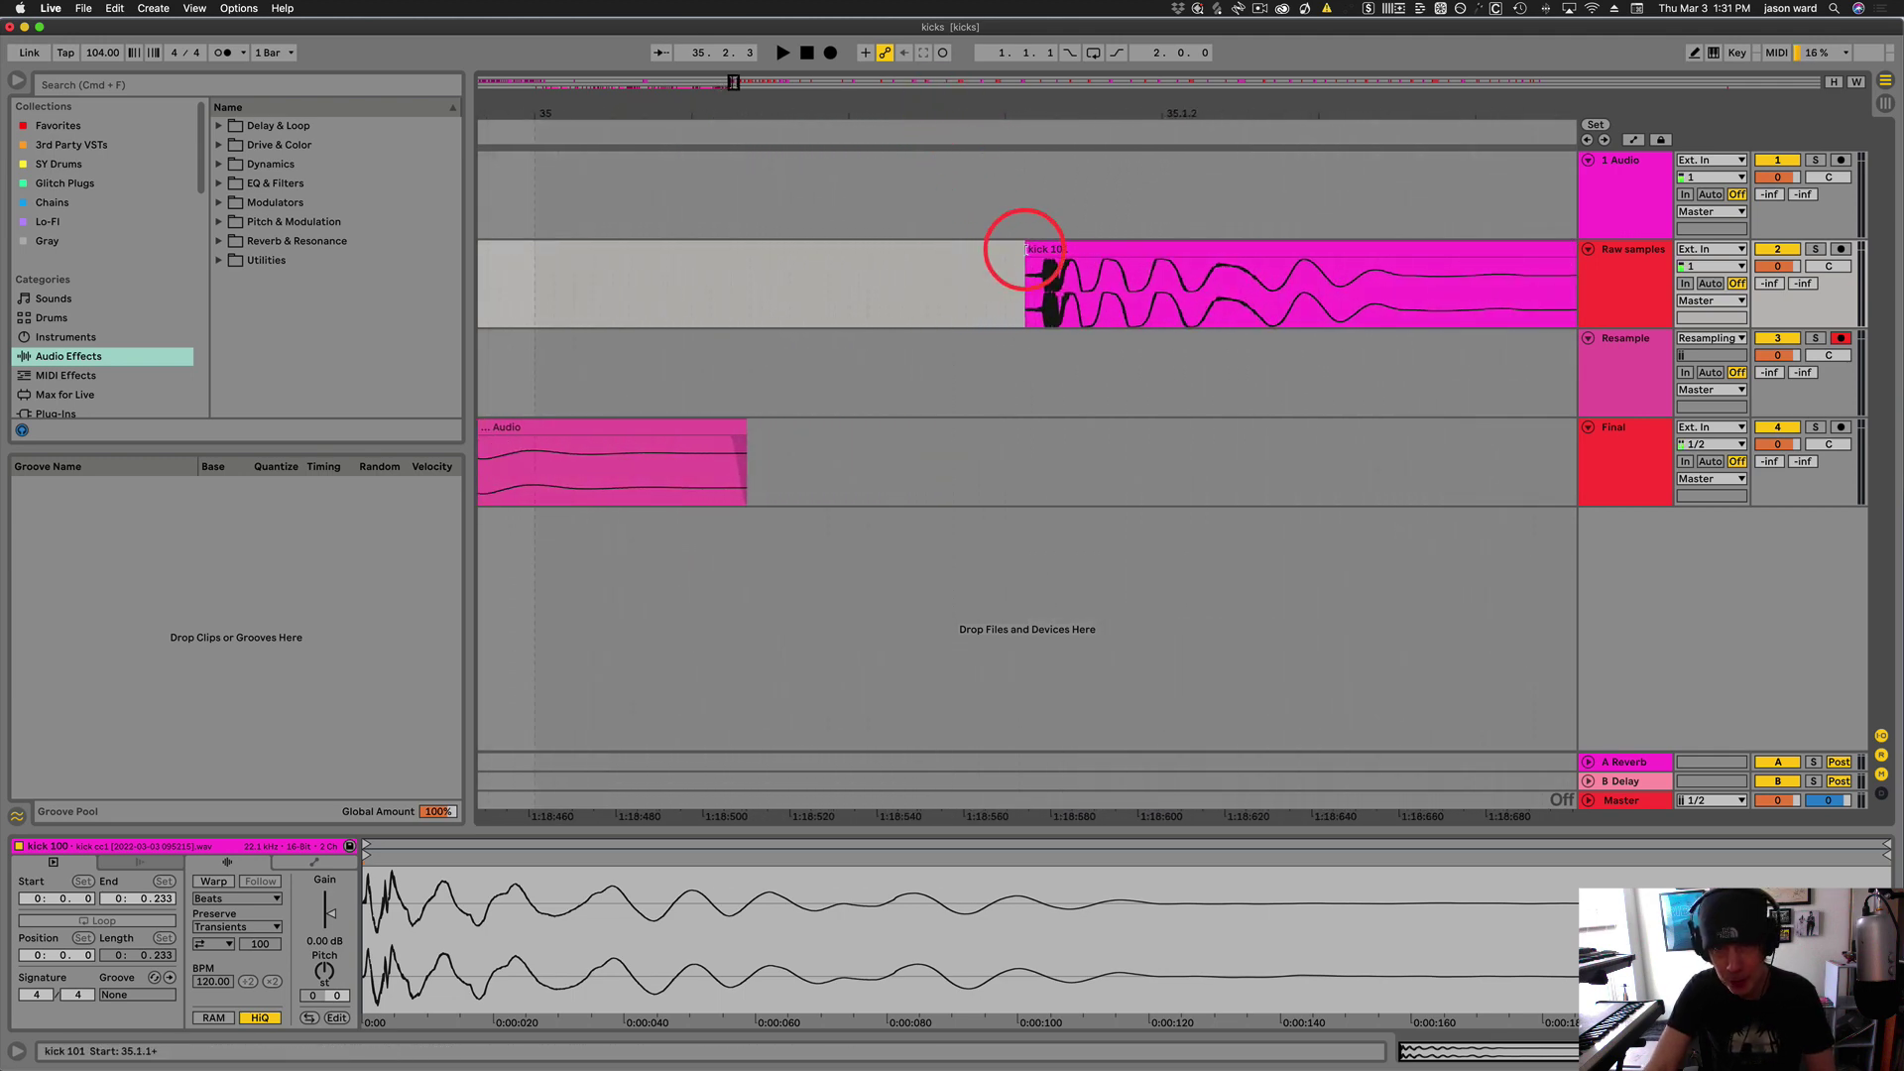
pyautogui.click(1024, 248)
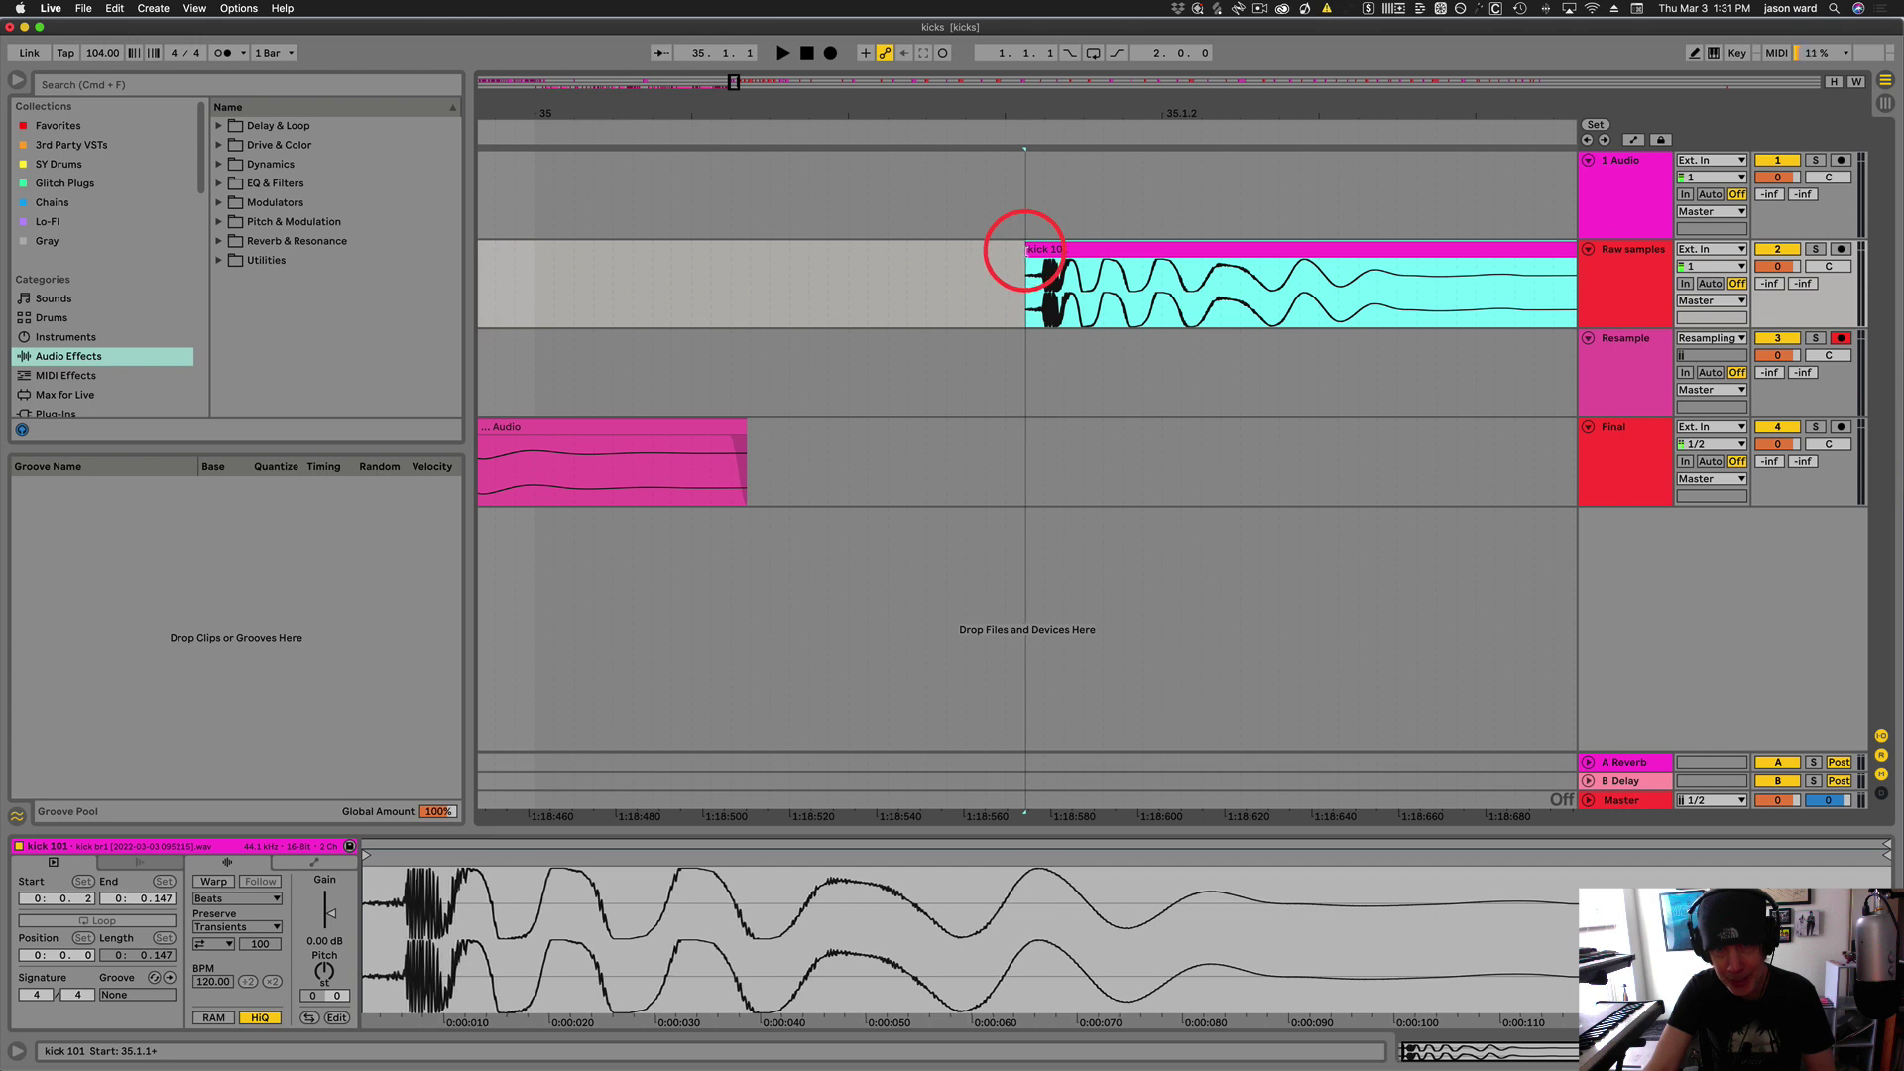
pyautogui.moveTo(1140, 111); pyautogui.dragTo(1135, 109)
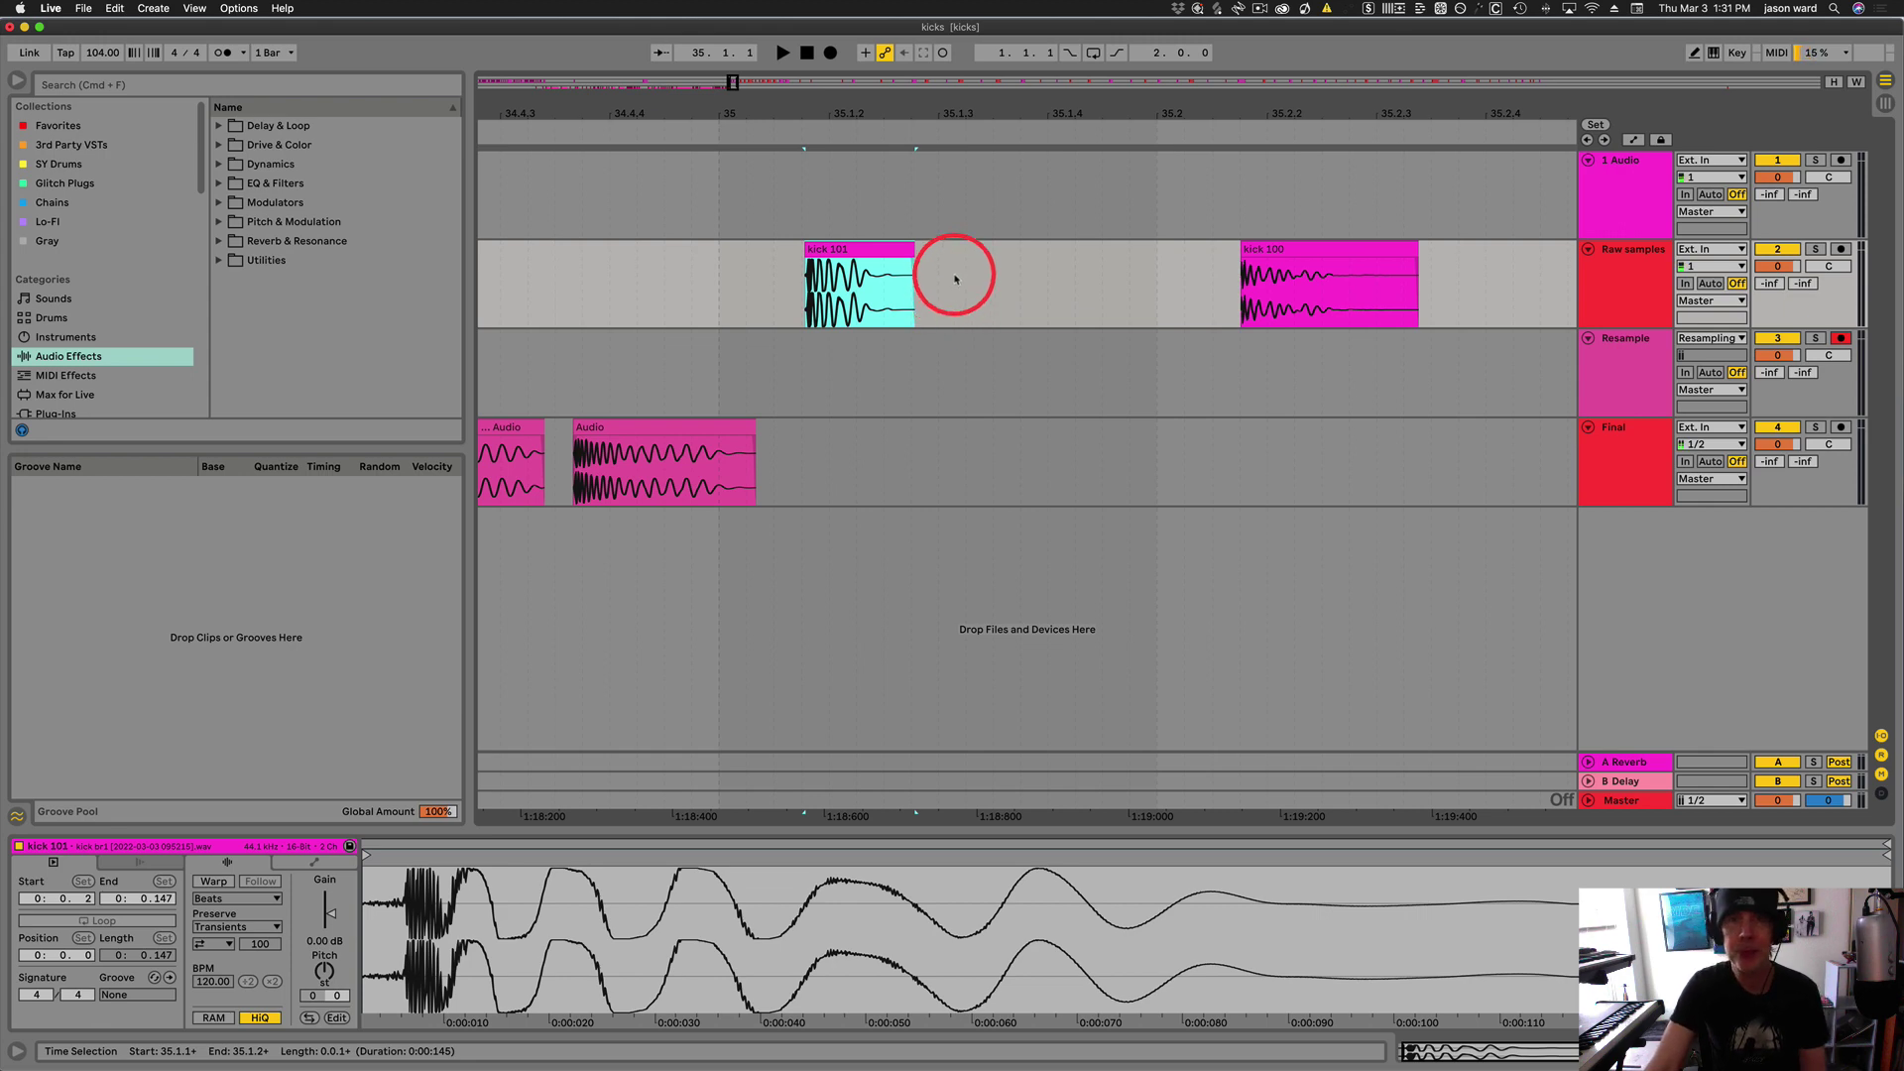
# Display the Raw samples track's effects chain from the start of its 000 Essential Effects rack
pyautogui.click(1641, 256)
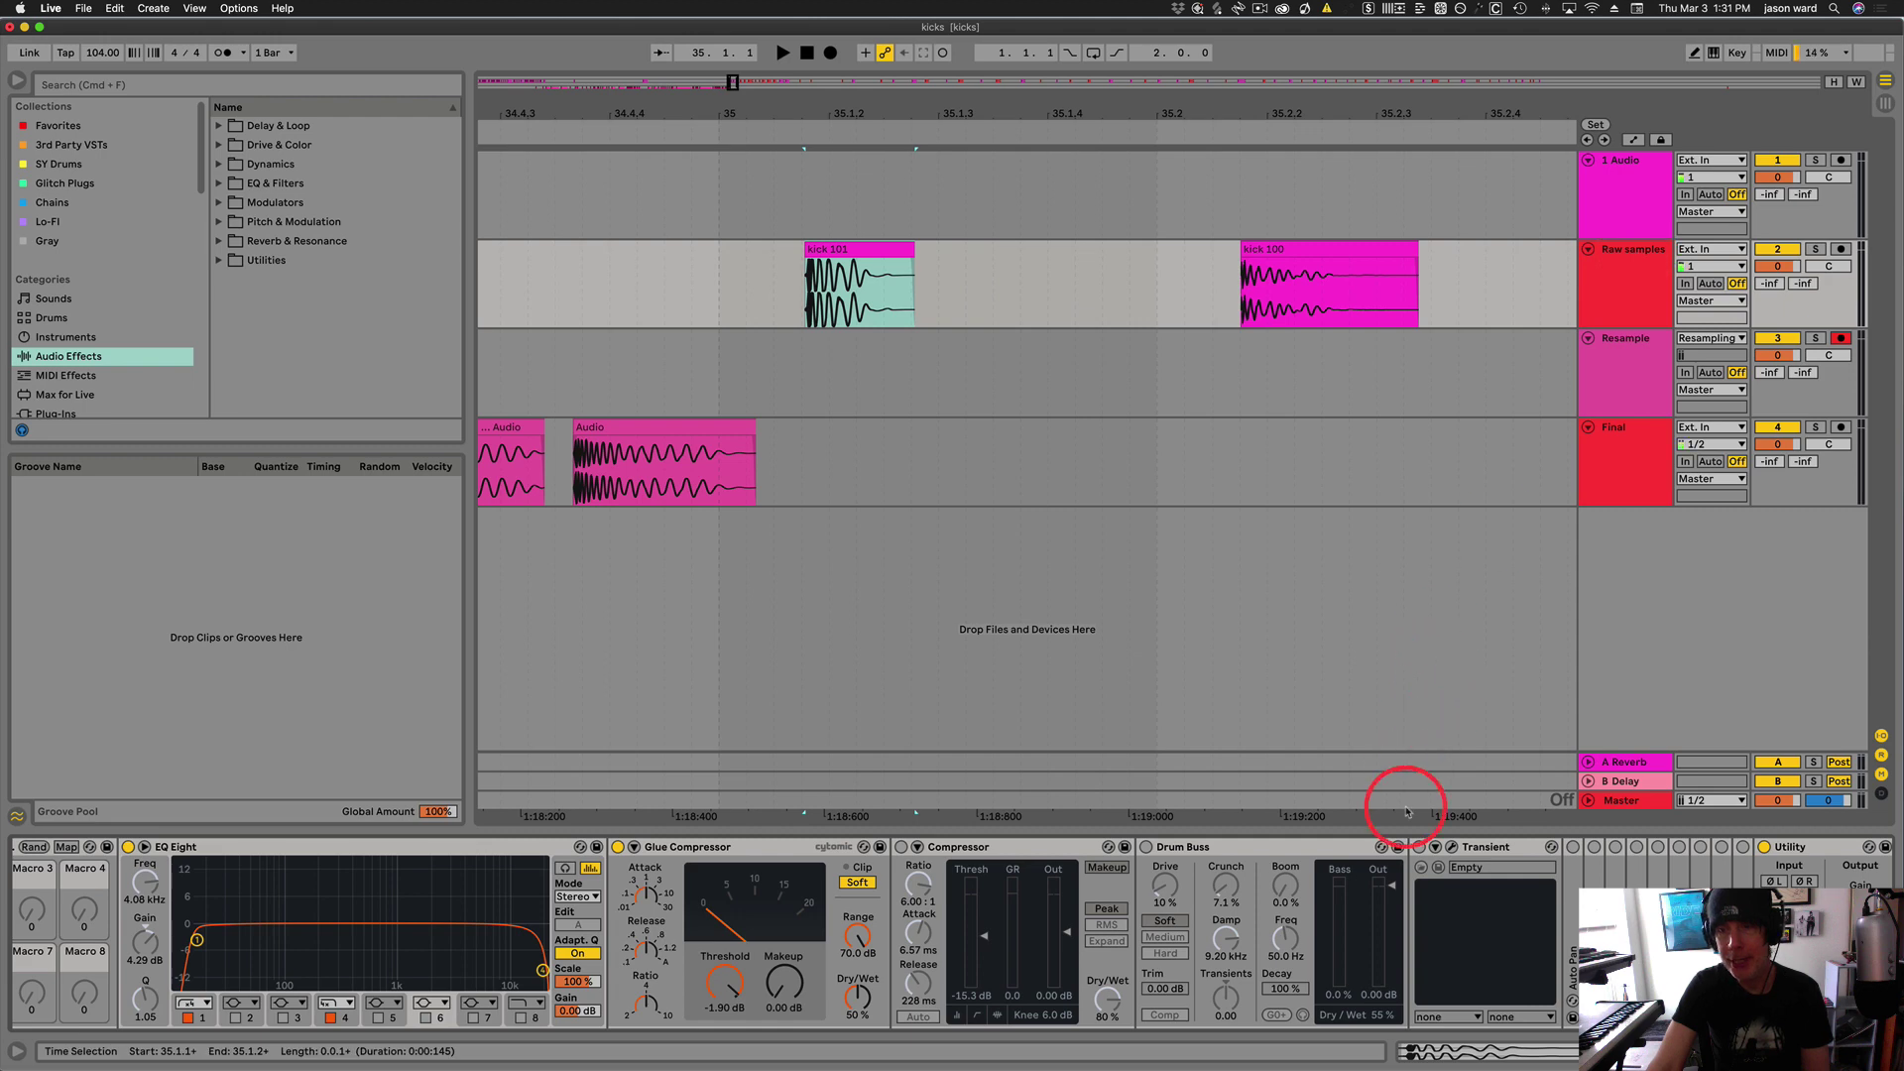
pyautogui.hscroll(-3, 605, 904)
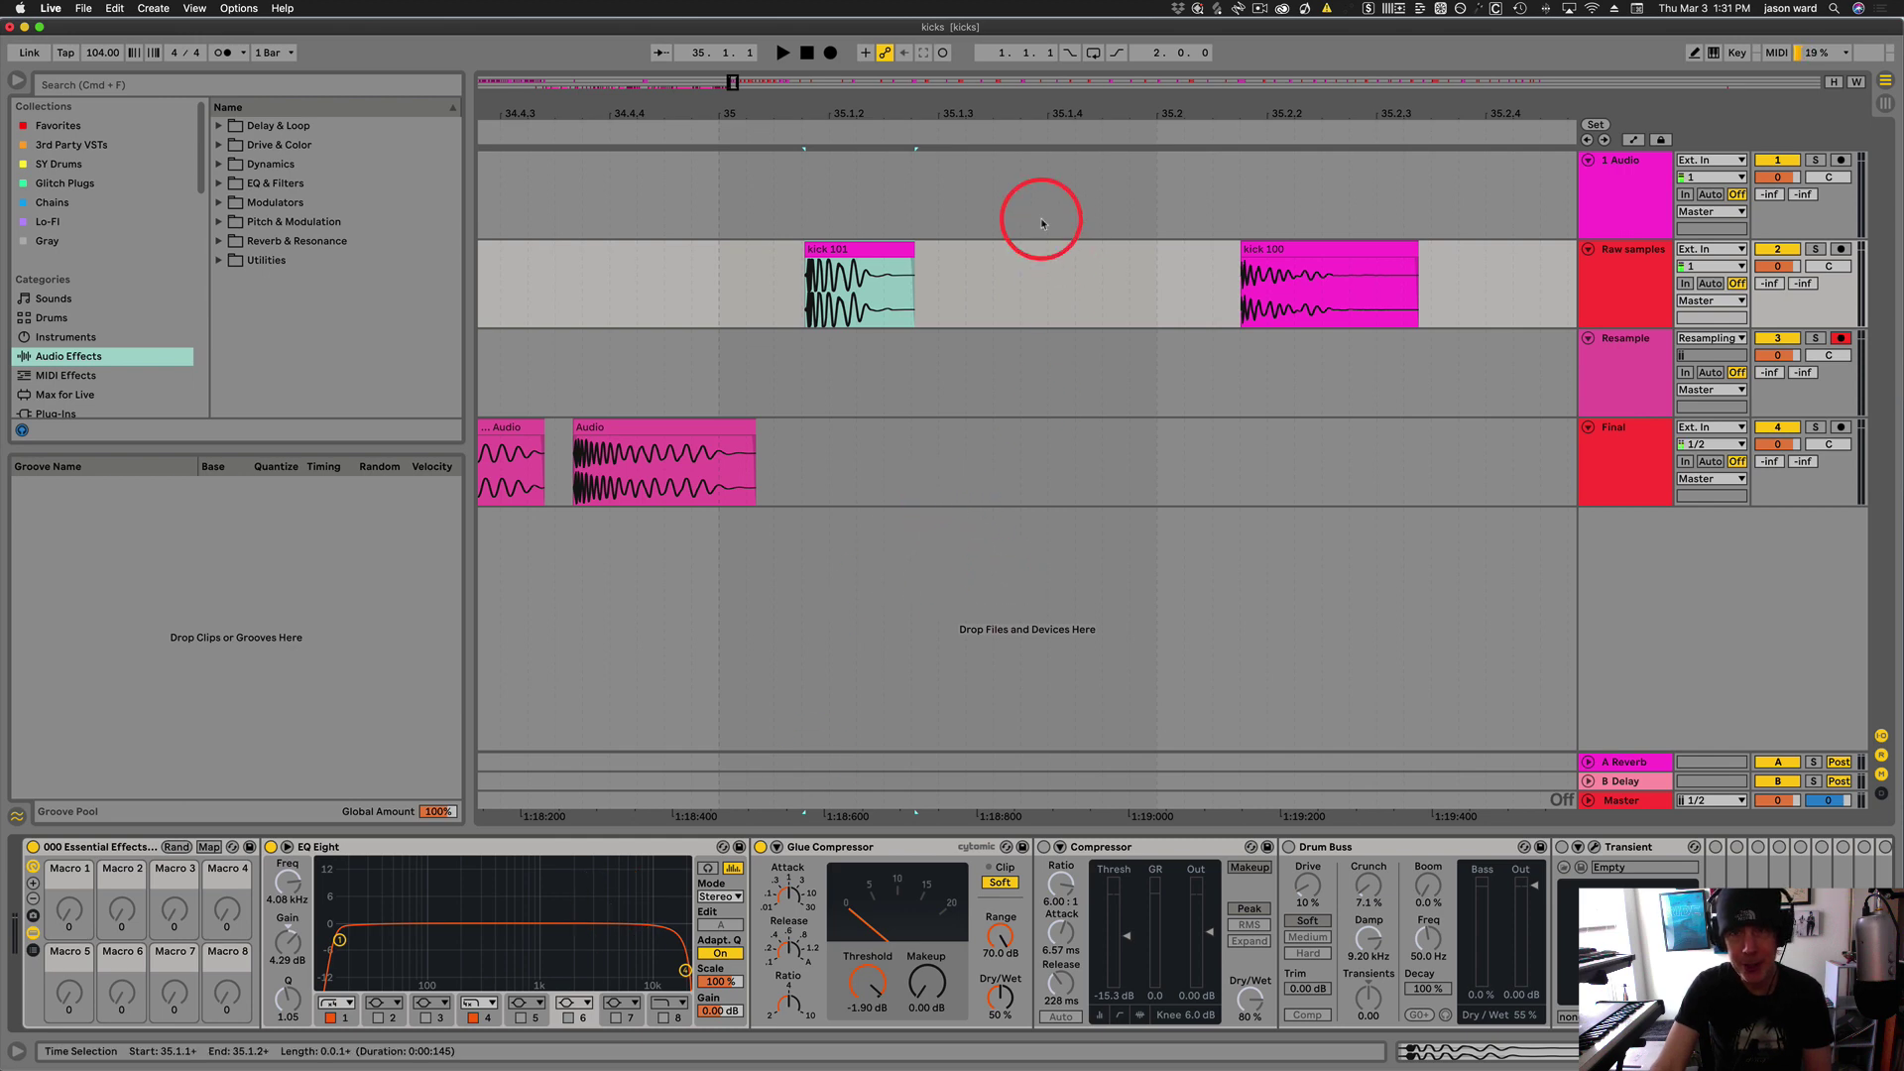
pyautogui.click(844, 280)
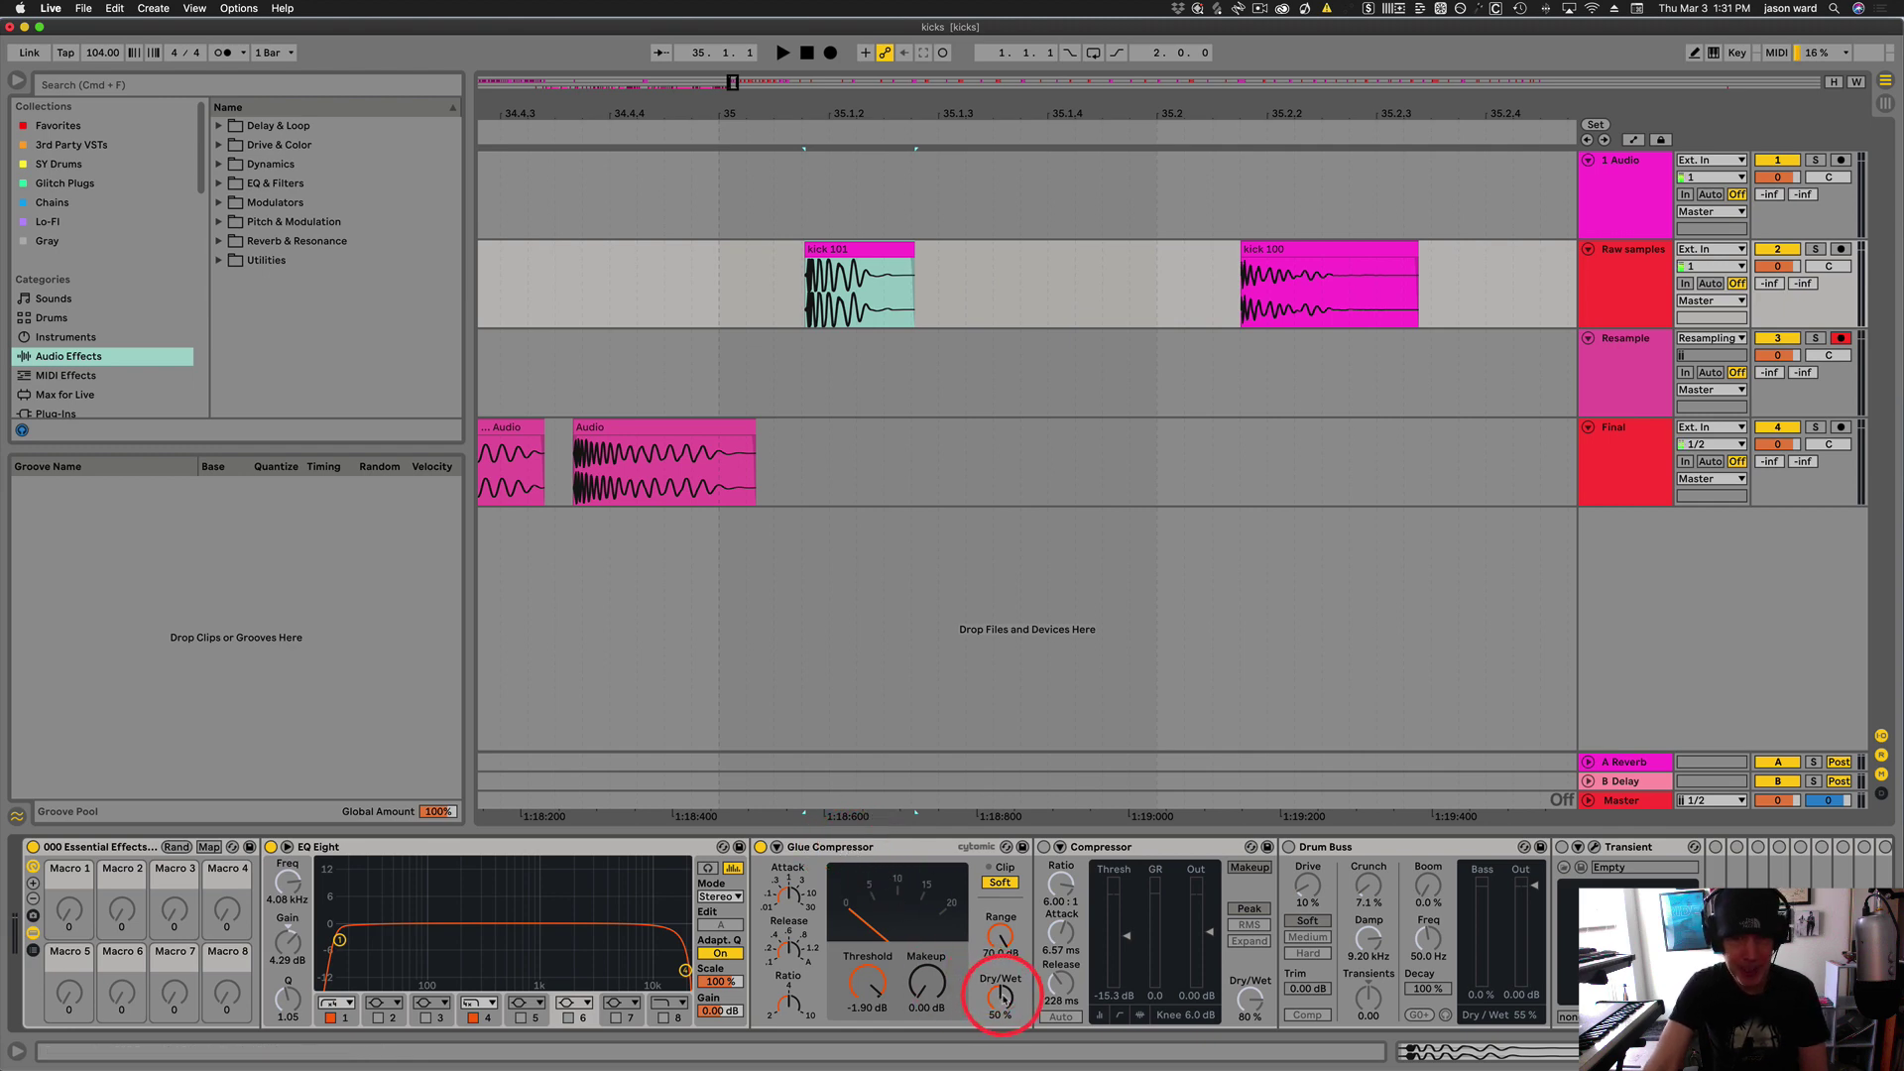
# Enable the Compressor at 79% Dry/Wet and the Drum Buss at 63% Dry/Wet, and inspect the Transient plug-in's window
pyautogui.click(1044, 847)
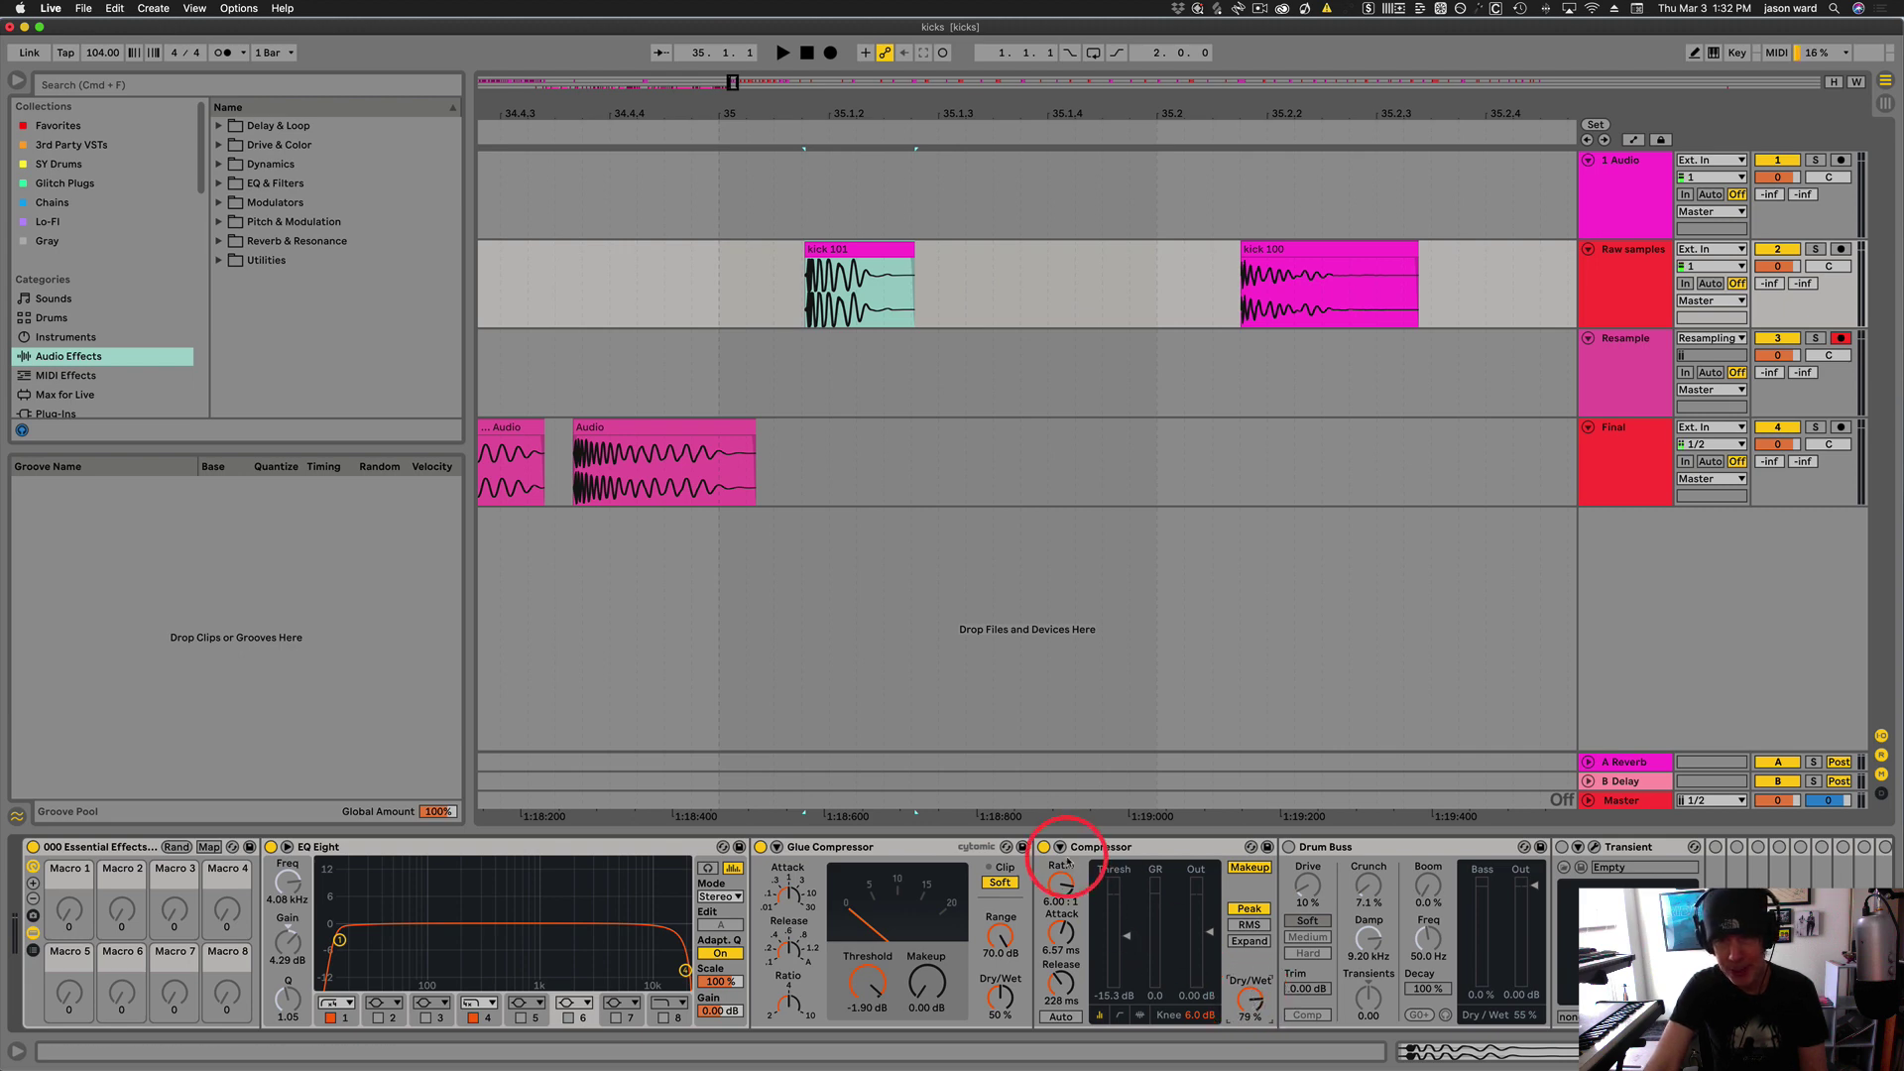
pyautogui.click(1289, 848)
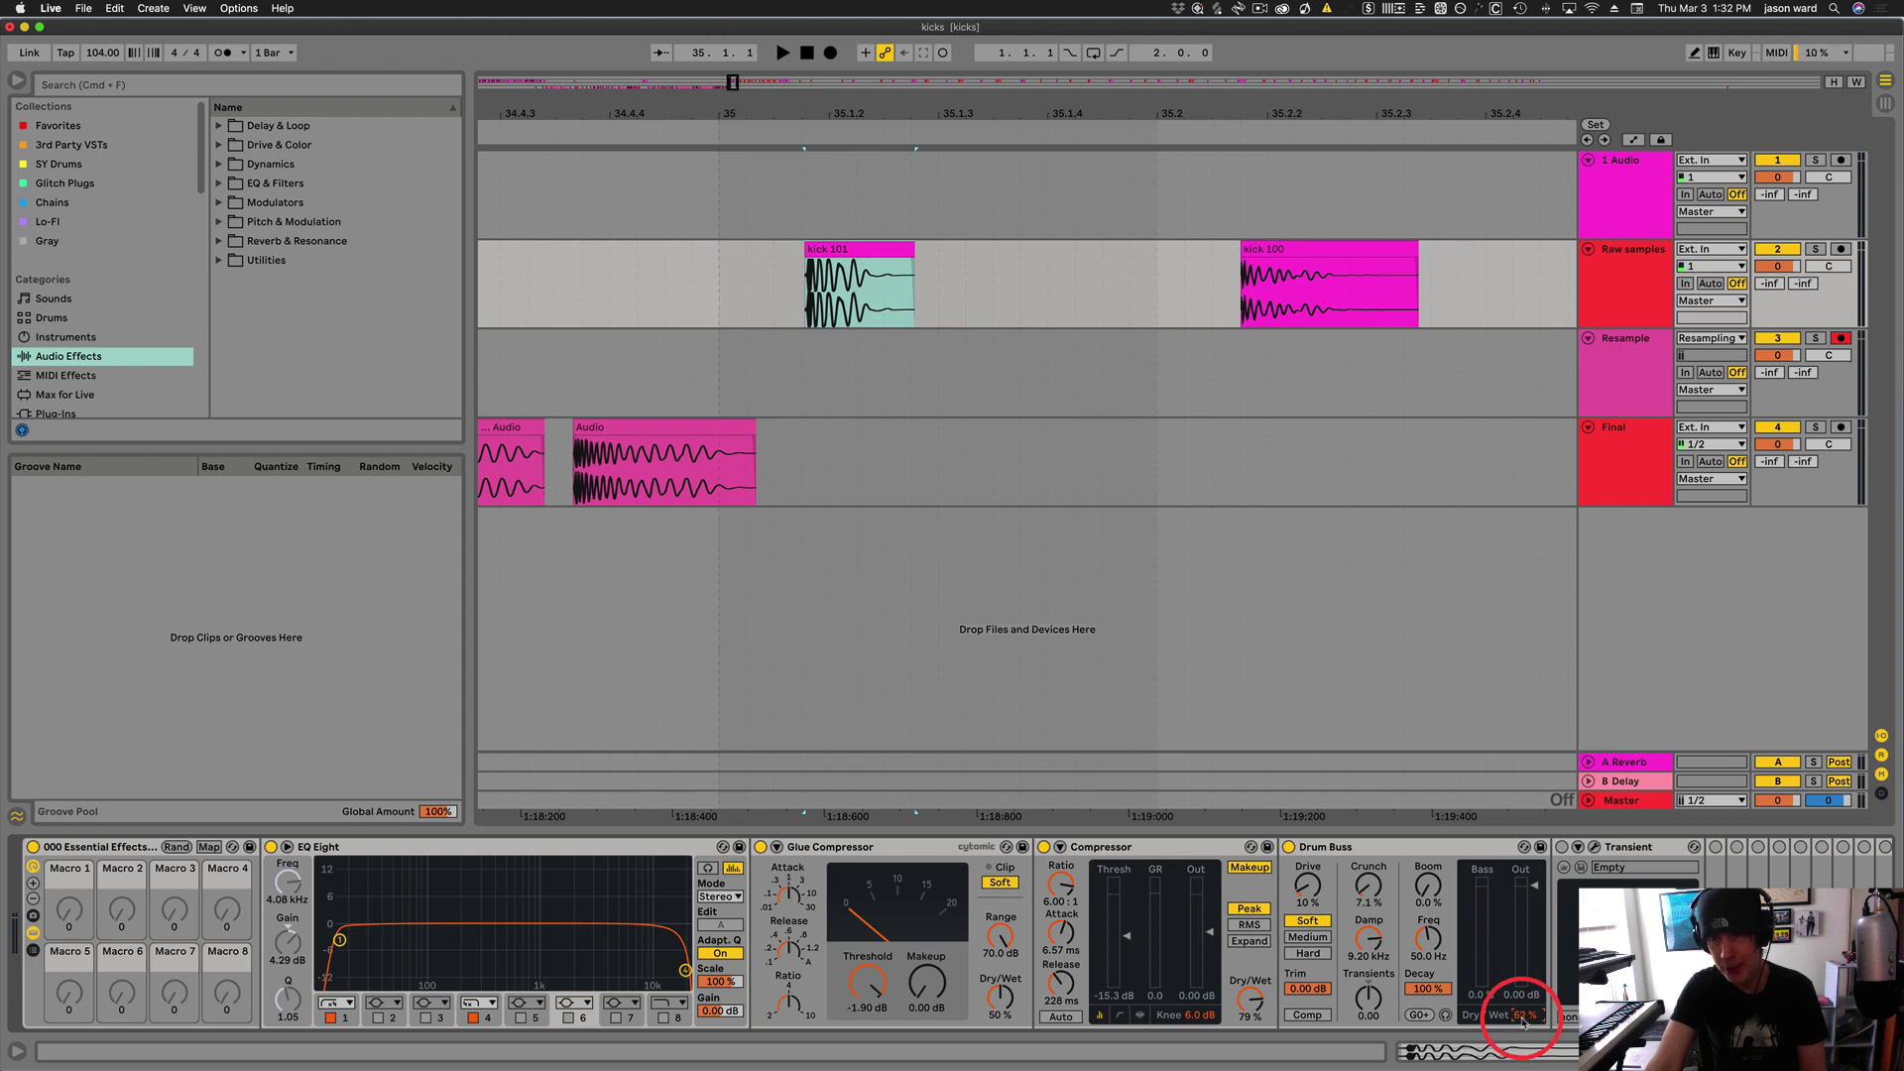
pyautogui.click(1595, 847)
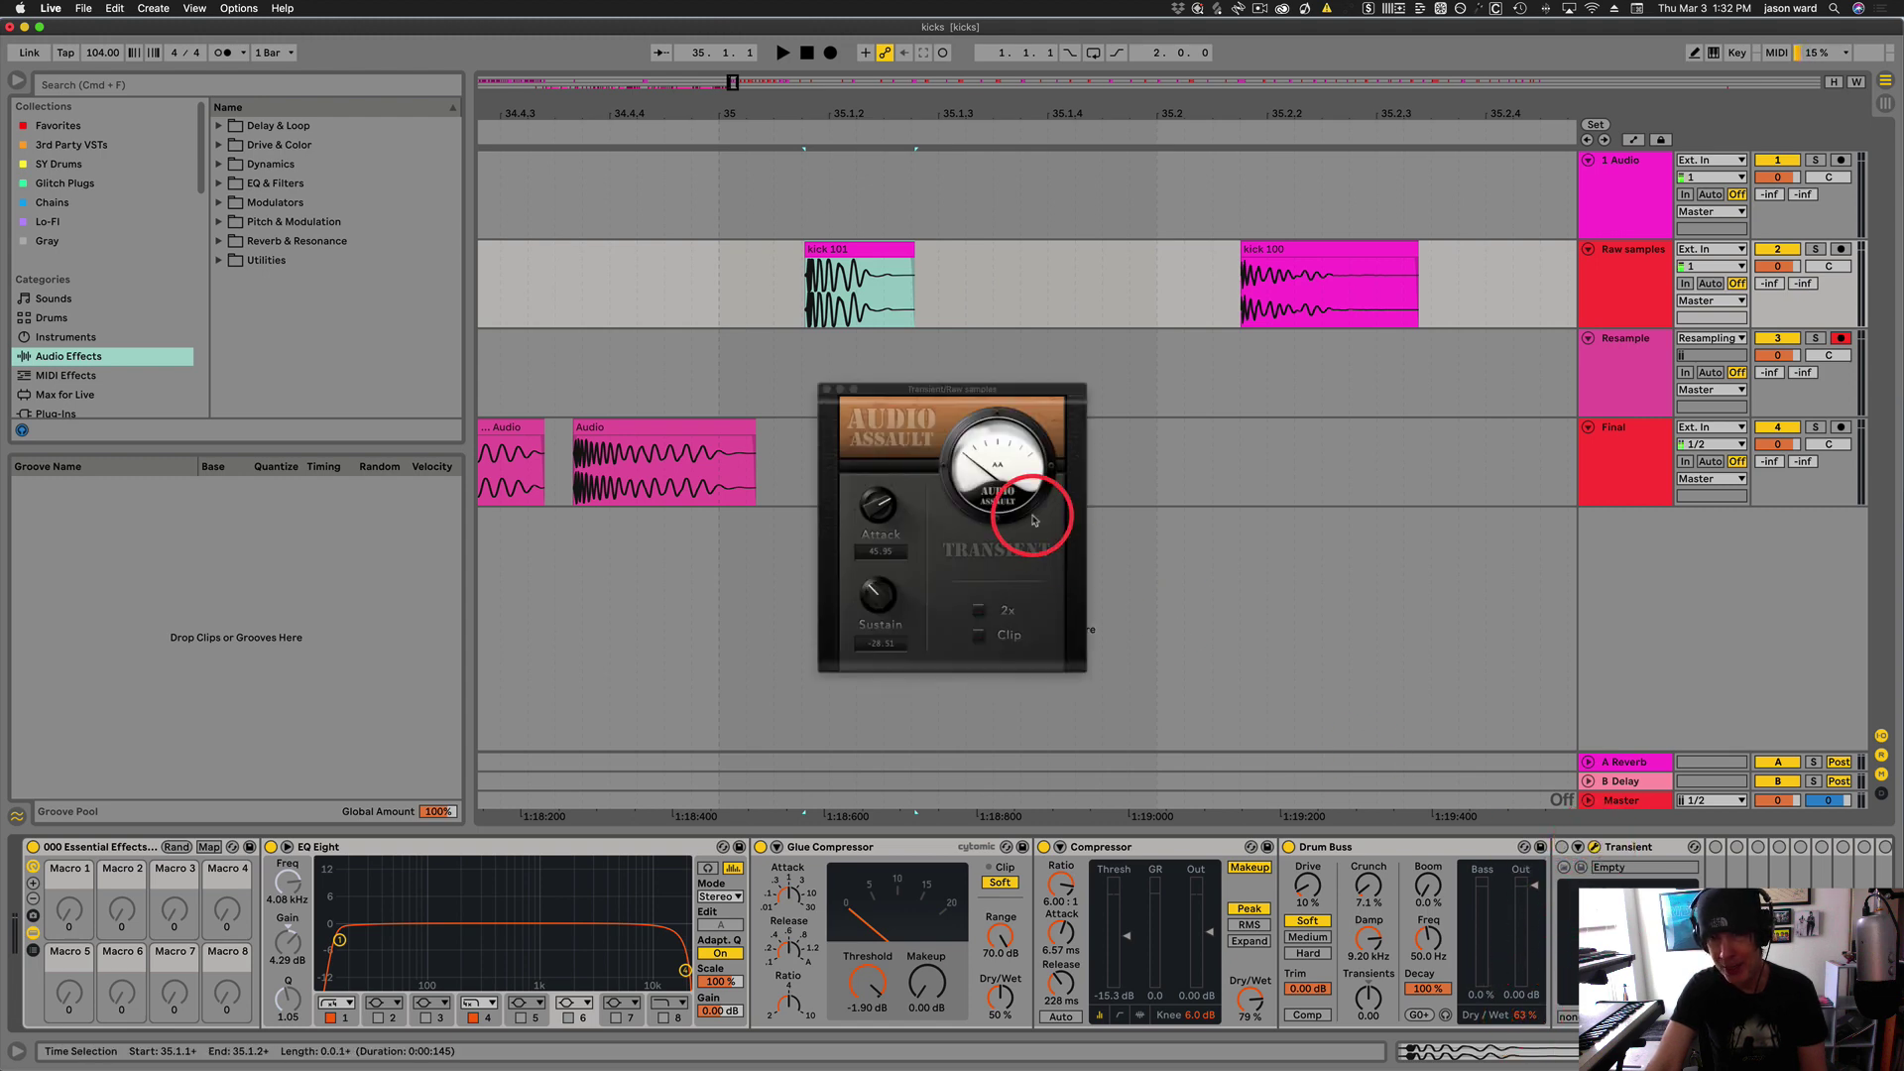
pyautogui.click(826, 392)
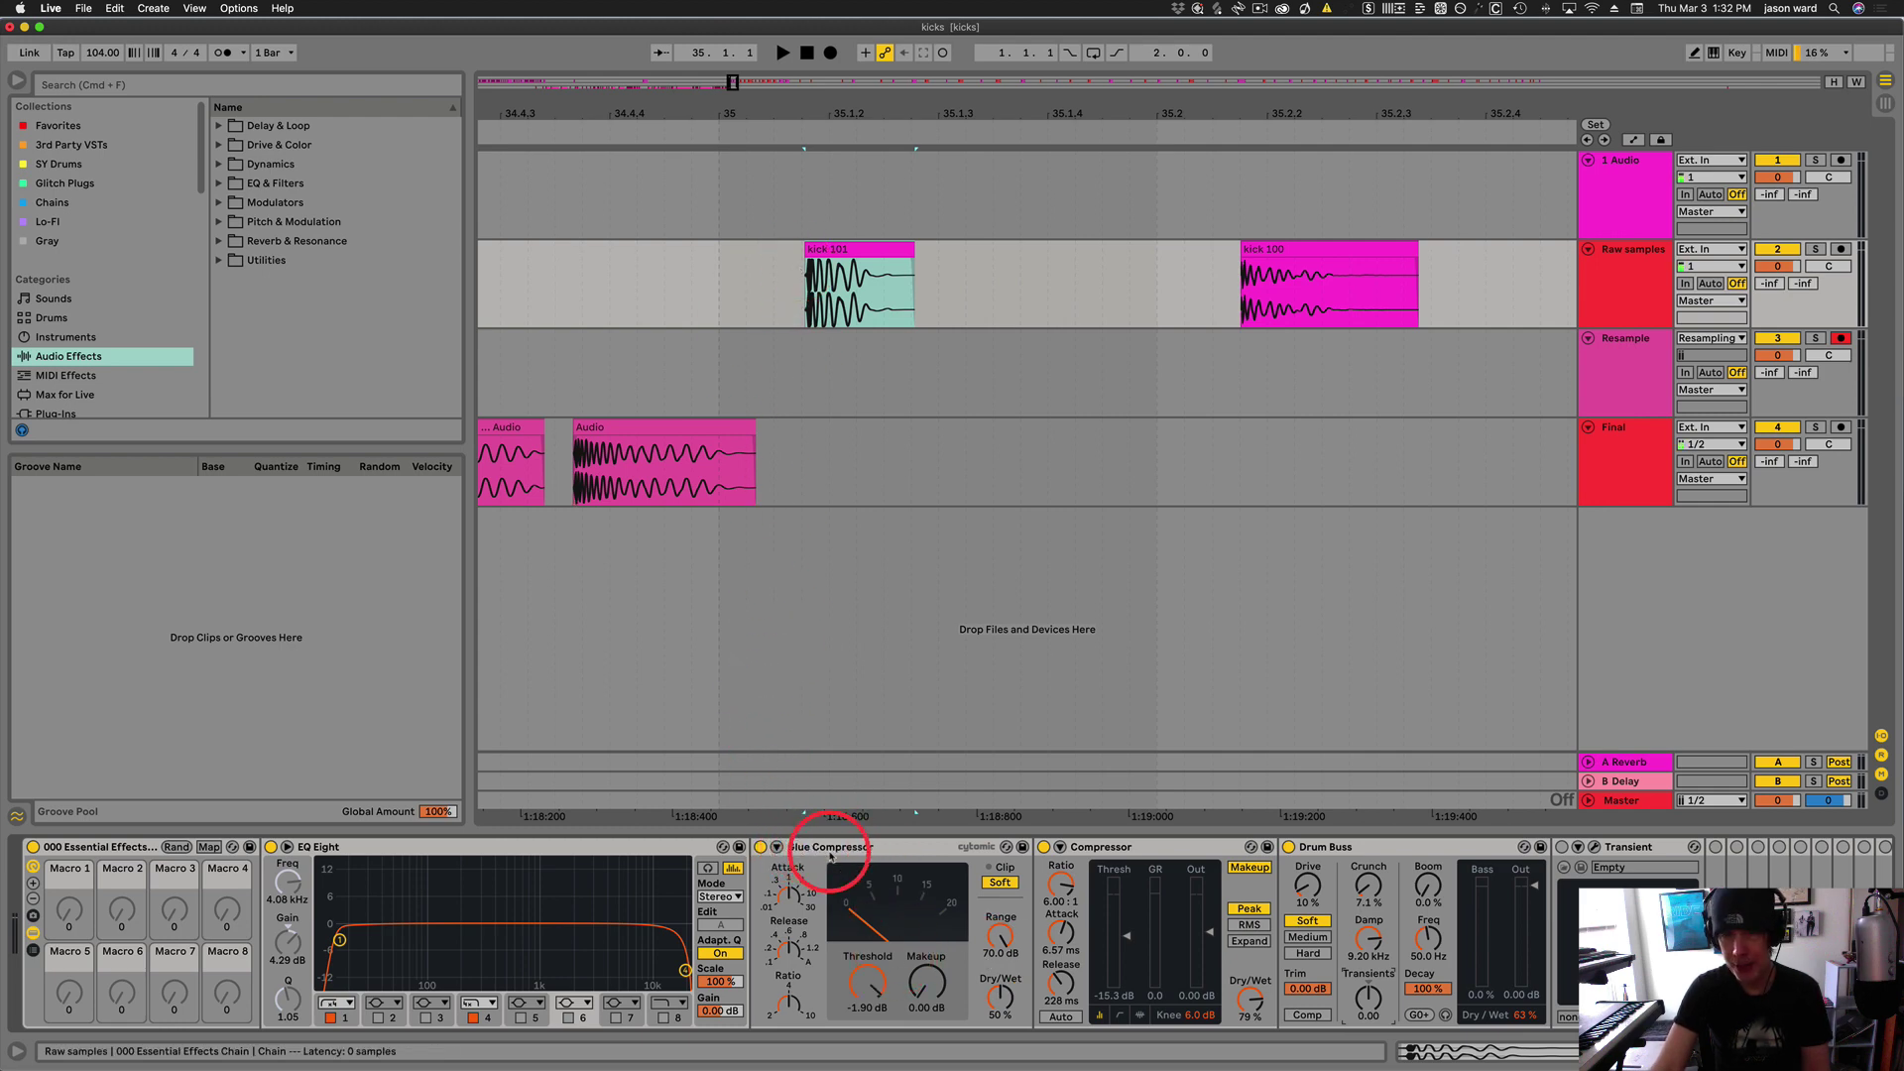
# Disable the Compressor and Drum Buss, and play the kick 101 clip through the remaining effects
pyautogui.click(1043, 846)
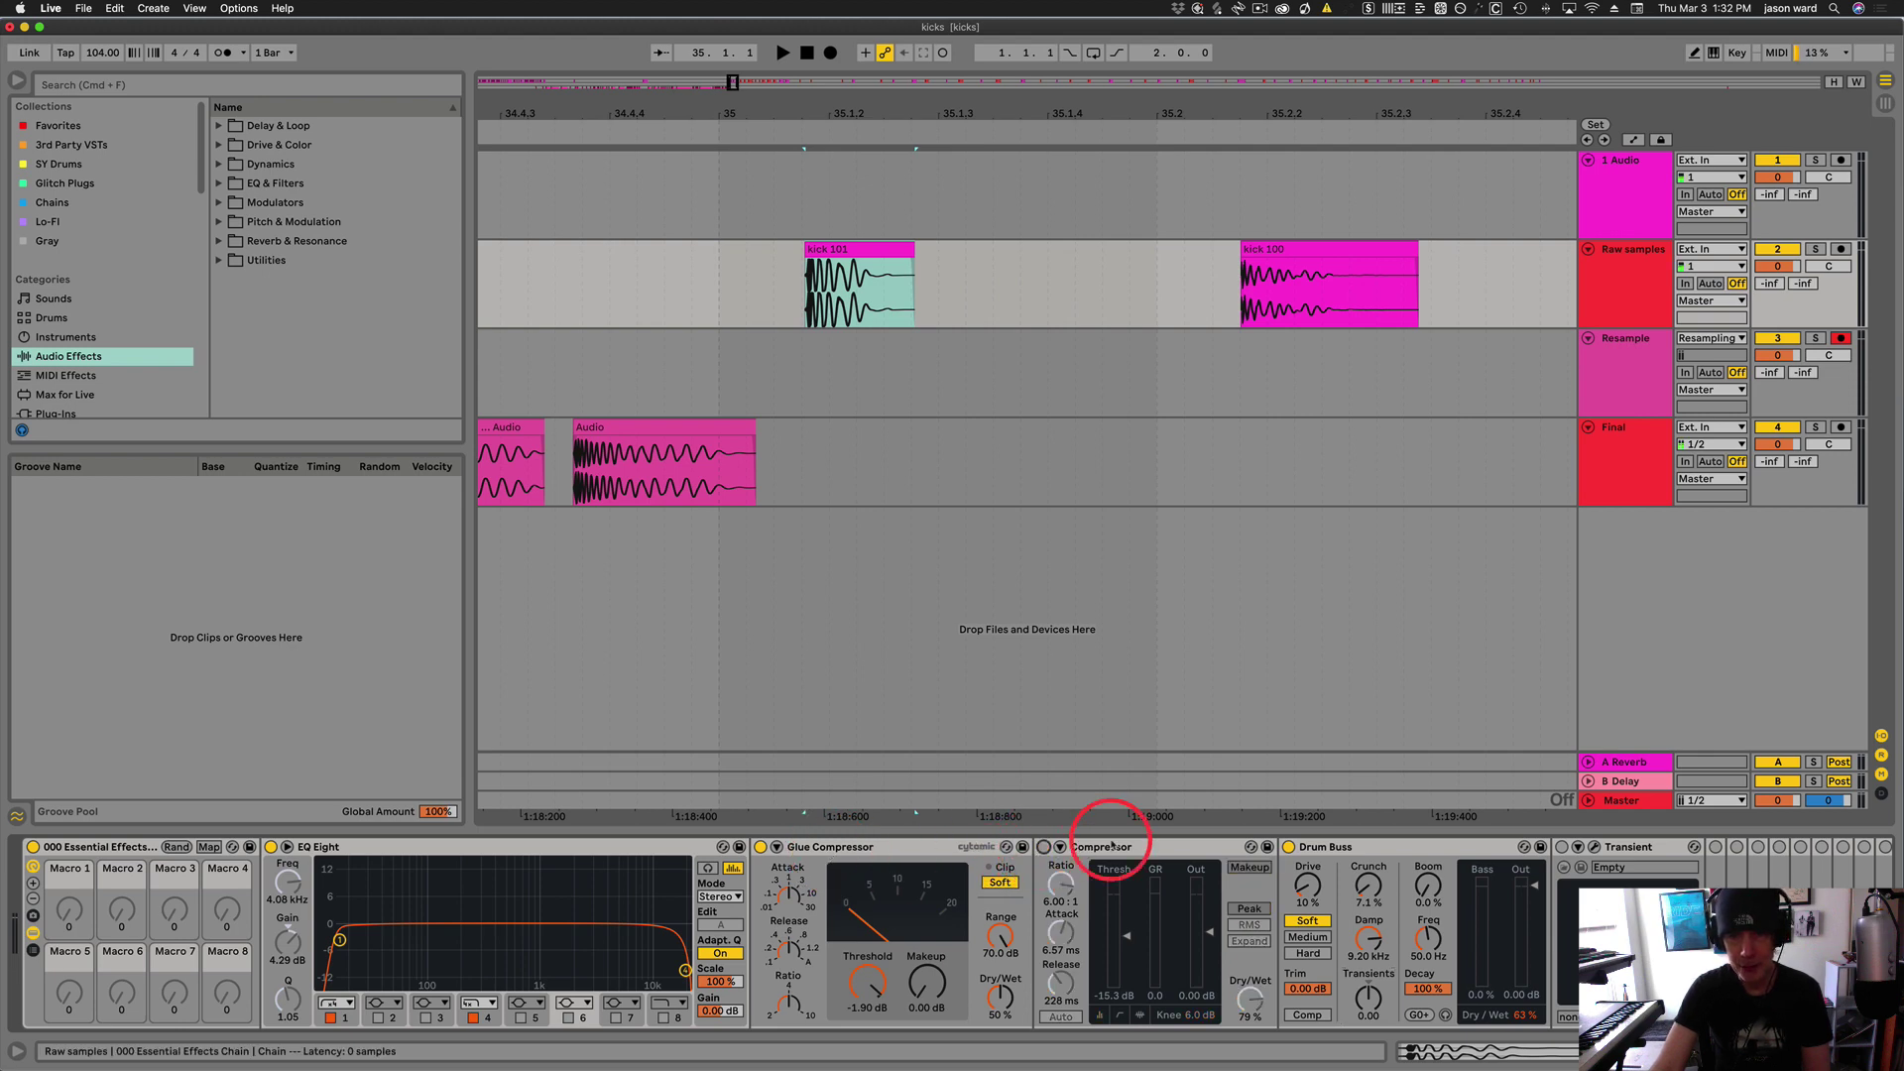
pyautogui.click(1289, 847)
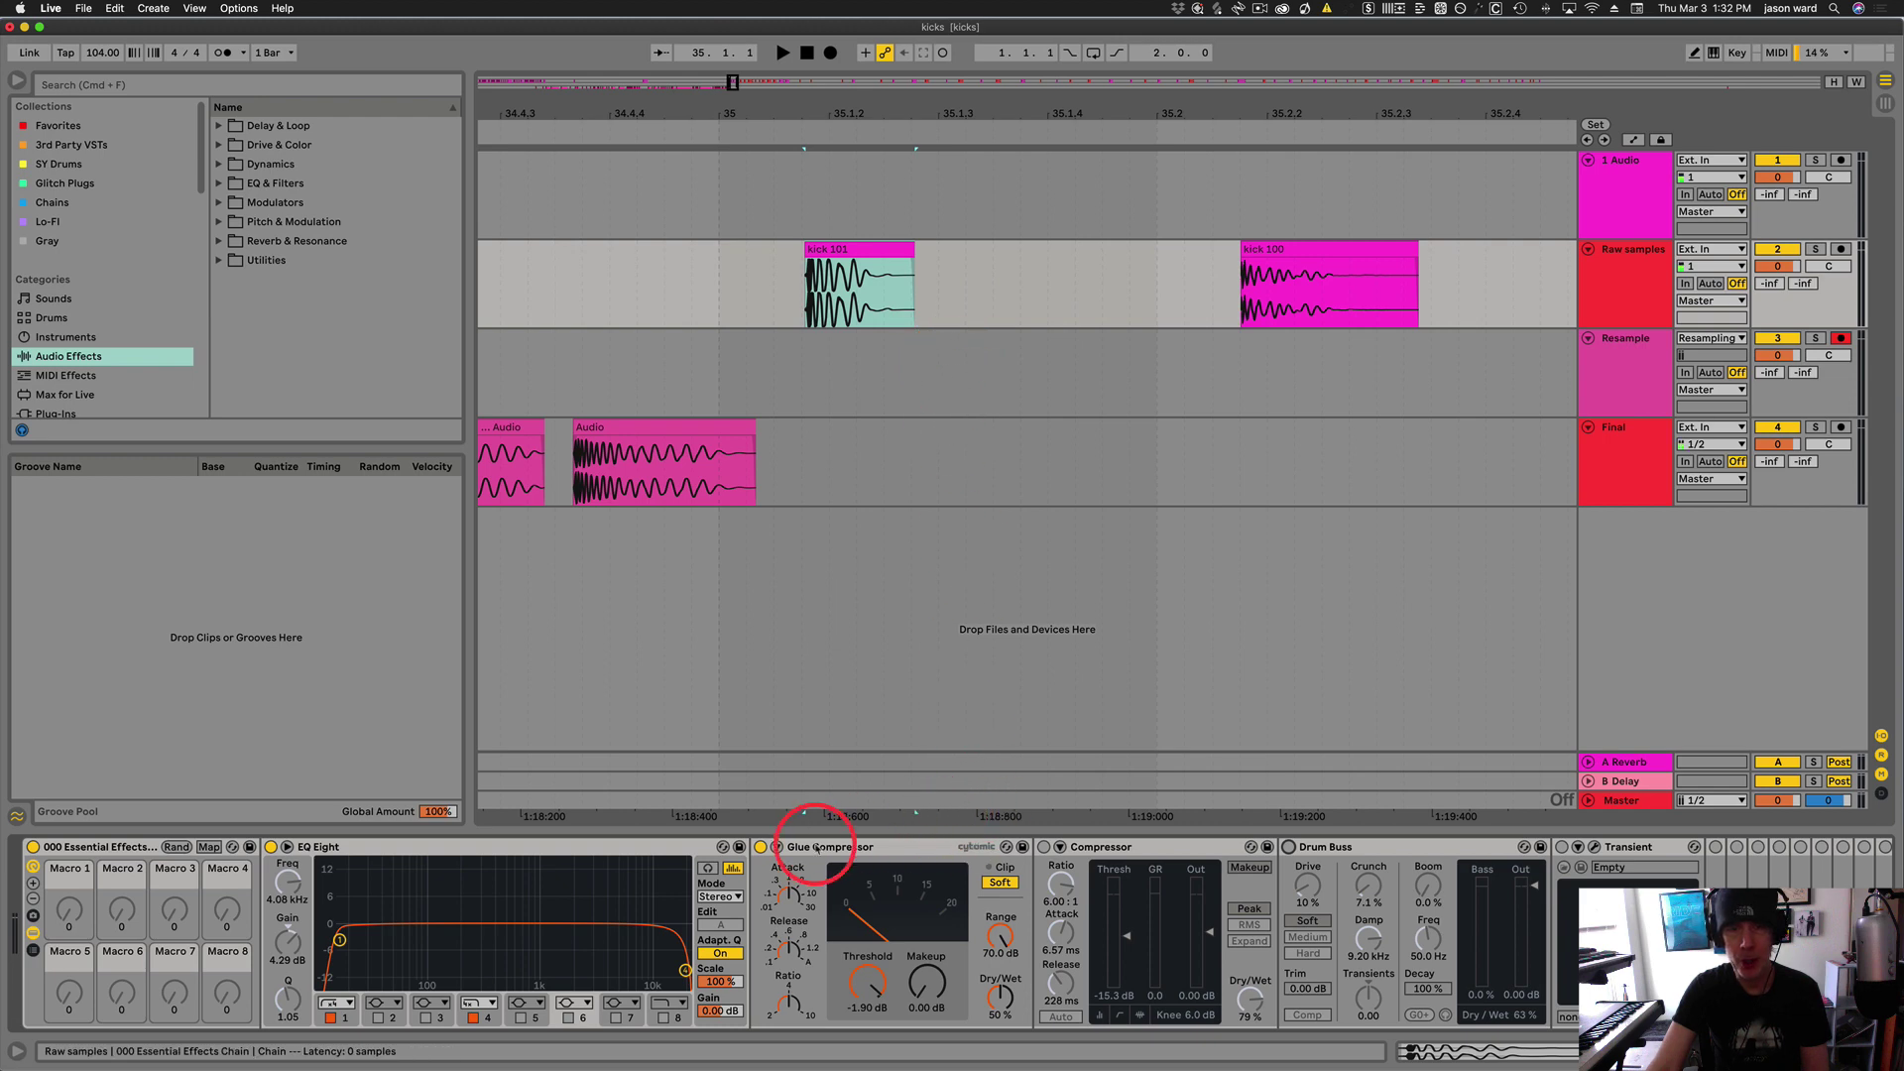
pyautogui.click(916, 314)
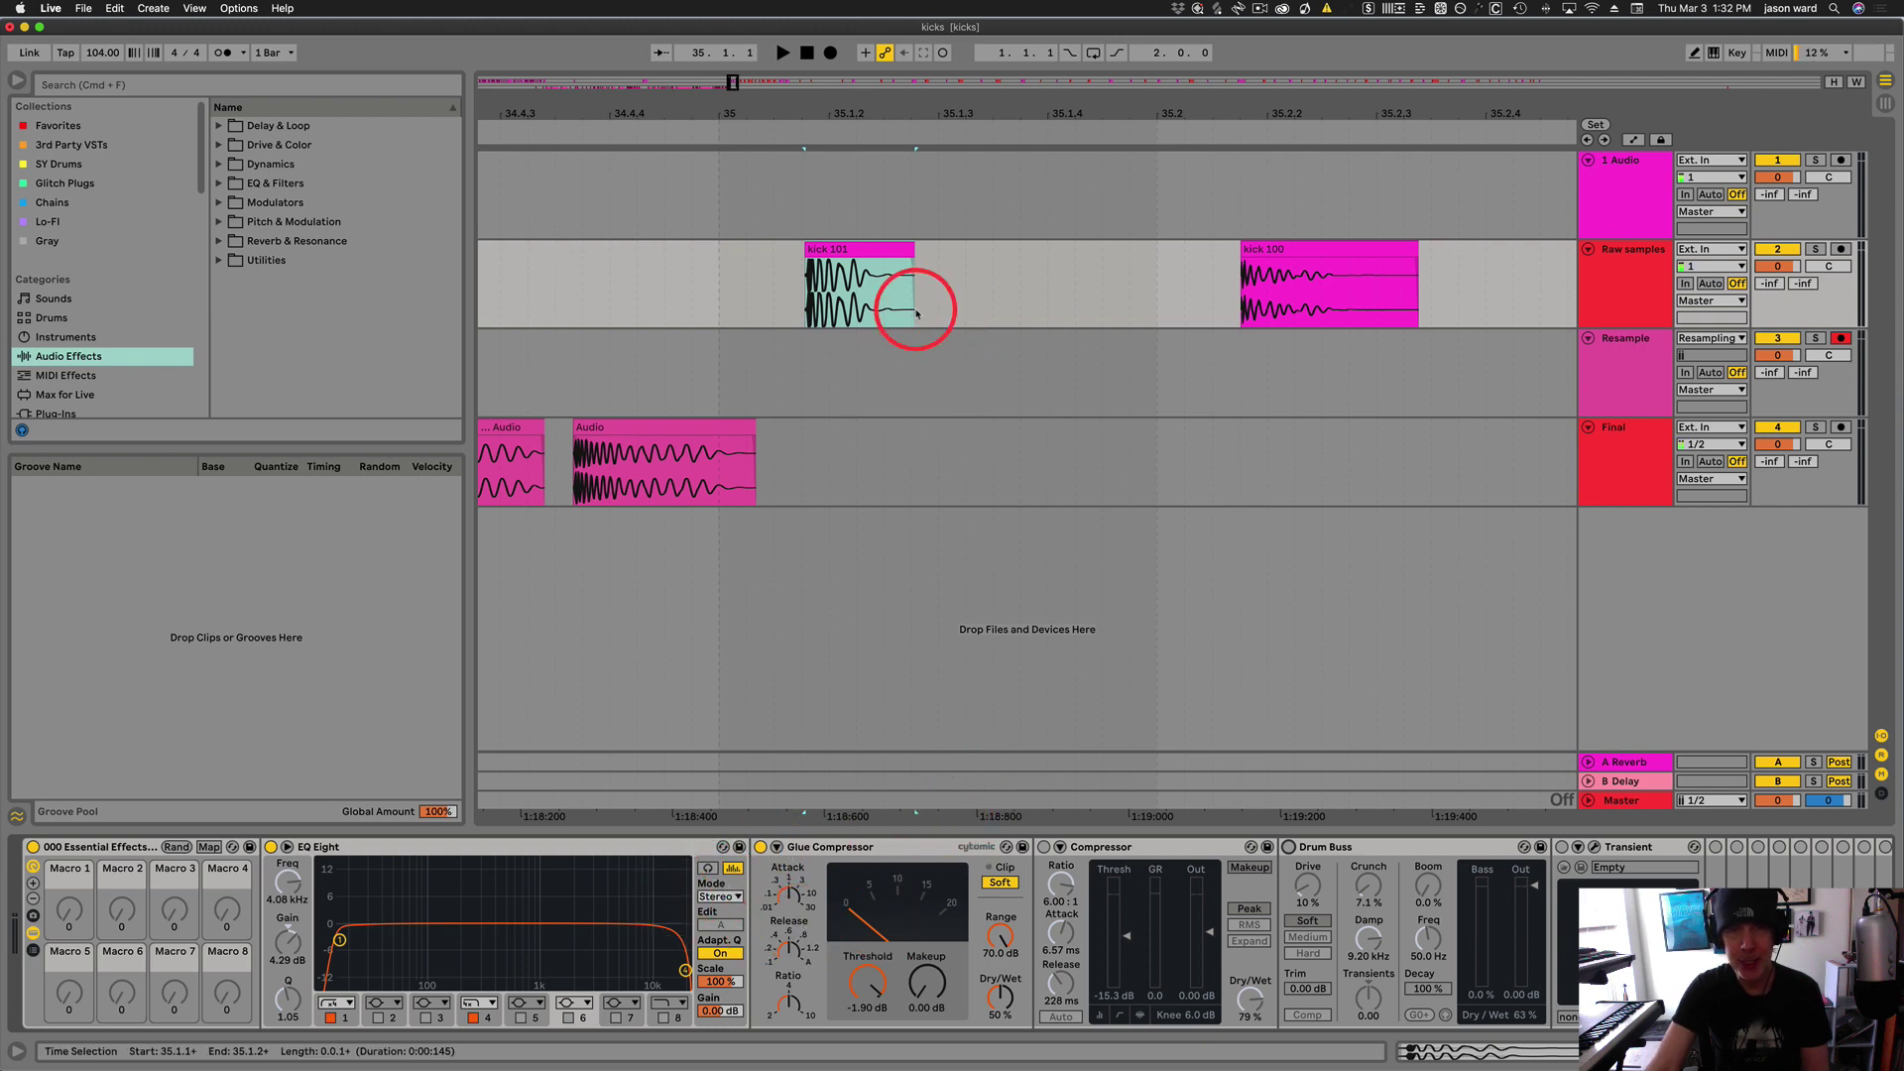
pyautogui.click(855, 250)
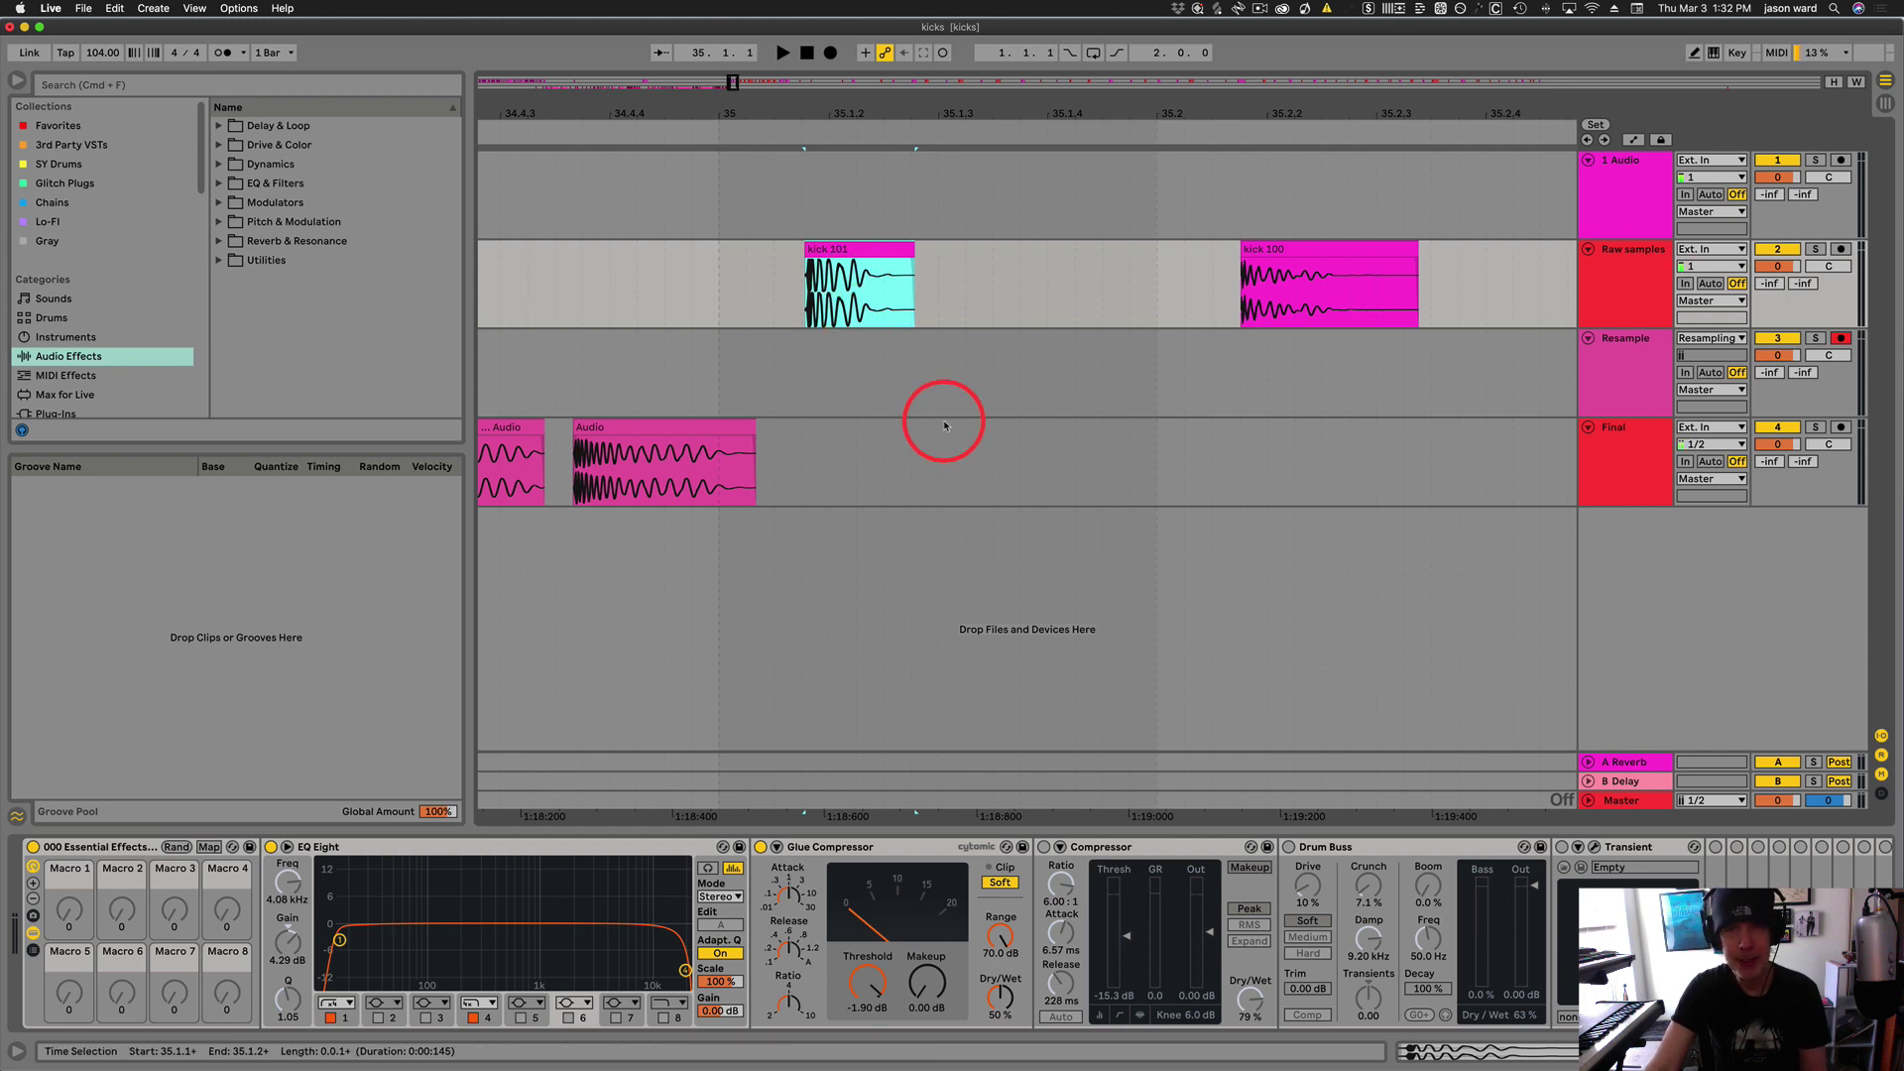
pyautogui.press('space')
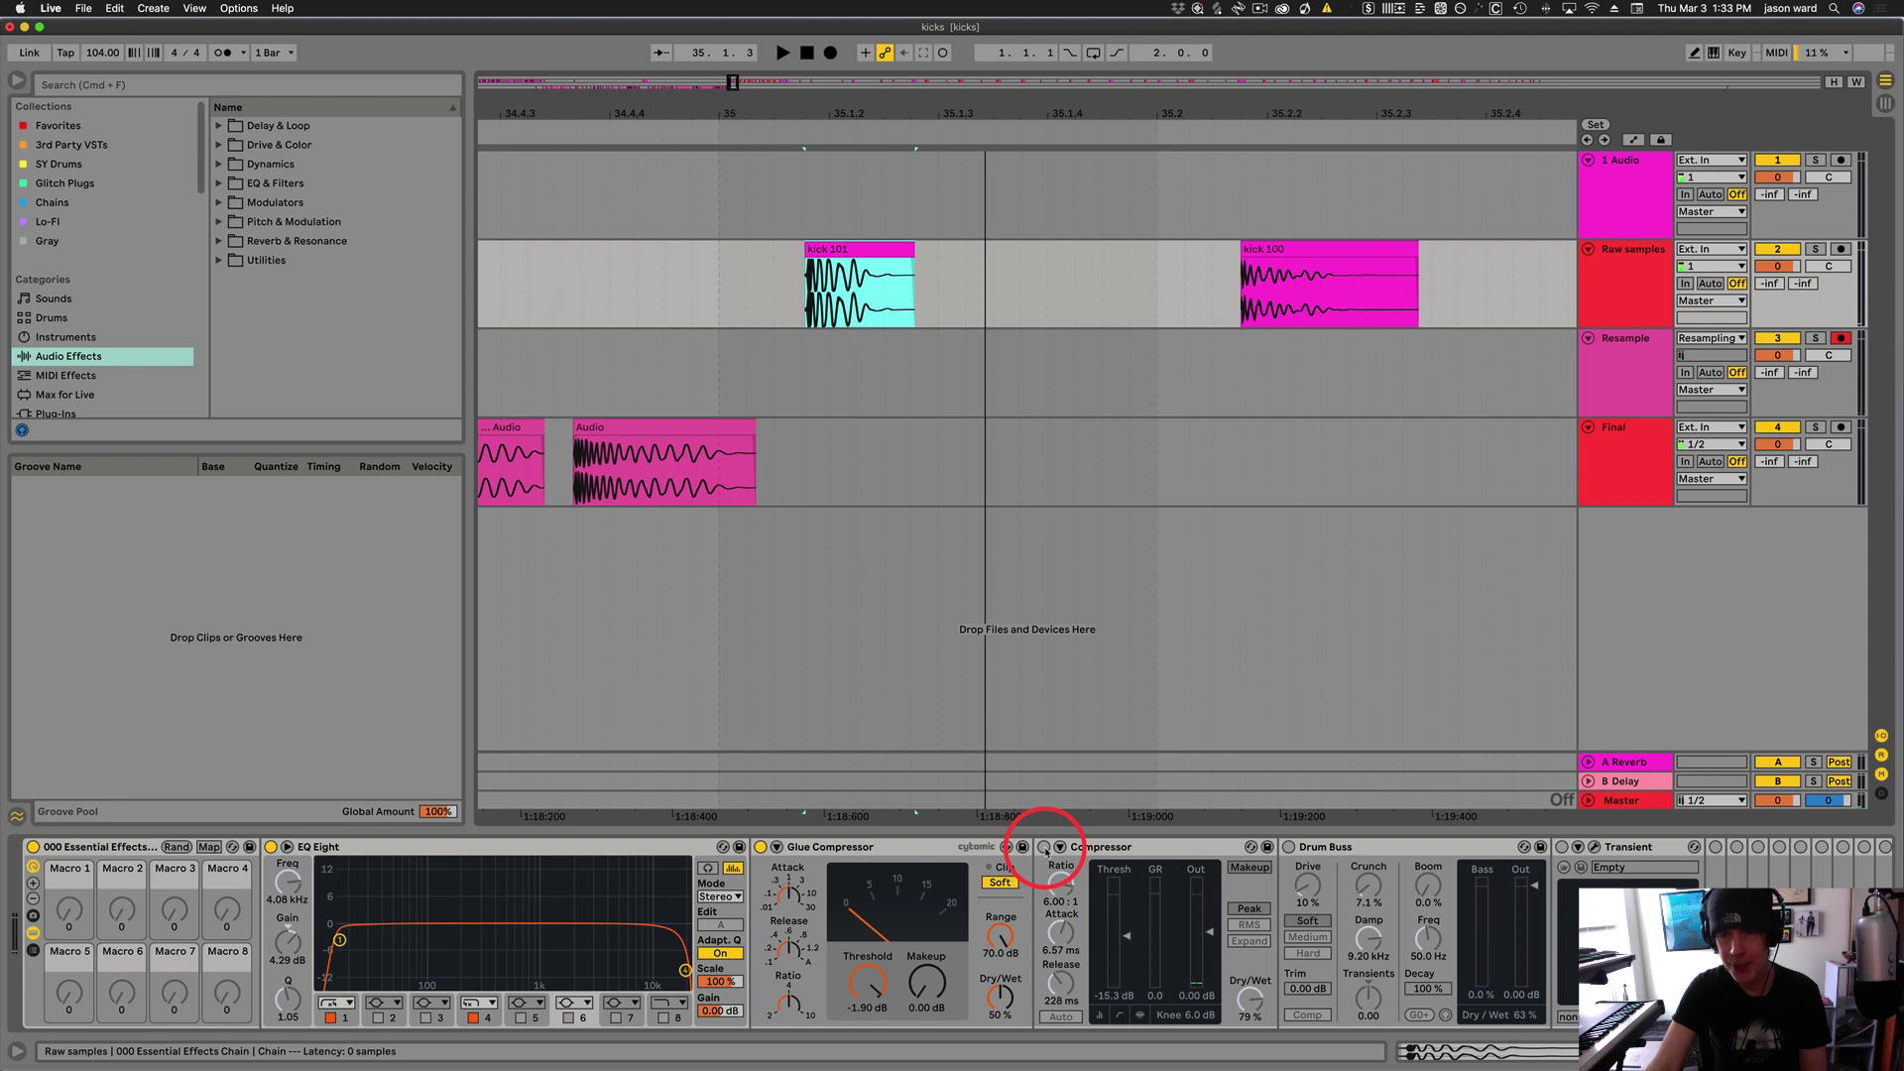
# Enable the Compressor and Drum Buss, and play the kick 101 clip with the Drum Buss off and on for comparison
pyautogui.click(1044, 848)
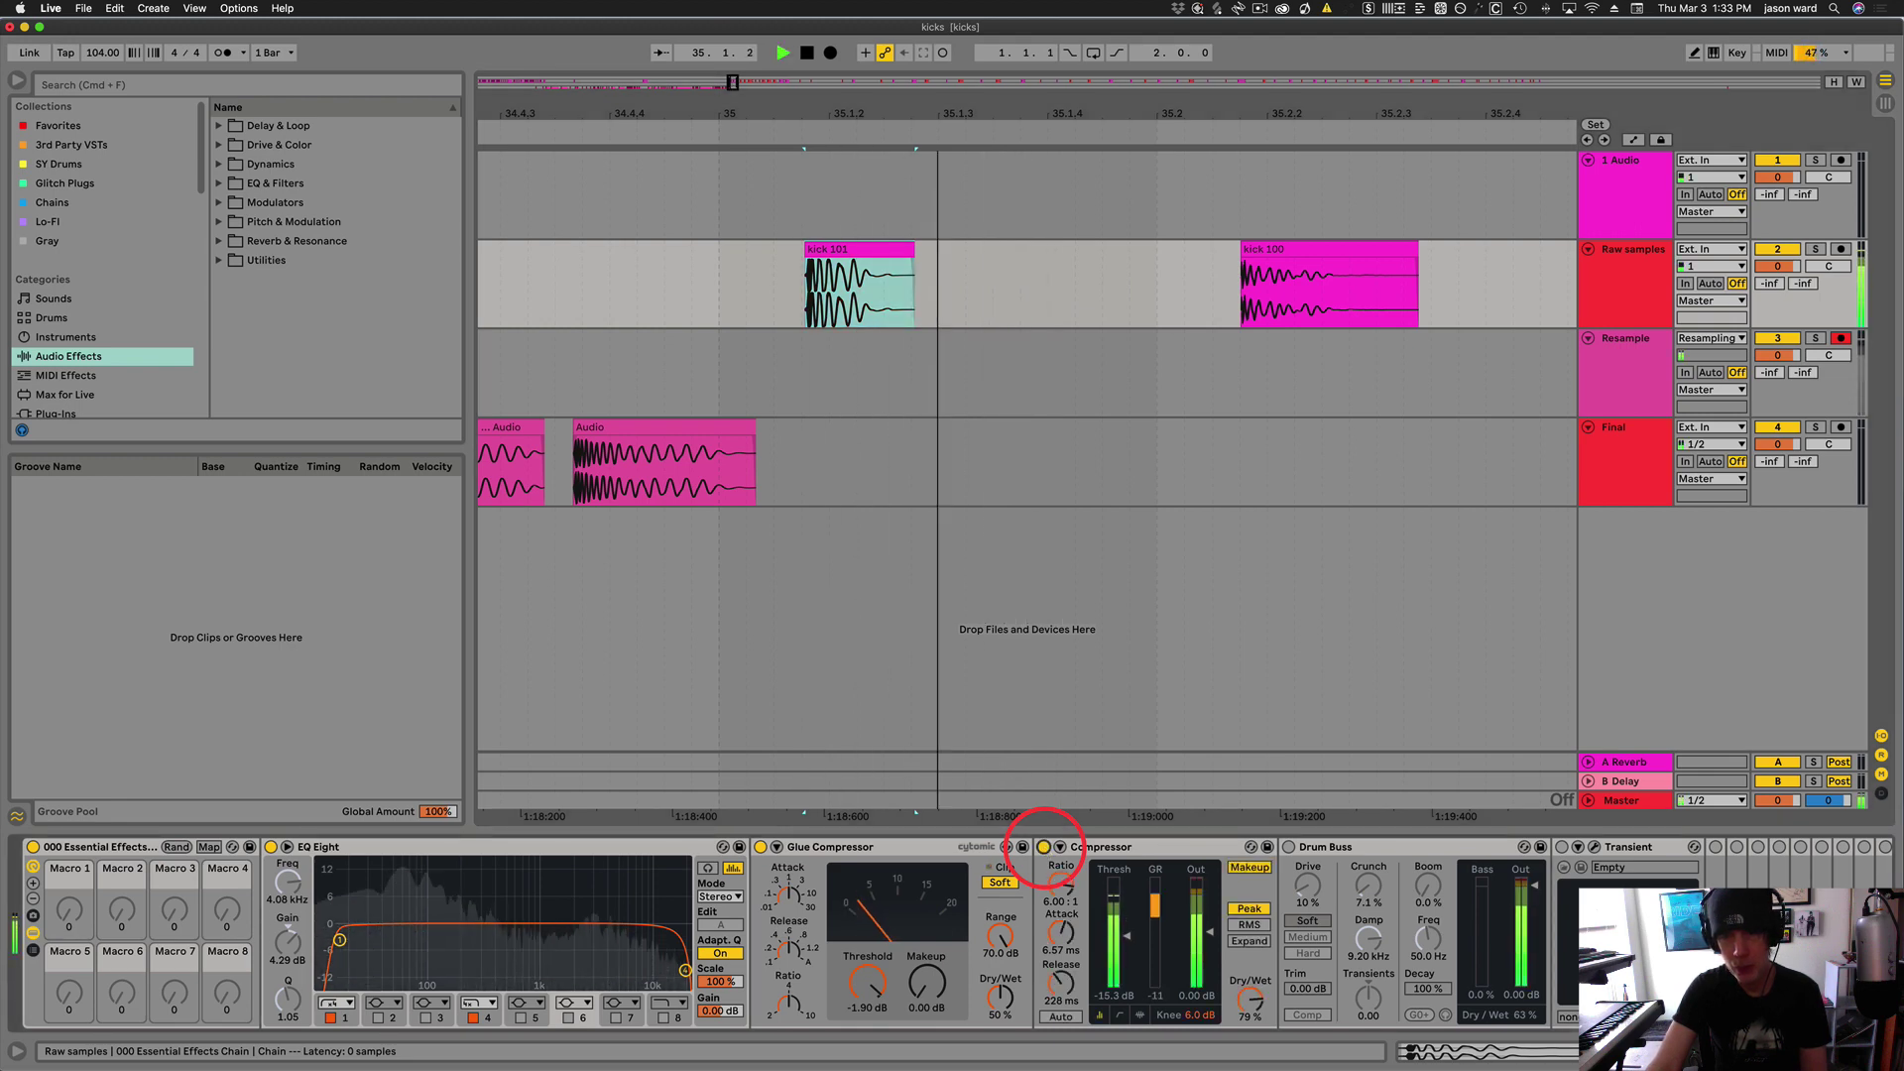
pyautogui.press('space')
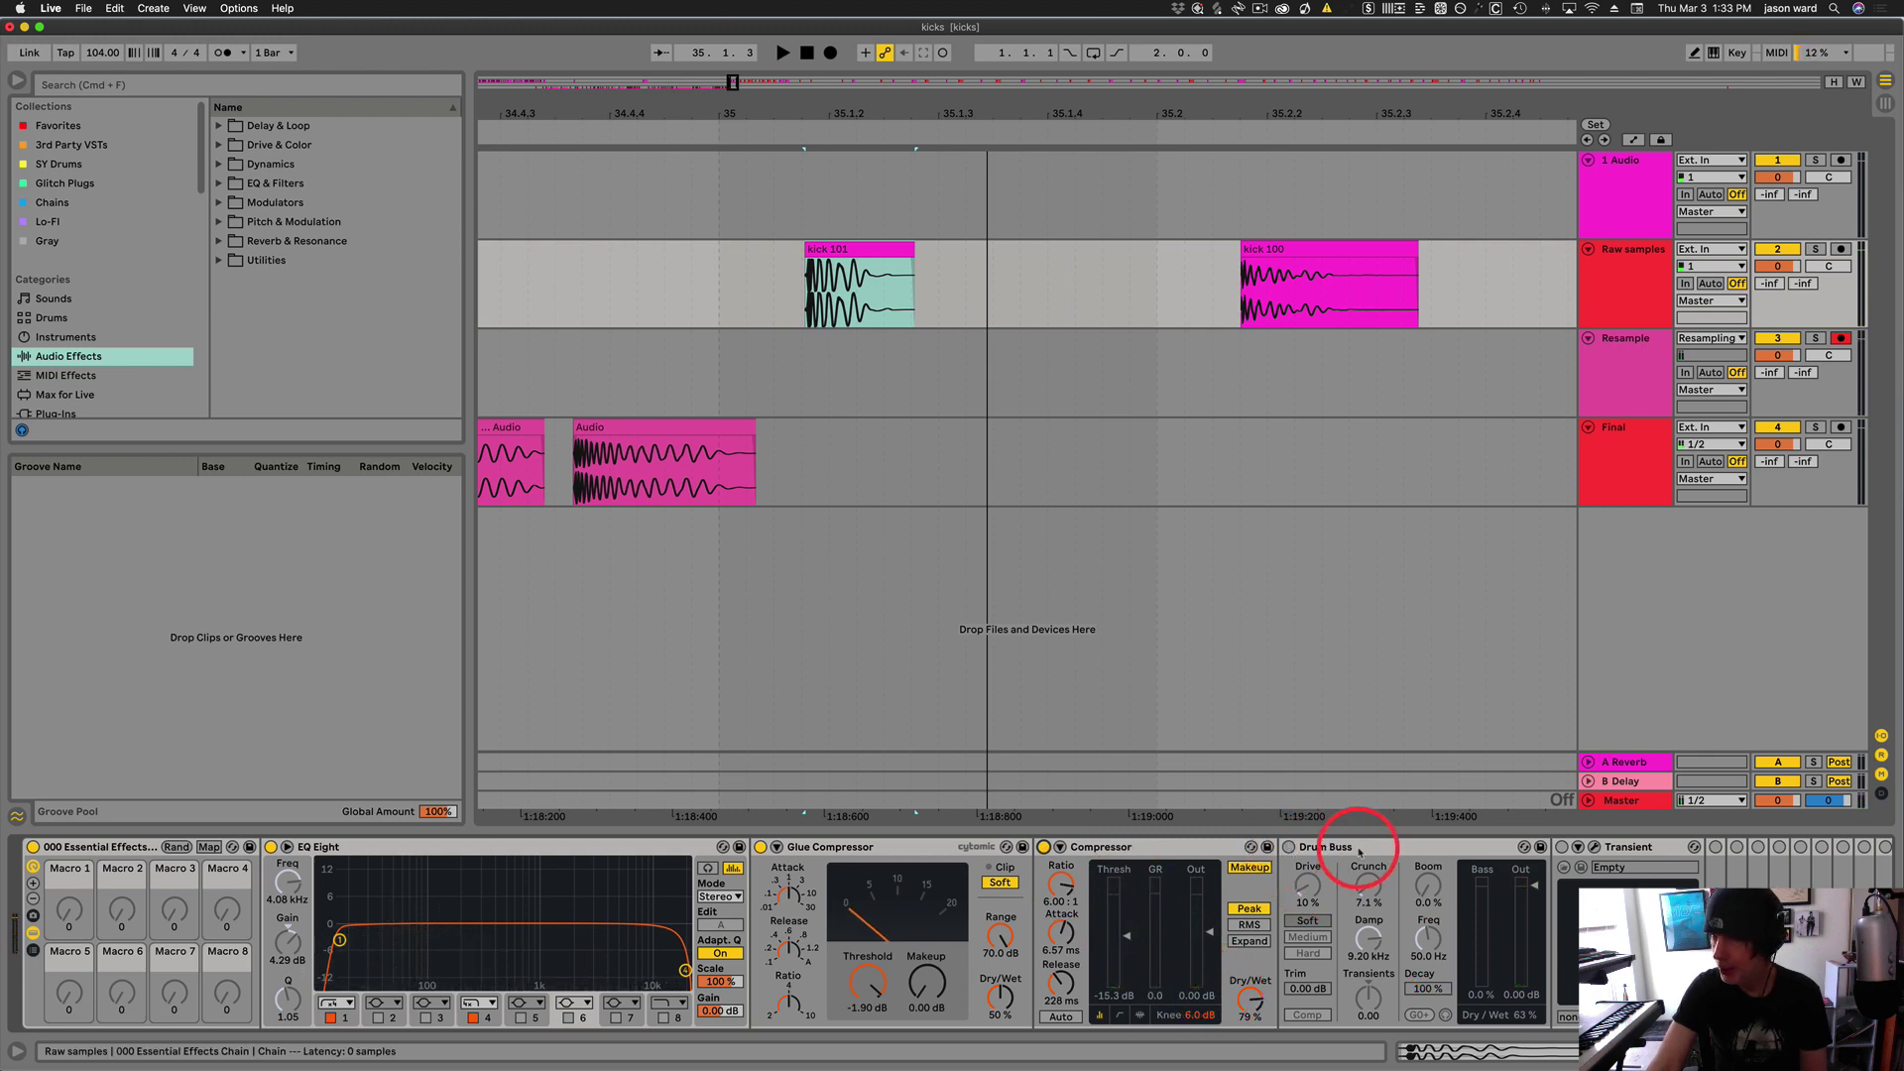
pyautogui.click(1290, 850)
pyautogui.press('space')
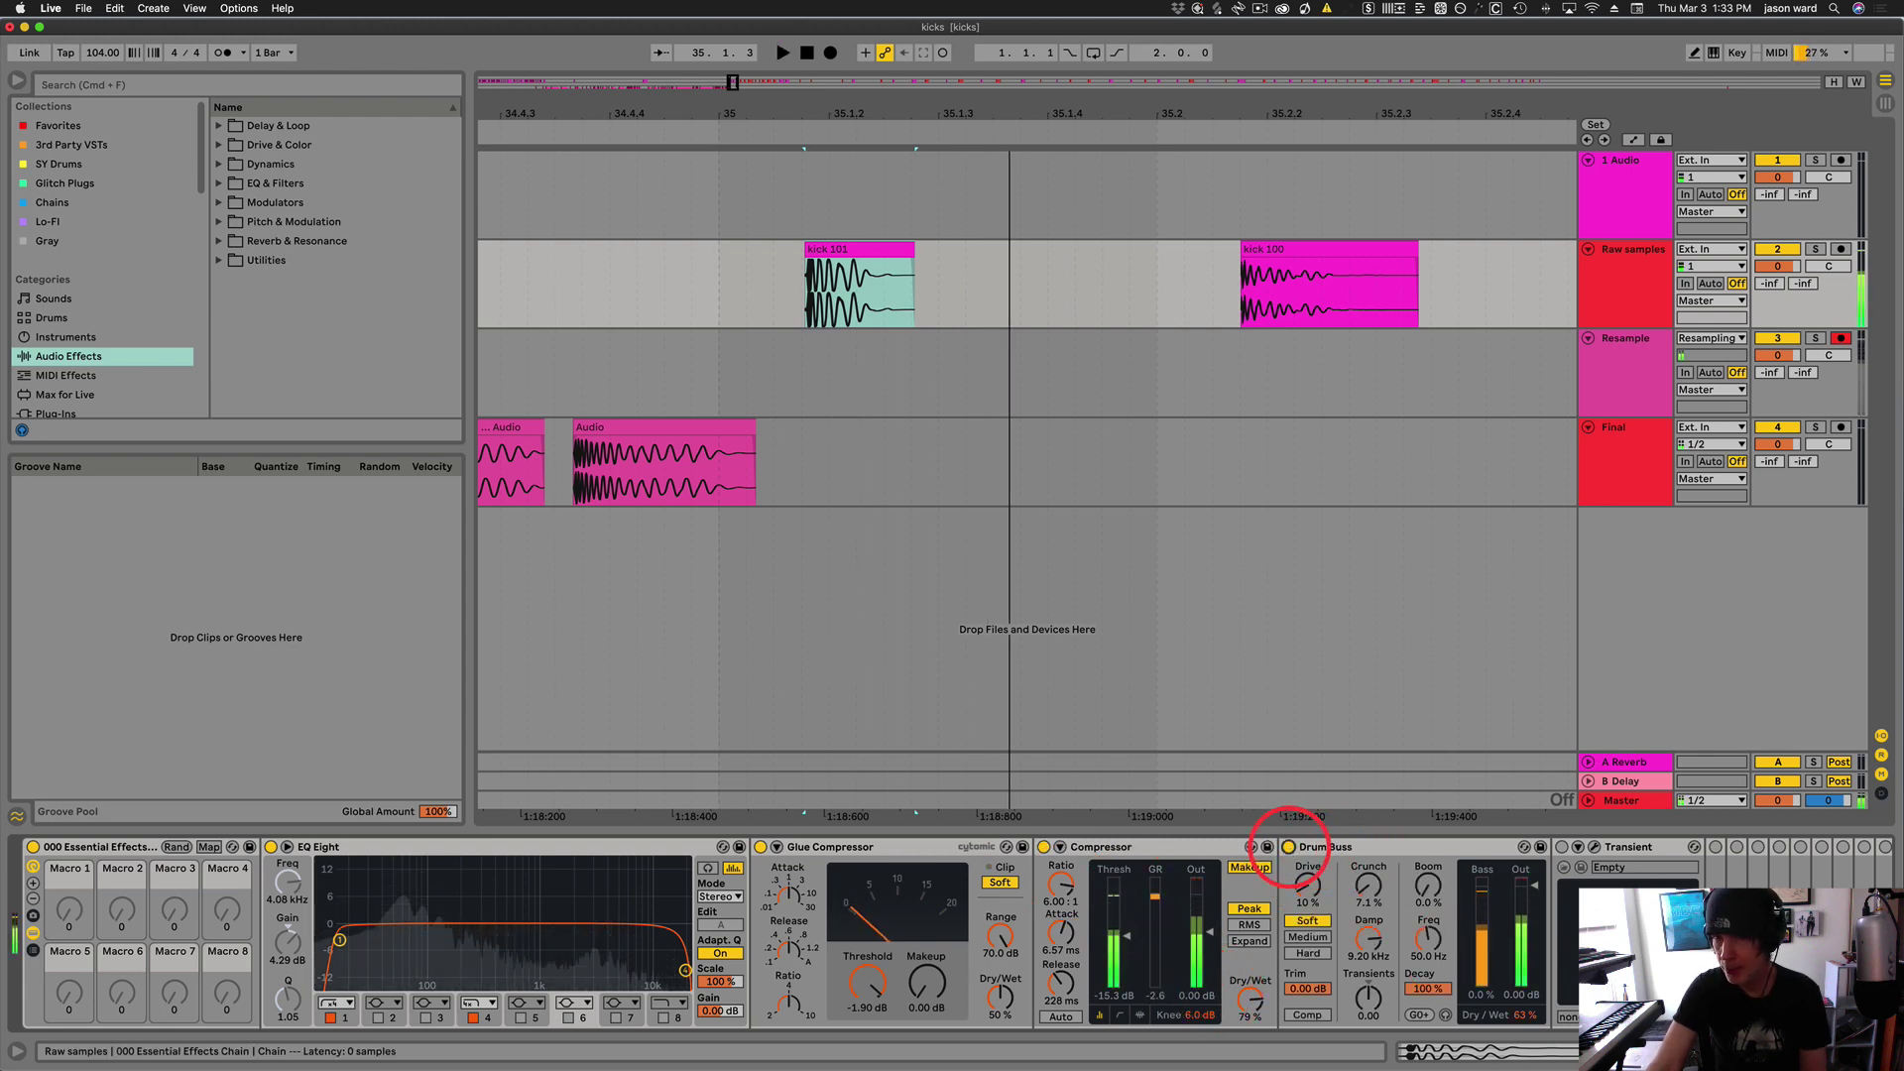
pyautogui.click(1290, 850)
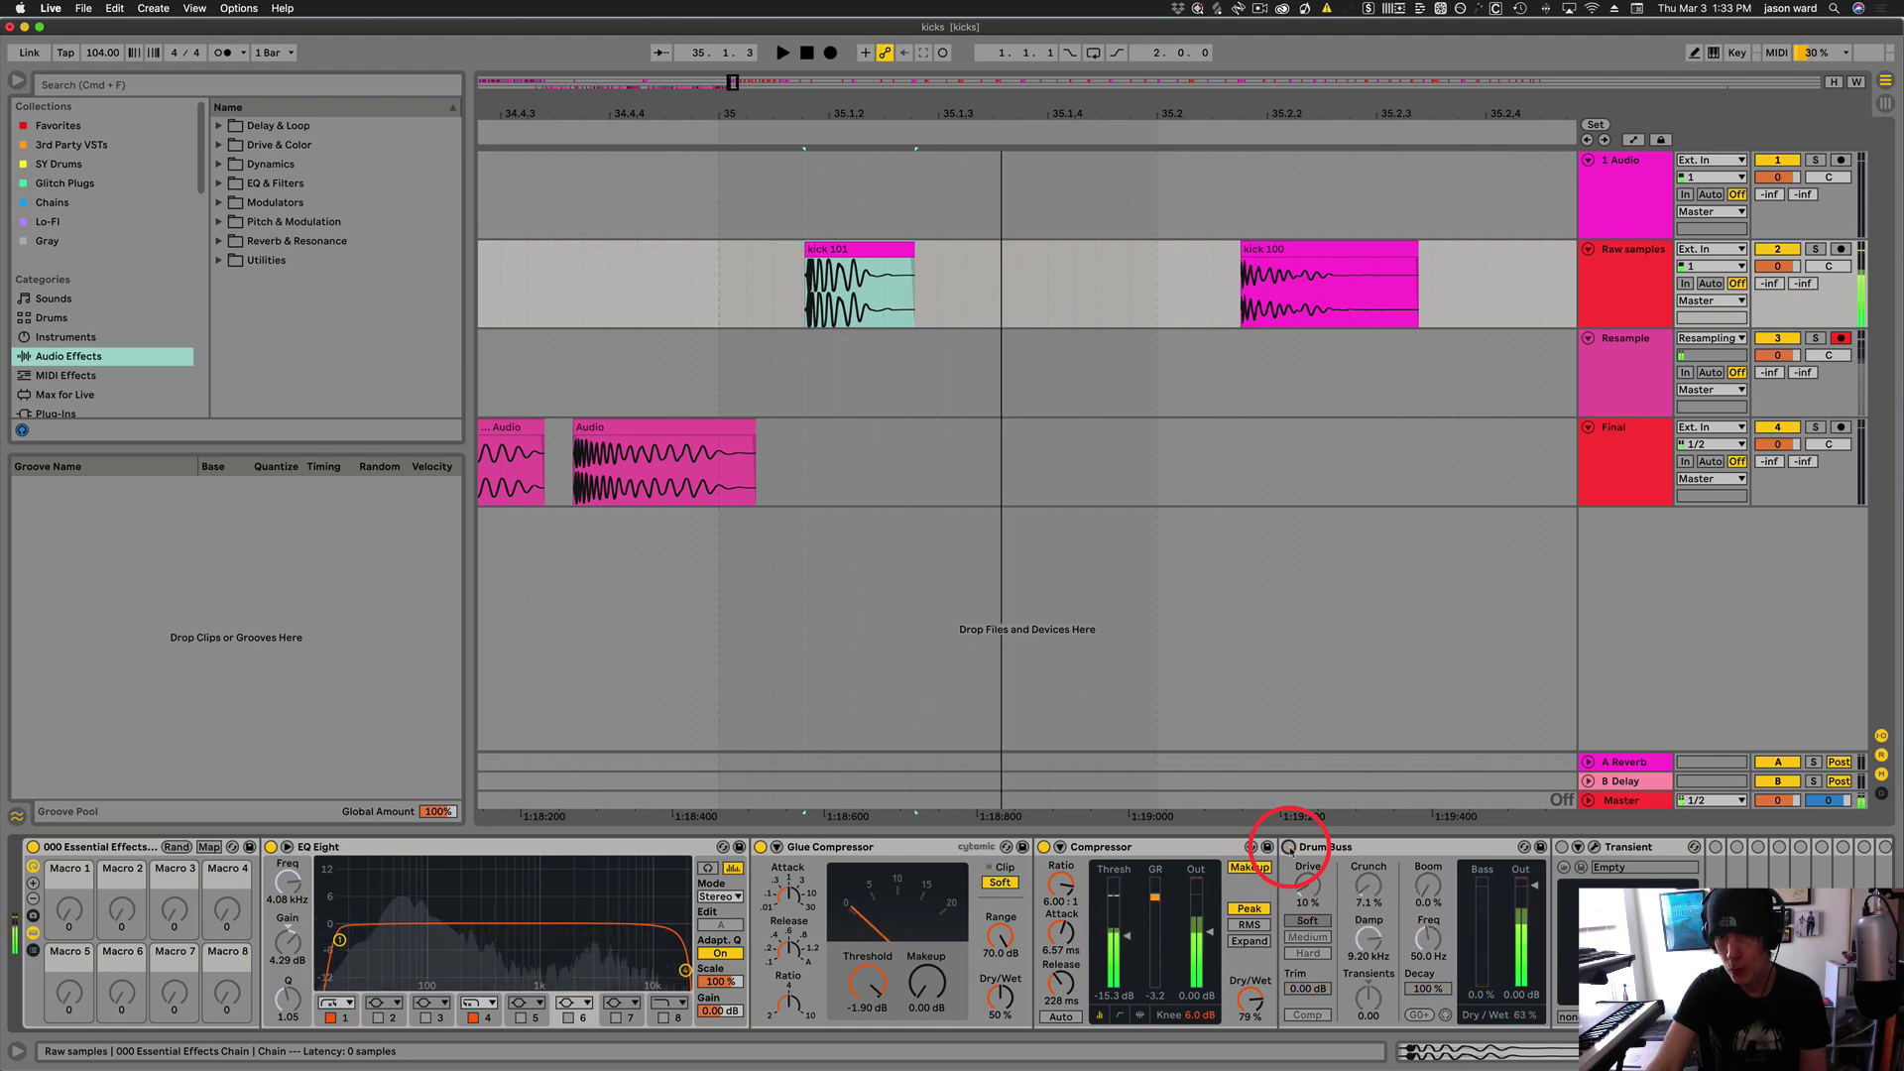
pyautogui.click(1288, 848)
pyautogui.press('space')
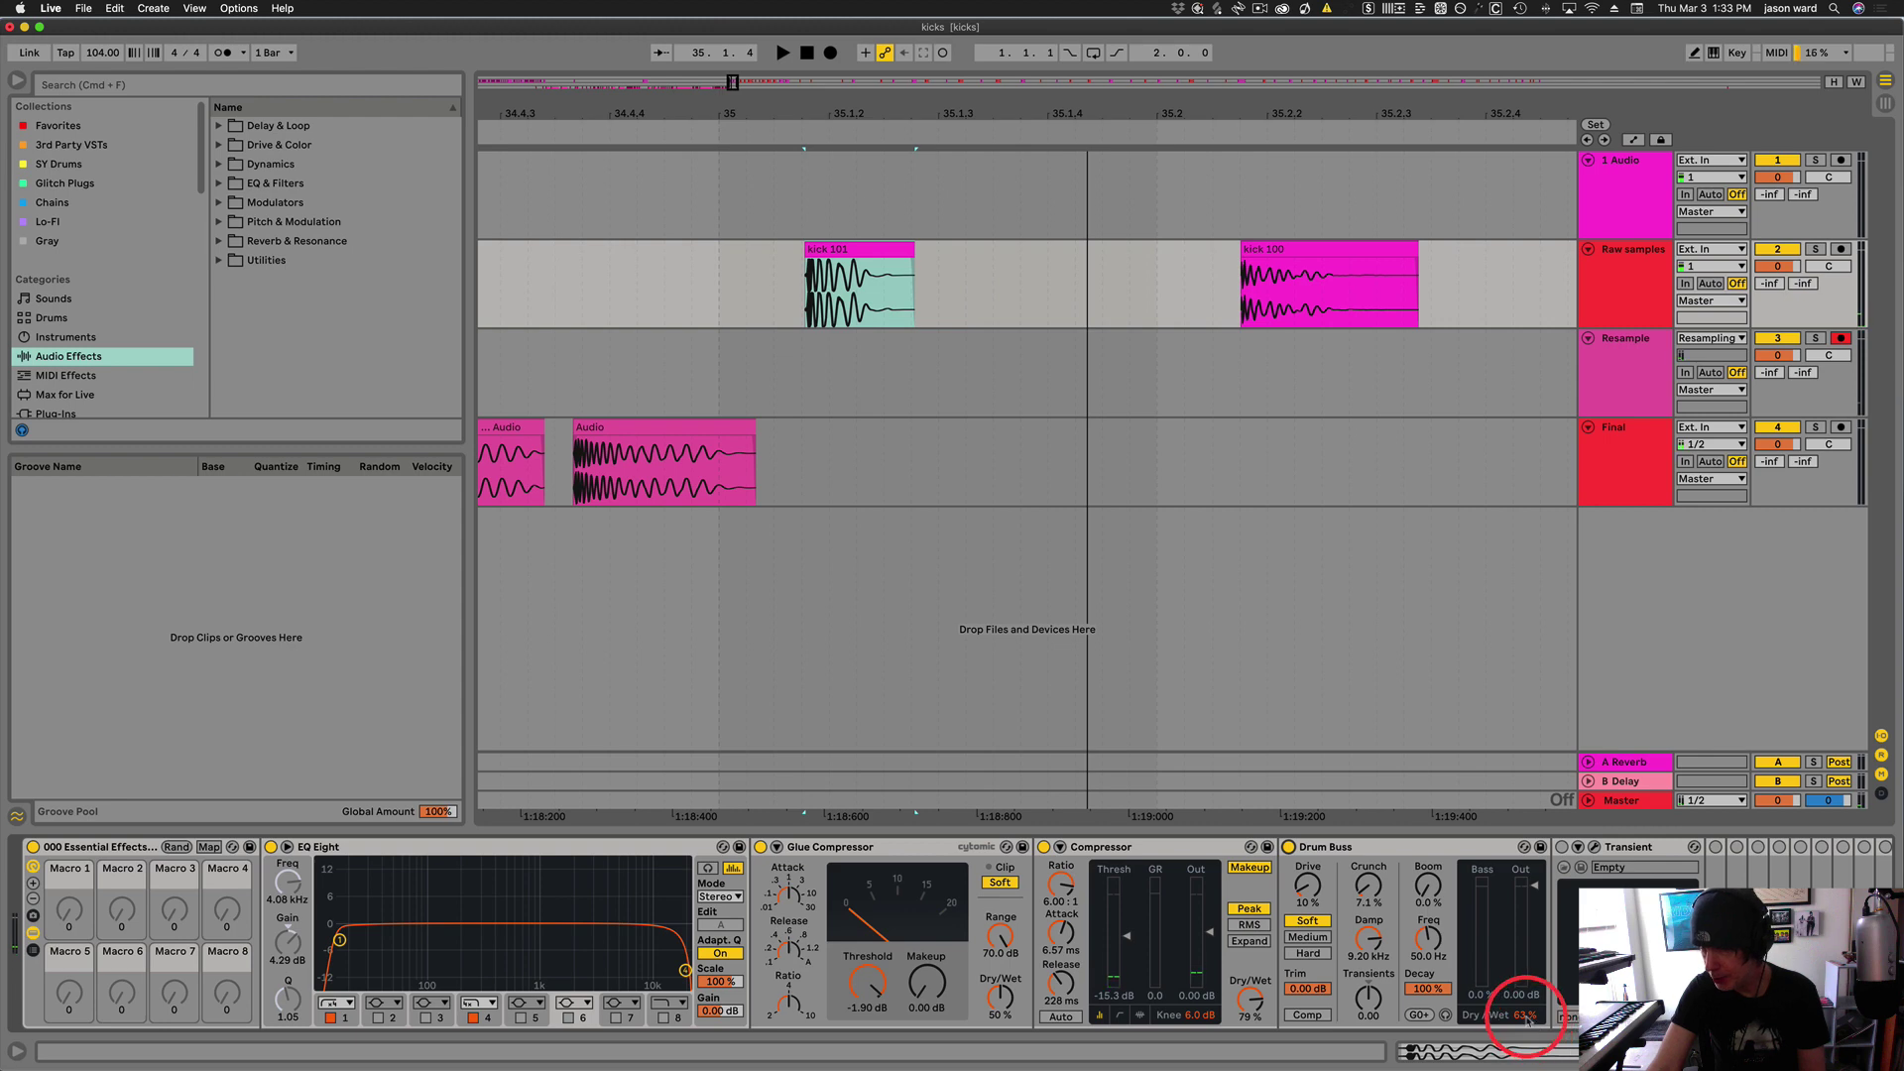
# Set the Drum Buss to 100% Dry/Wet and 13% Drive while auditioning the kick 101 clip at different Drive amounts
pyautogui.press('space')
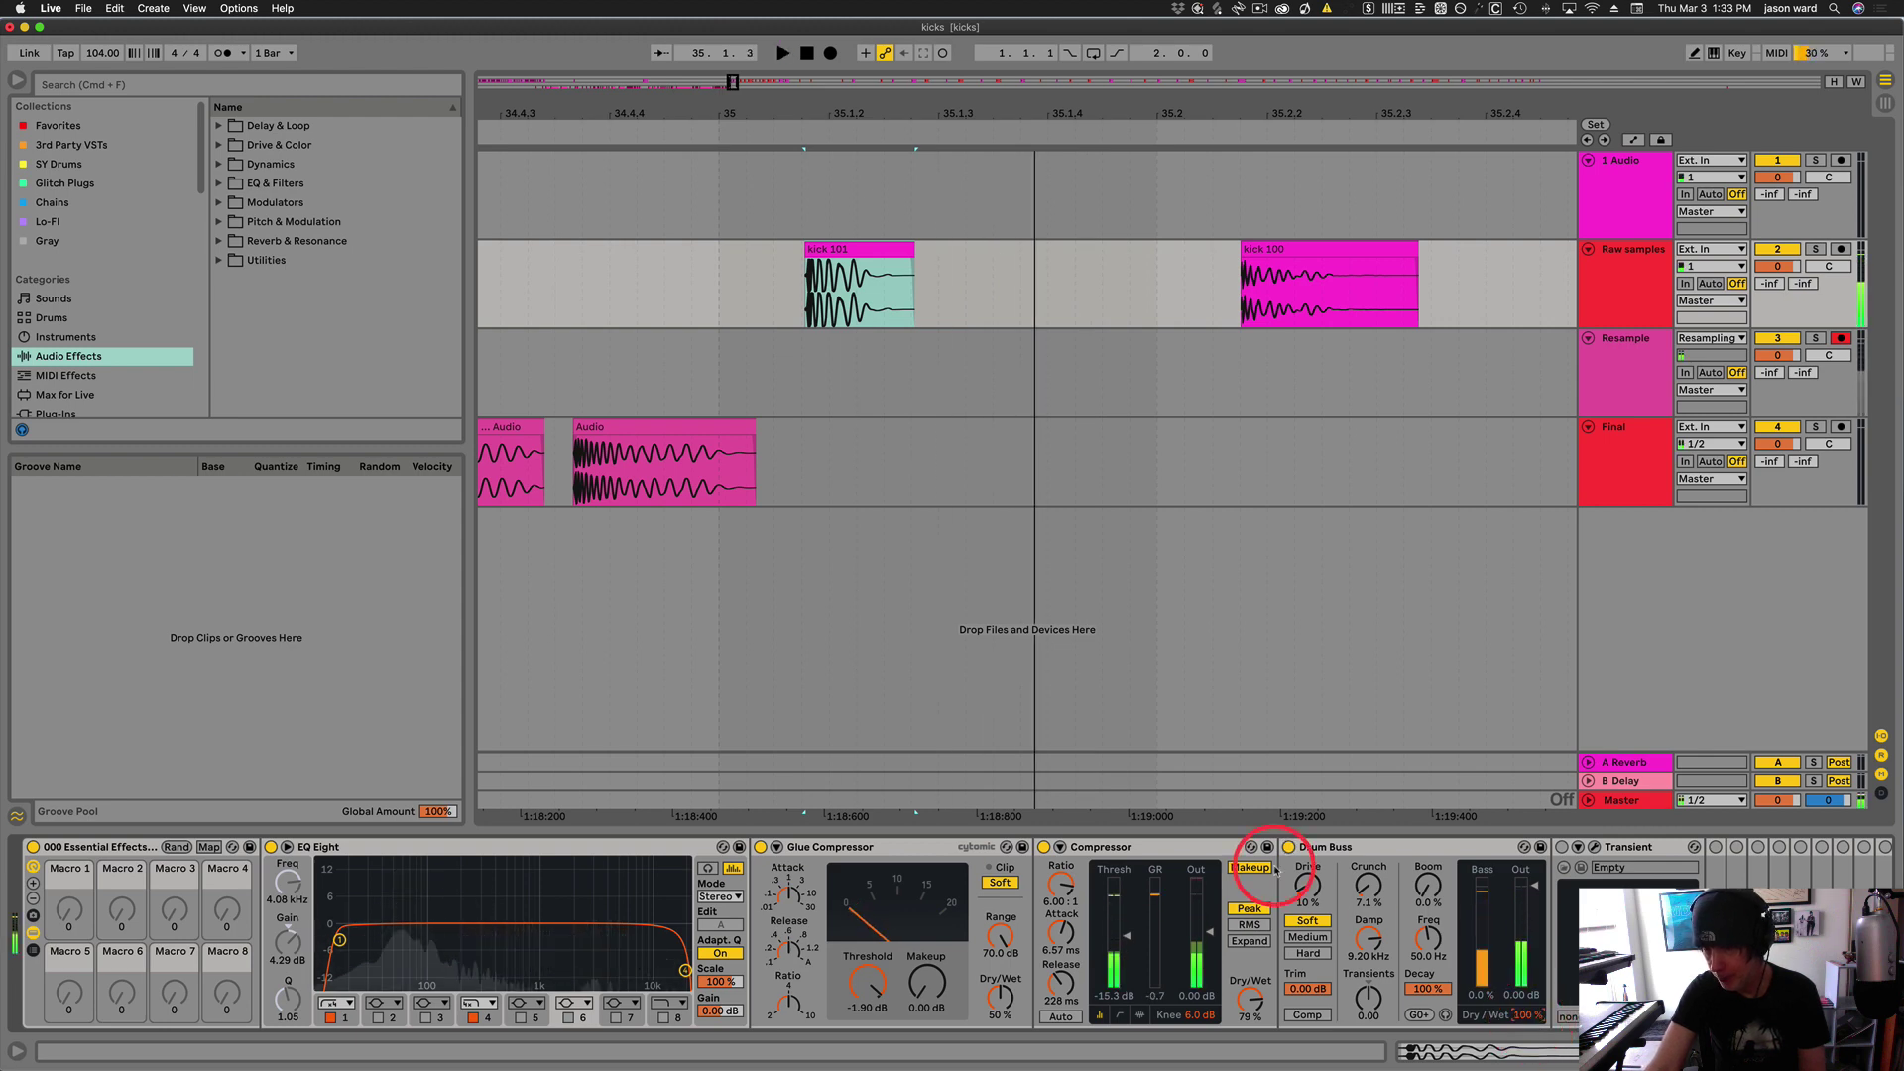
pyautogui.press('space')
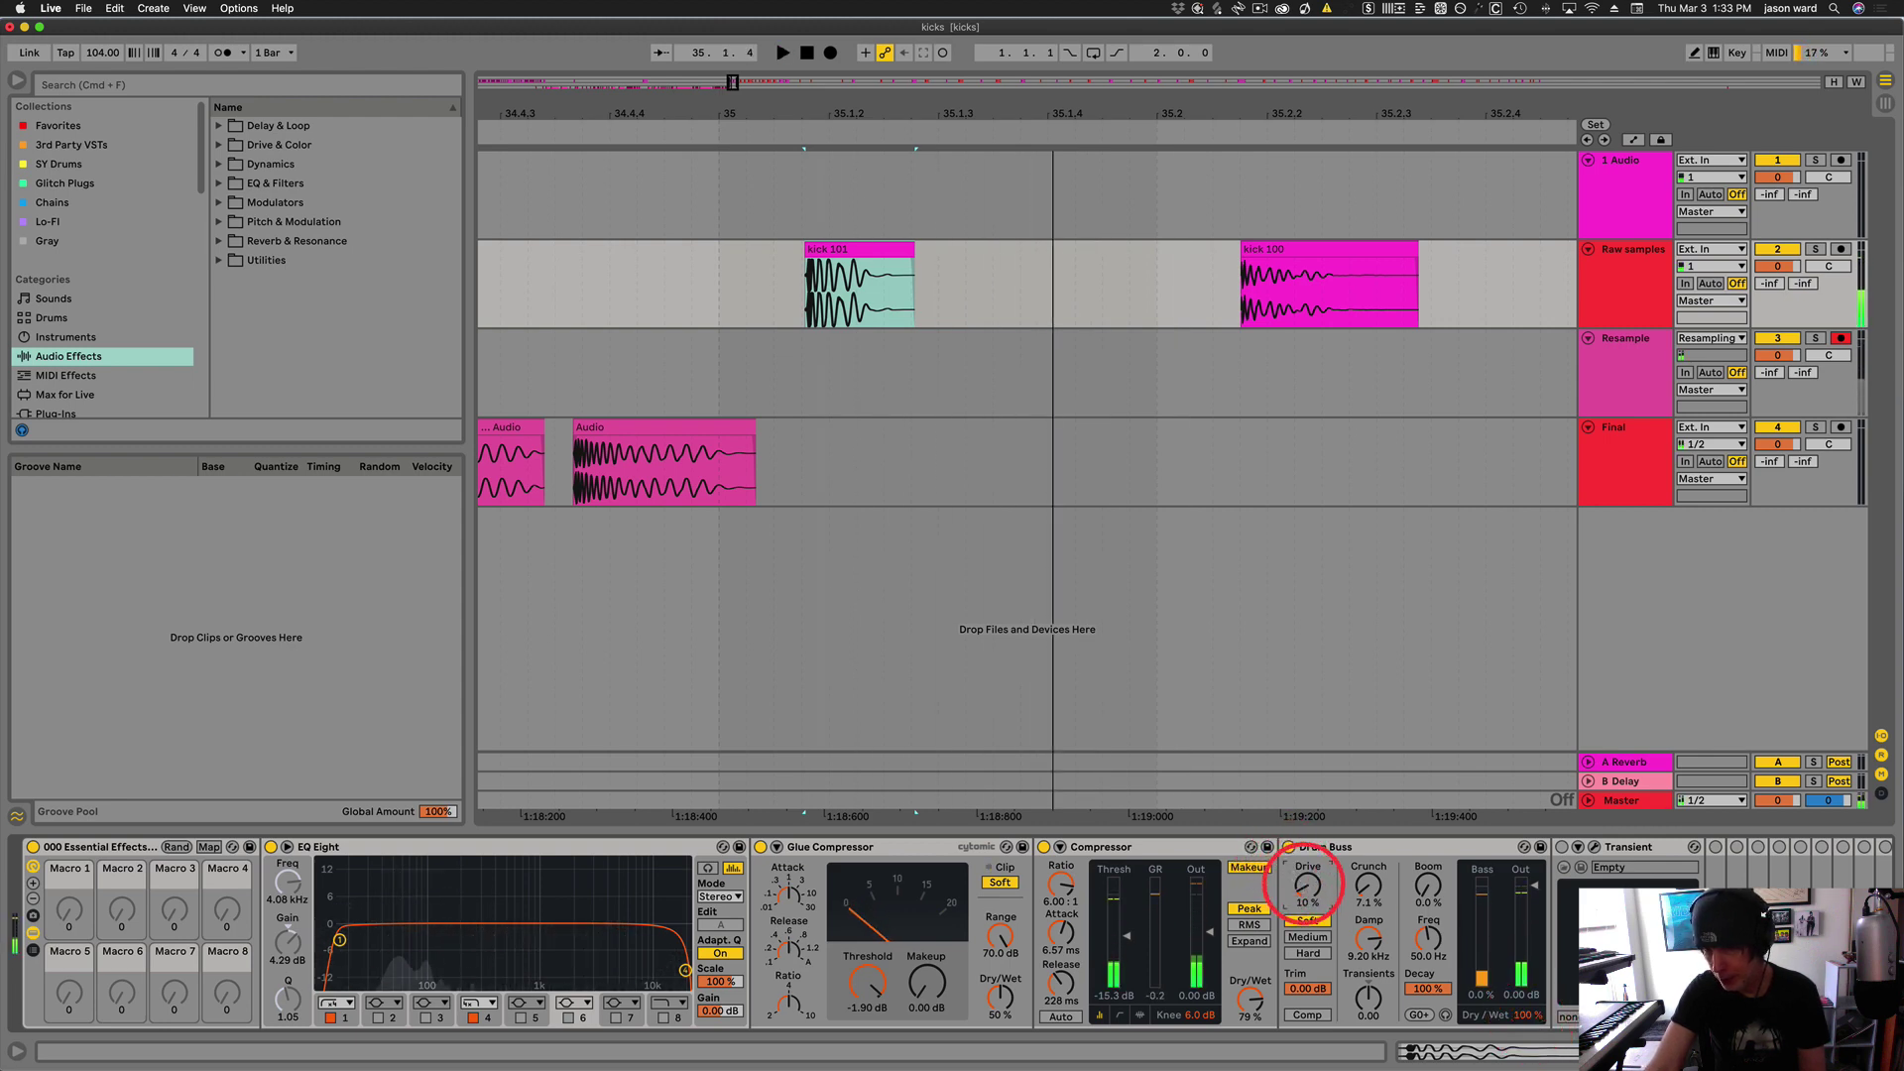
pyautogui.press('space')
pyautogui.moveTo(1305, 887); pyautogui.dragTo(1306, 843)
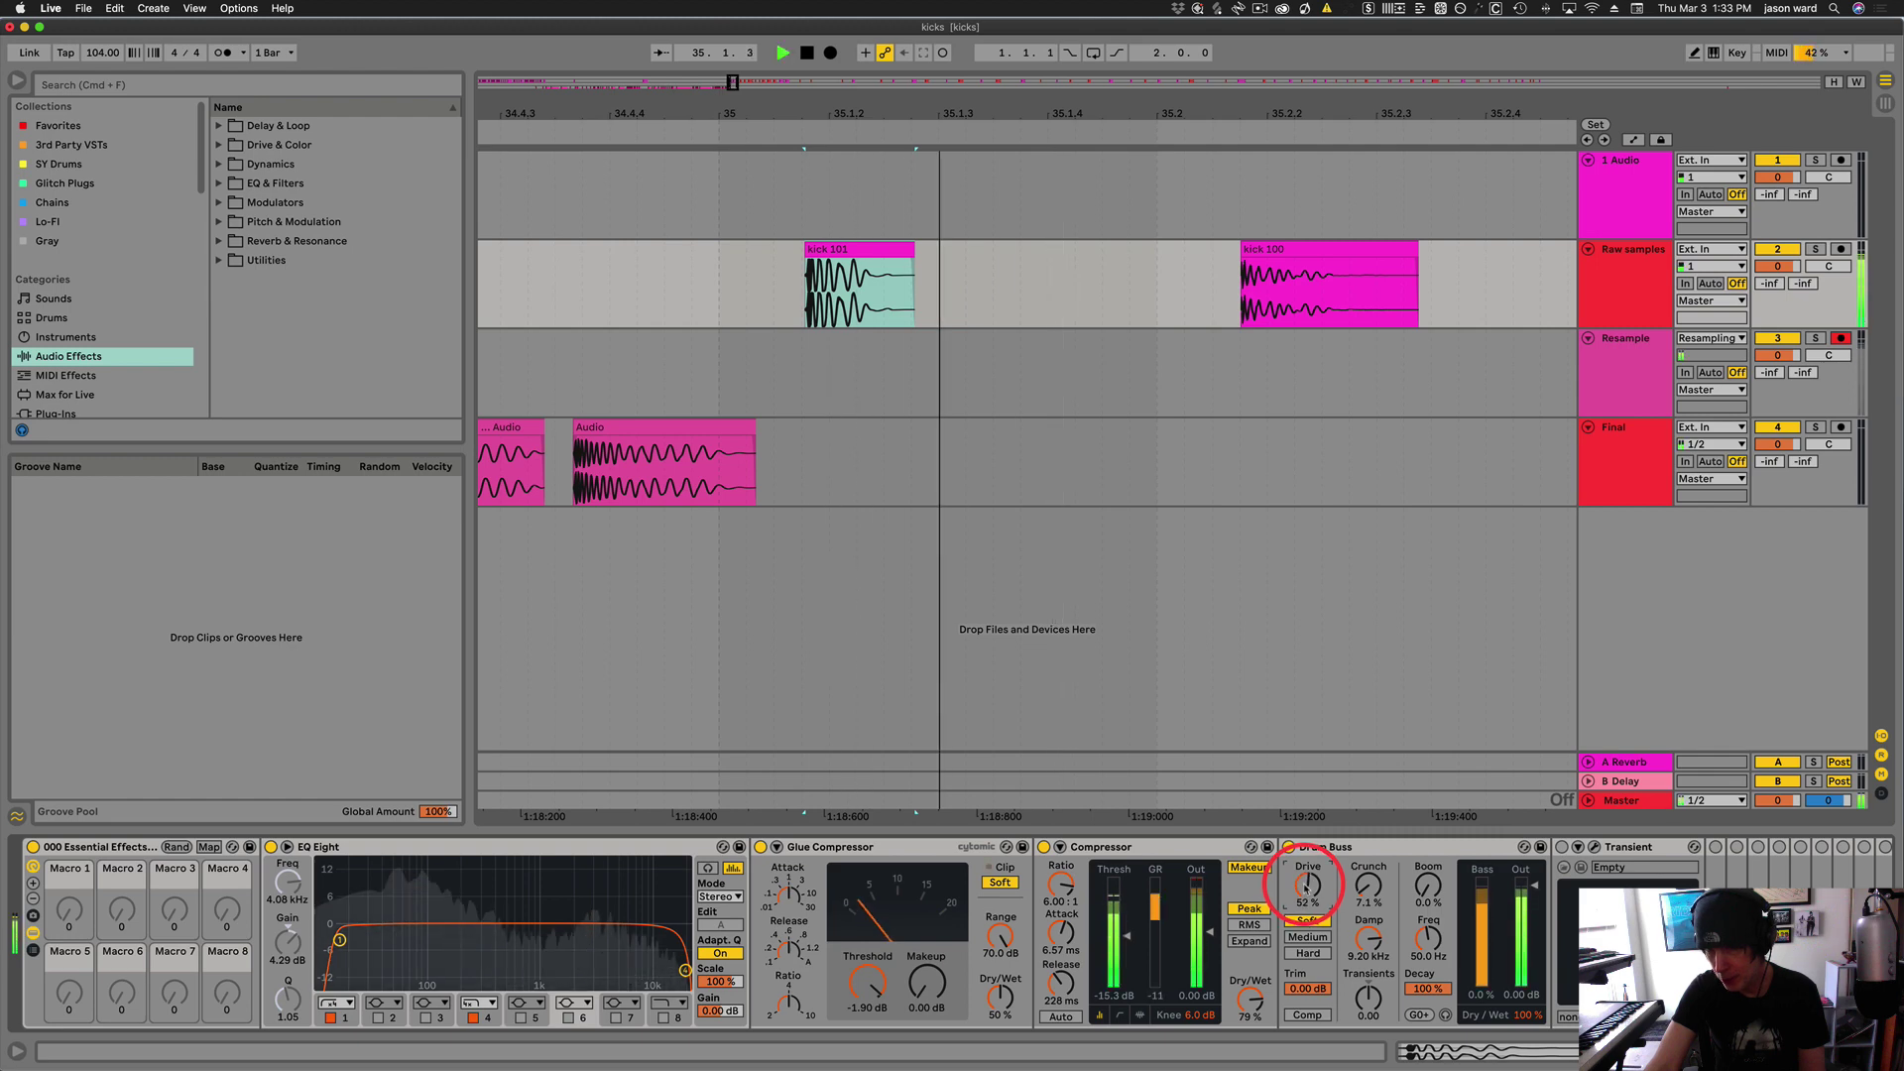
pyautogui.press('space')
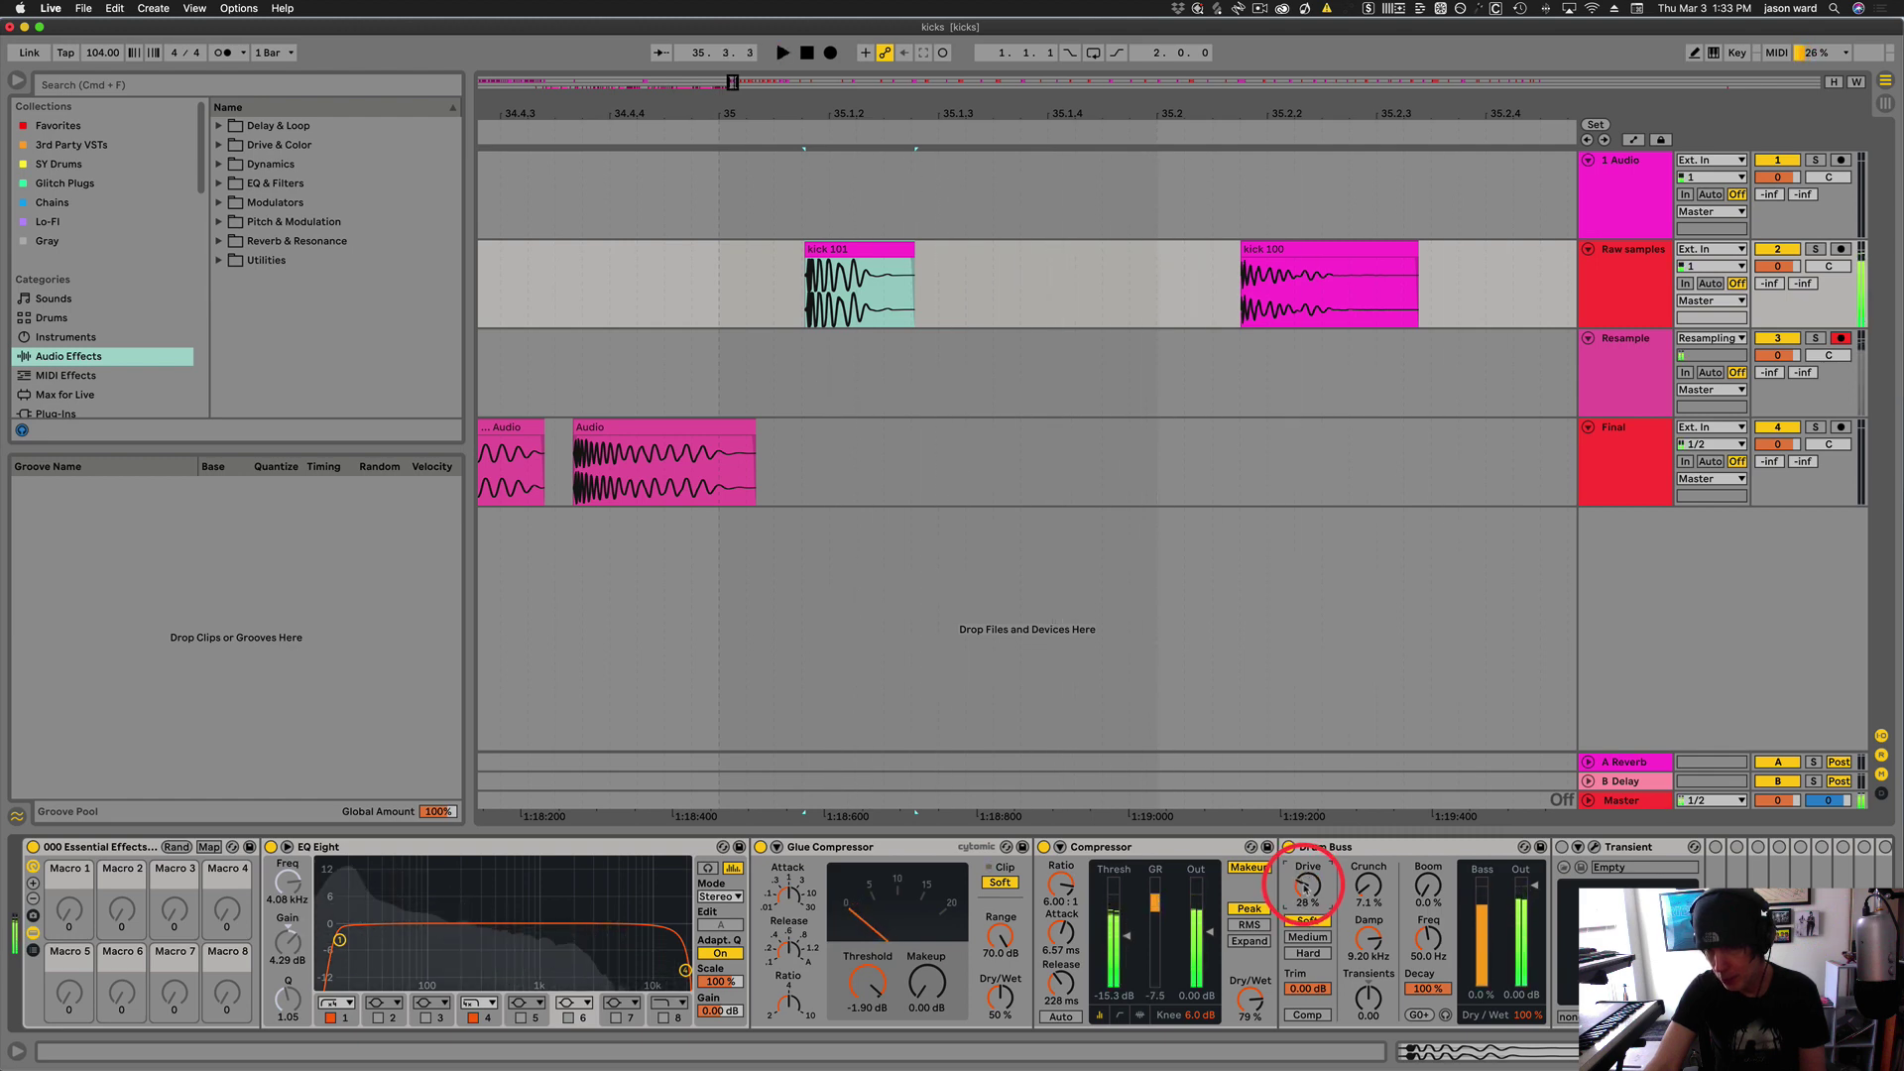
pyautogui.press('super+z')
pyautogui.press('space')
pyautogui.press('space')
pyautogui.moveTo(1305, 885); pyautogui.dragTo(1304, 890)
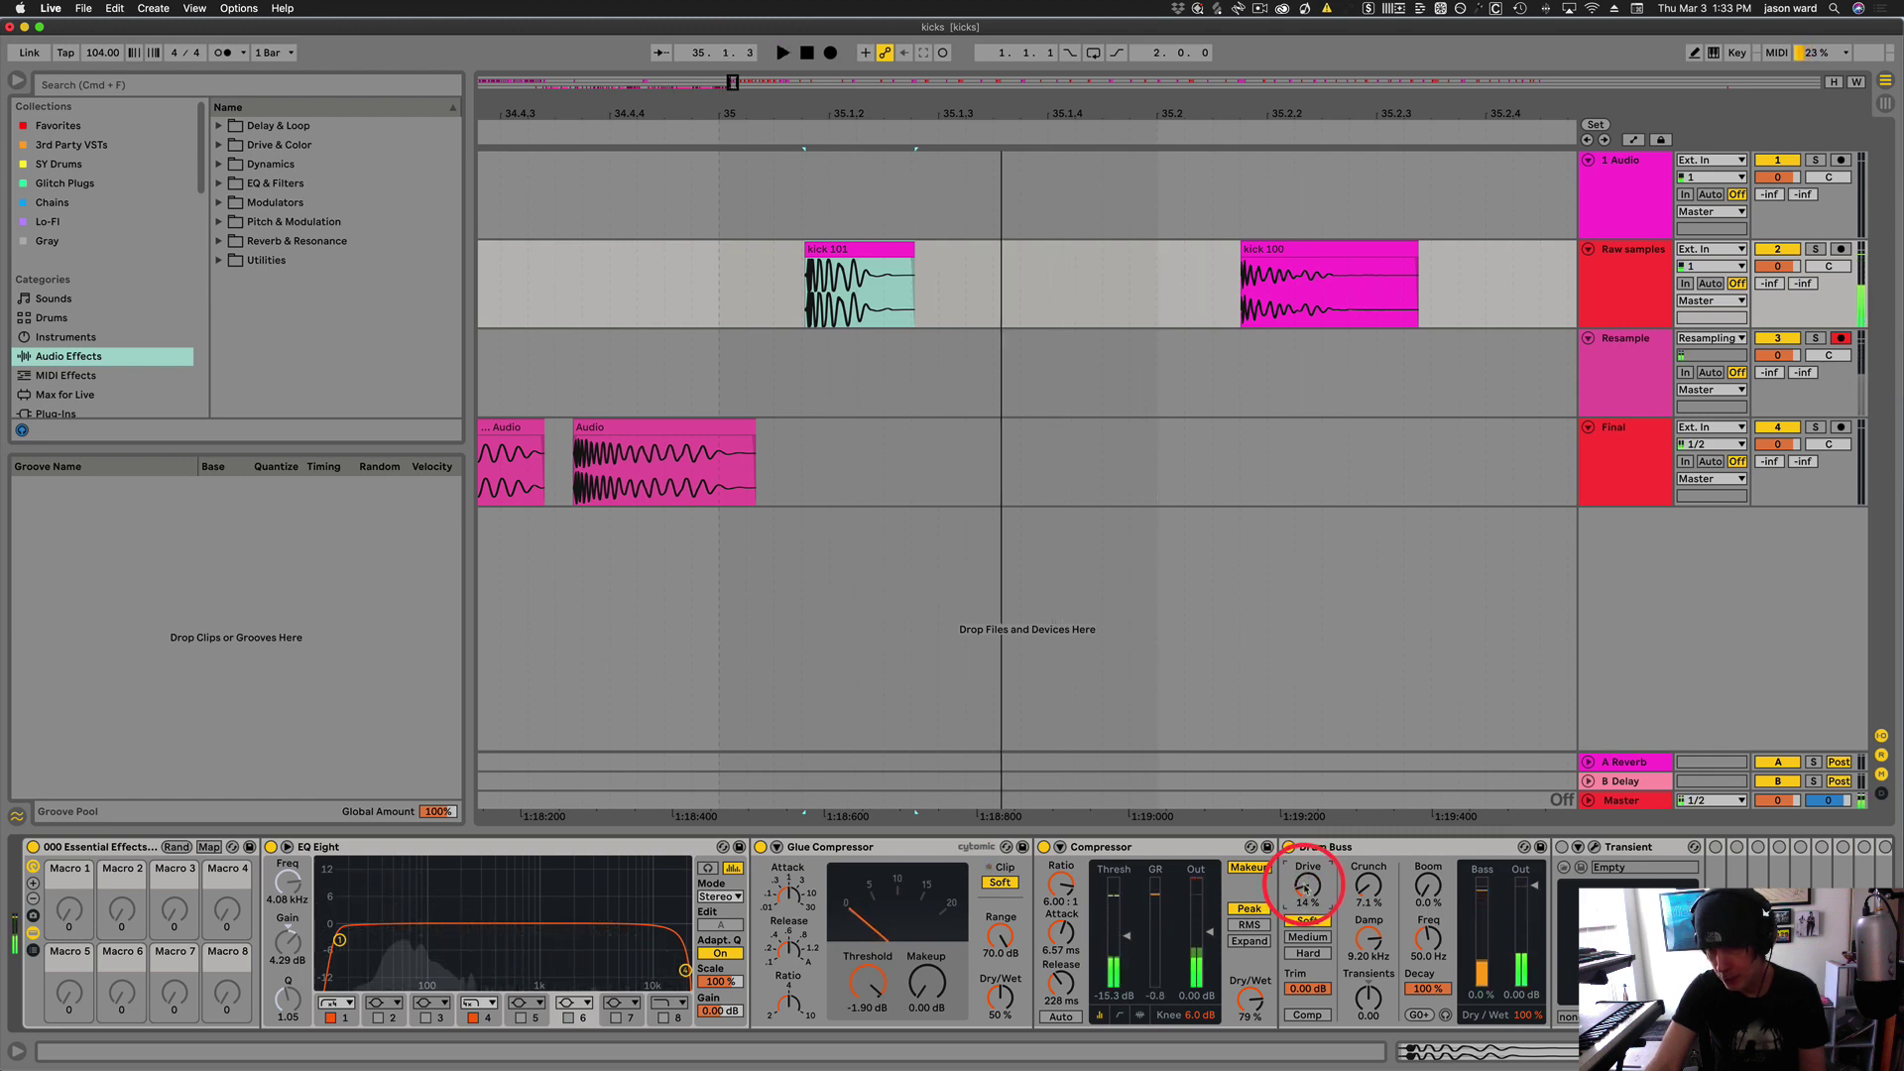
pyautogui.press('space')
pyautogui.press('space')
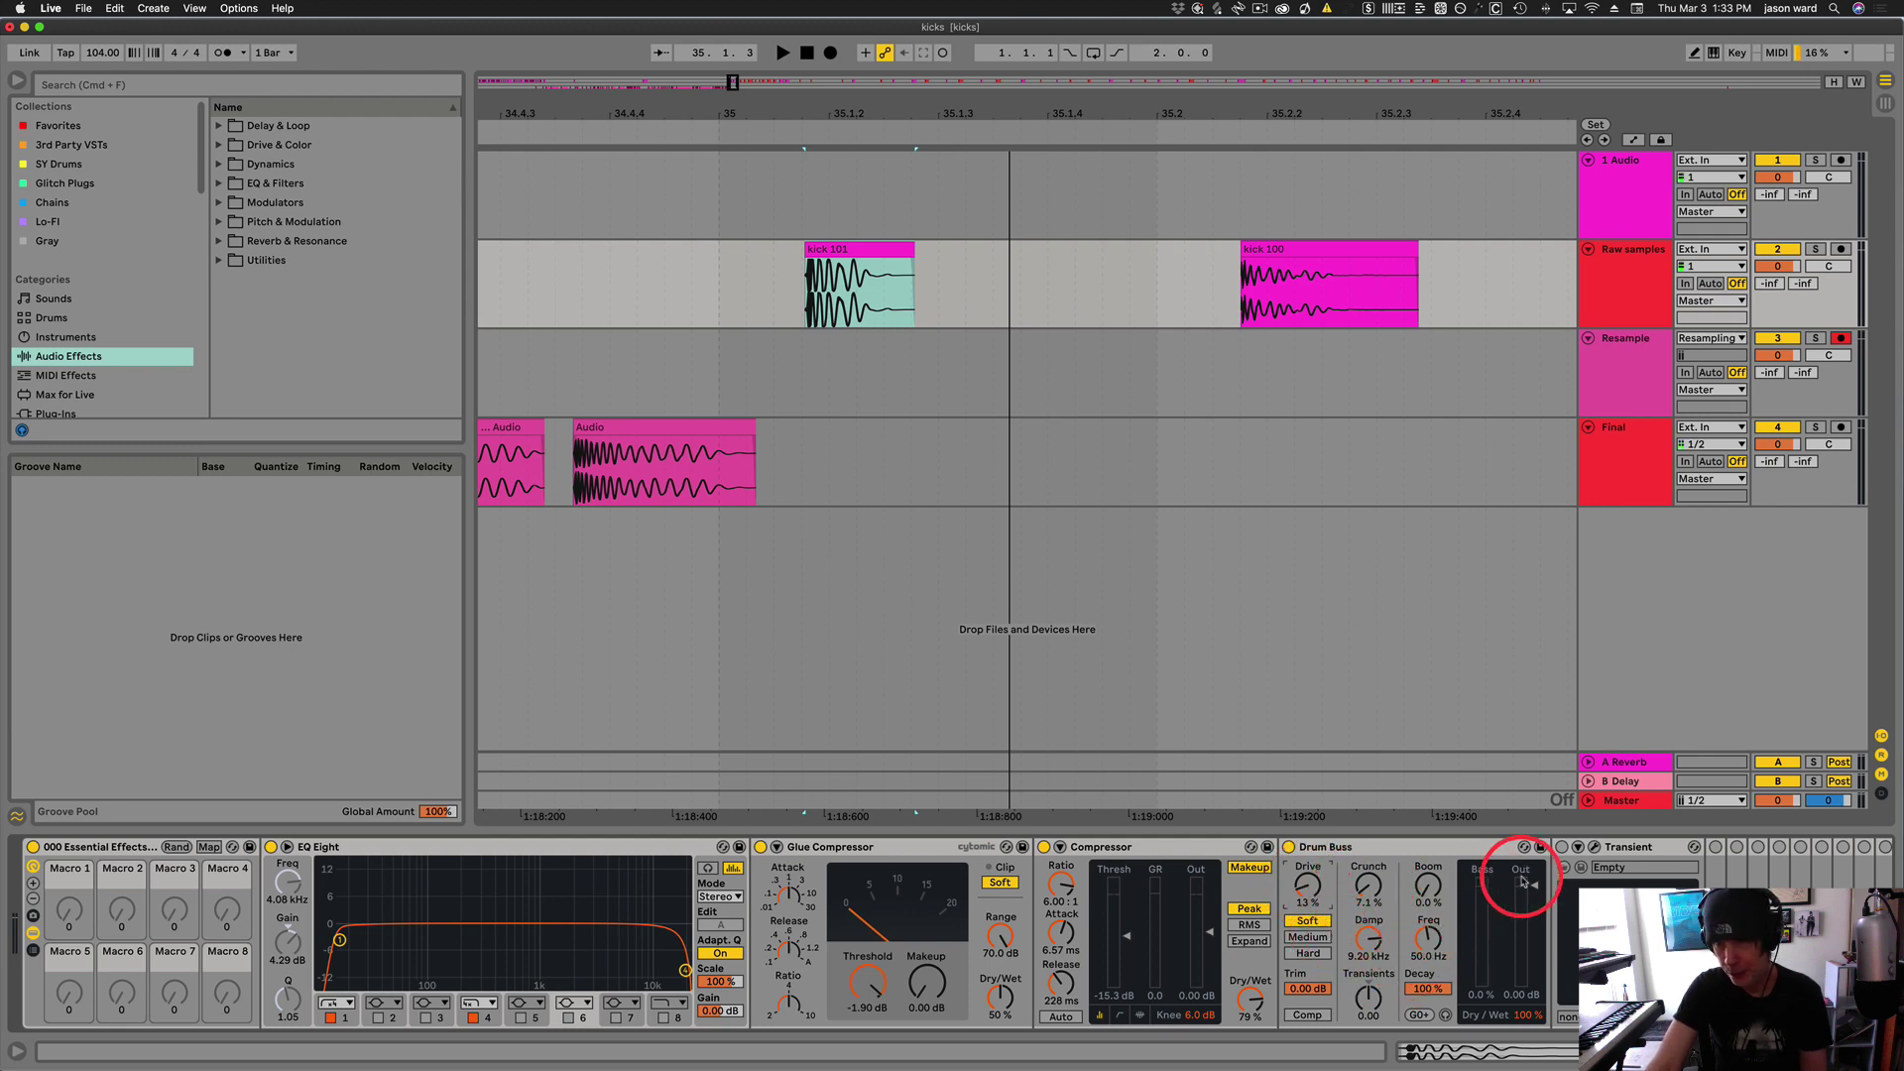
# Enable the Transient plug-in, and compare the kick 101 clip with the whole 000 Essential Effects rack bypassed and active
pyautogui.click(1563, 847)
pyautogui.press('space')
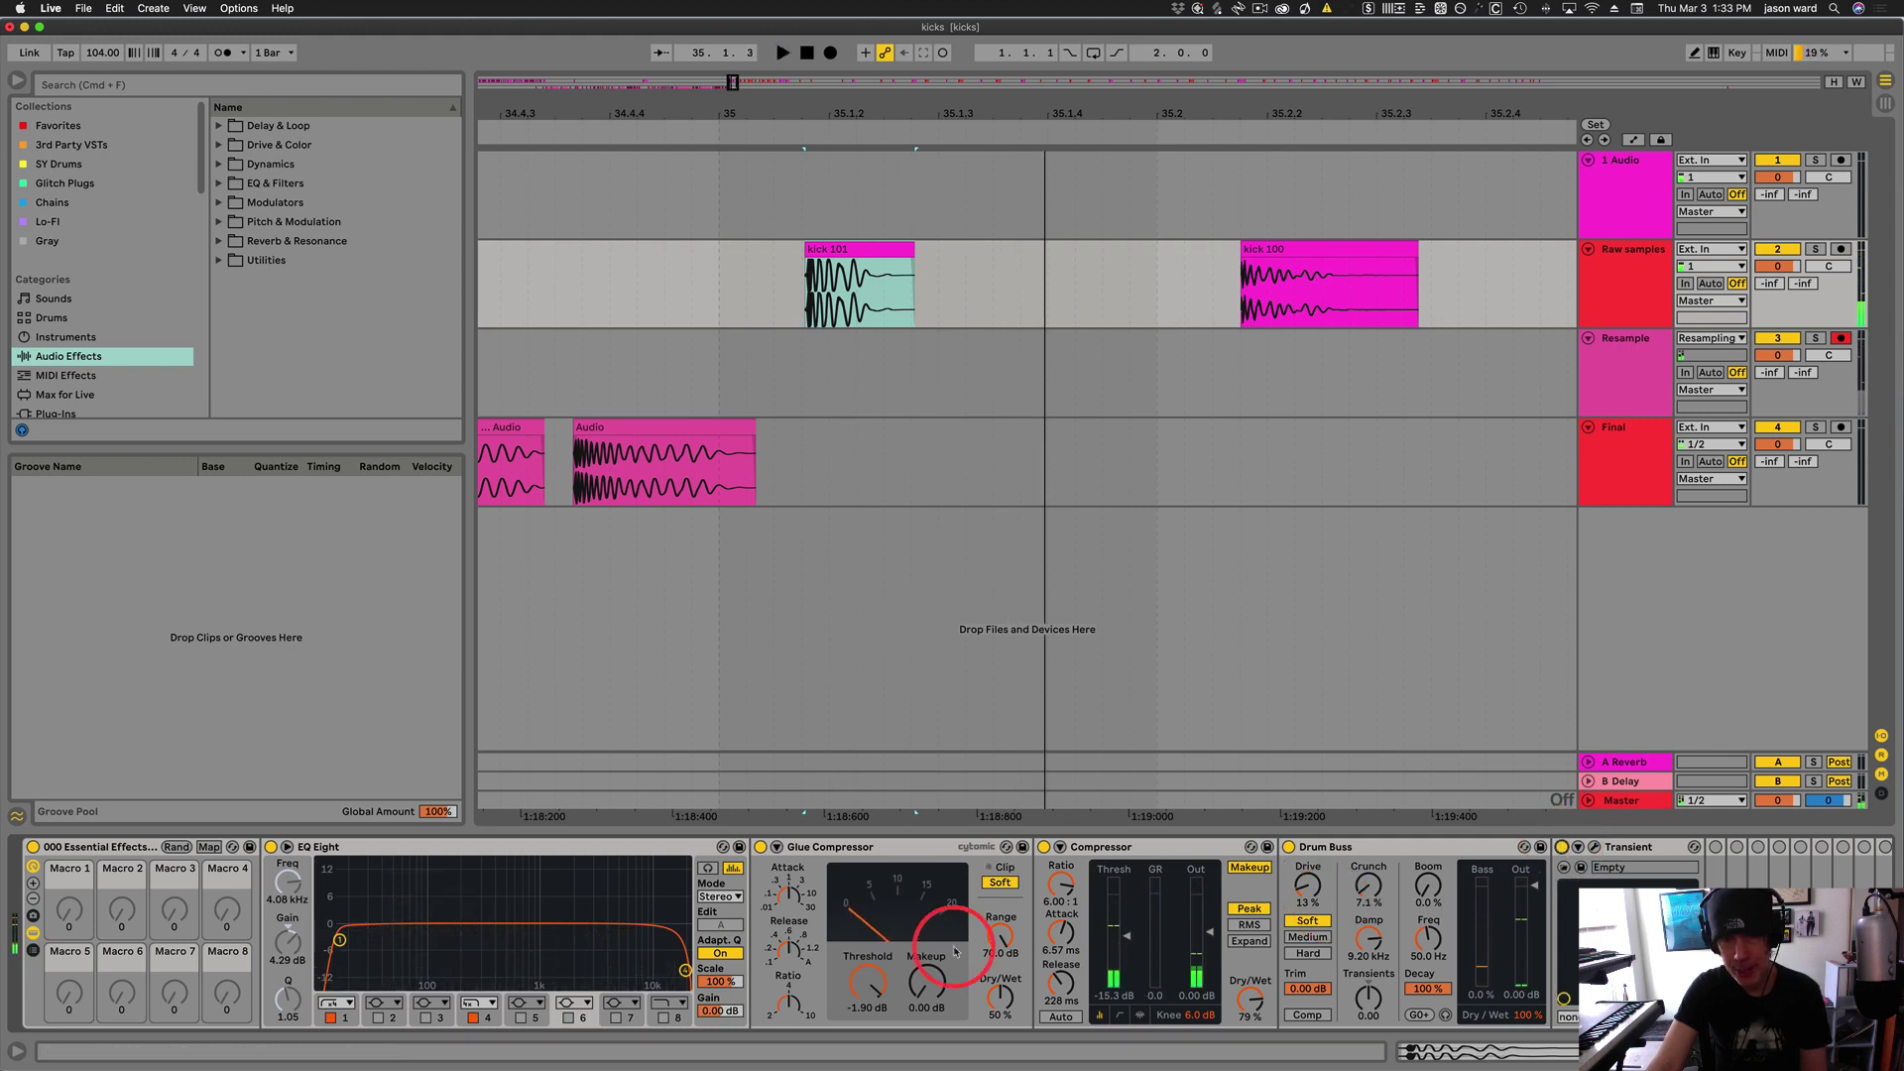
pyautogui.click(33, 846)
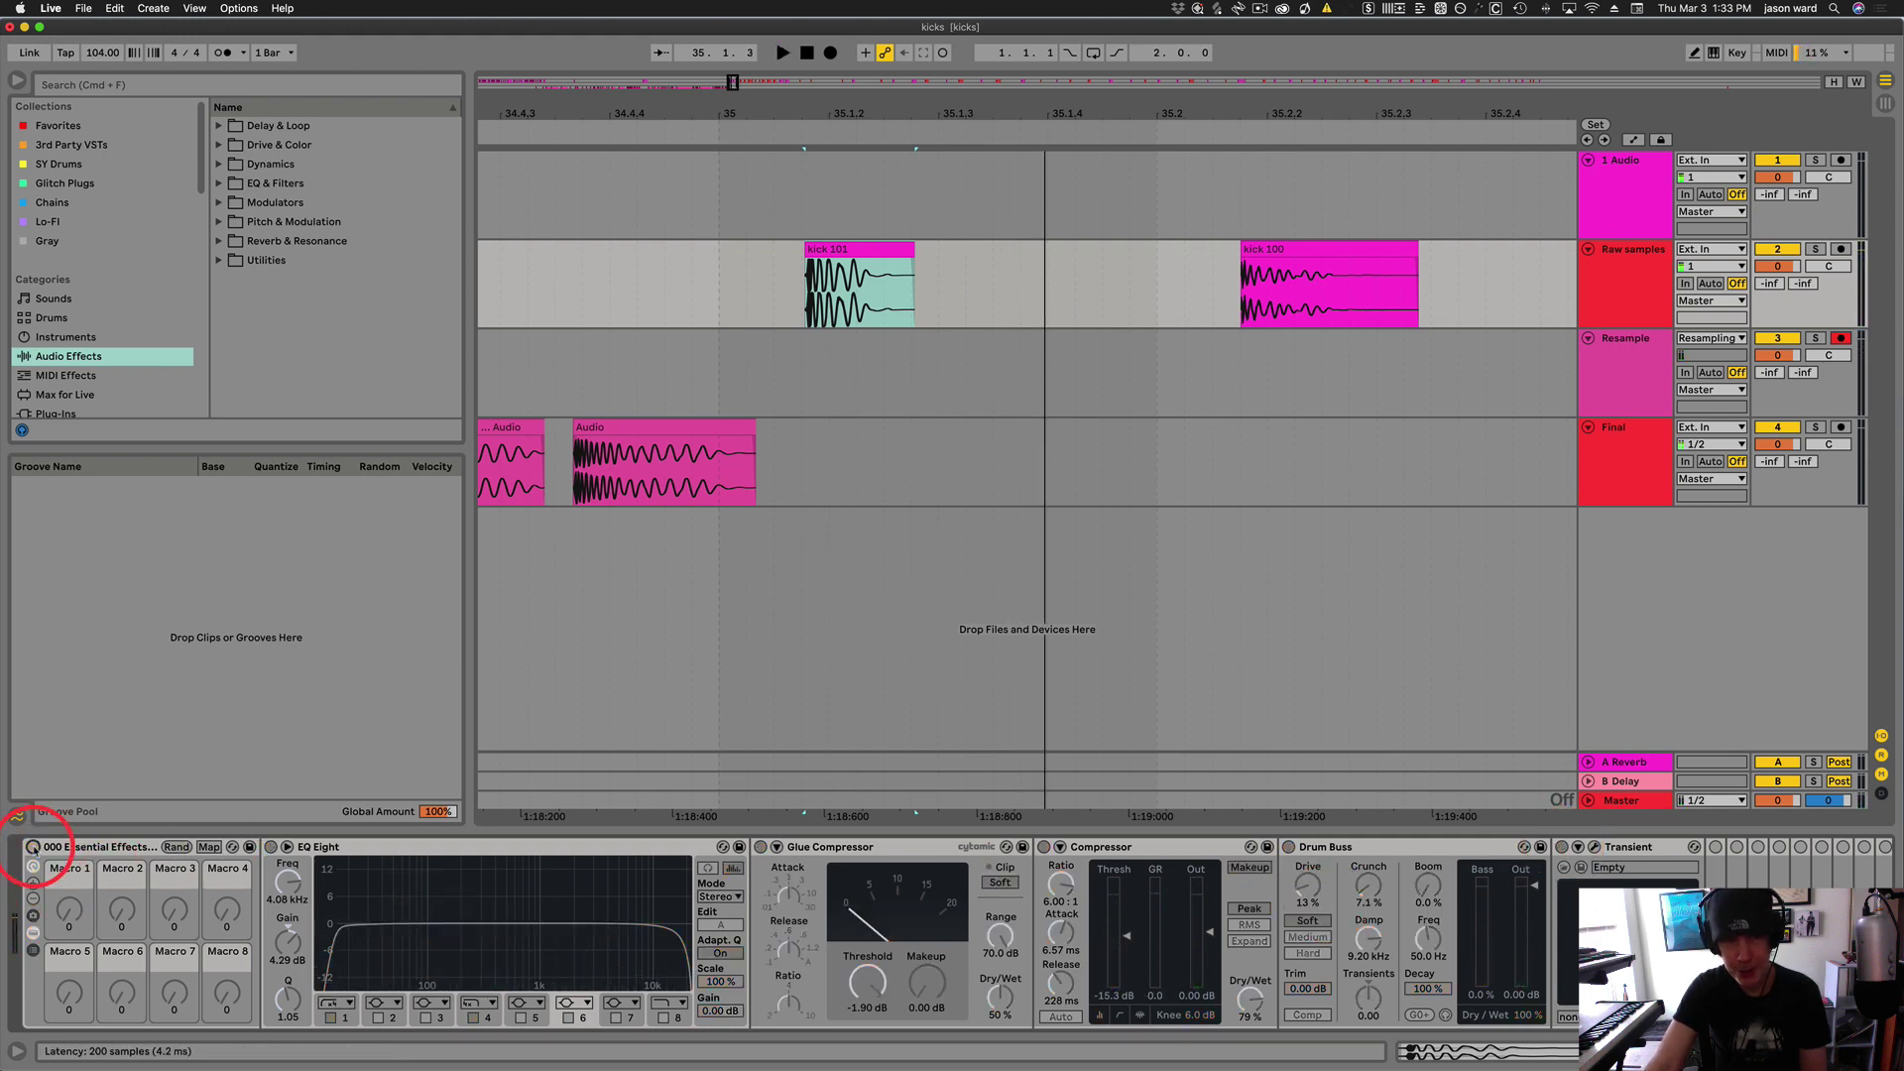
pyautogui.press('space')
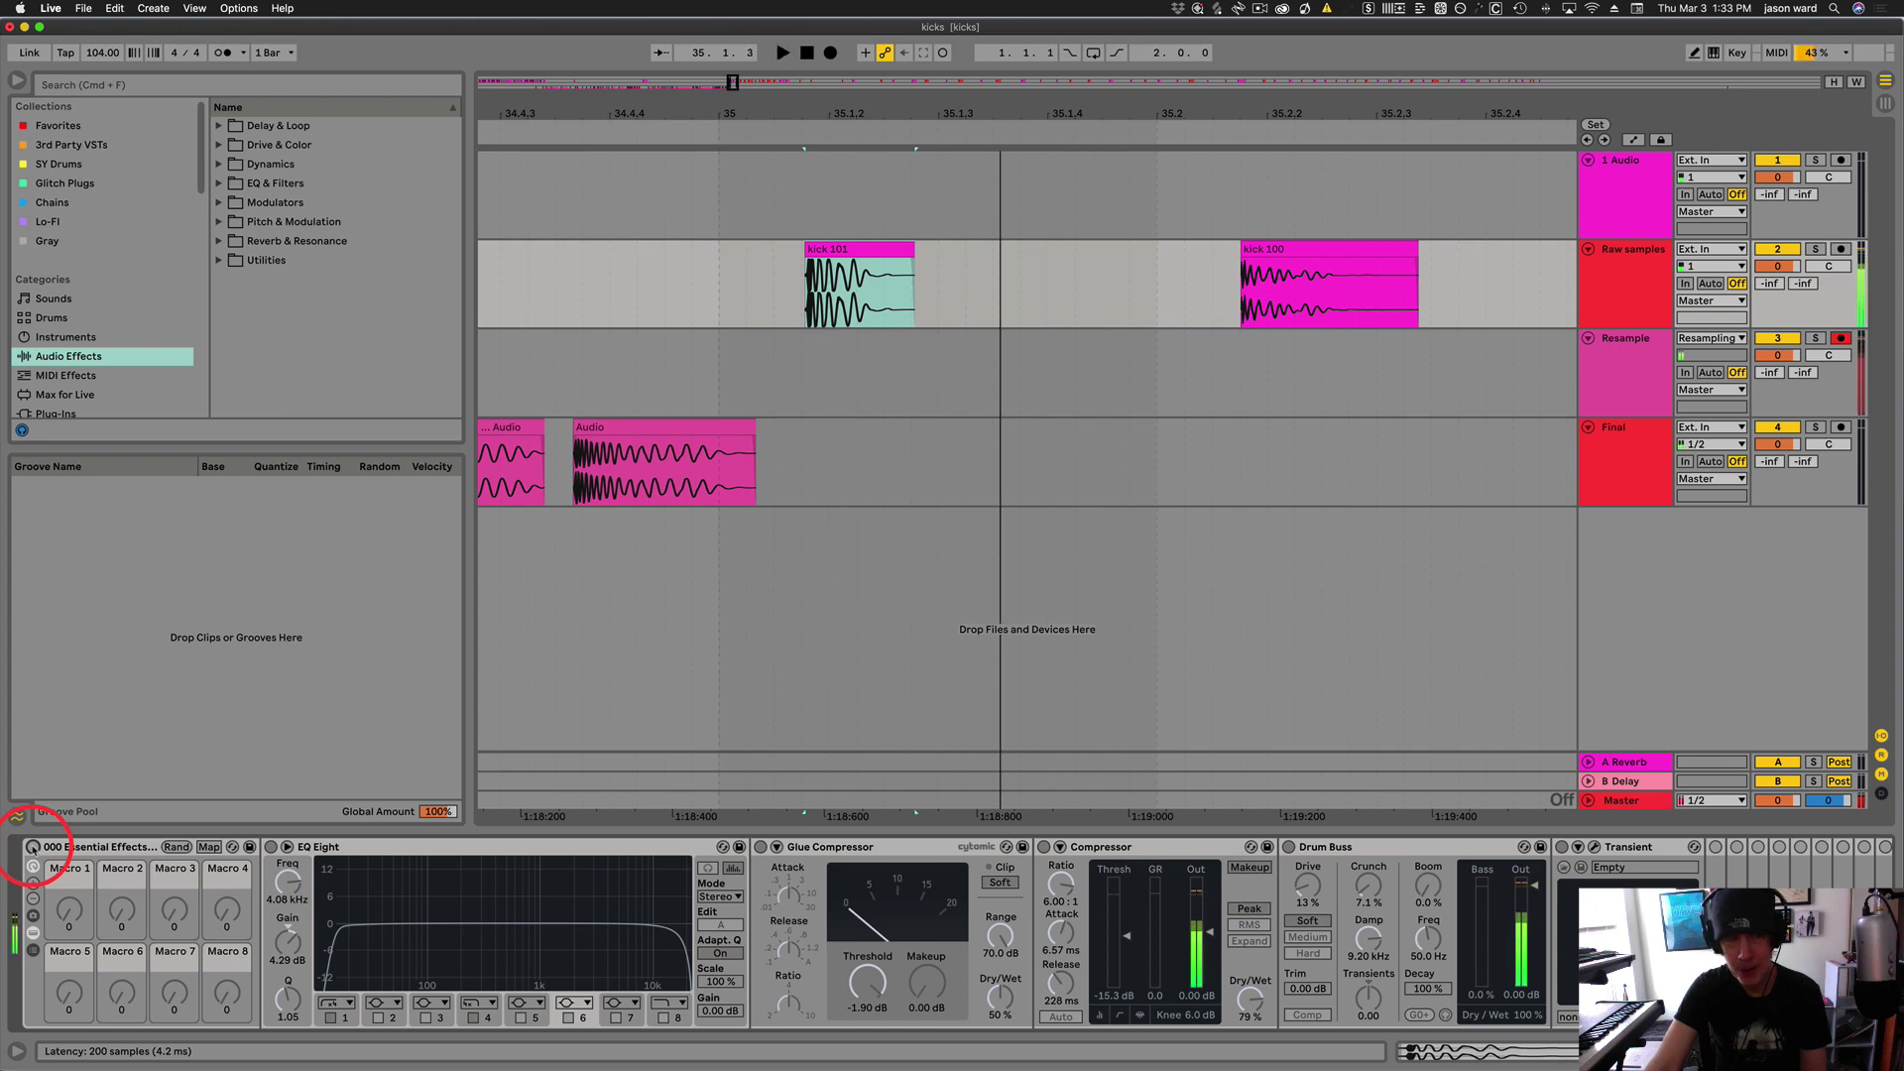
pyautogui.click(33, 847)
pyautogui.click(33, 847)
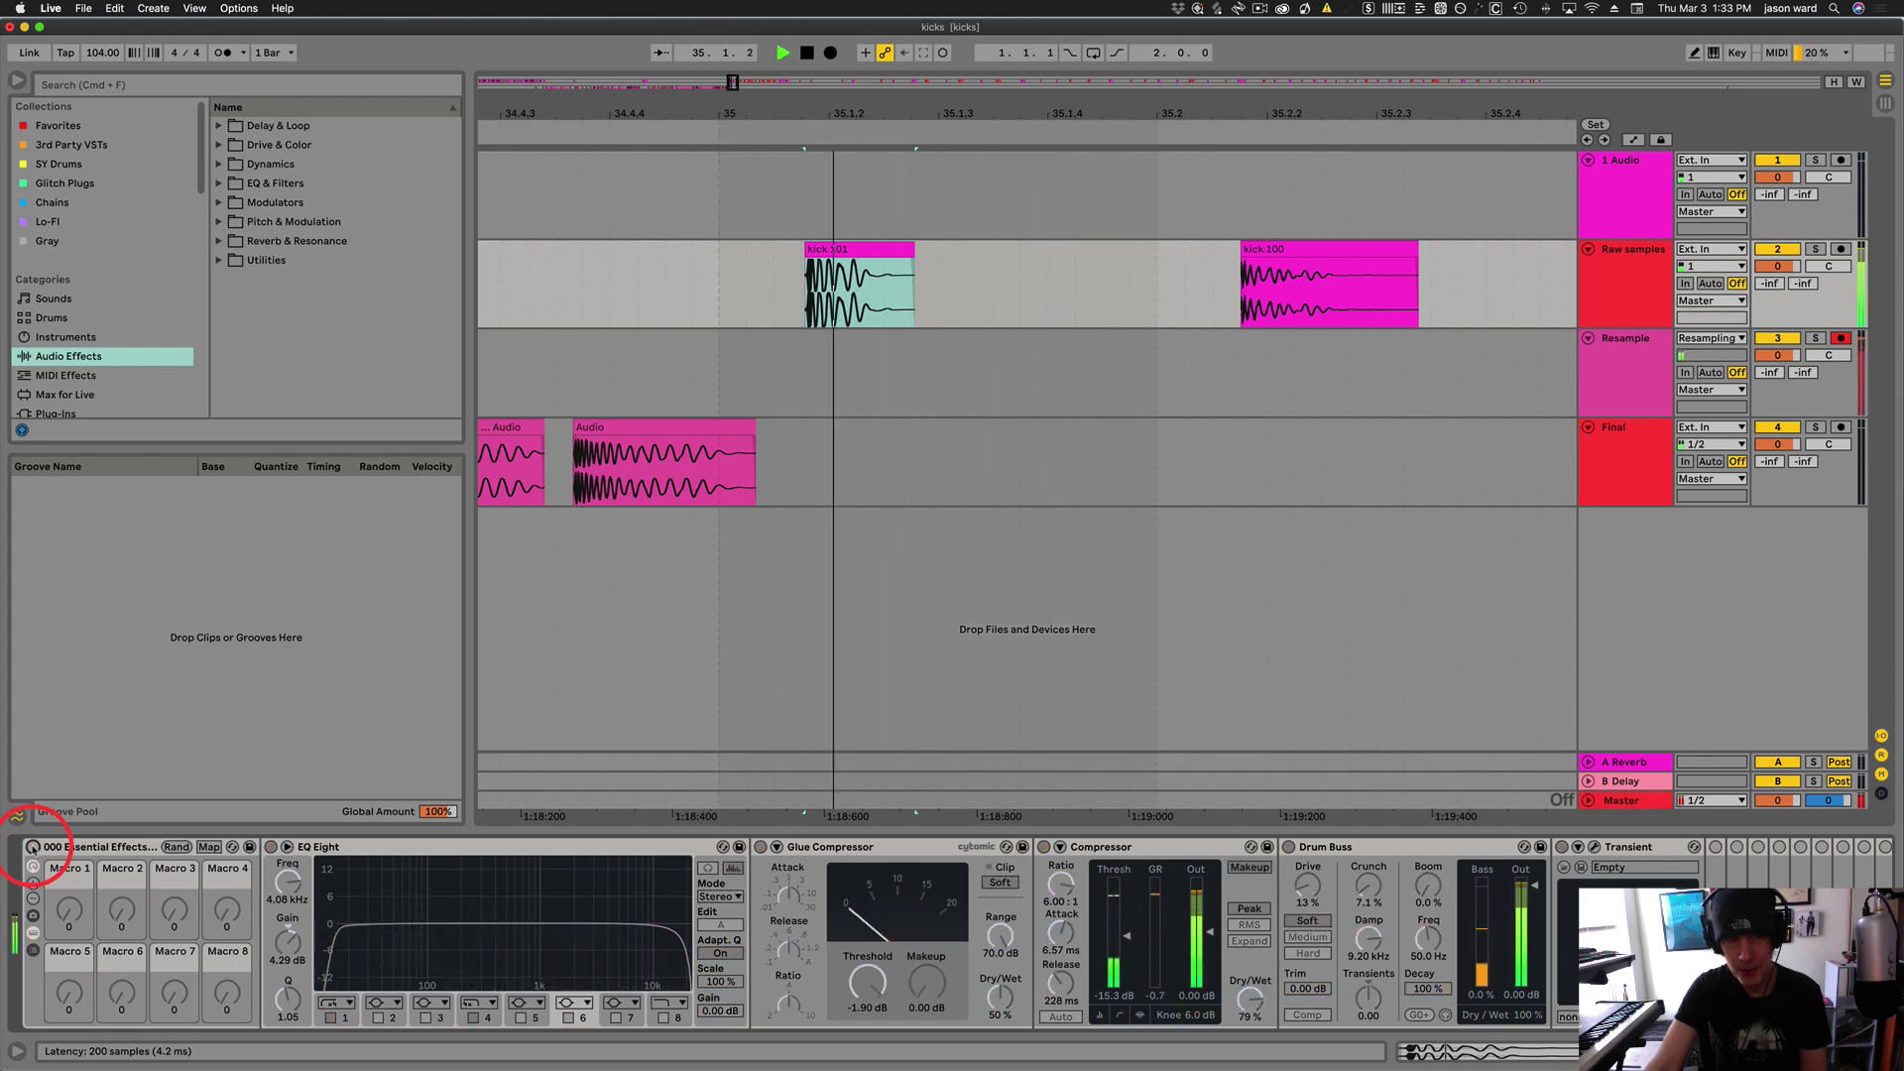
pyautogui.click(32, 847)
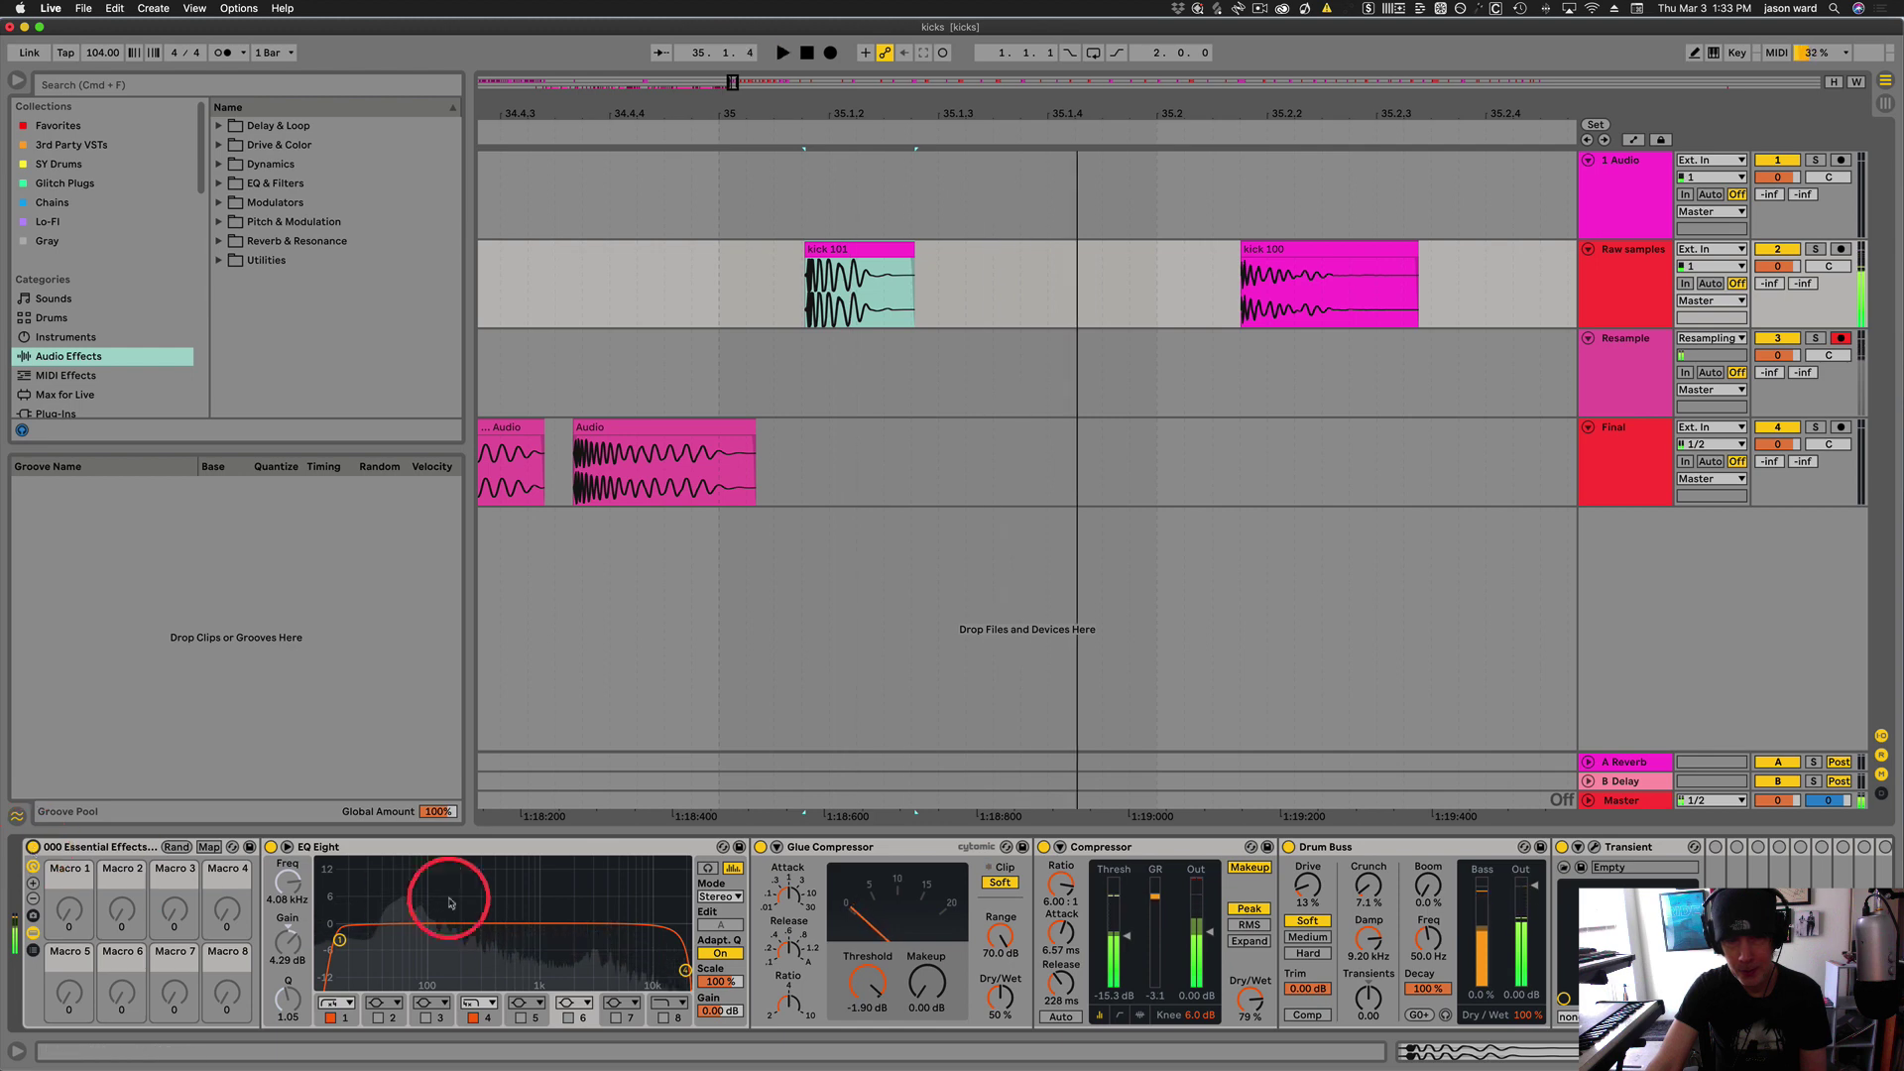
pyautogui.press('space')
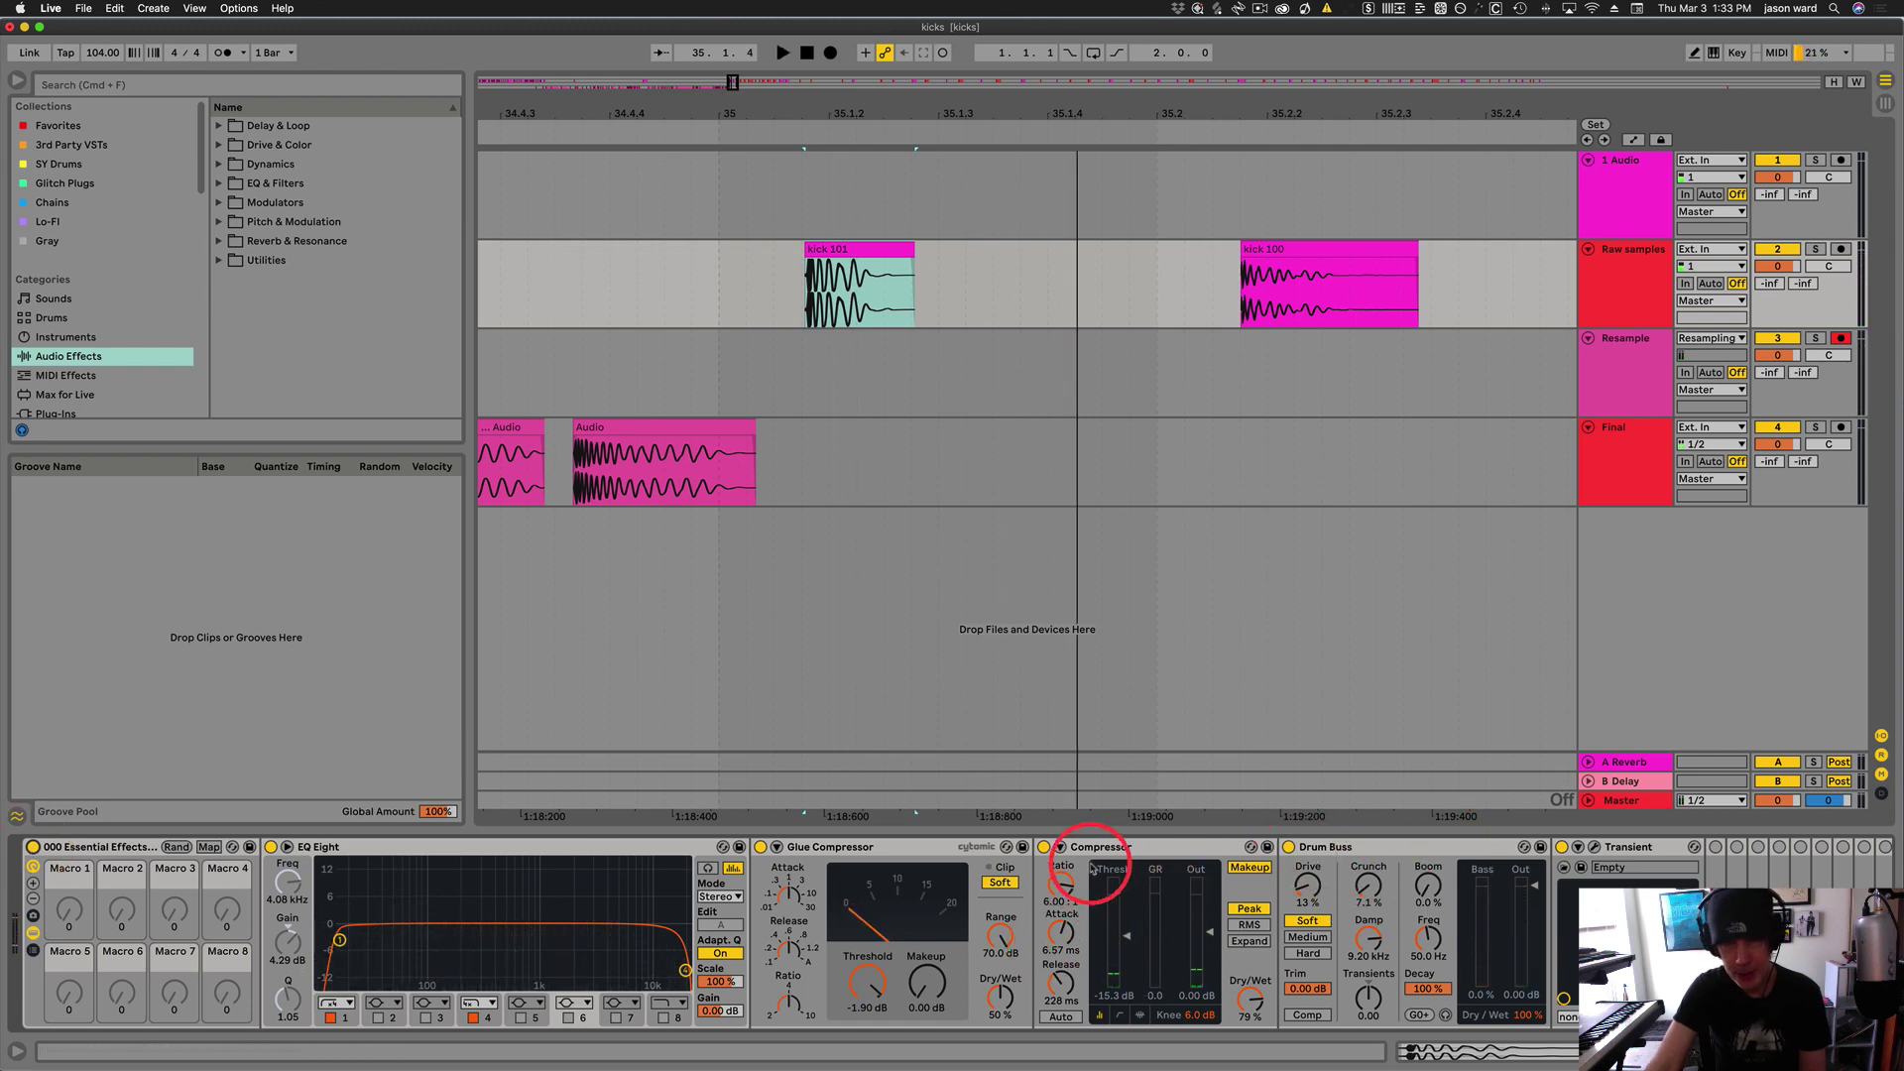
# Disable the Compressor, play the kick 101 clip through the remaining effects, and select the clip
pyautogui.click(1043, 847)
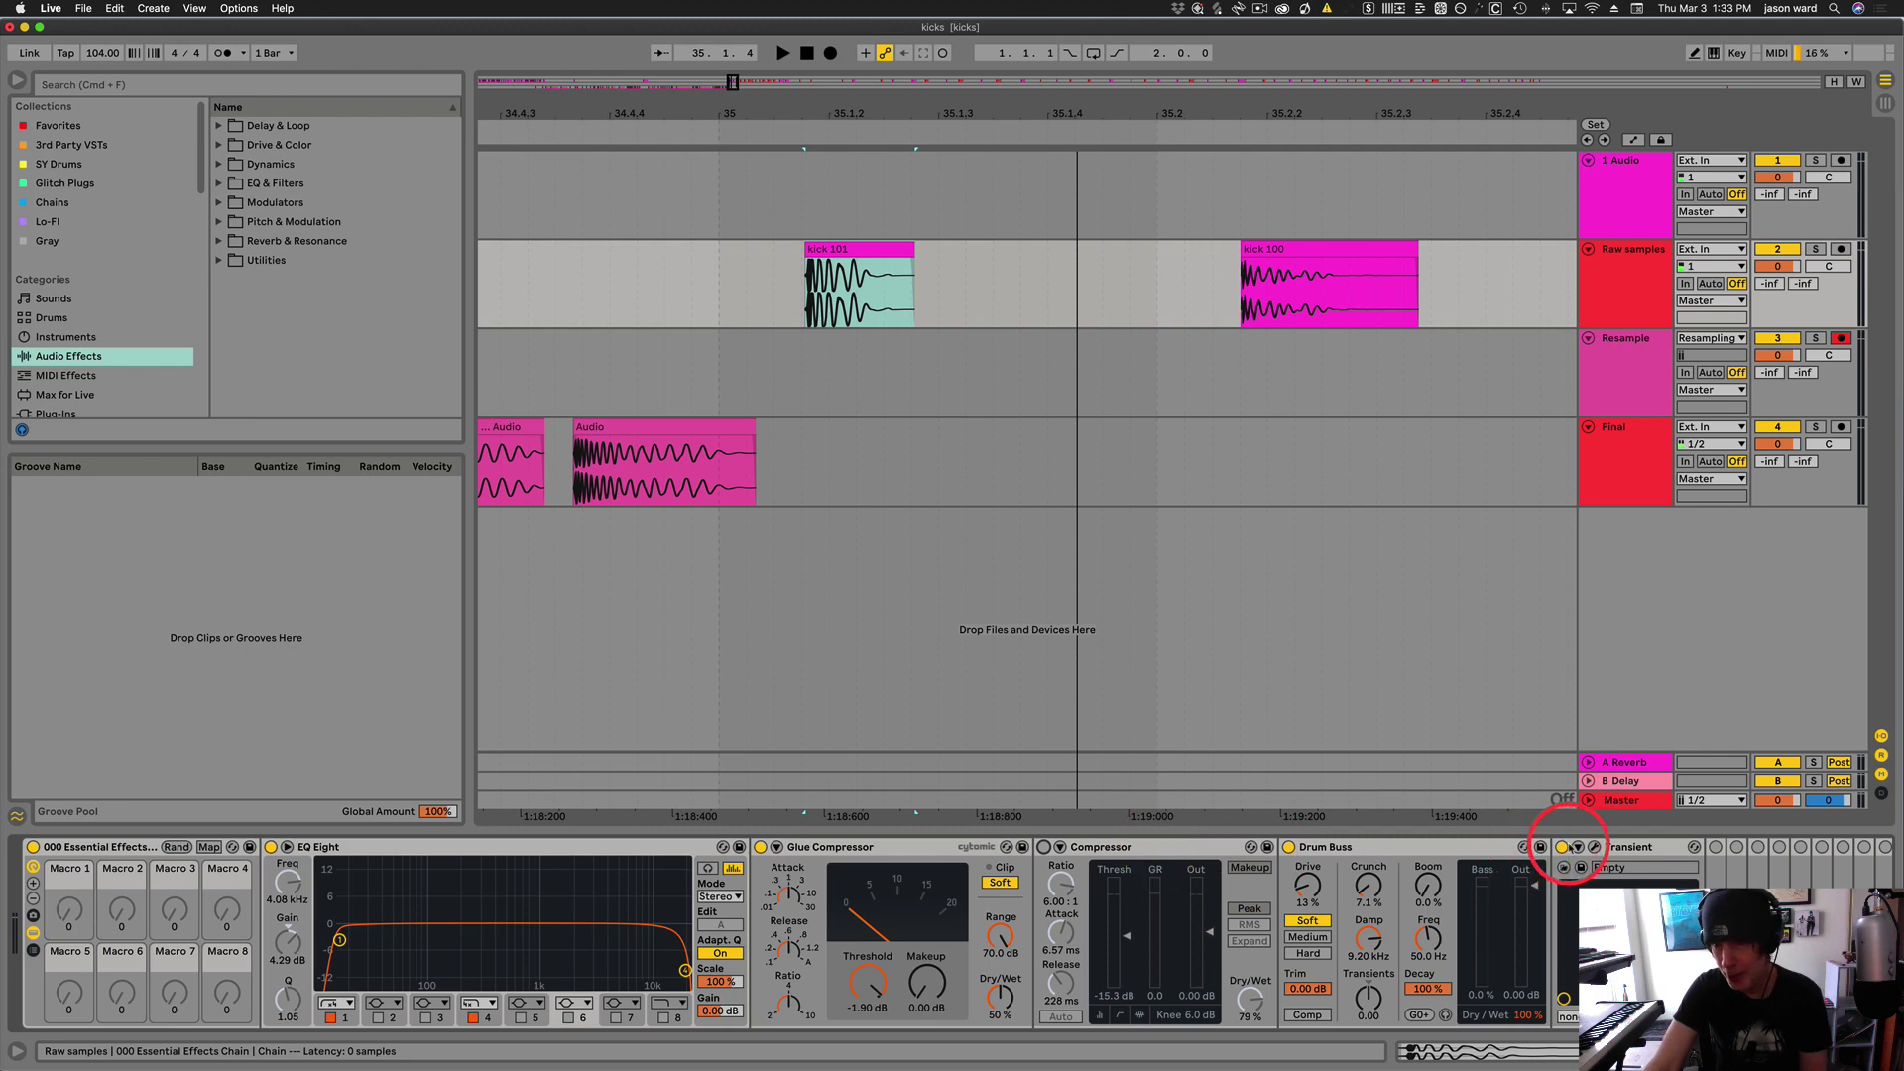
pyautogui.click(944, 776)
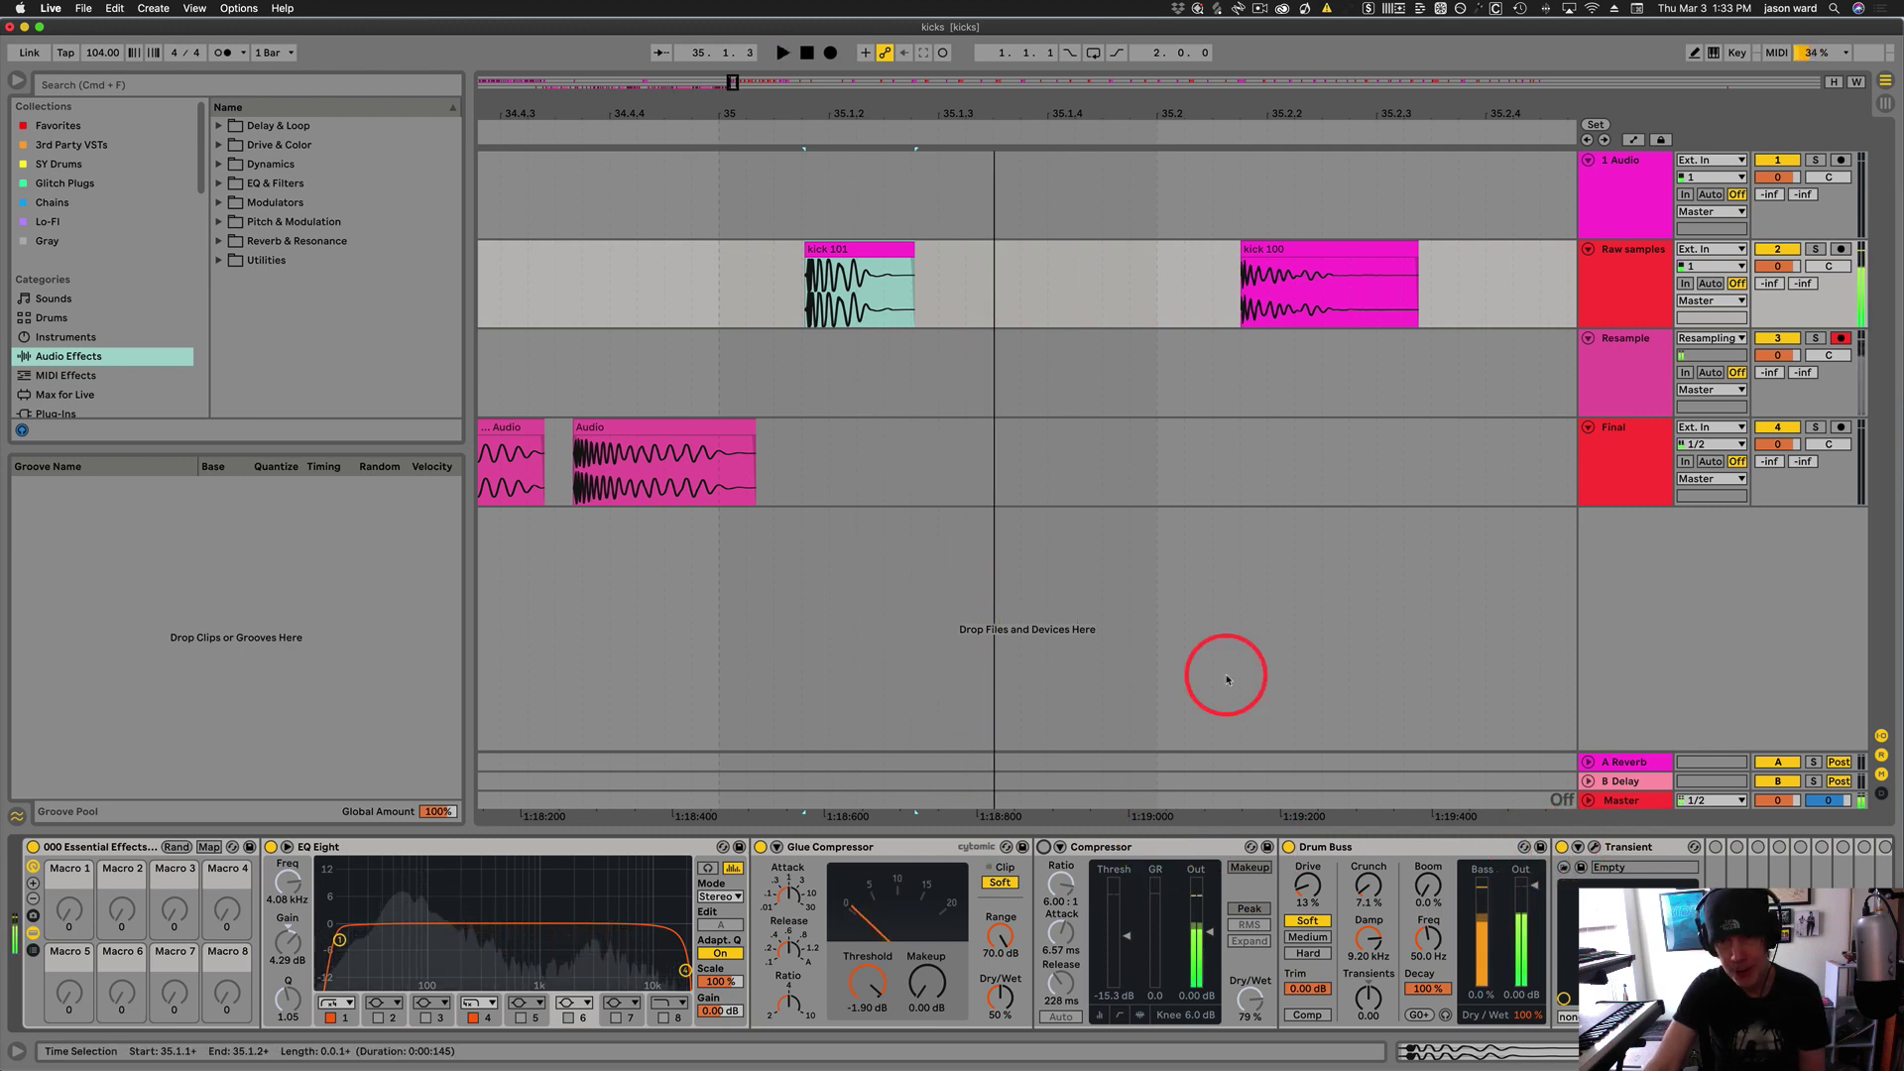
pyautogui.click(849, 250)
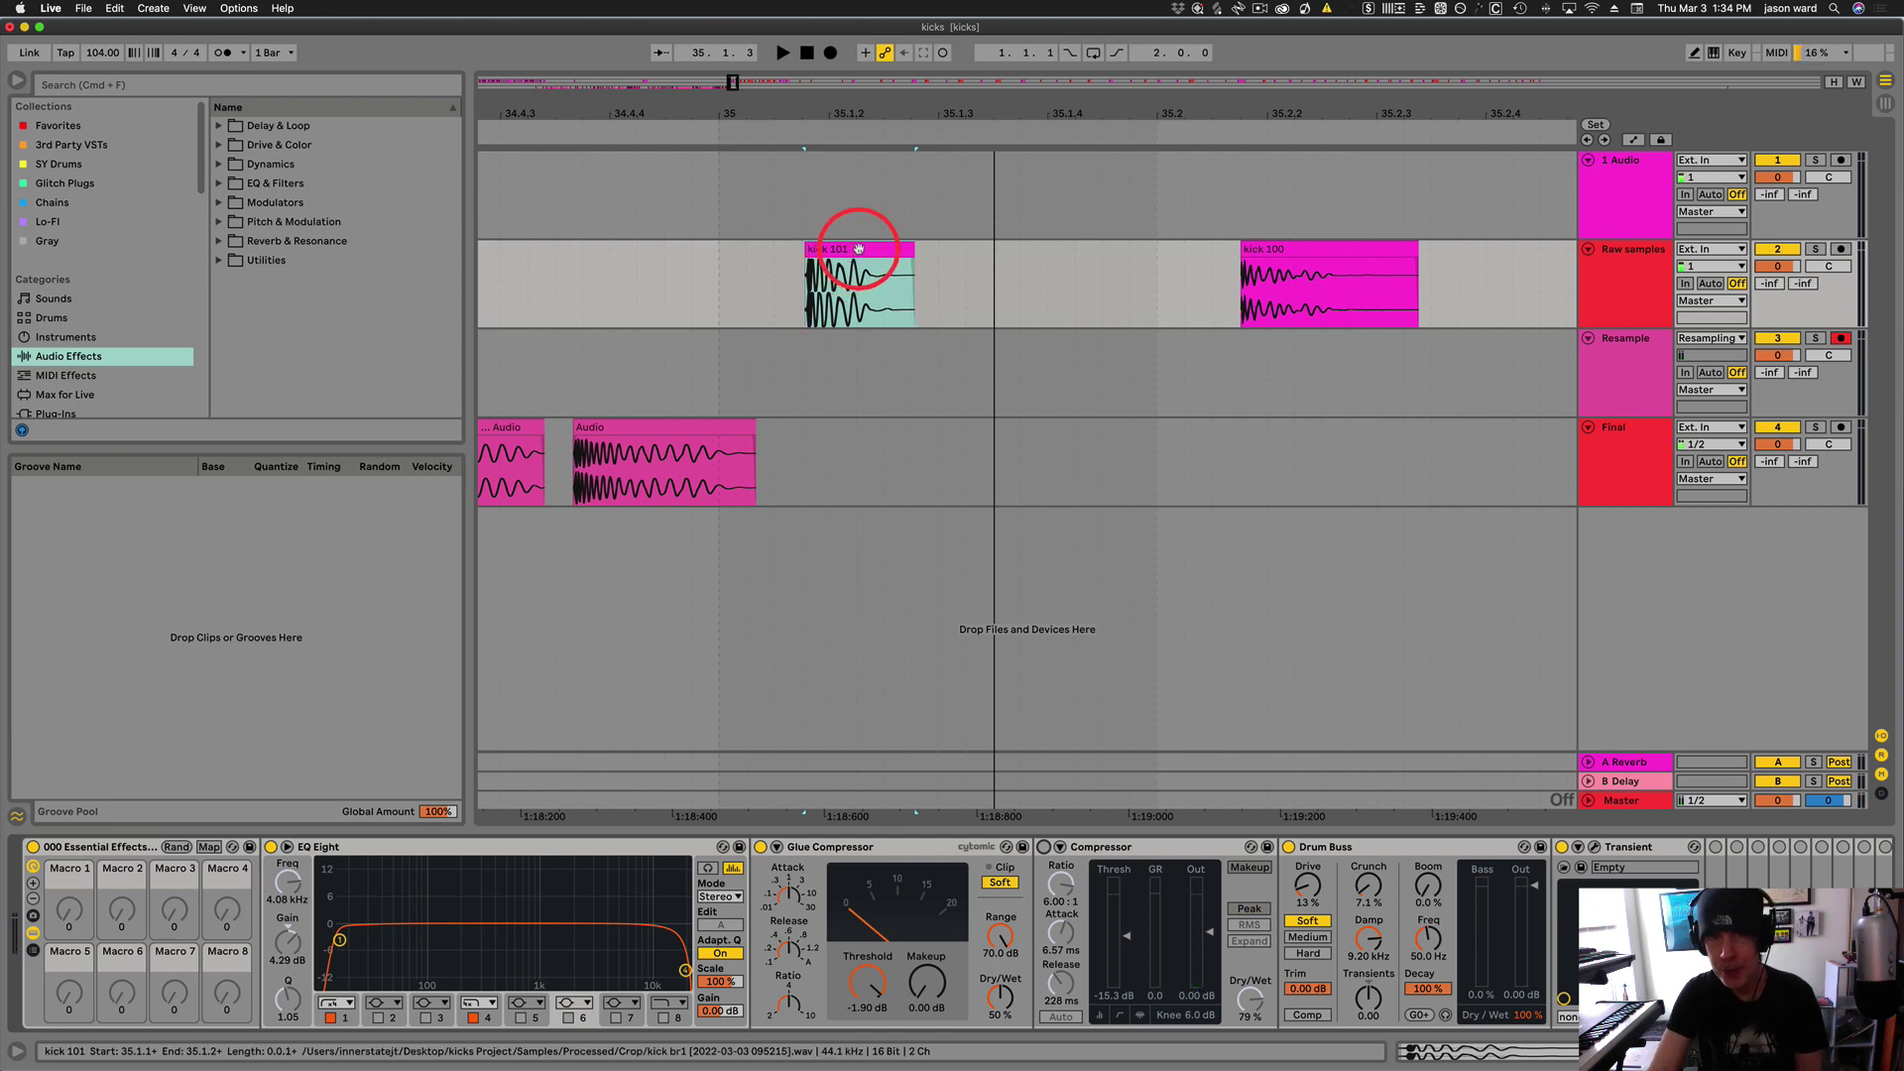
pyautogui.click(858, 250)
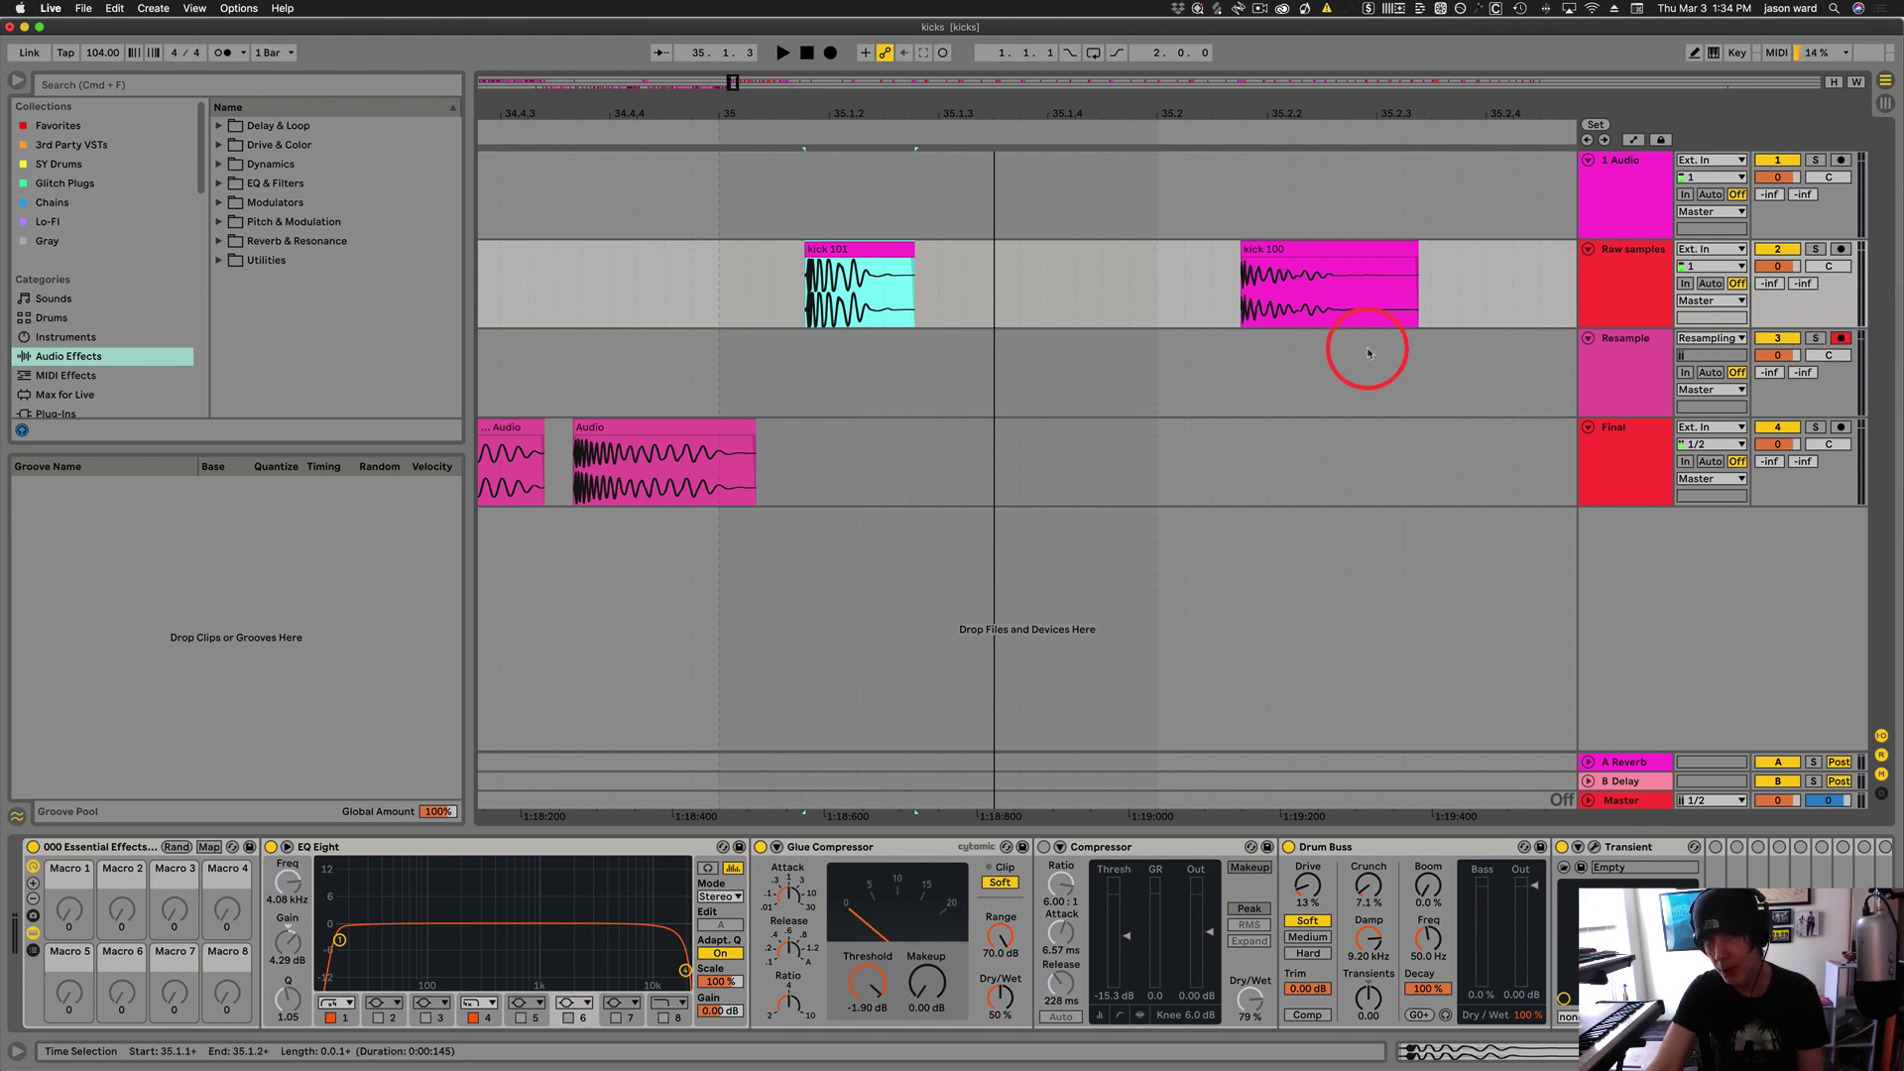
# Record the processed kick 101 clip onto the armed Resample track, starting at the clip's beginning
pyautogui.click(241, 53)
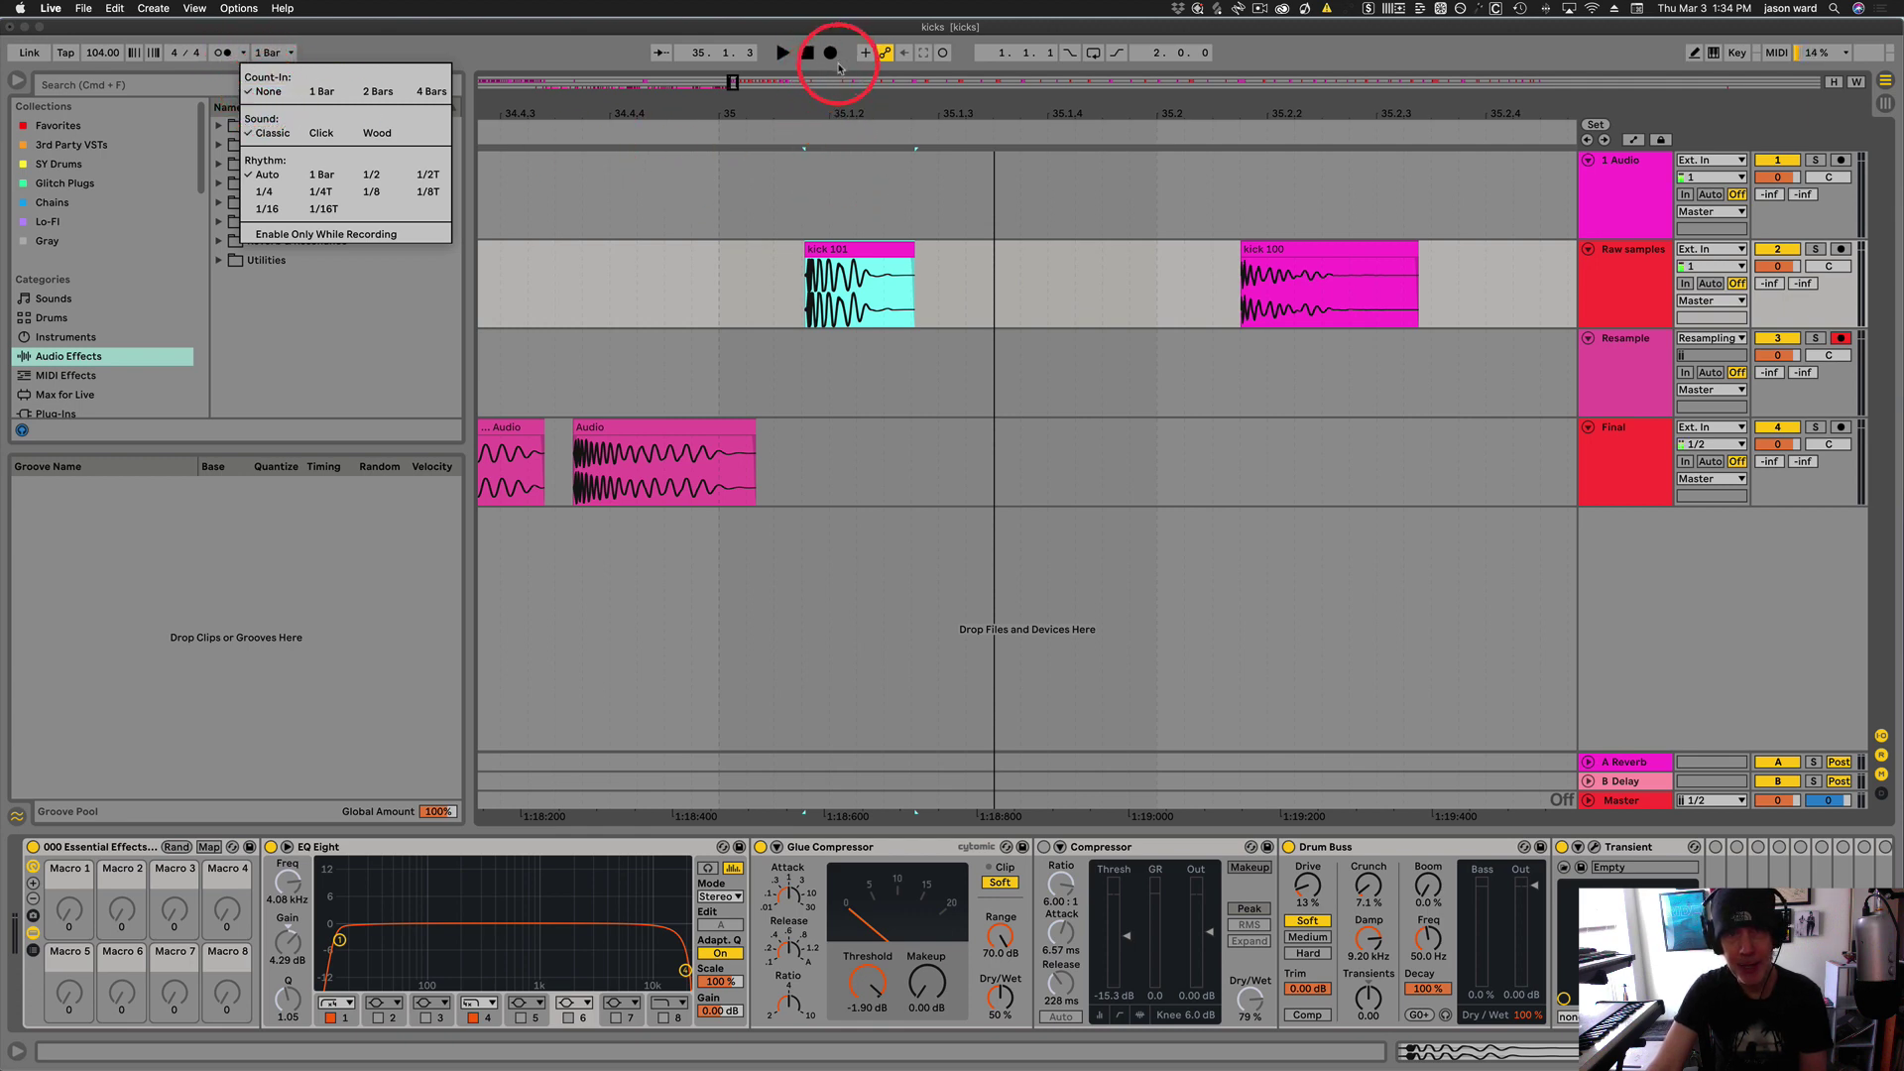
pyautogui.click(844, 250)
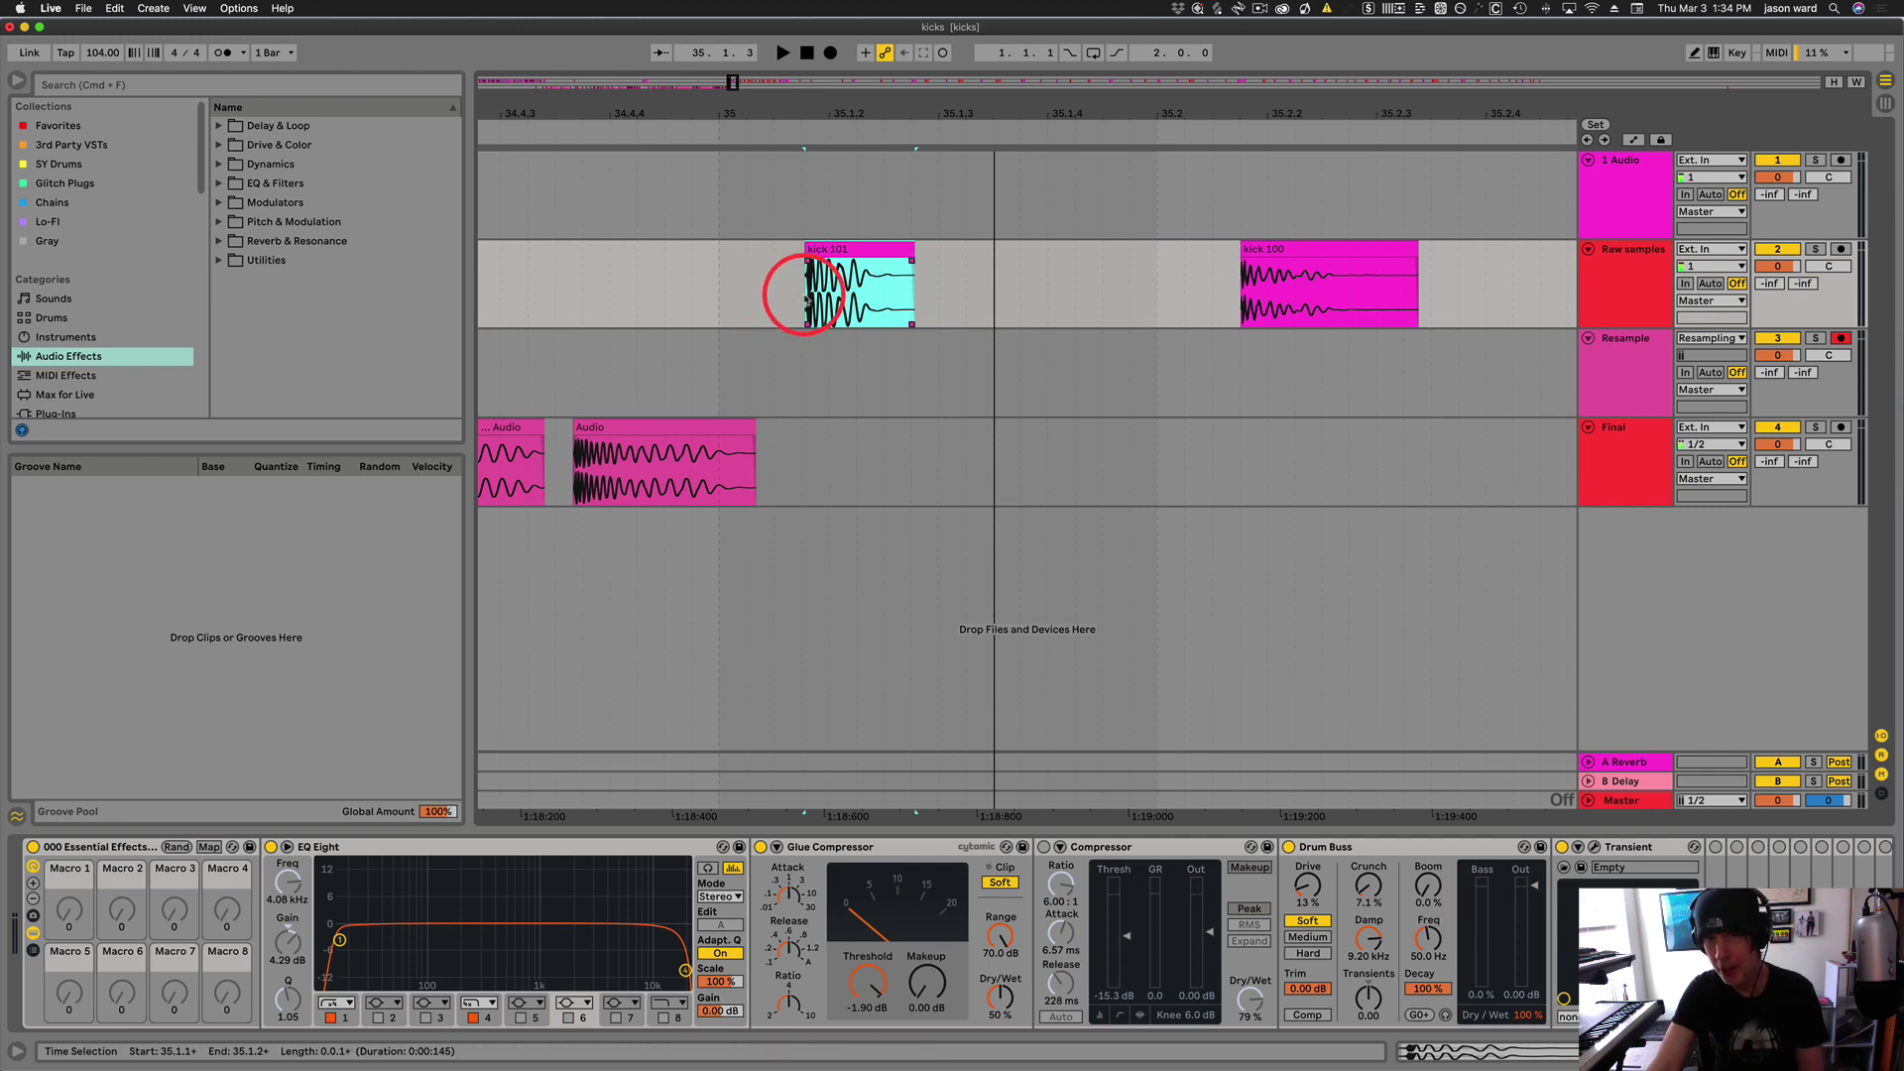
pyautogui.click(830, 53)
pyautogui.click(807, 52)
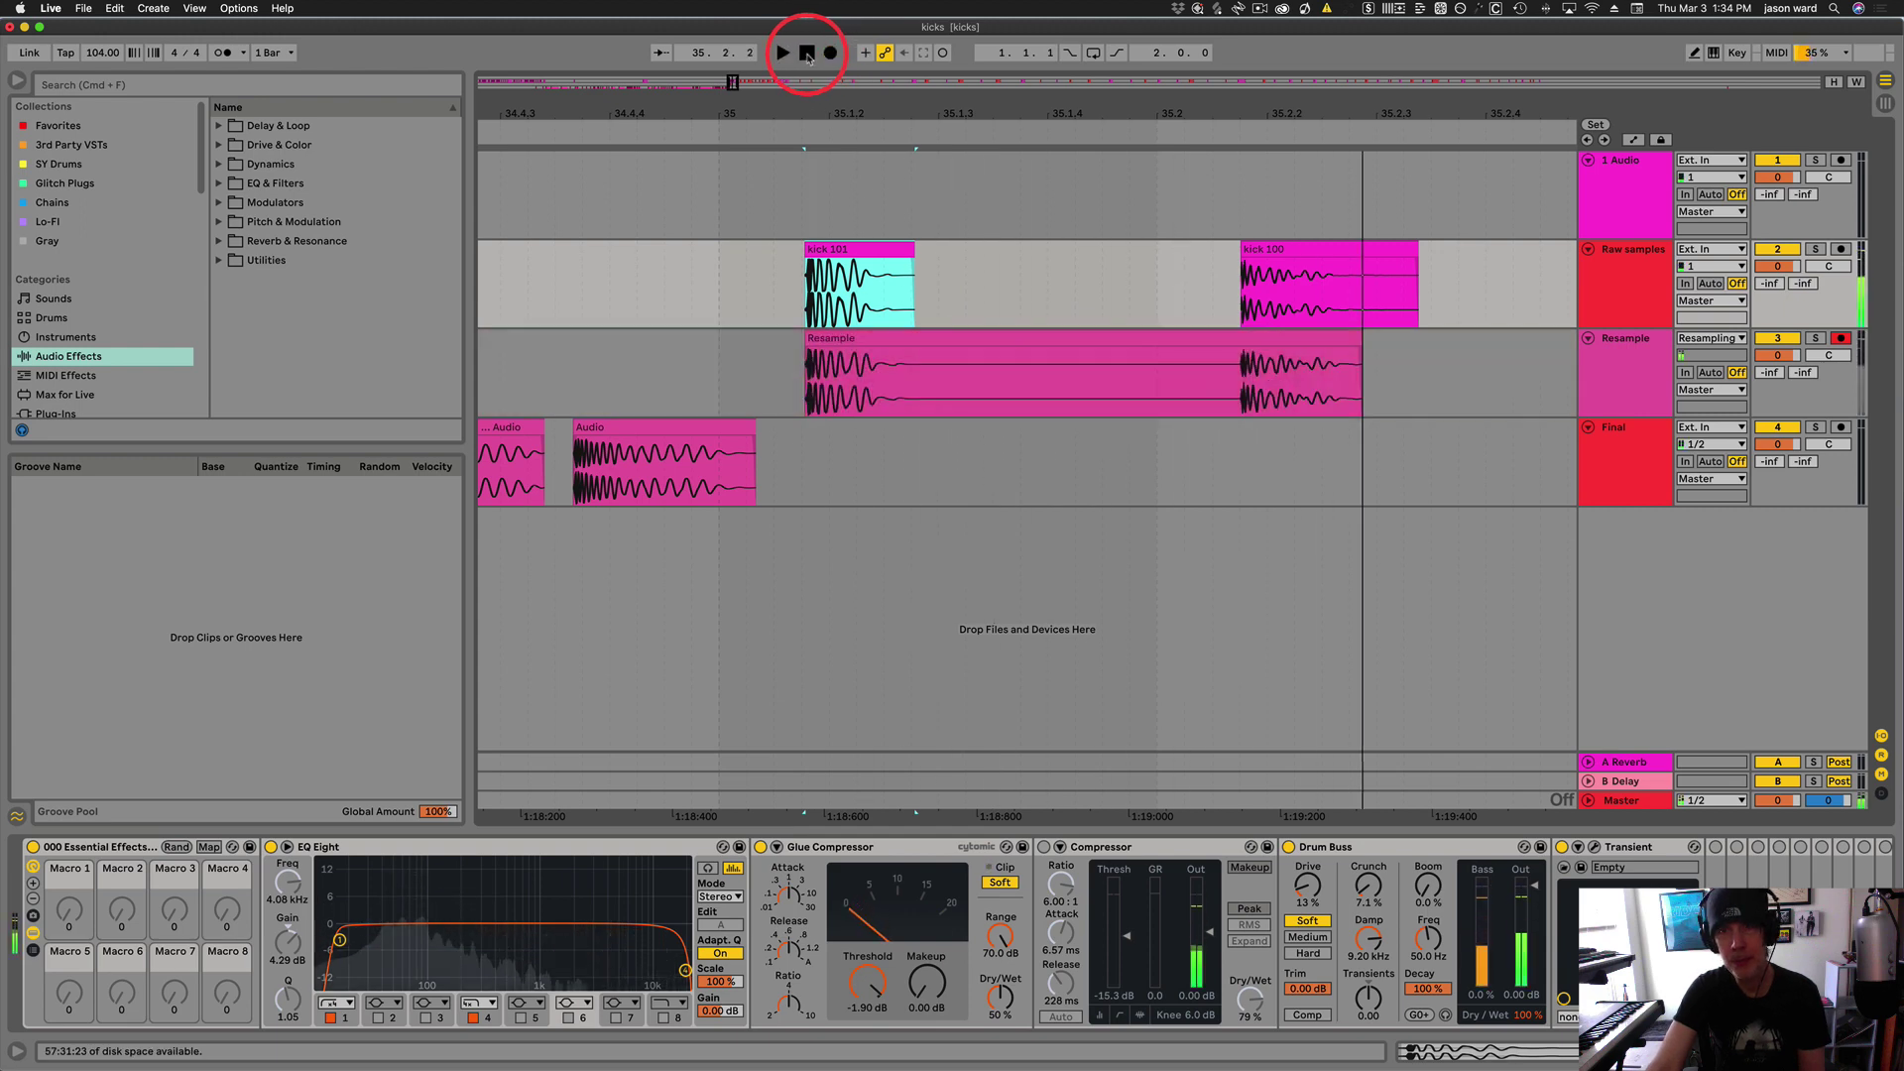
# Shorten the new Resample clip to just past kick 101's end, then split off and delete its silent tail
pyautogui.click(1163, 329)
pyautogui.moveTo(1360, 342); pyautogui.dragTo(969, 357)
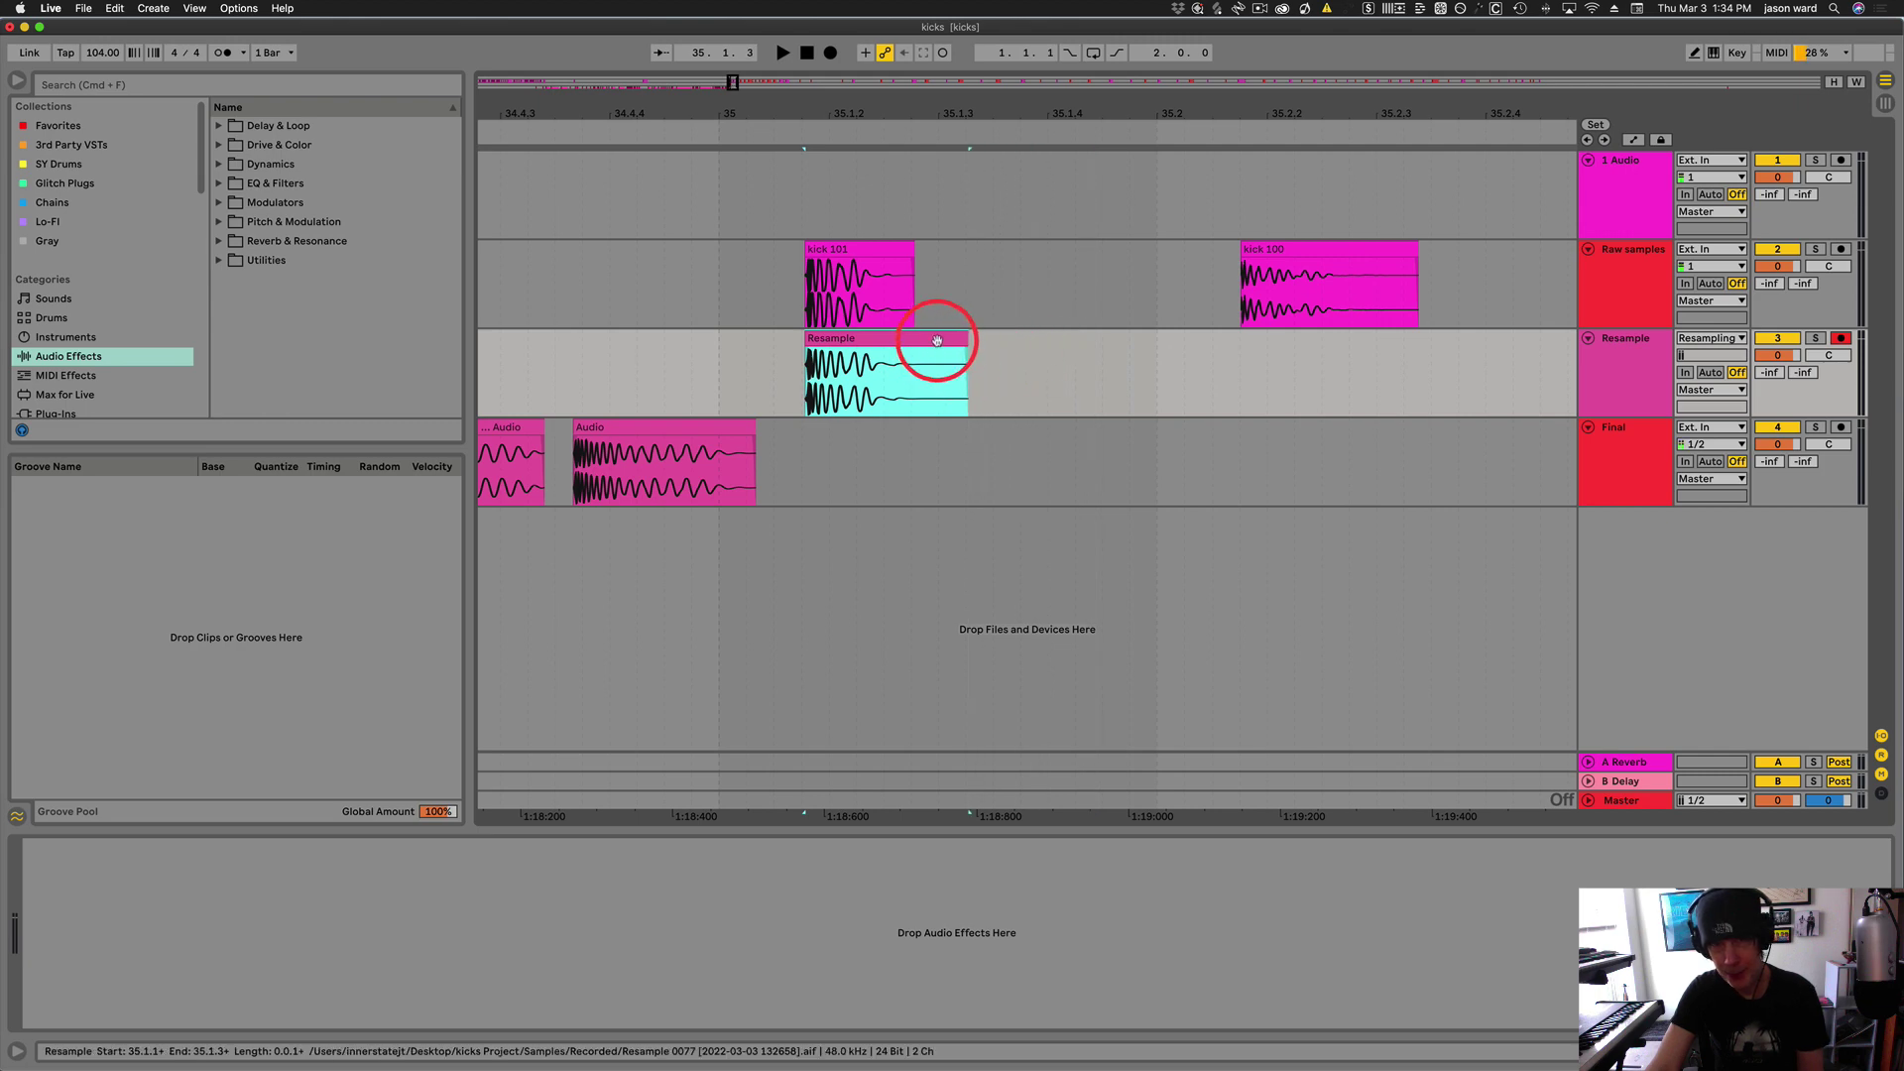
pyautogui.click(939, 368)
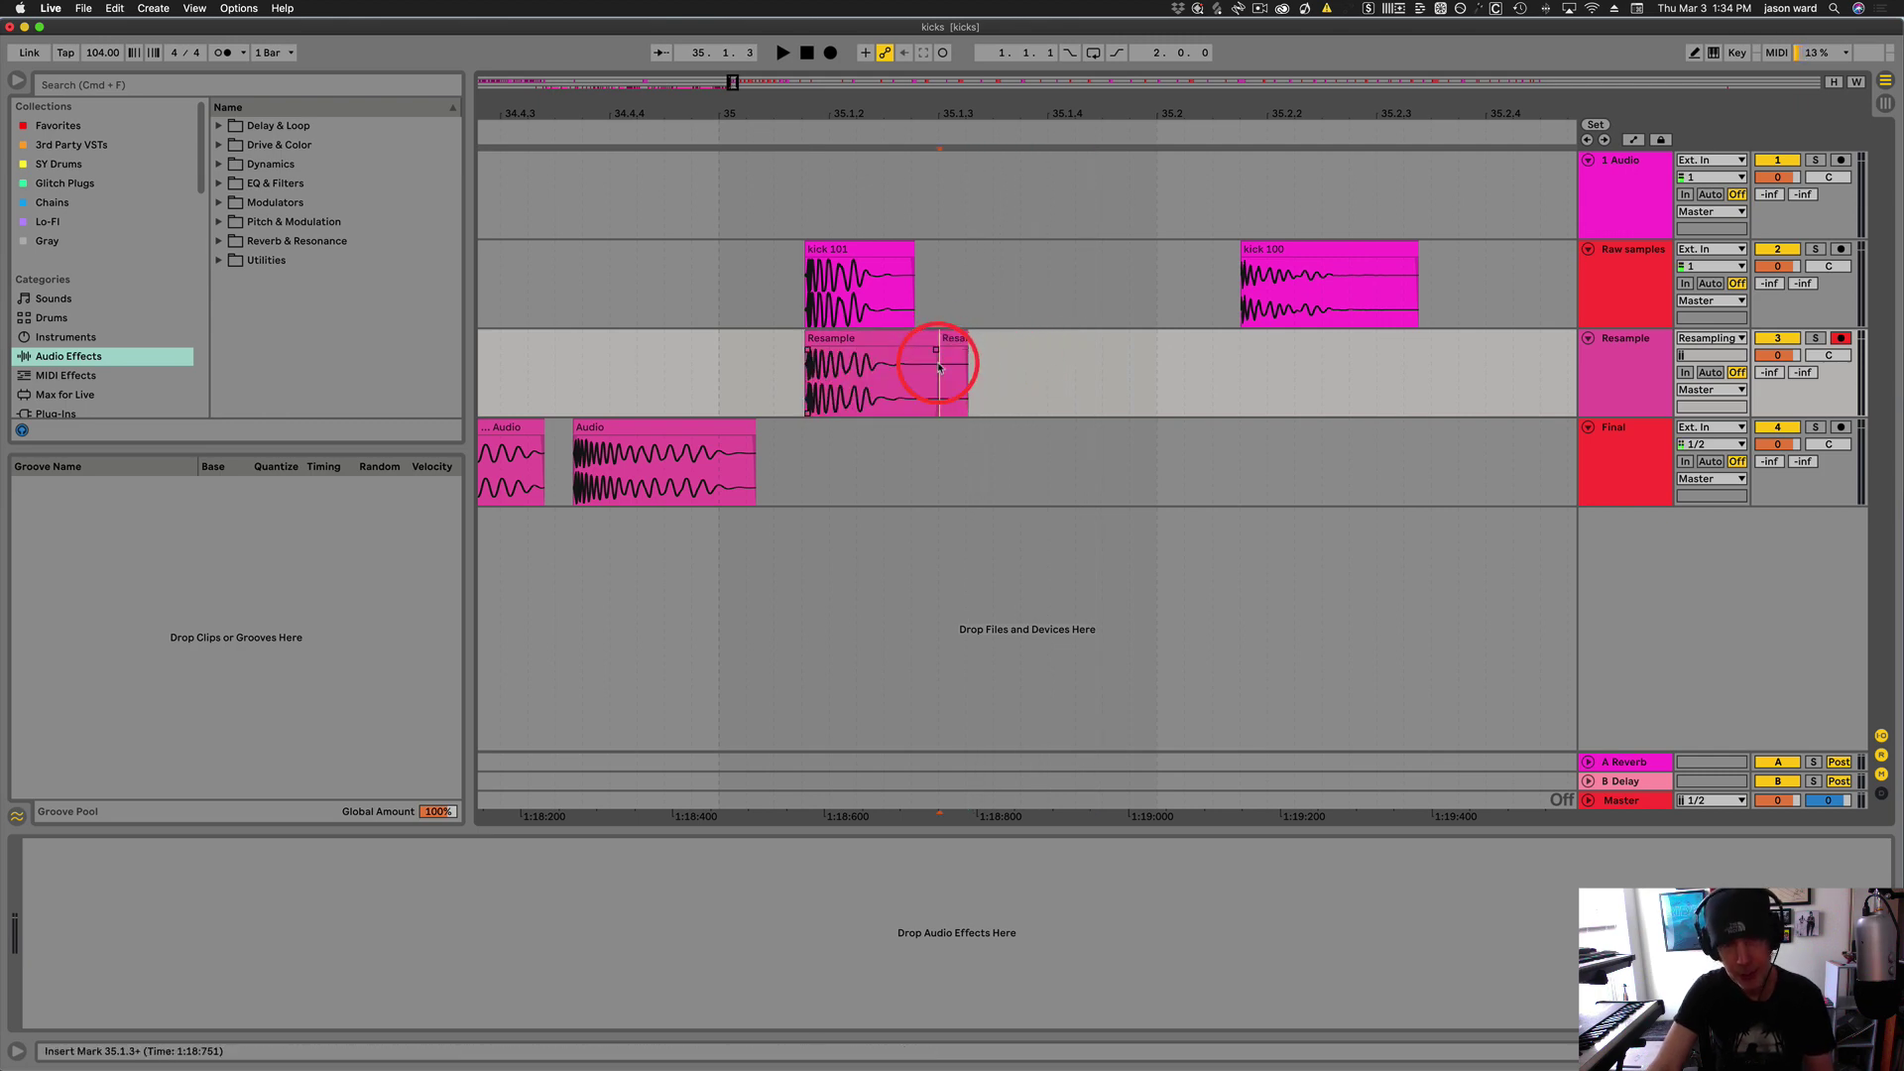
pyautogui.click(953, 339)
pyautogui.click(945, 344)
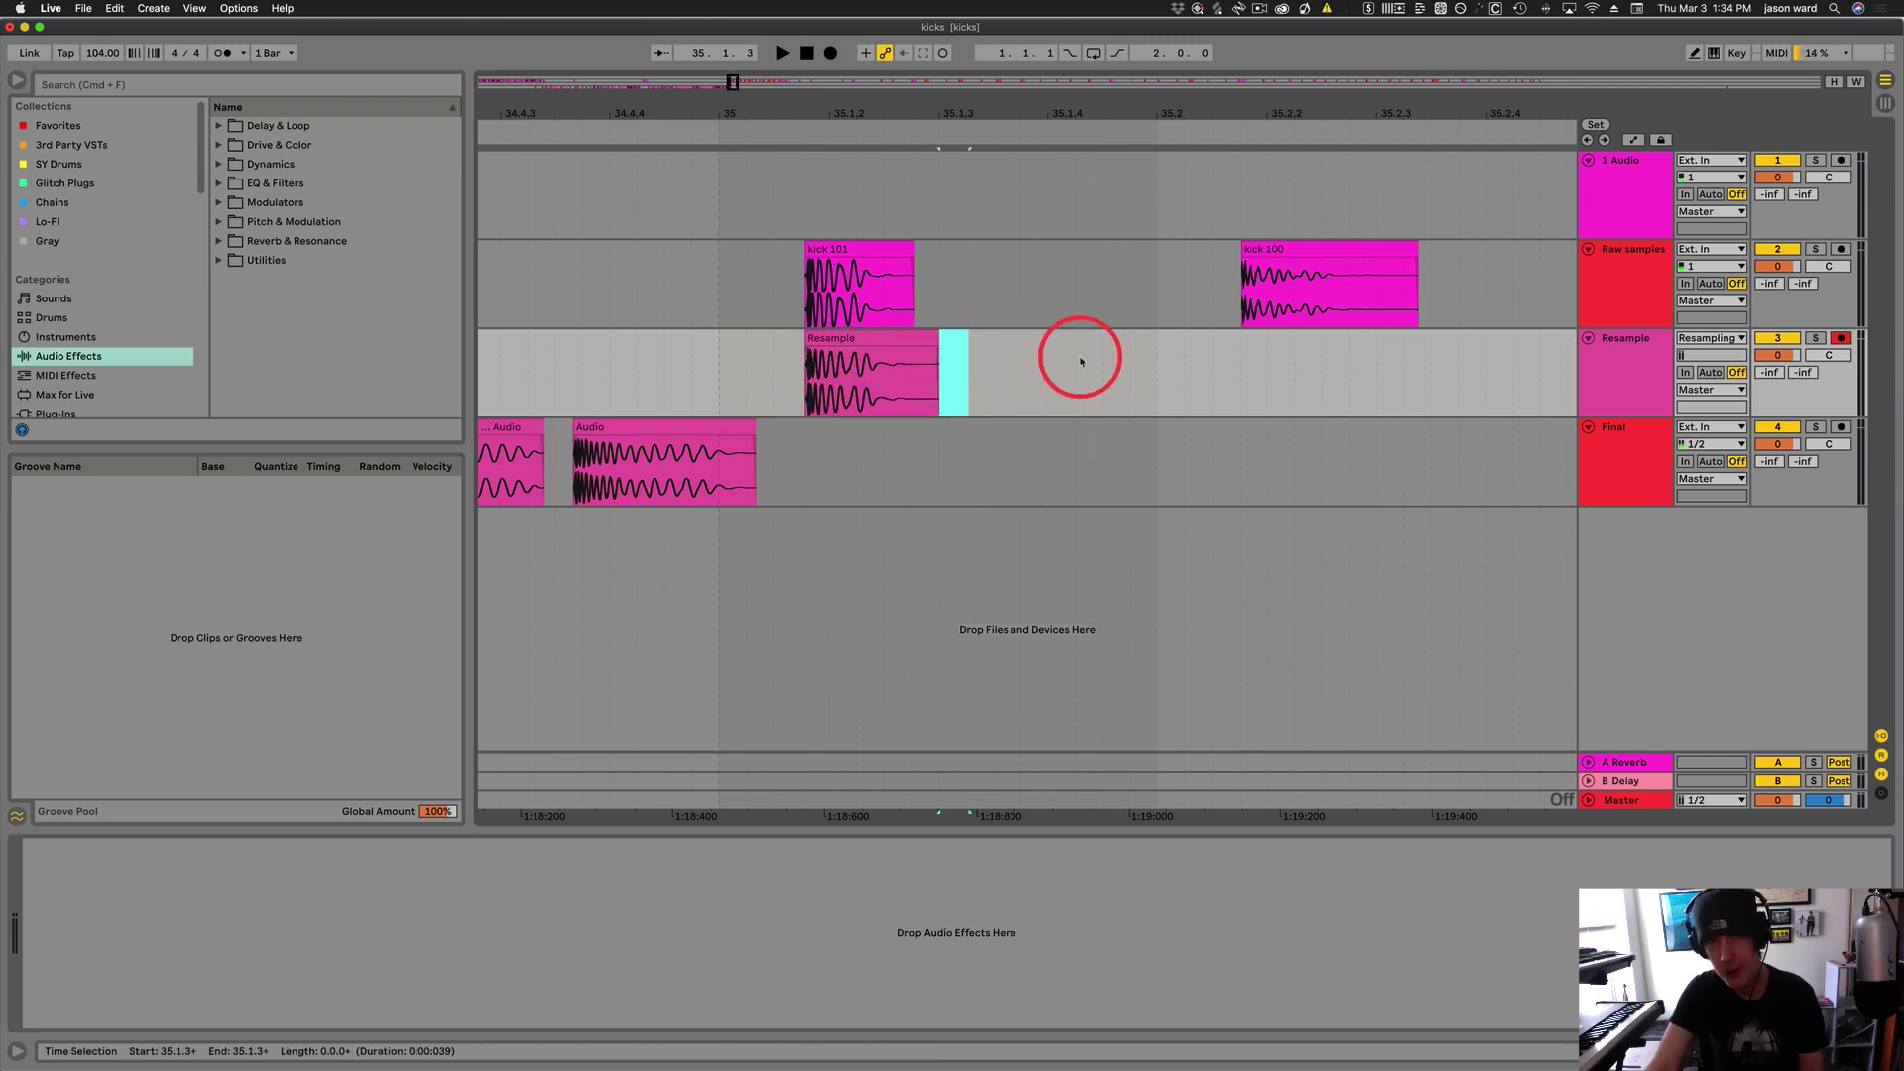
# Solo the Resample track, trim its clip to the same length as kick 101, and play it
pyautogui.click(1815, 338)
pyautogui.click(955, 350)
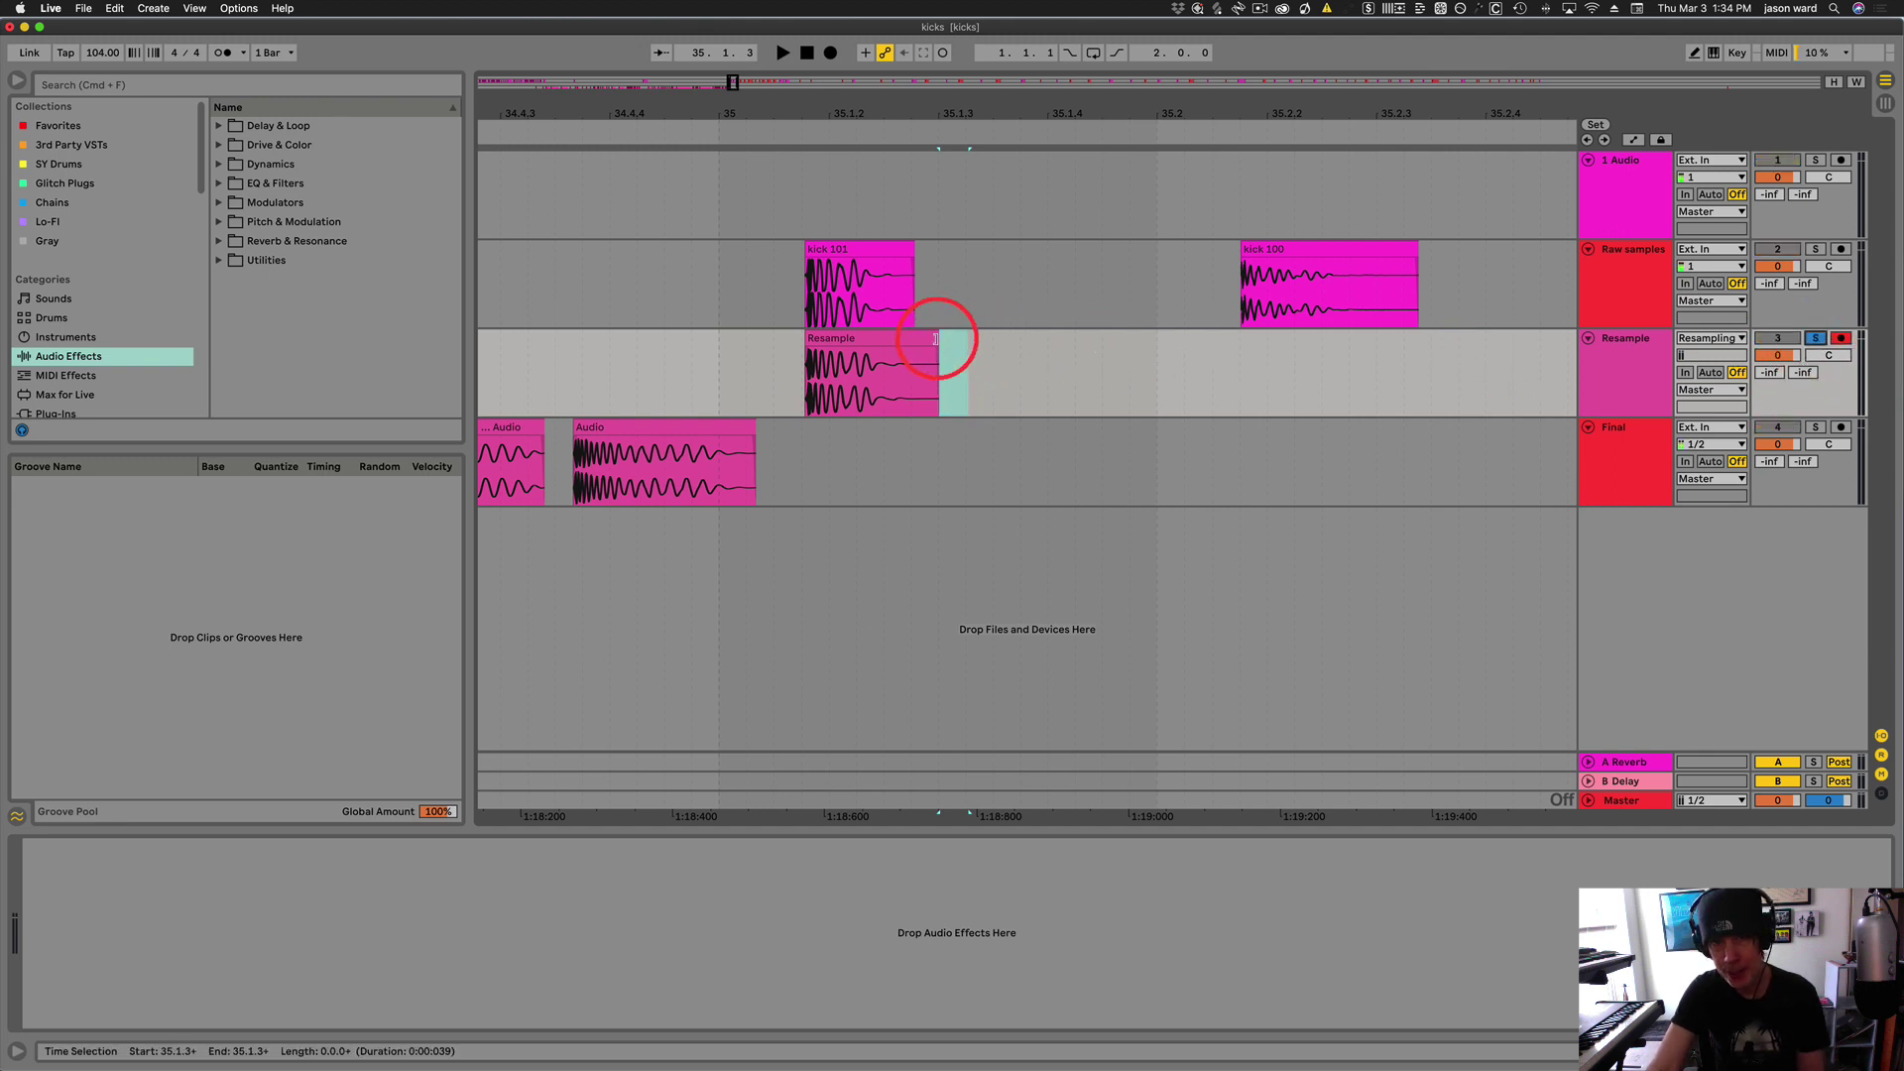
pyautogui.moveTo(936, 338); pyautogui.dragTo(916, 338)
pyautogui.press('space')
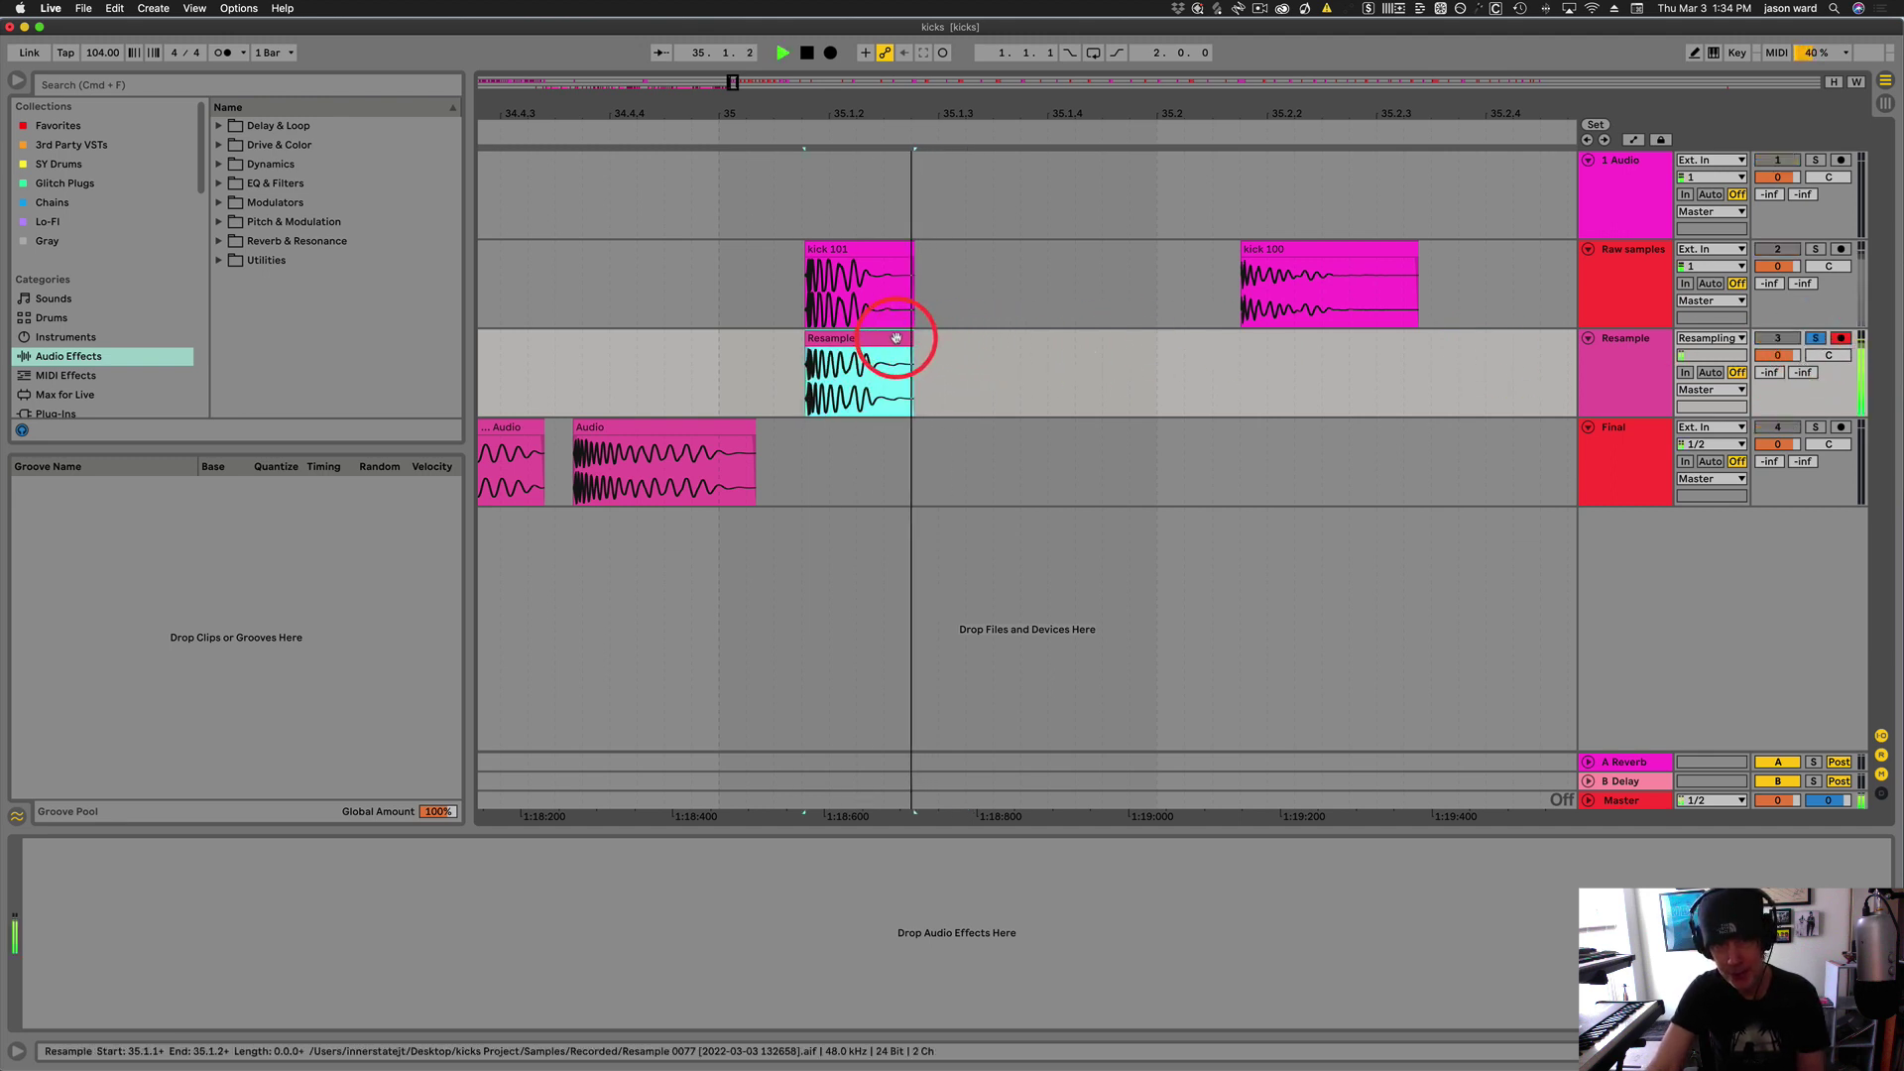
pyautogui.press('space')
# Move the trimmed Resample clip onto the Final track, just after the last Audio clip
pyautogui.click(858, 357)
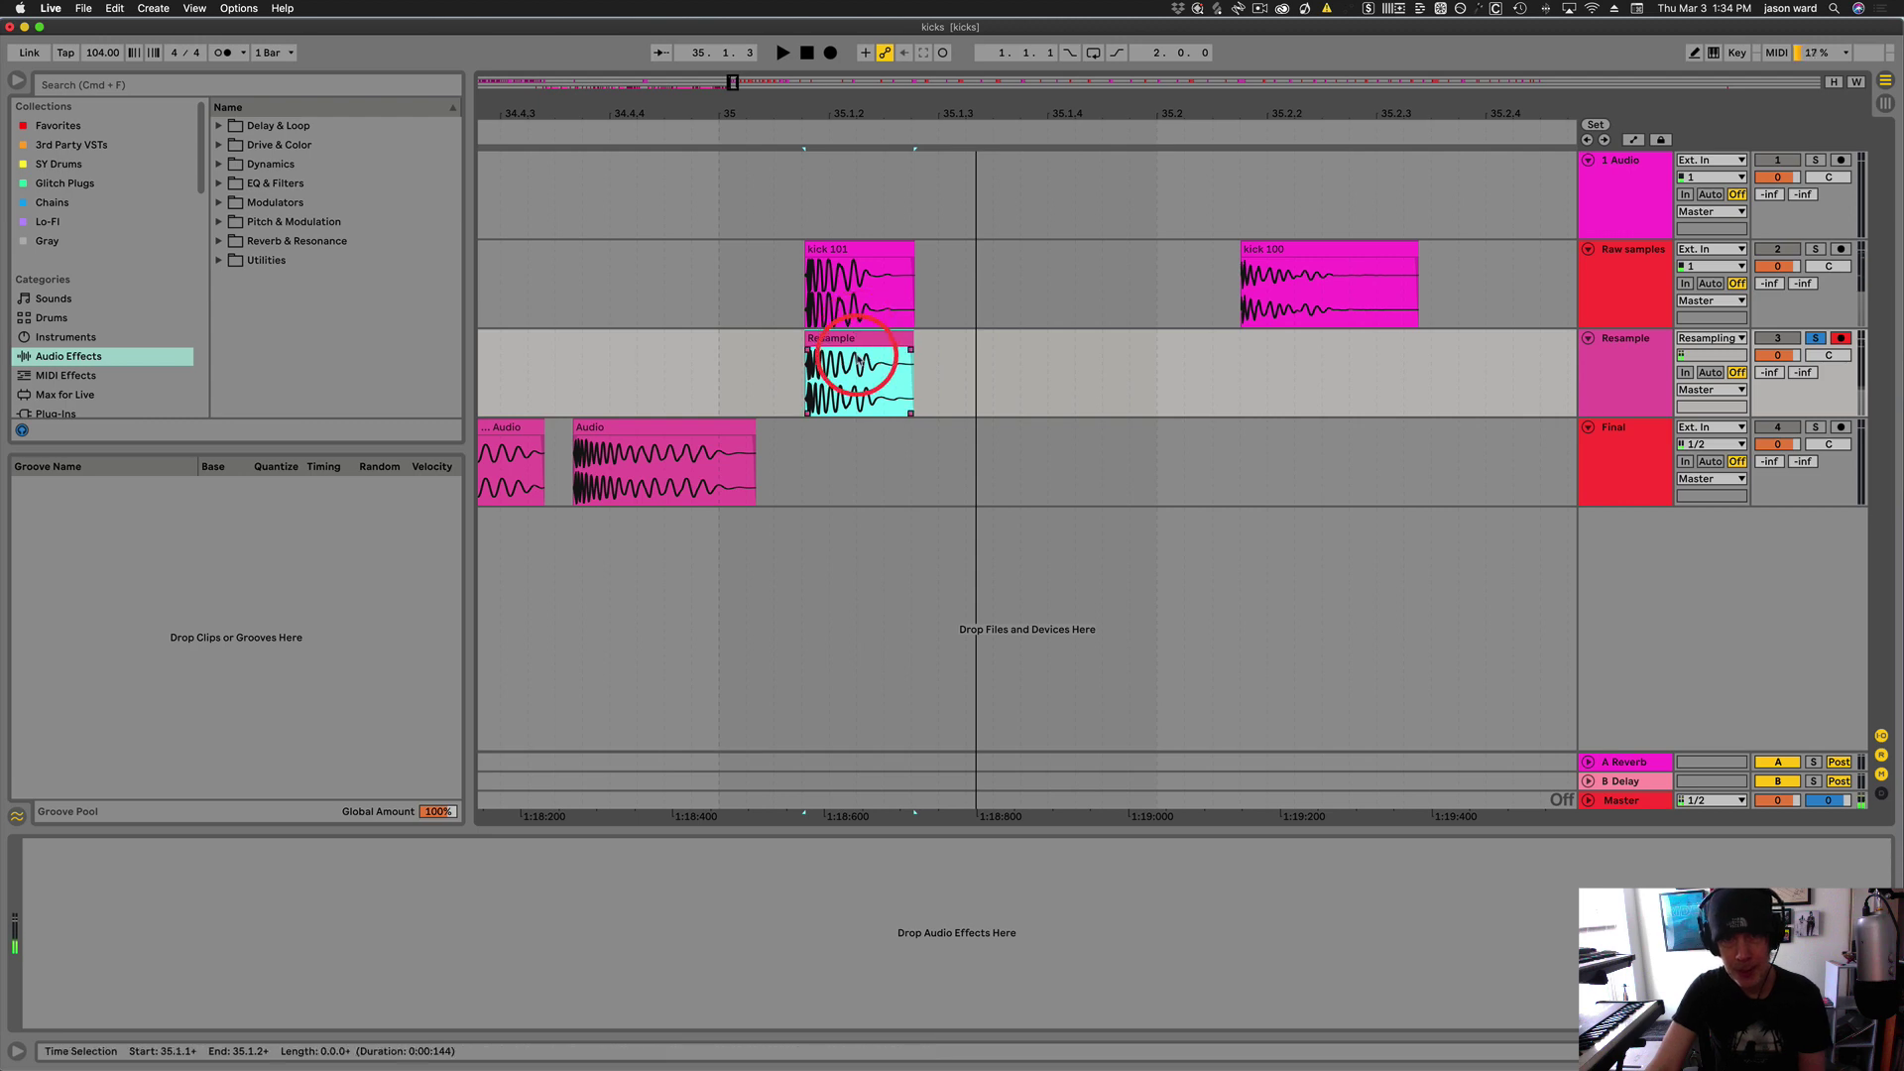
pyautogui.click(859, 341)
pyautogui.moveTo(859, 339); pyautogui.dragTo(819, 428)
pyautogui.click(1267, 456)
pyautogui.click(1537, 453)
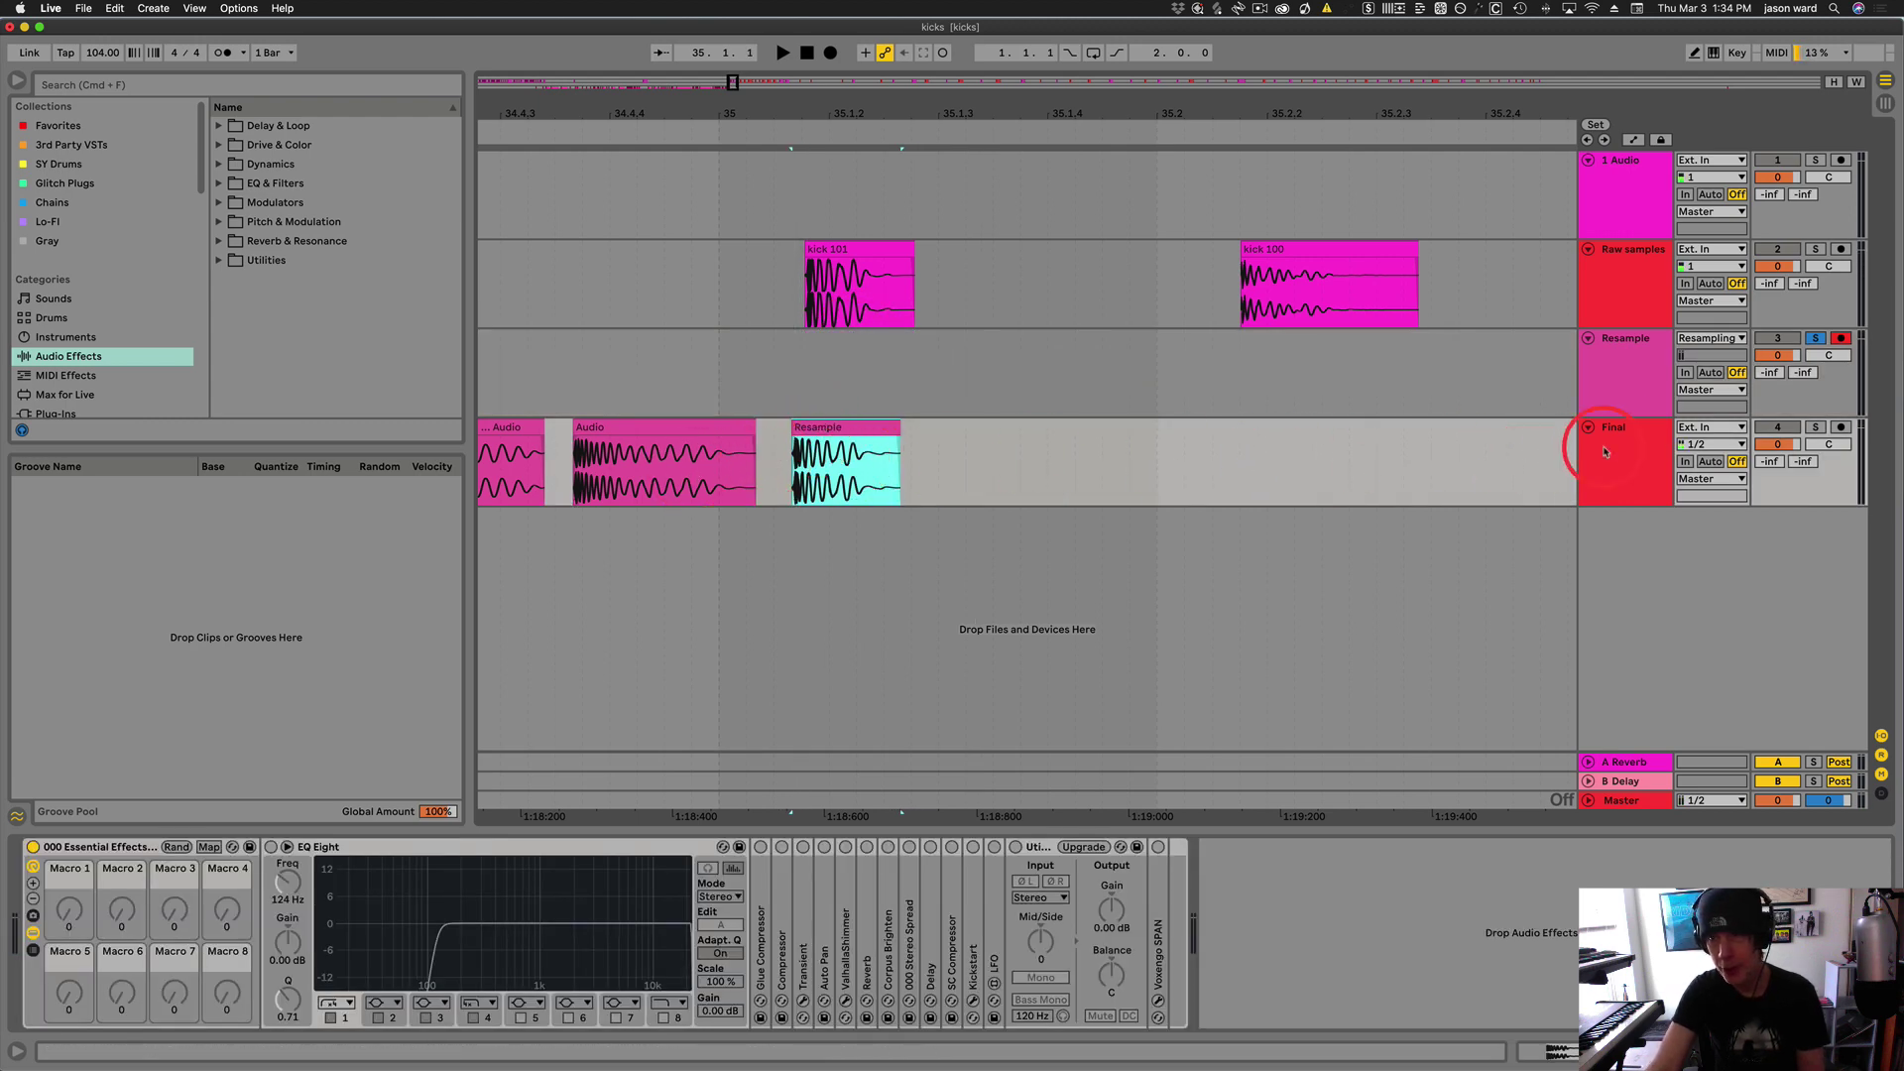
# Delete the kick 101 clip from the Raw samples track
pyautogui.click(1072, 459)
pyautogui.click(990, 326)
pyautogui.click(851, 273)
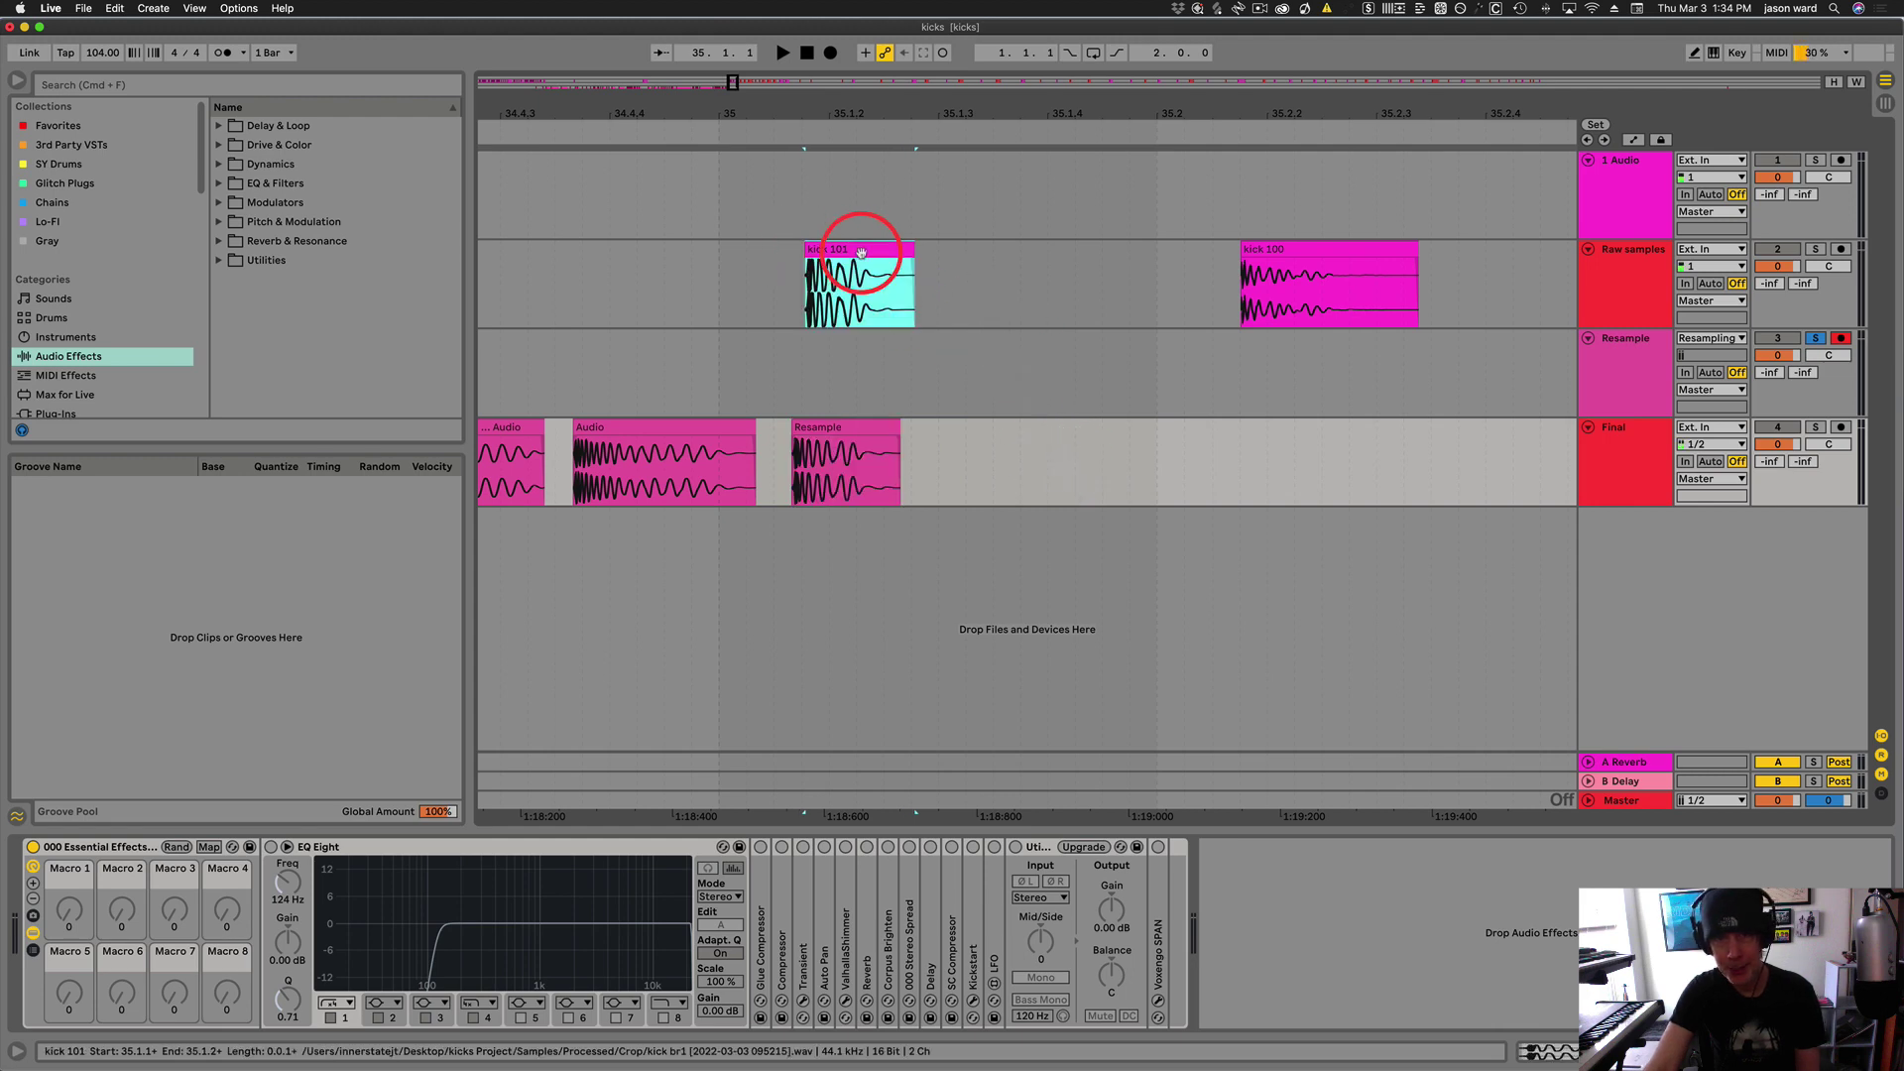
pyautogui.click(1100, 281)
pyautogui.press('Delete')
# Select the kick 100 clip on the Raw samples track and try playing it
pyautogui.hscroll(5, 1096, 285)
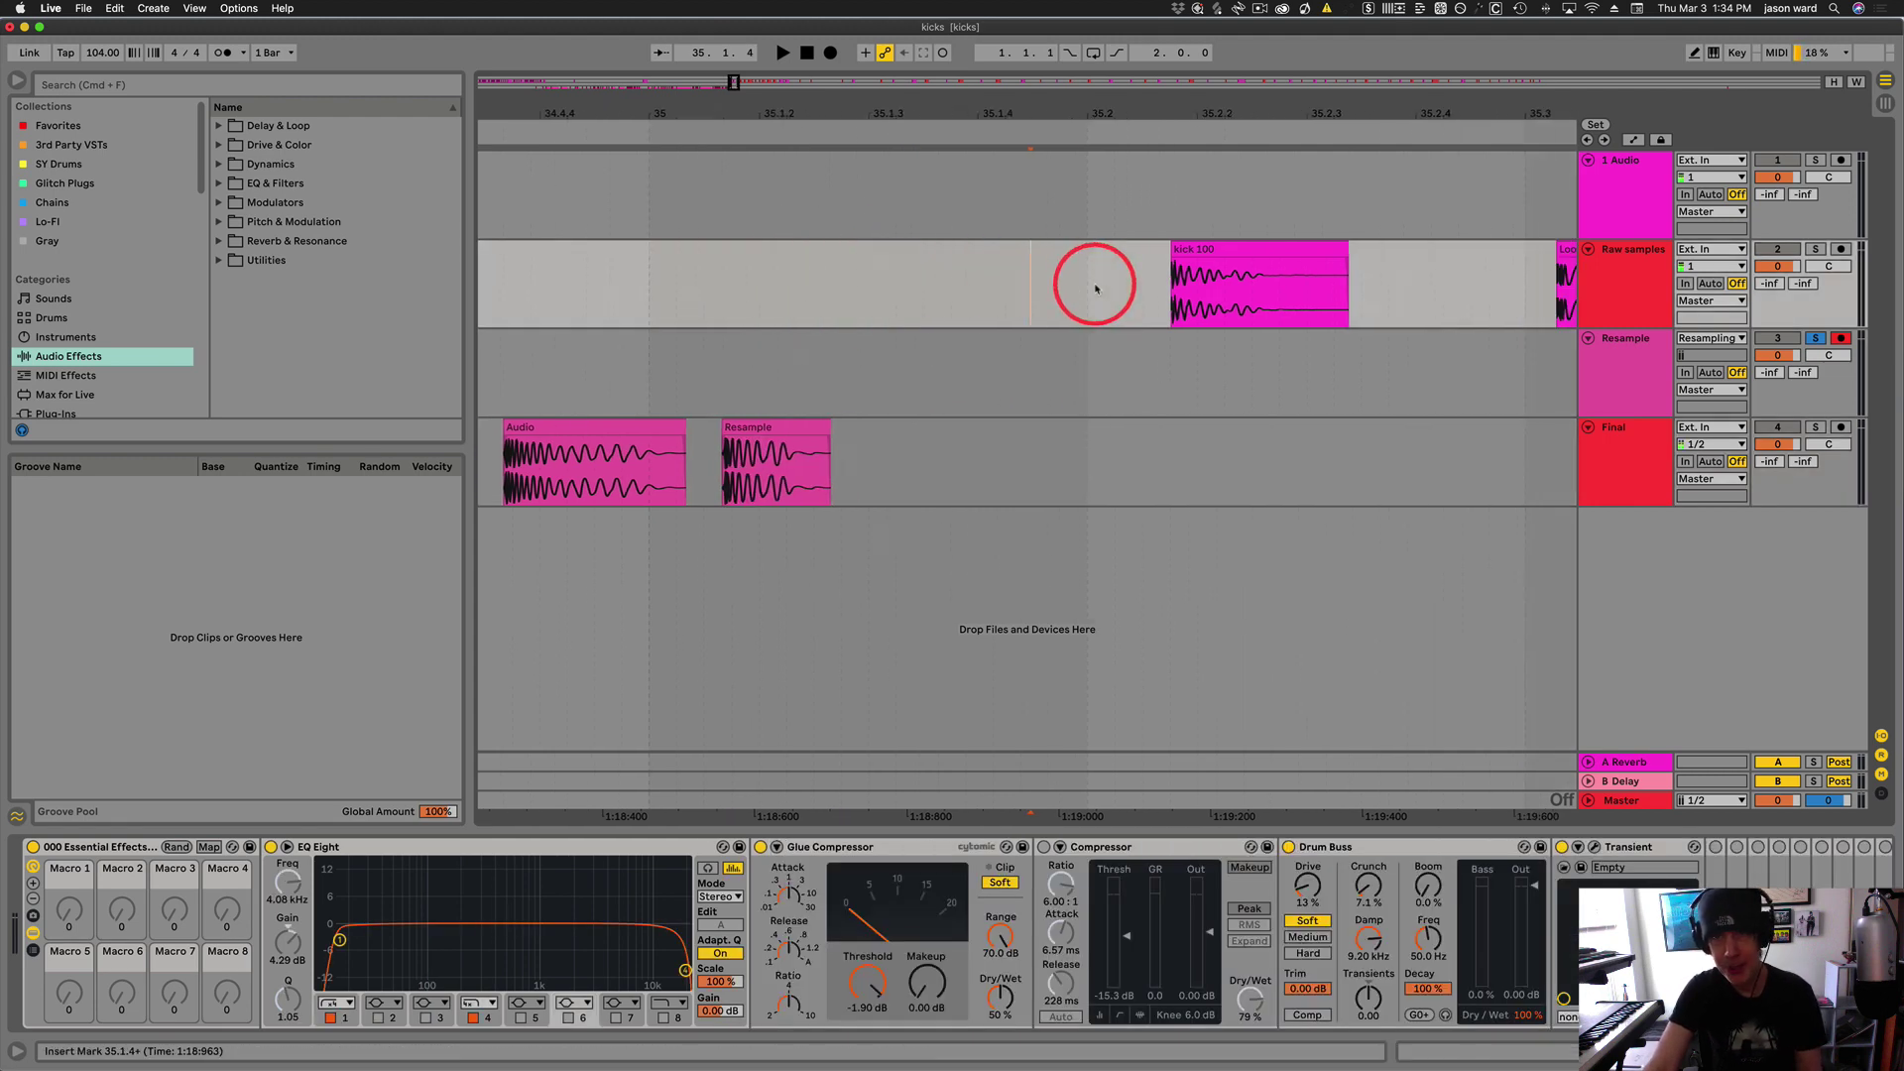
pyautogui.click(1082, 246)
pyautogui.click(1006, 262)
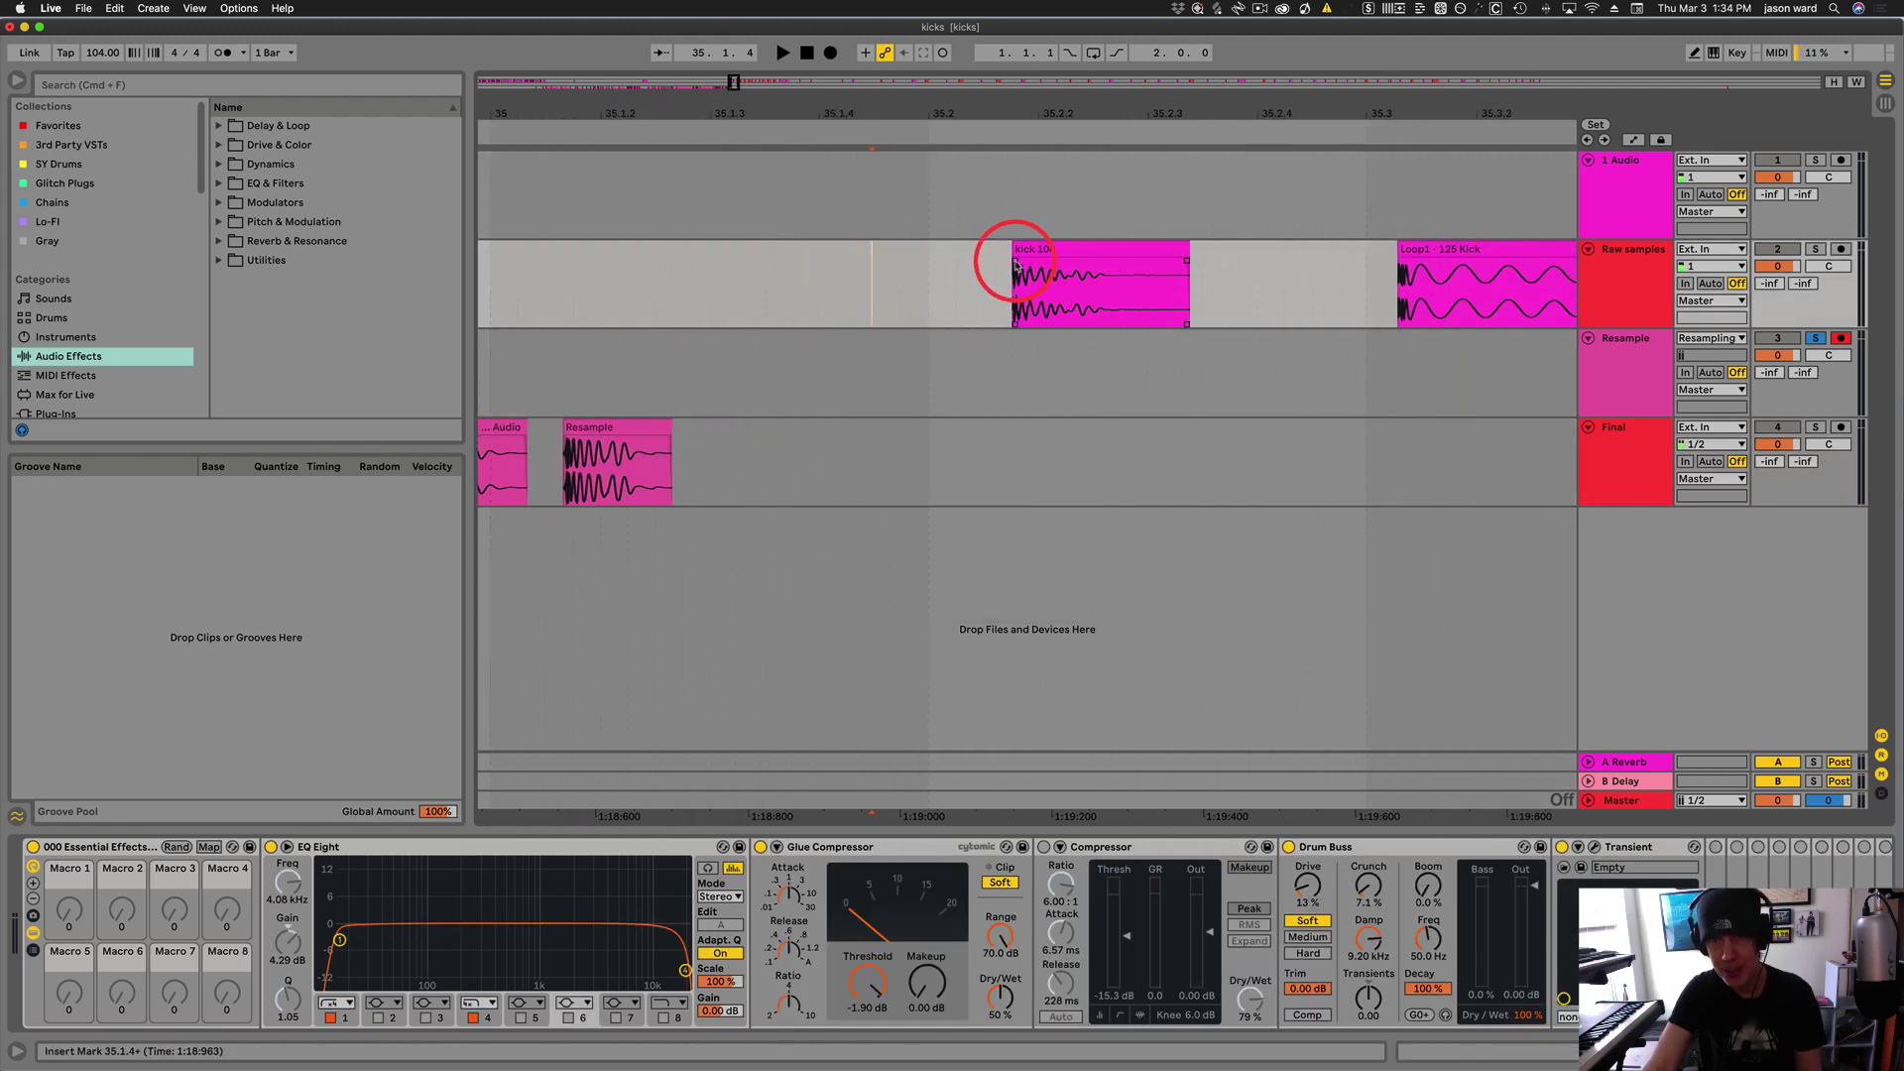
pyautogui.click(1012, 261)
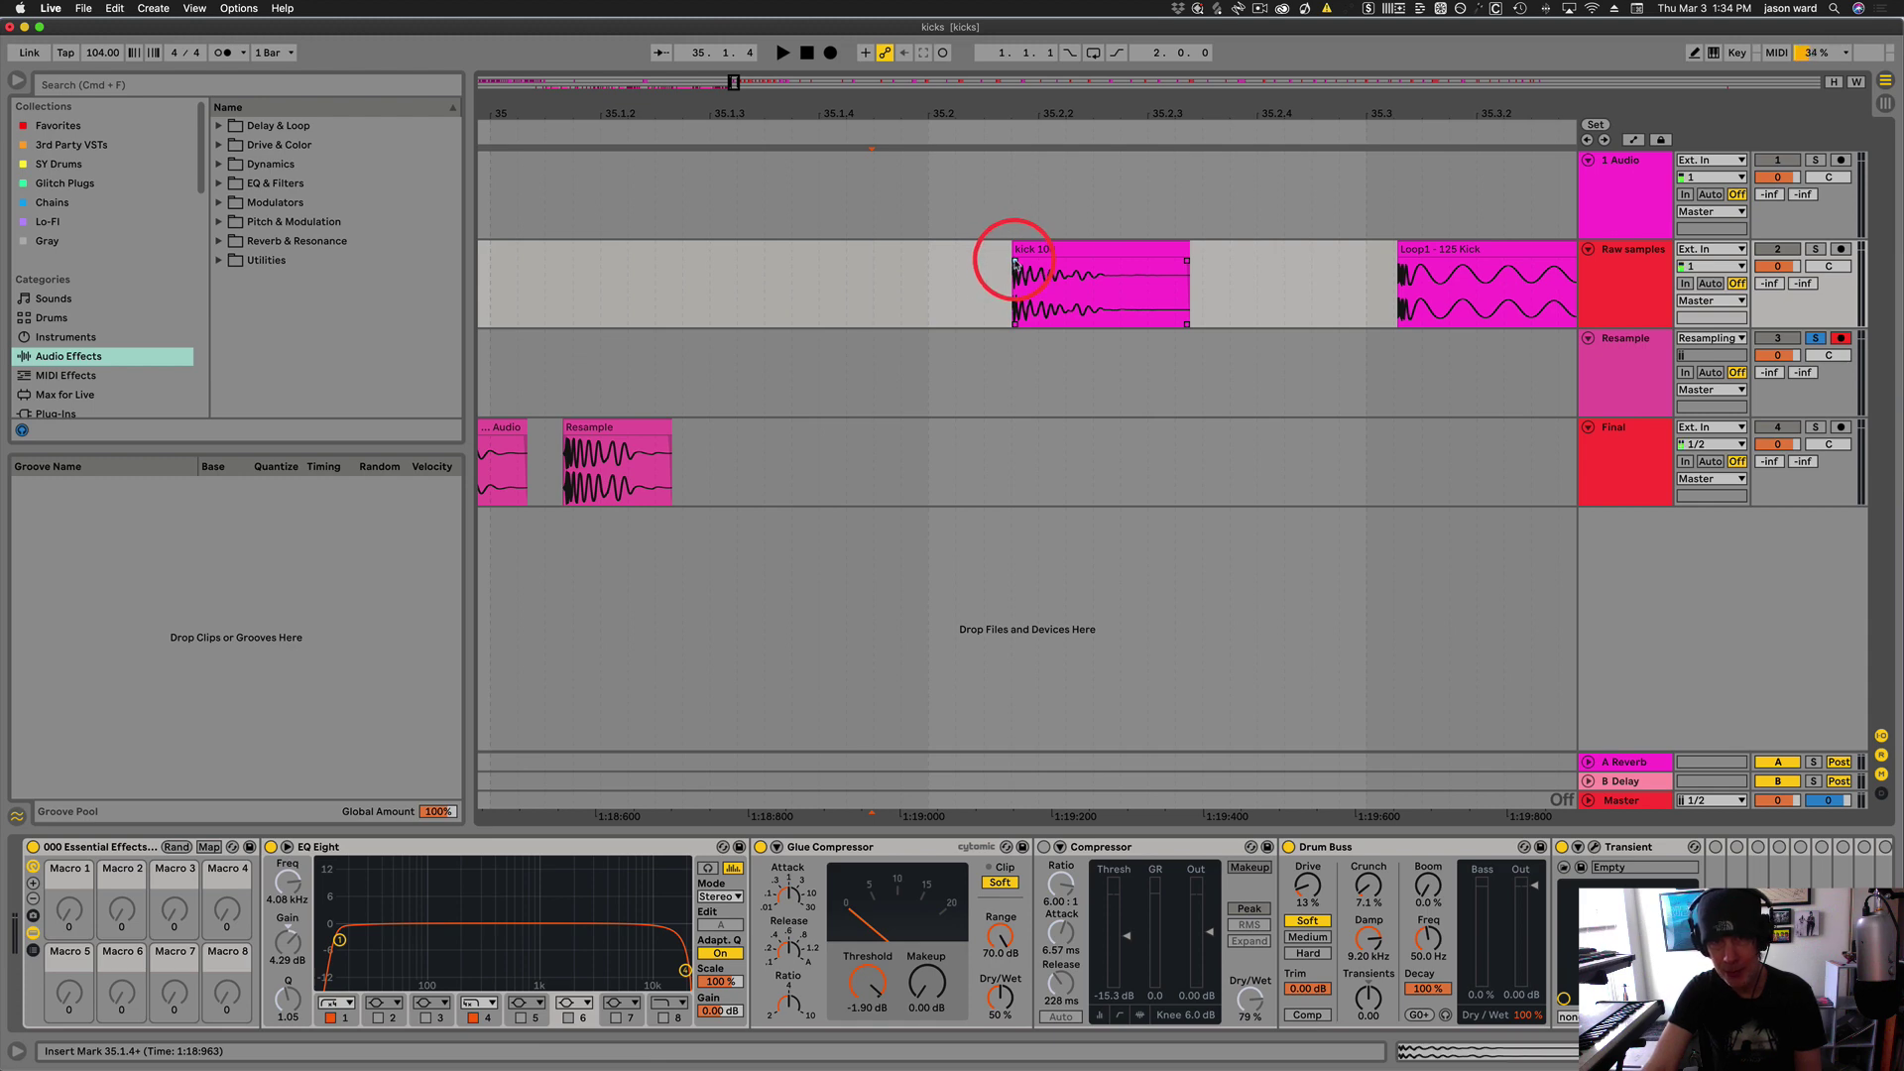
pyautogui.moveTo(1069, 268); pyautogui.dragTo(1030, 263)
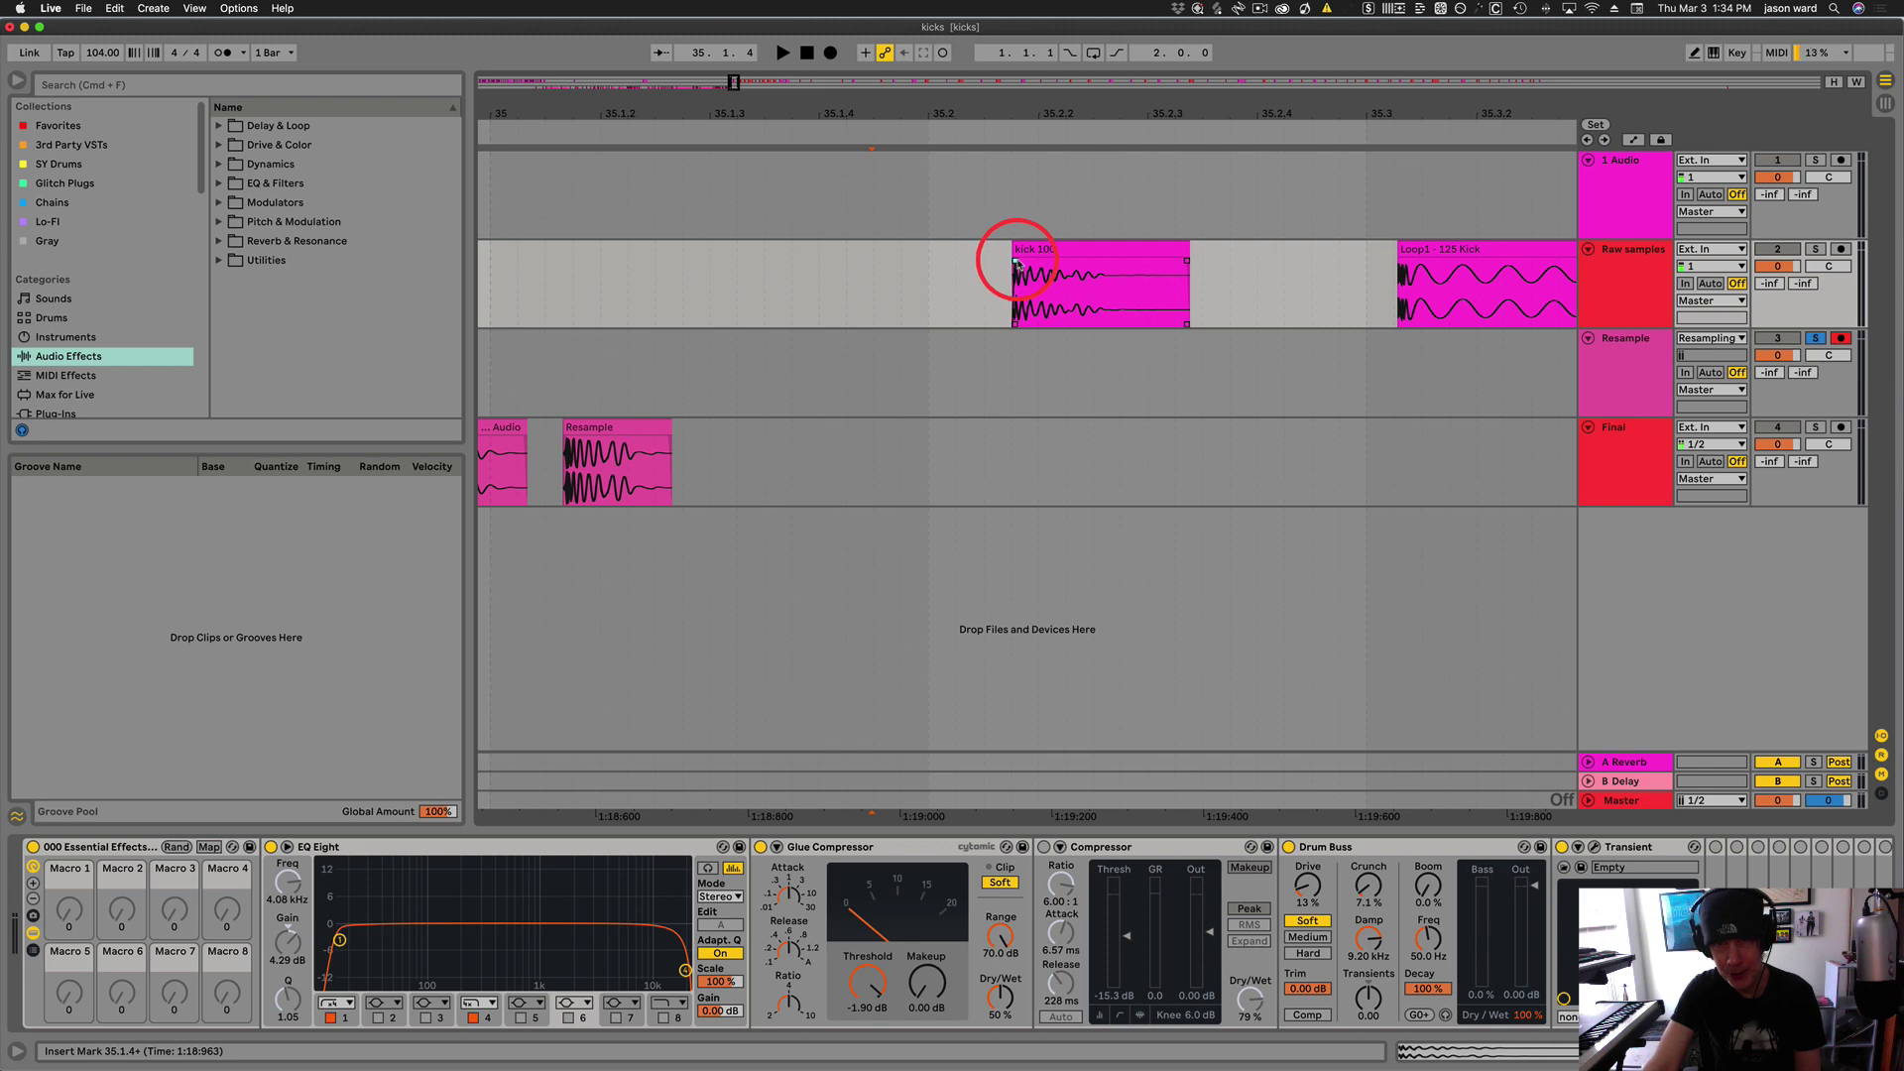
pyautogui.click(1024, 250)
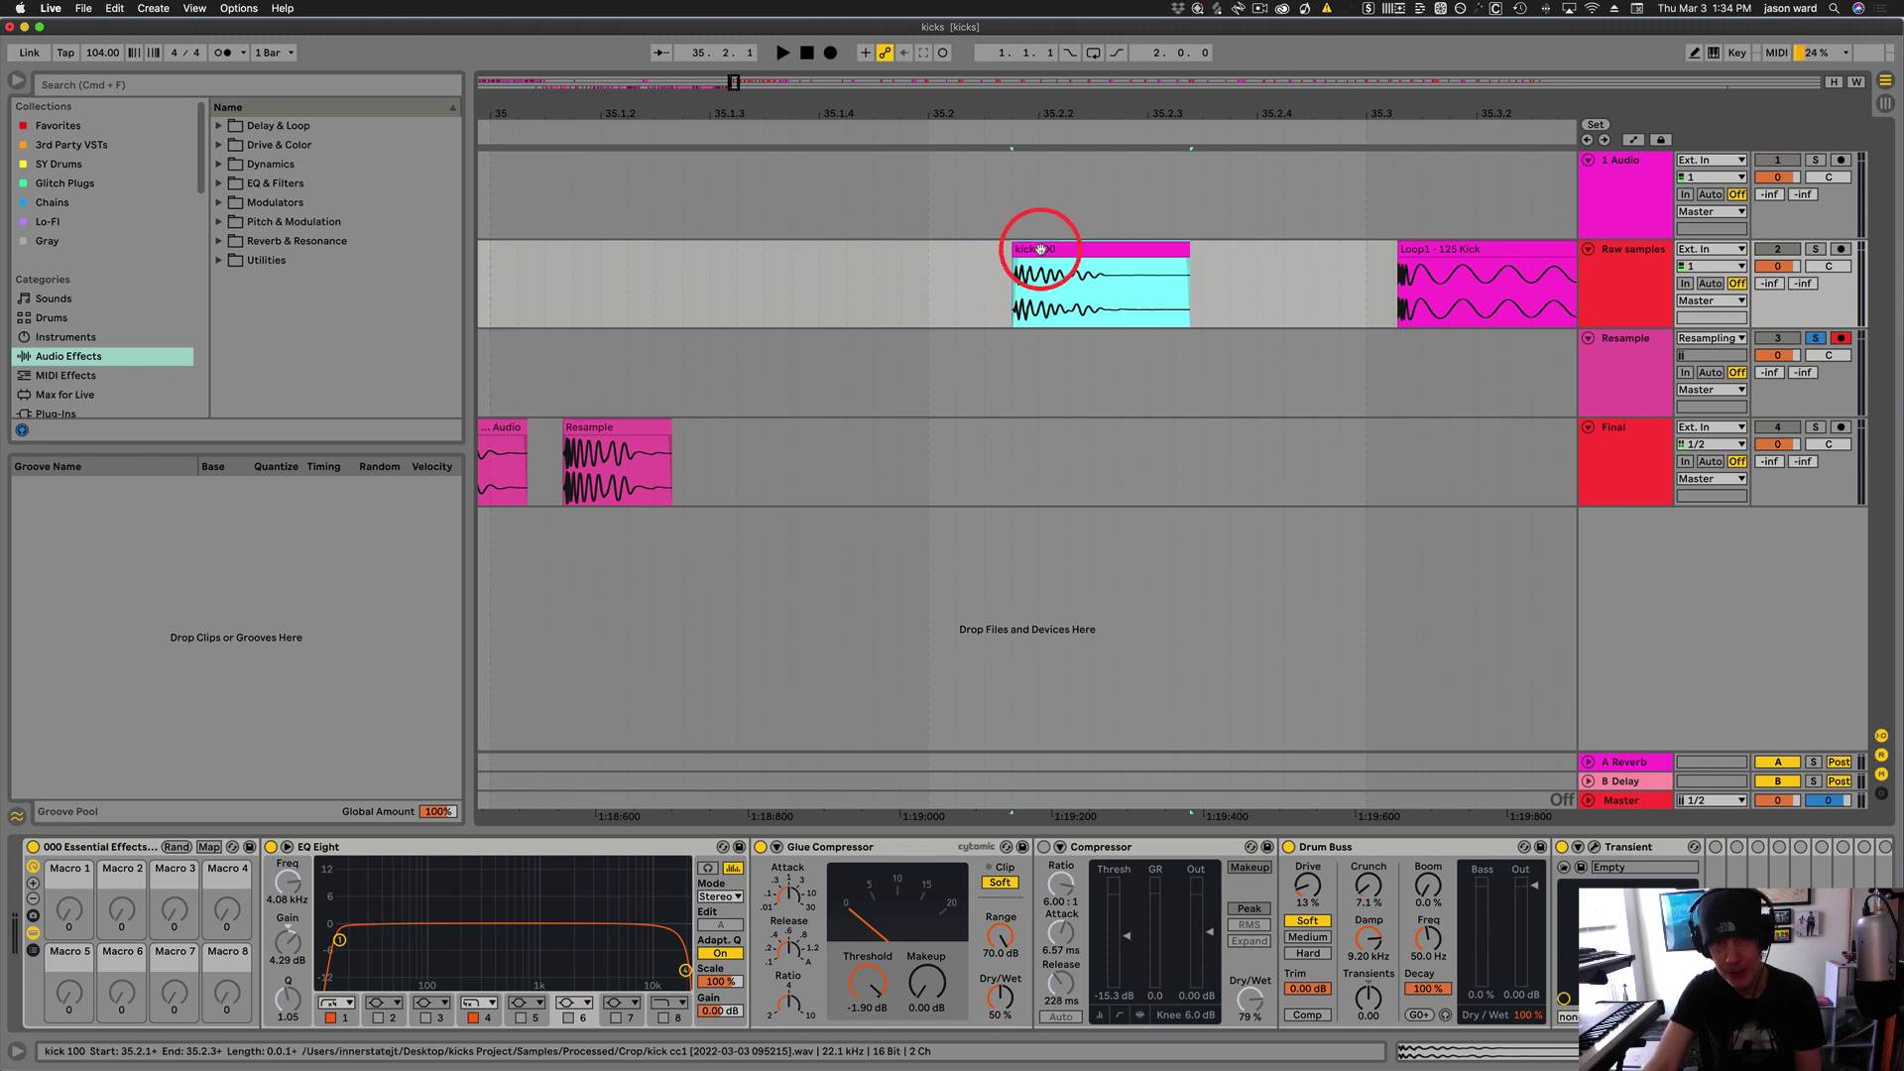
pyautogui.press('space')
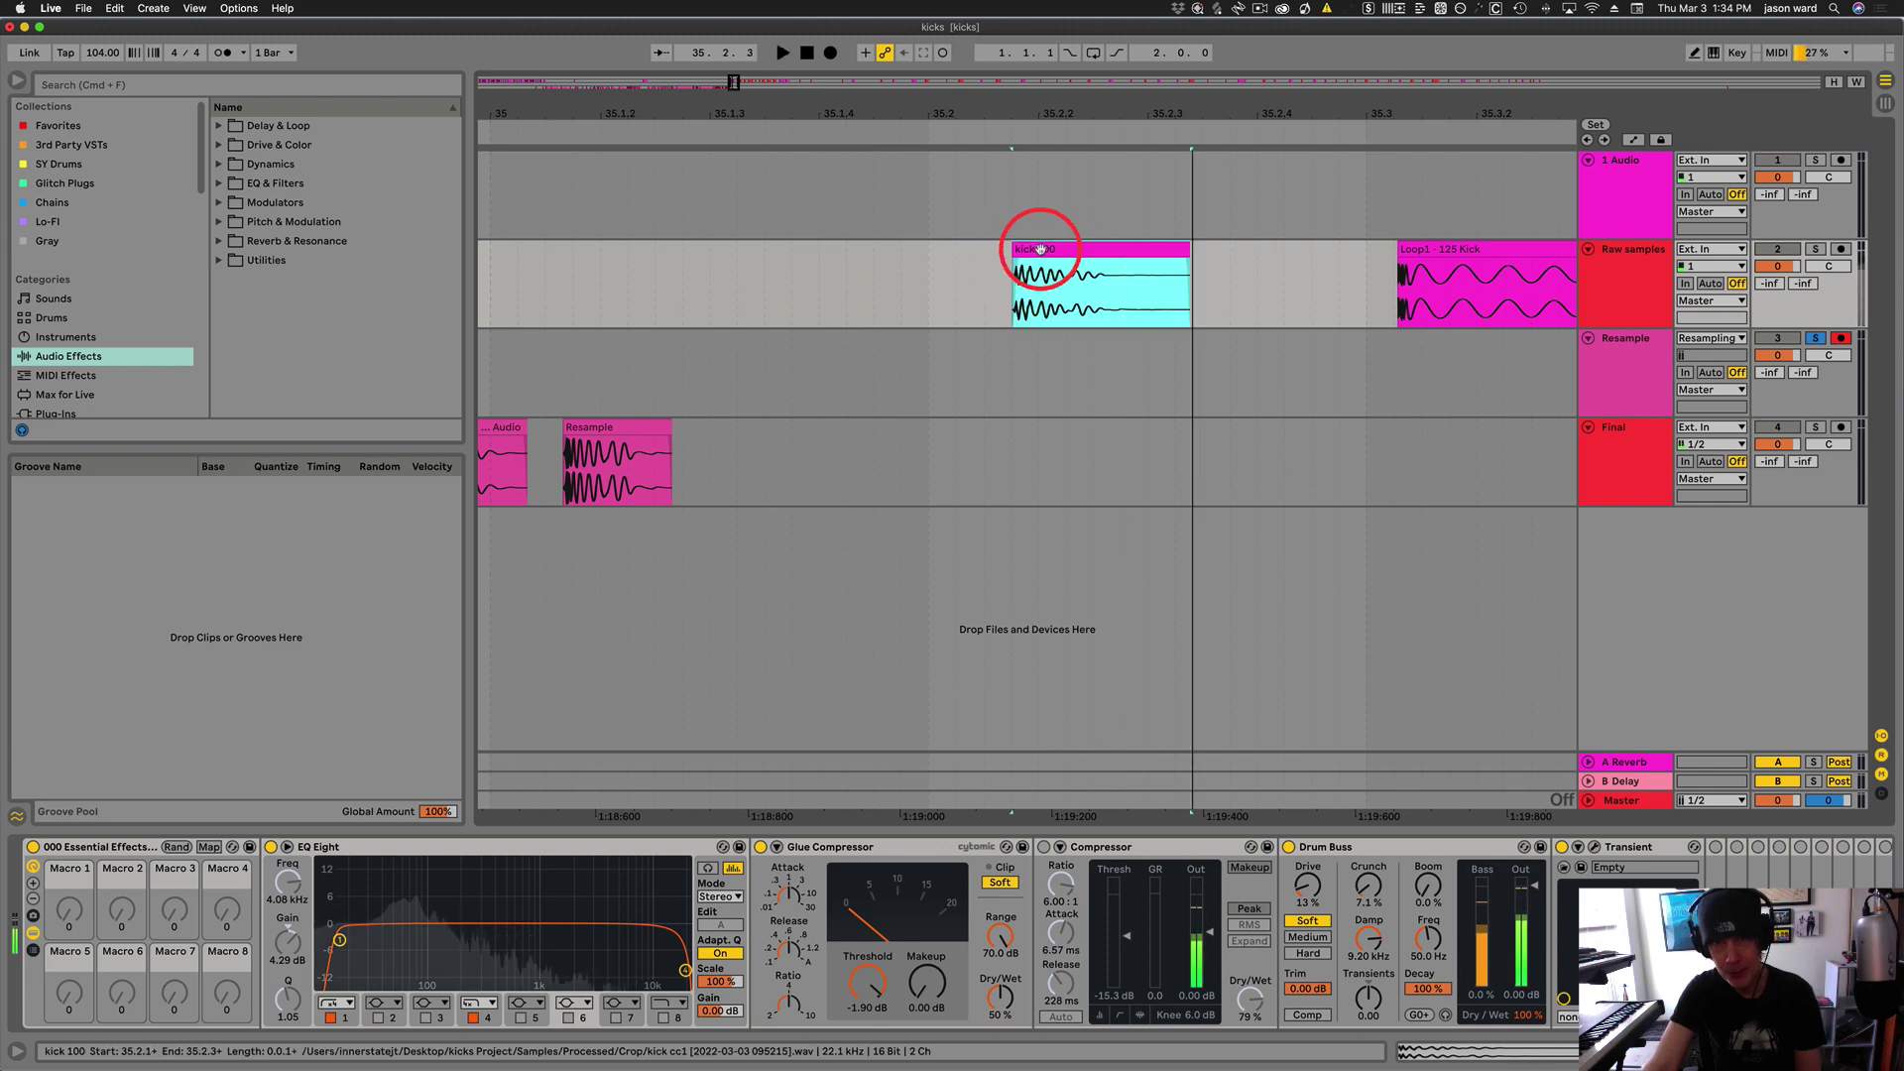
# Unsolo the Resample track and play kick 100 several times through the effects chain
pyautogui.click(1807, 249)
pyautogui.press('space')
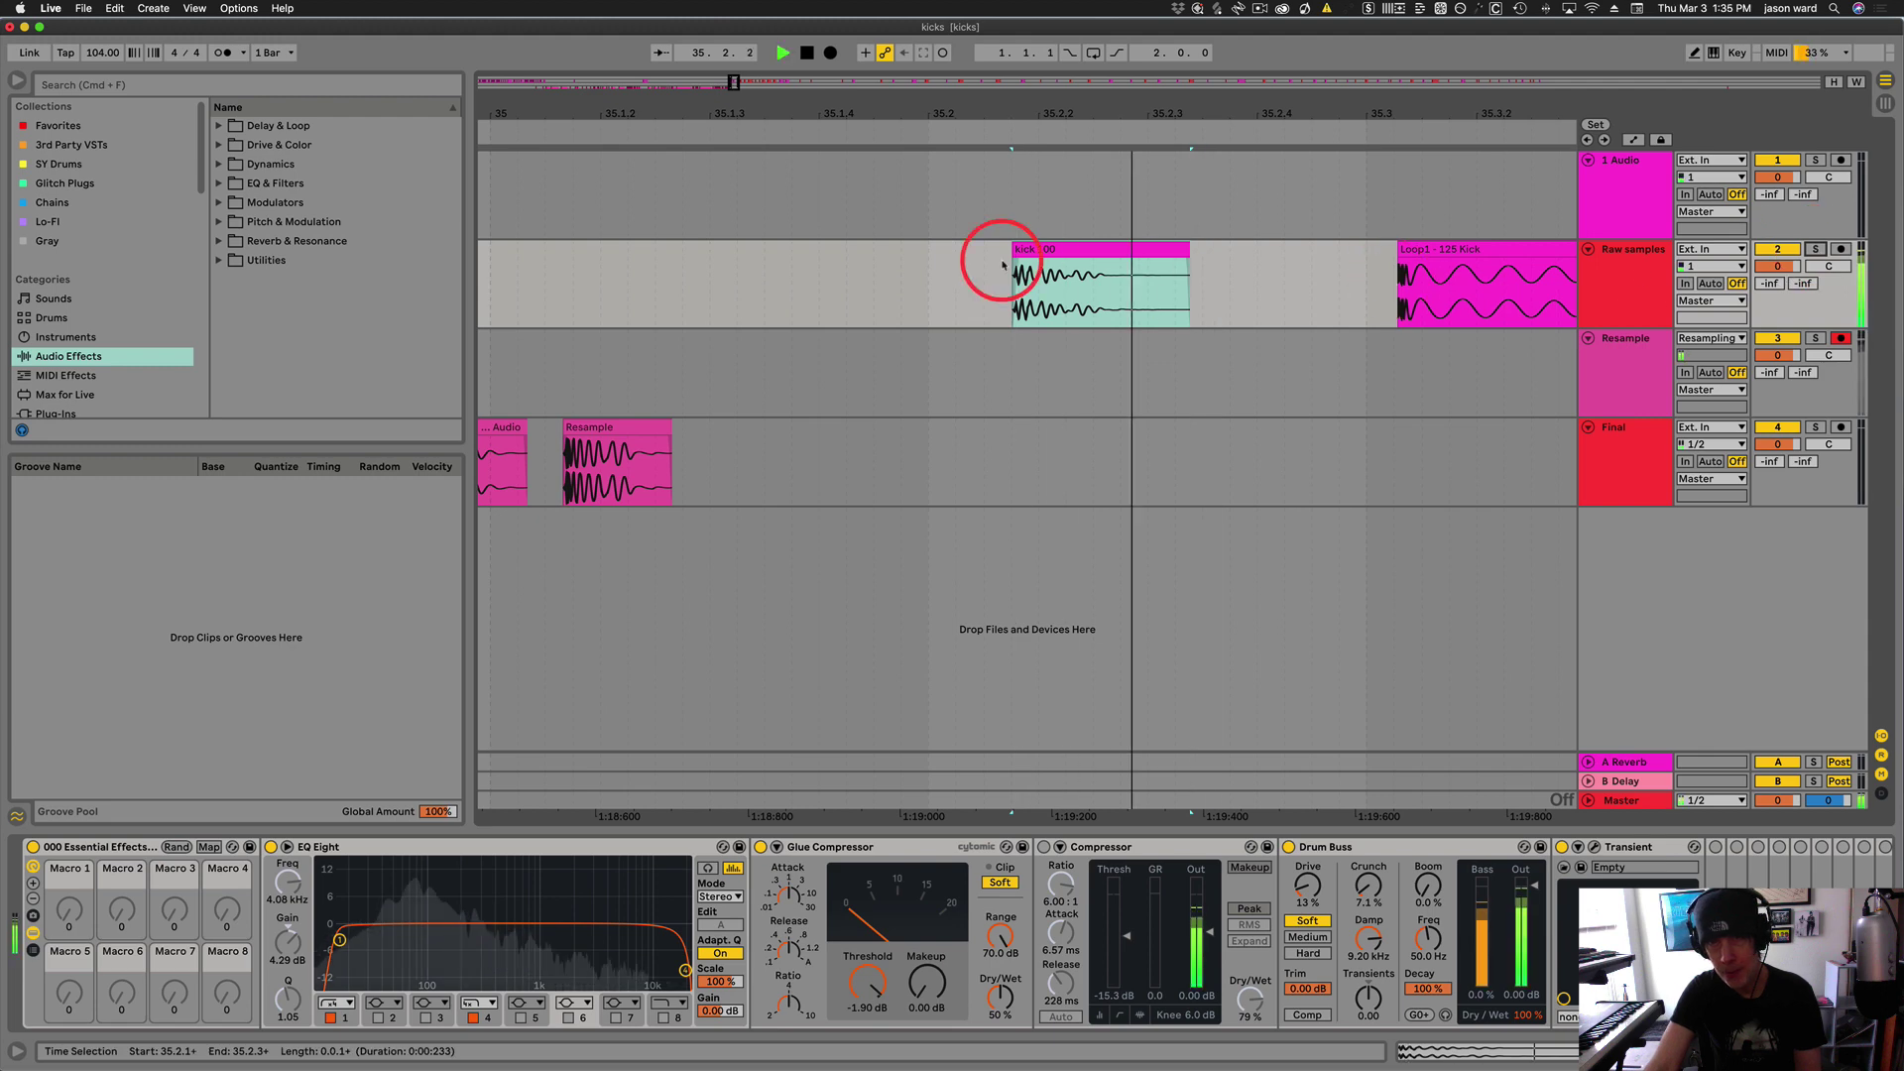
pyautogui.press('space')
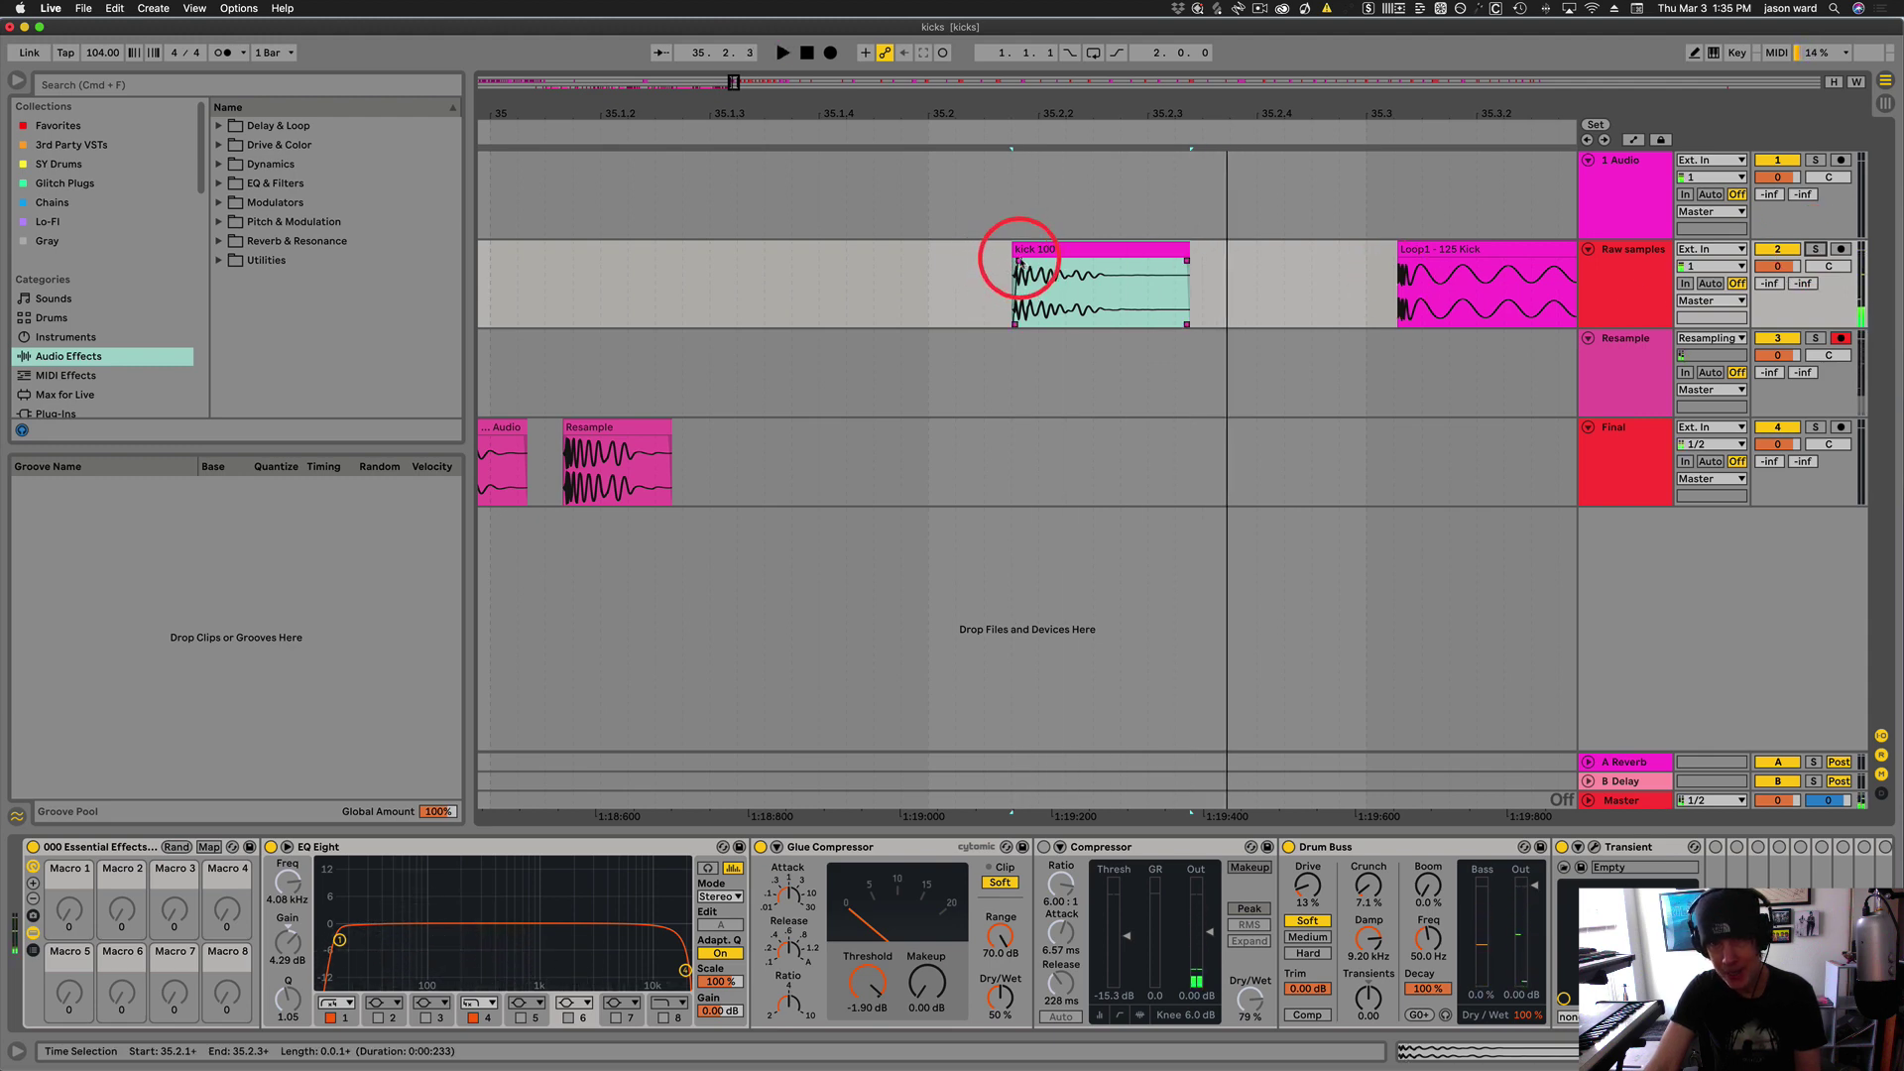
pyautogui.moveTo(1020, 262); pyautogui.dragTo(998, 262)
pyautogui.hotkey('alt', 'space')
pyautogui.hotkey('alt', 'space')
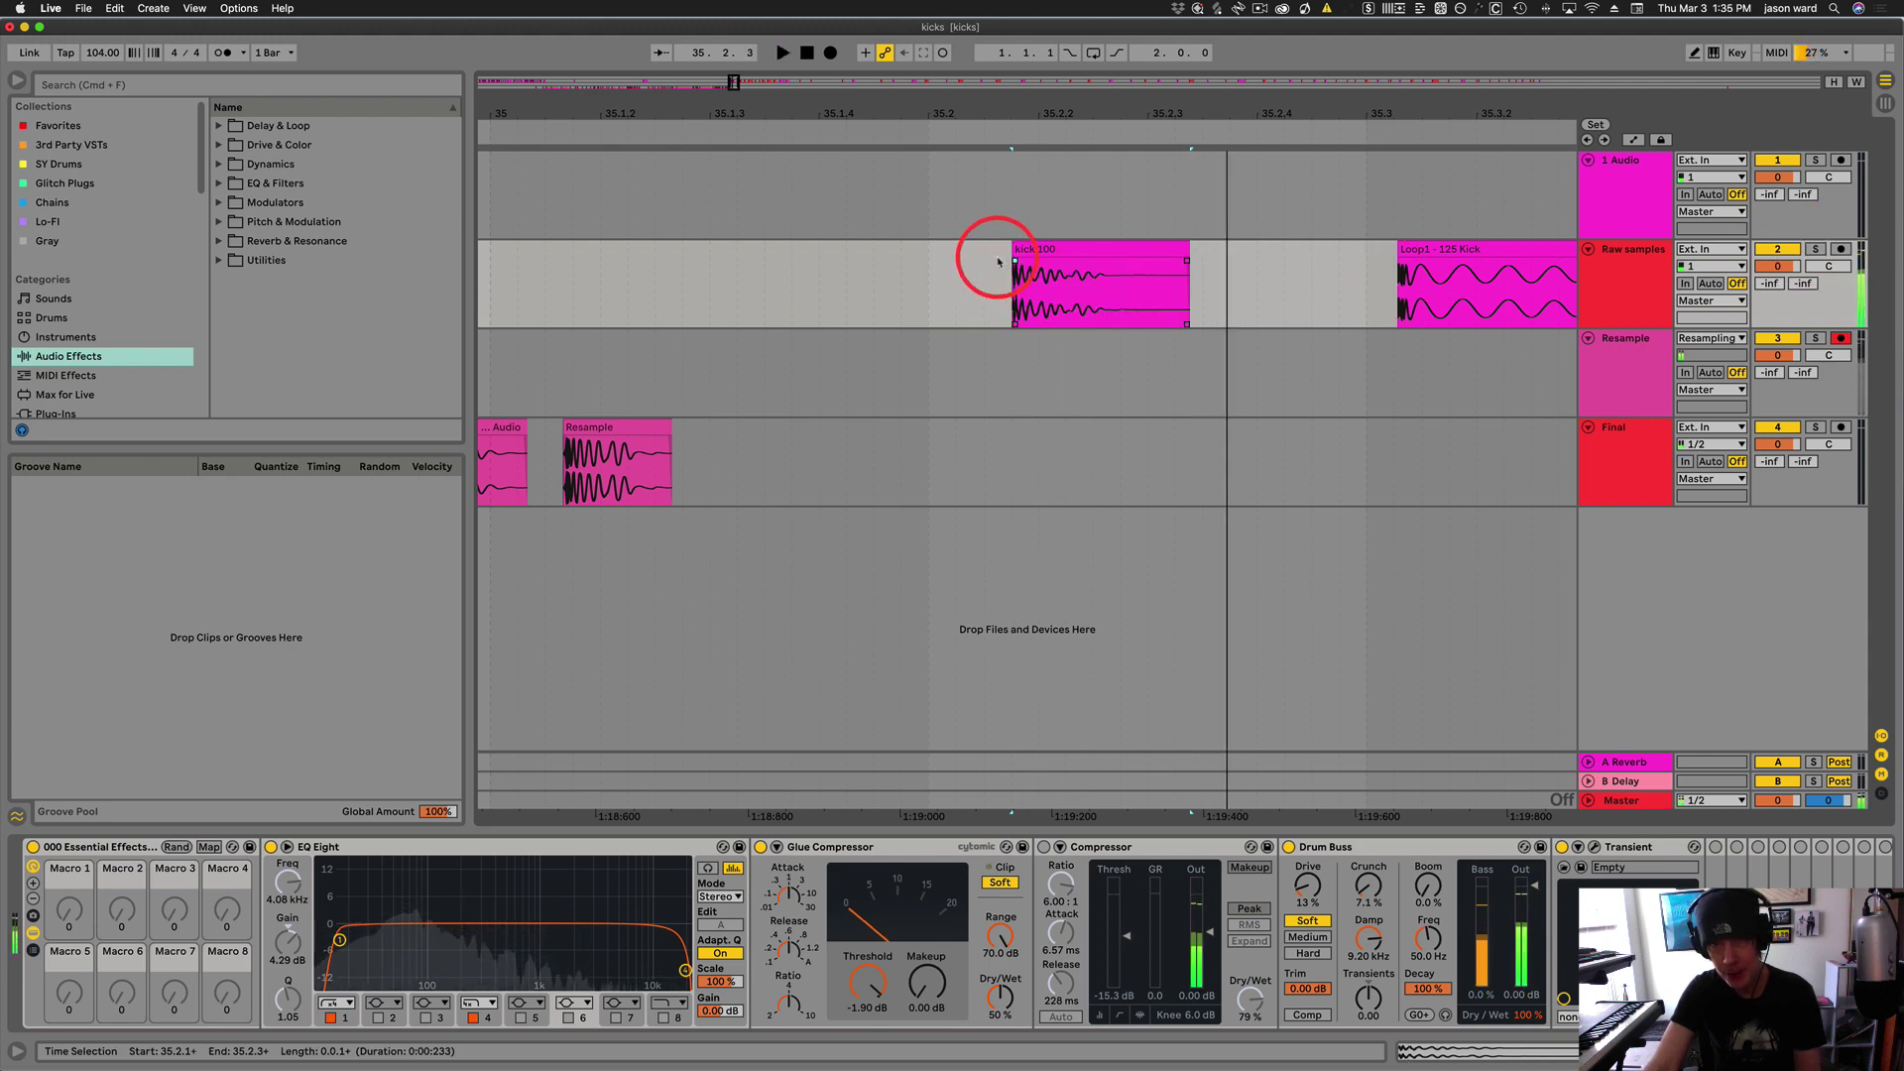
pyautogui.hotkey('alt', 'space')
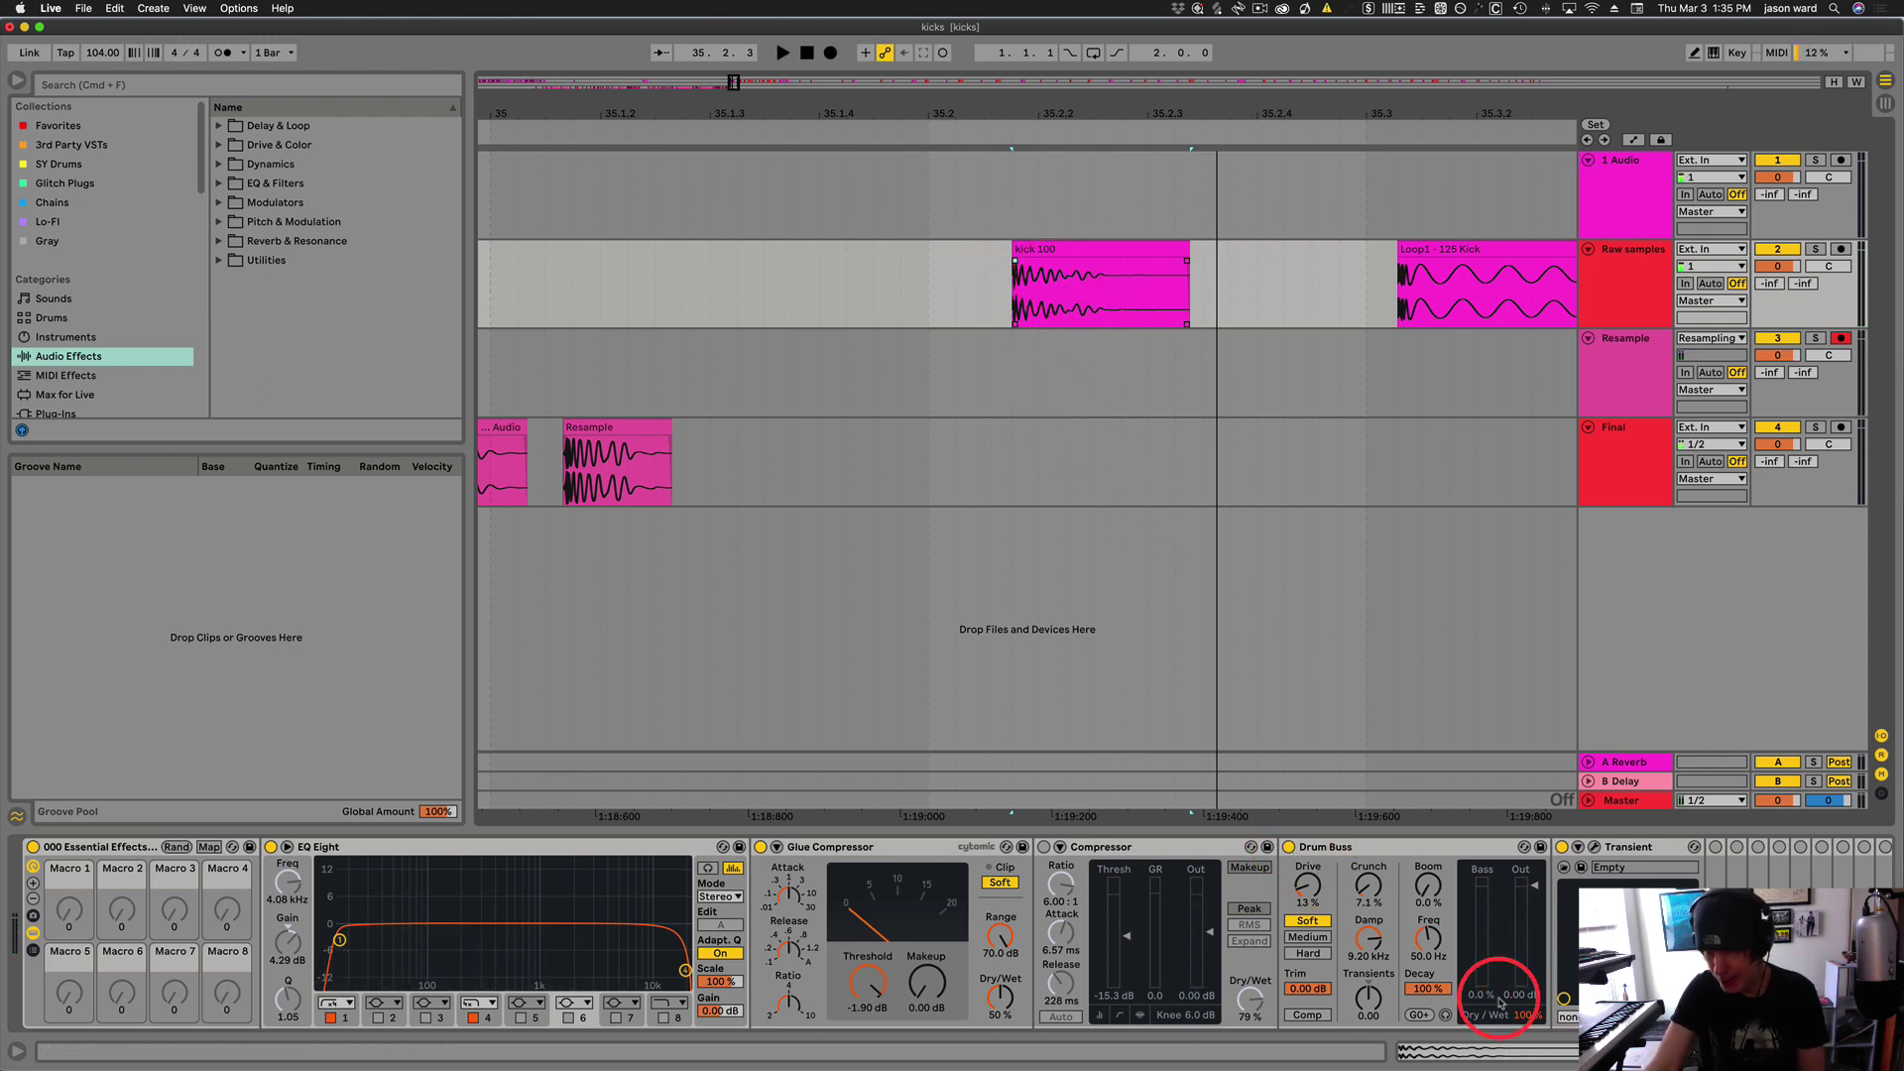
# Set the Drum Buss Dry/Wet to 74 %, then bypass Transient and Drum Buss and replay kick 100
pyautogui.moveTo(1524, 1015); pyautogui.dragTo(1528, 1018)
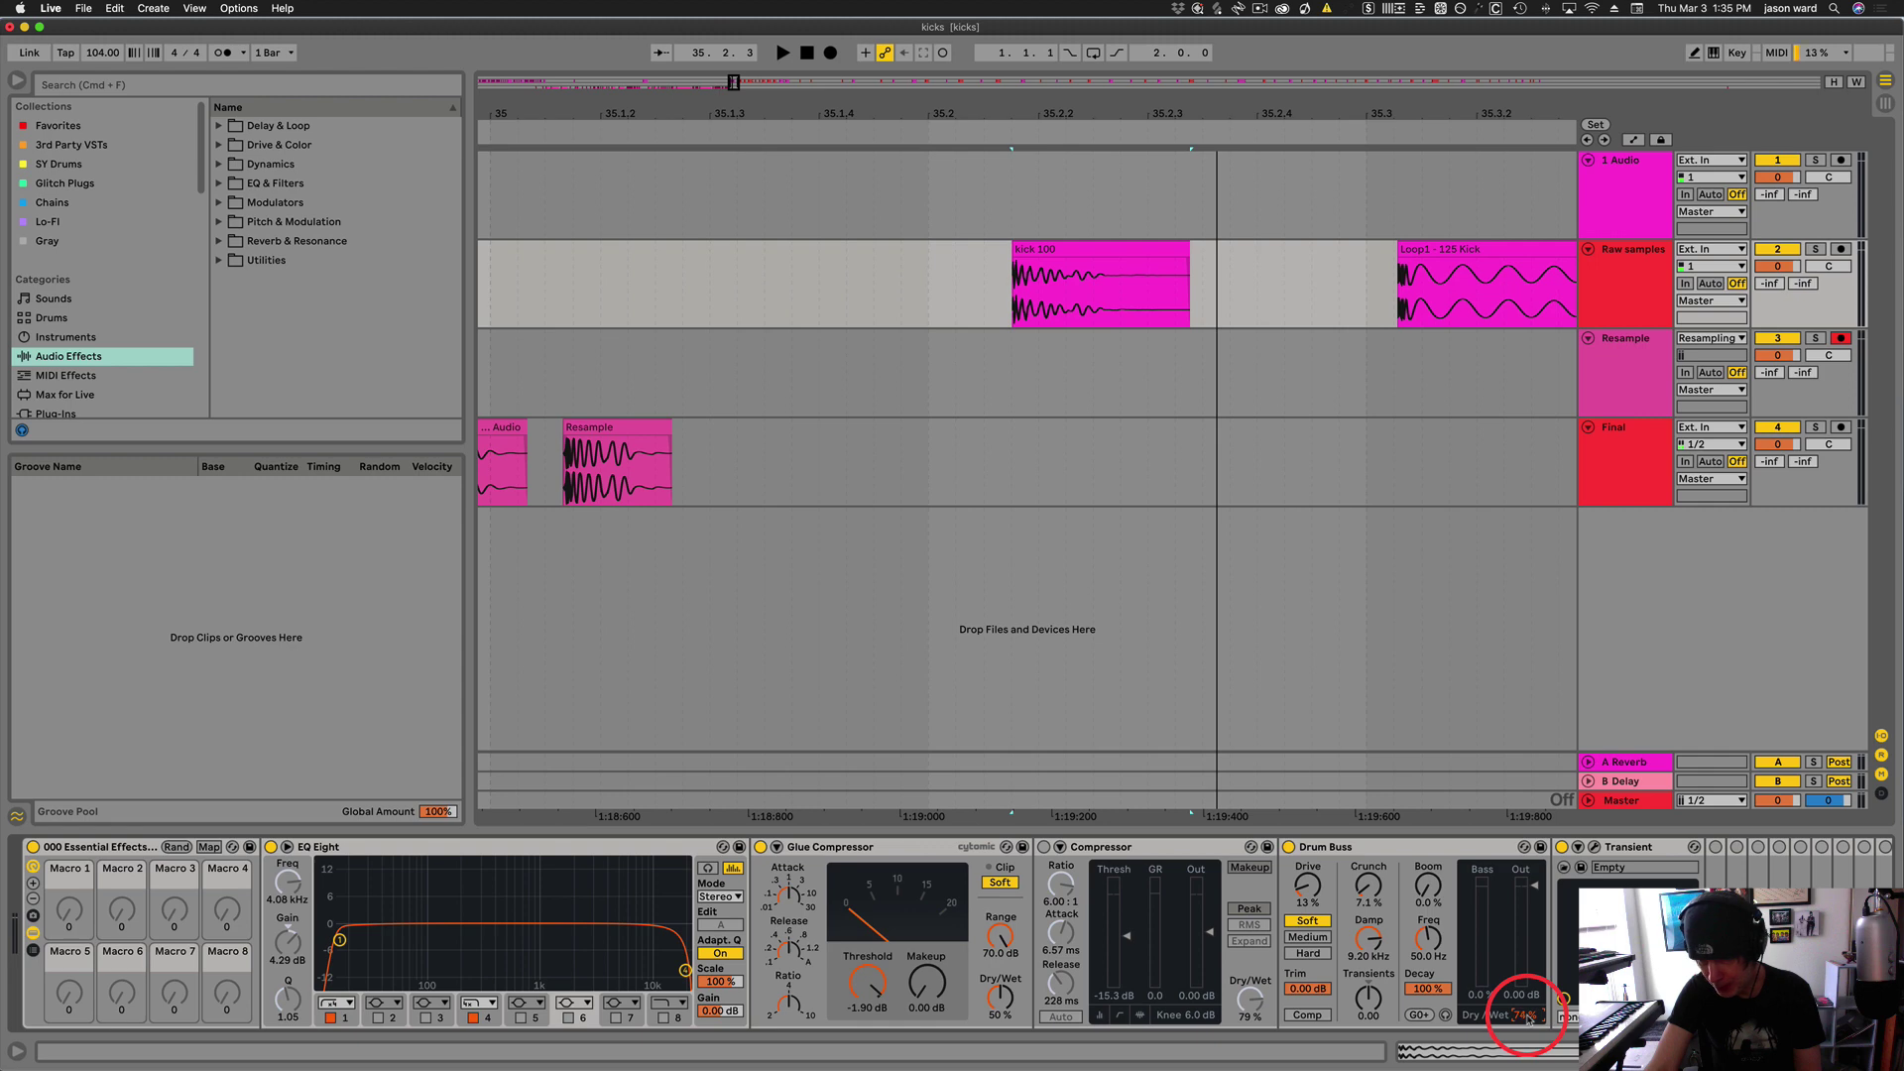
pyautogui.click(1563, 848)
pyautogui.click(1289, 848)
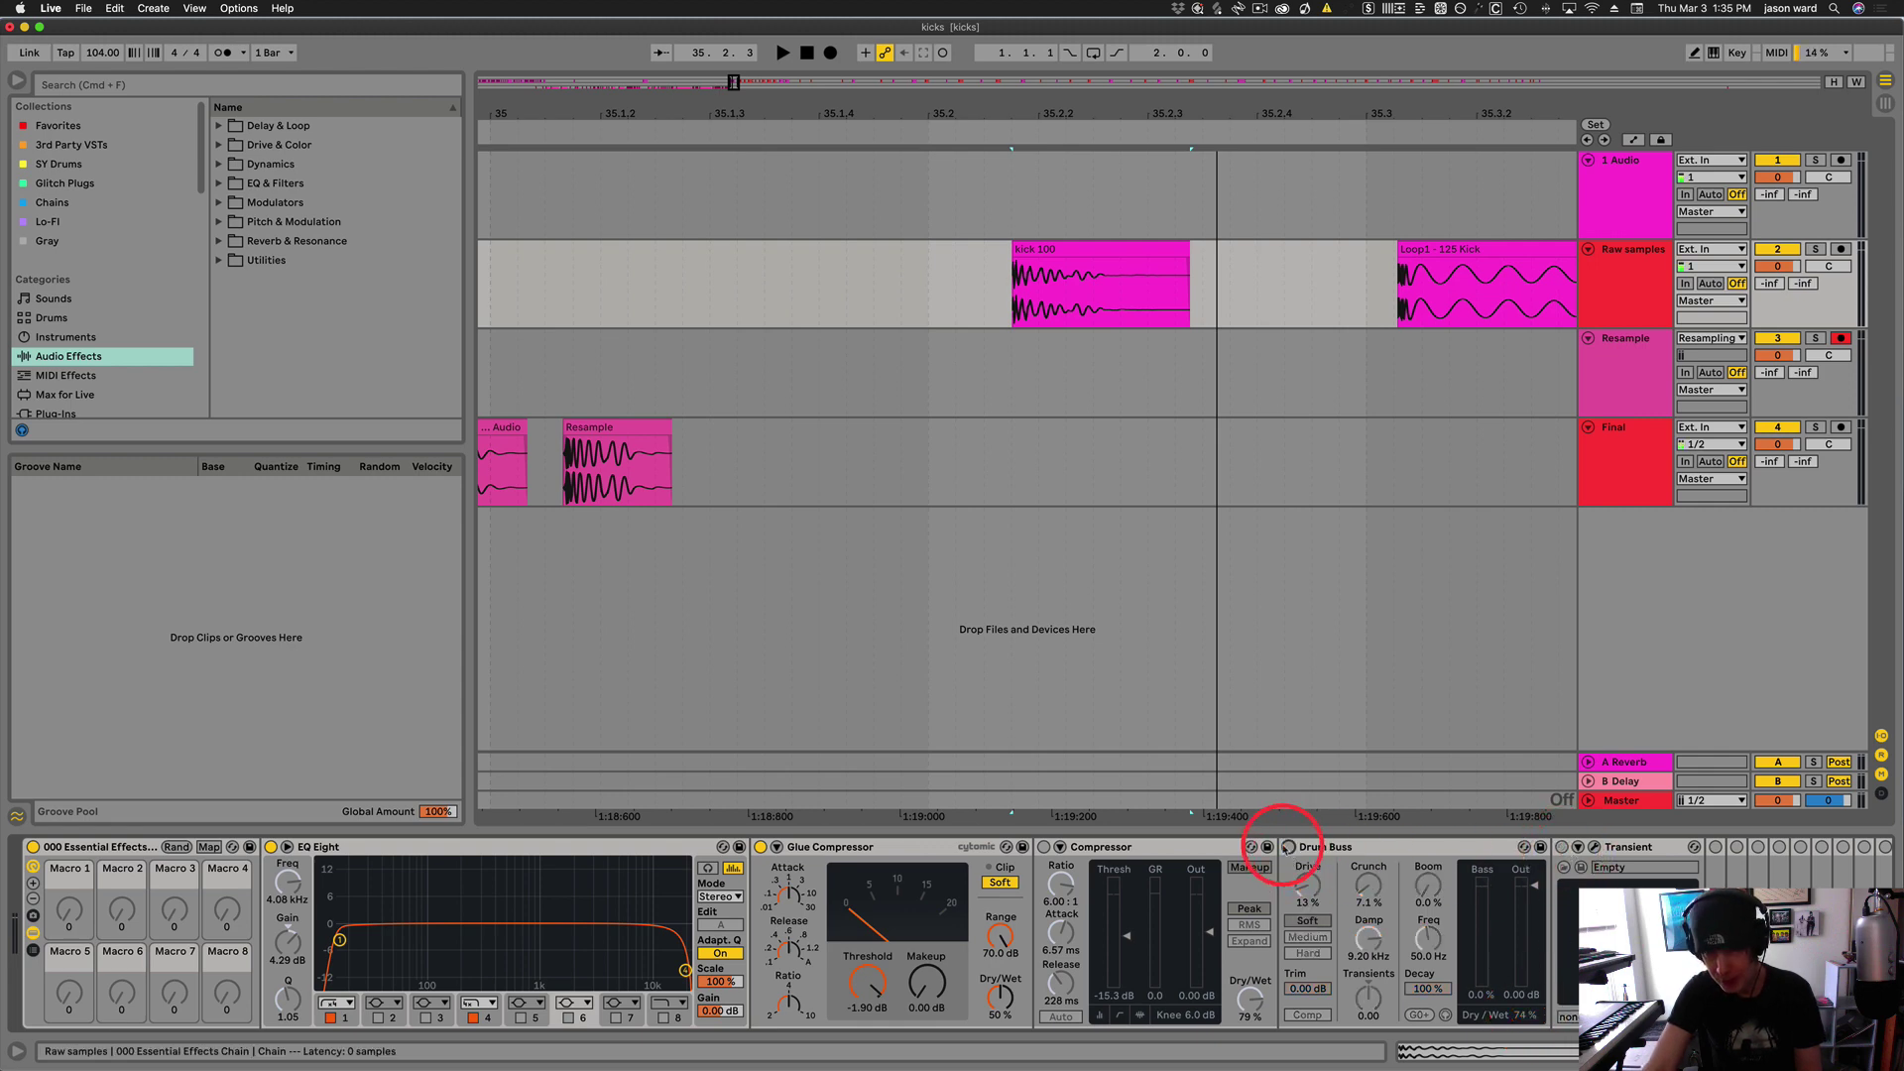
pyautogui.press('space')
pyautogui.press('space')
pyautogui.press('space')
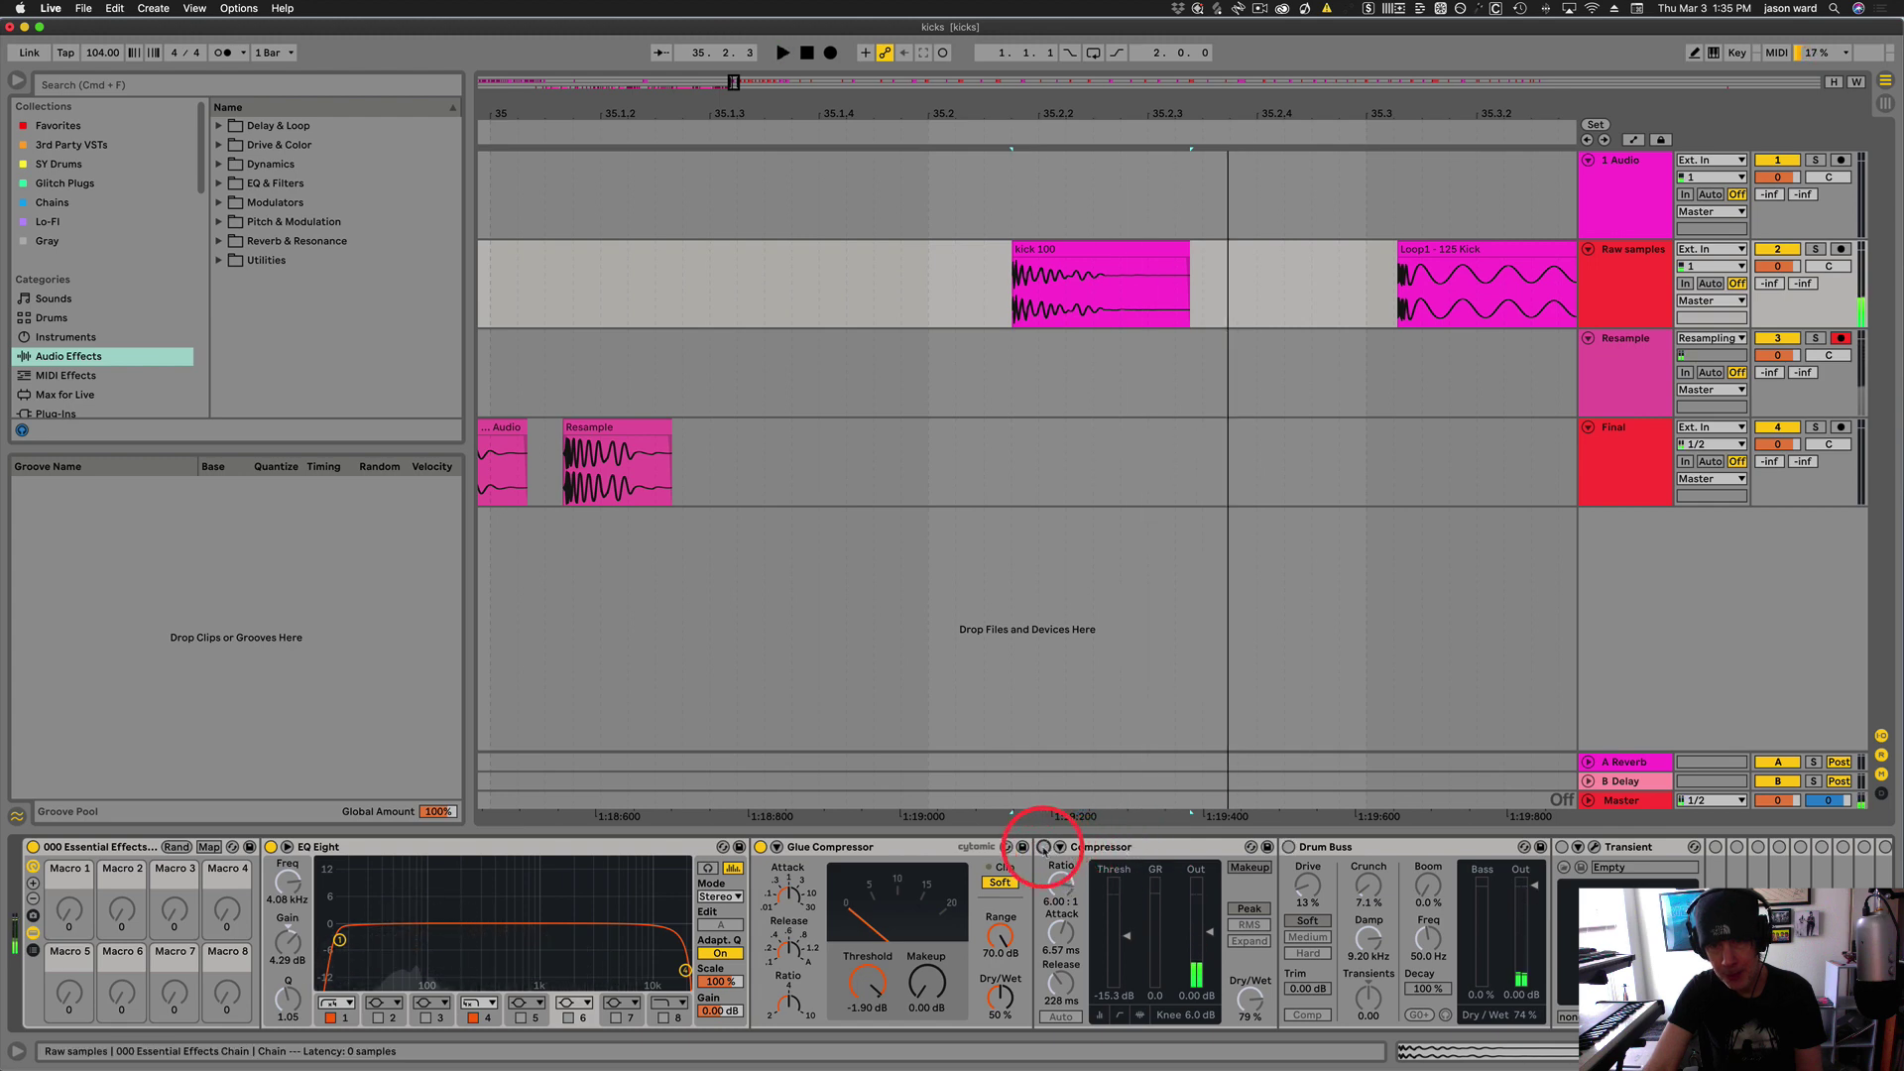
# Enable the Compressor, set its threshold to -18.7 dB, and replay kick 100
pyautogui.click(1043, 847)
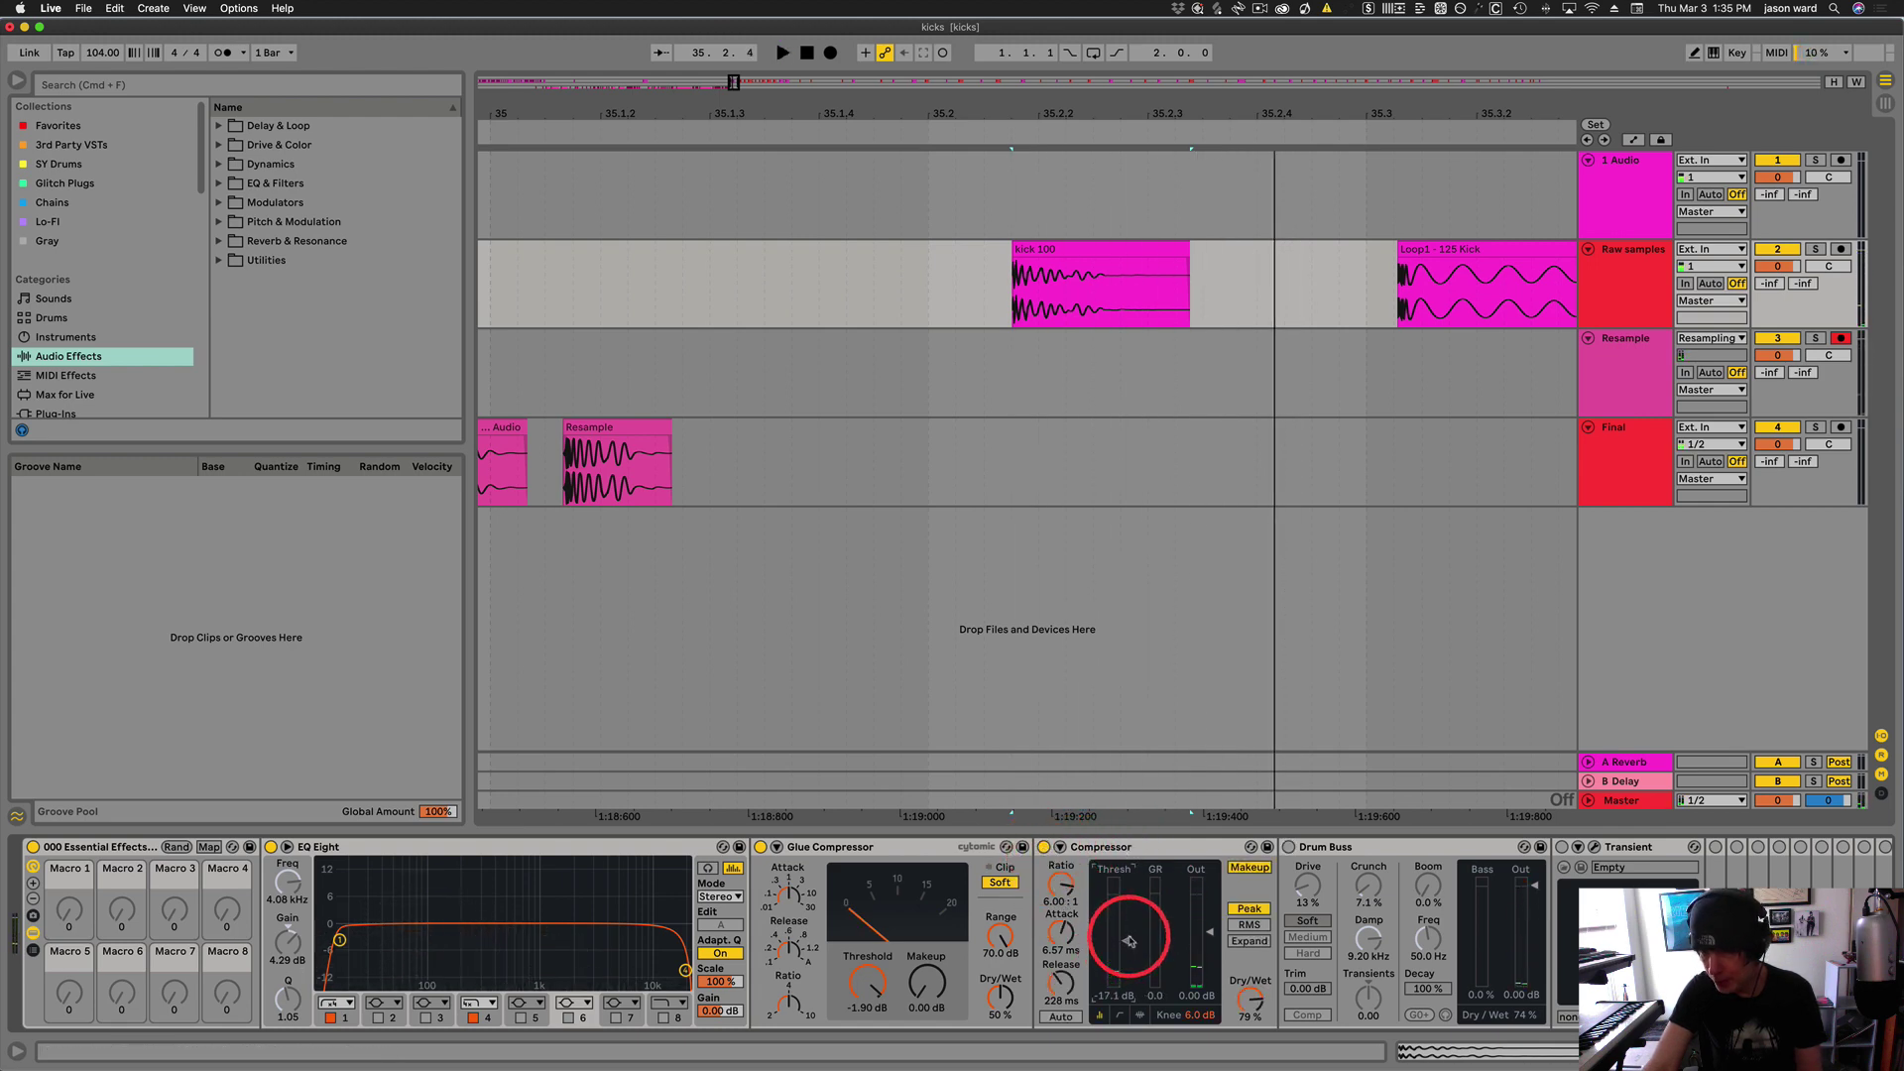
pyautogui.moveTo(1129, 942); pyautogui.dragTo(1130, 947)
pyautogui.press('space')
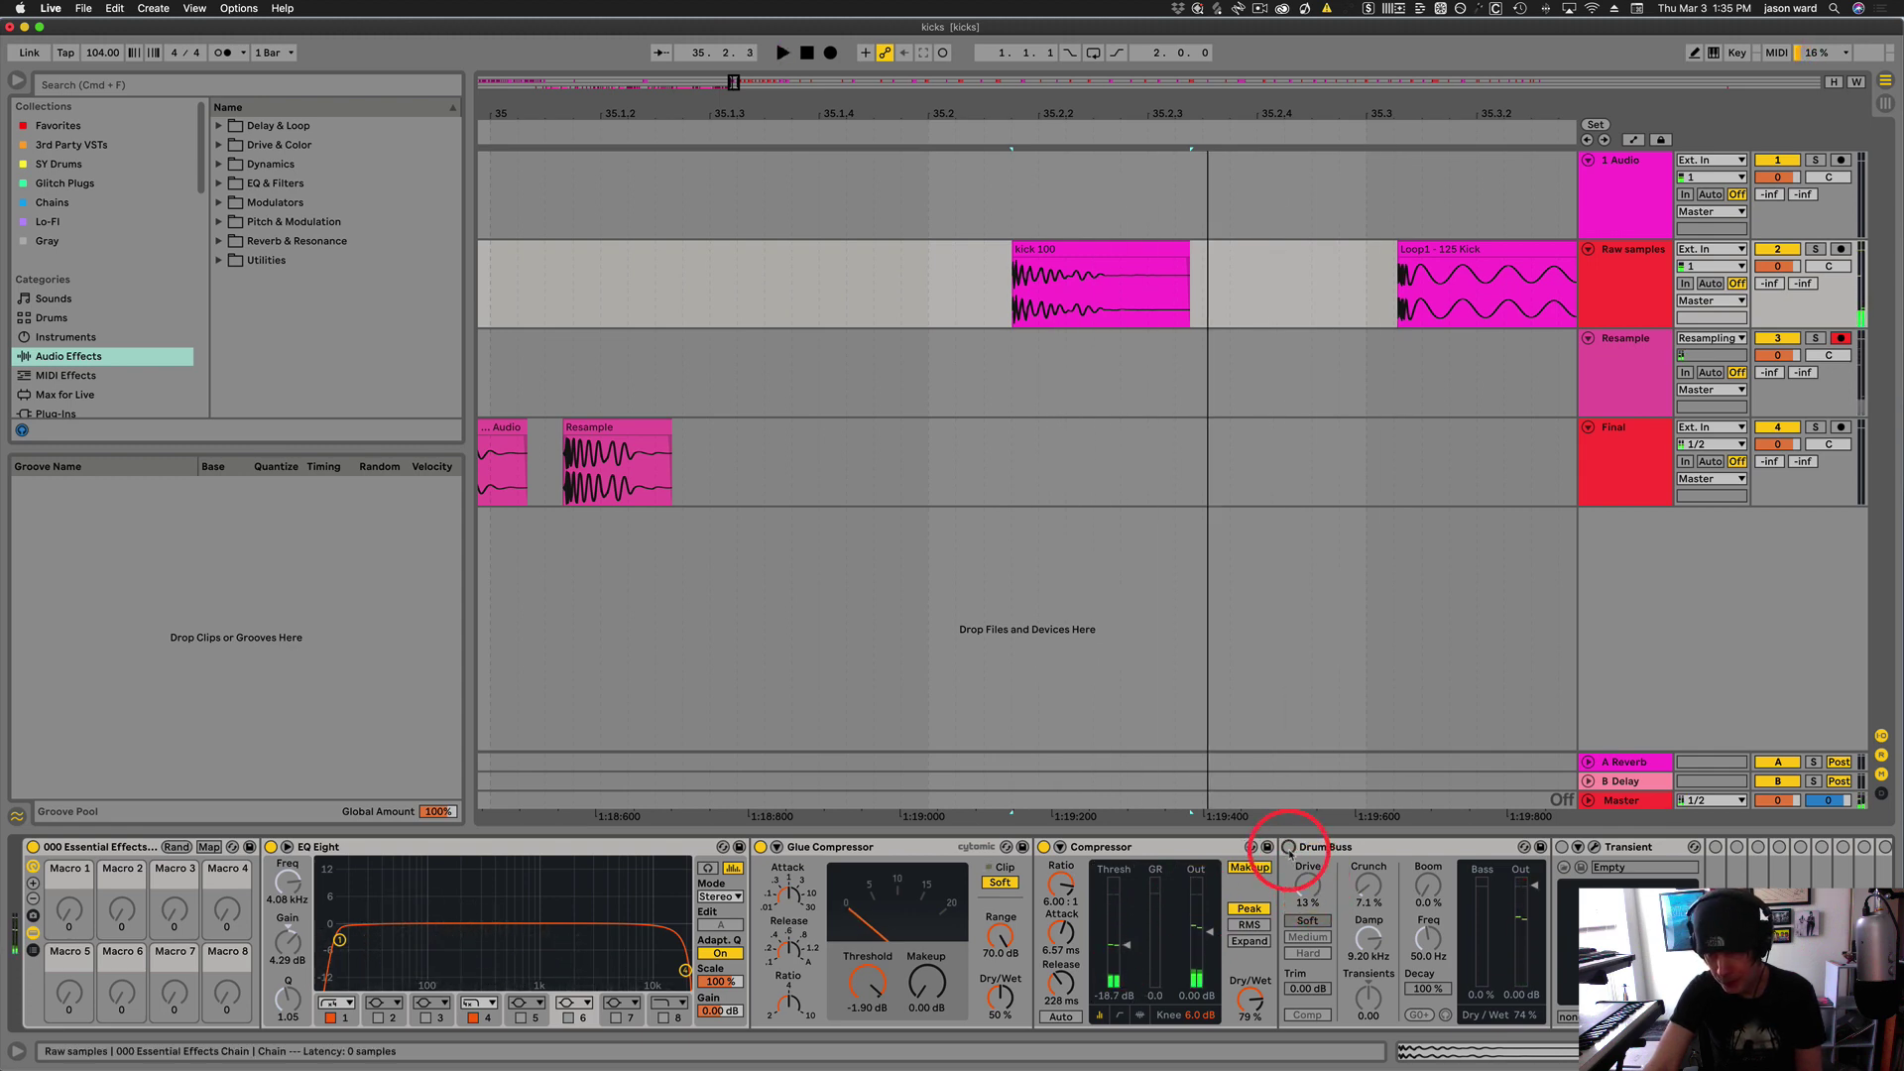
# Turn Drum Buss back on, set its Crunch to 4.8 %, and play kick 100
pyautogui.click(1289, 848)
pyautogui.press('space')
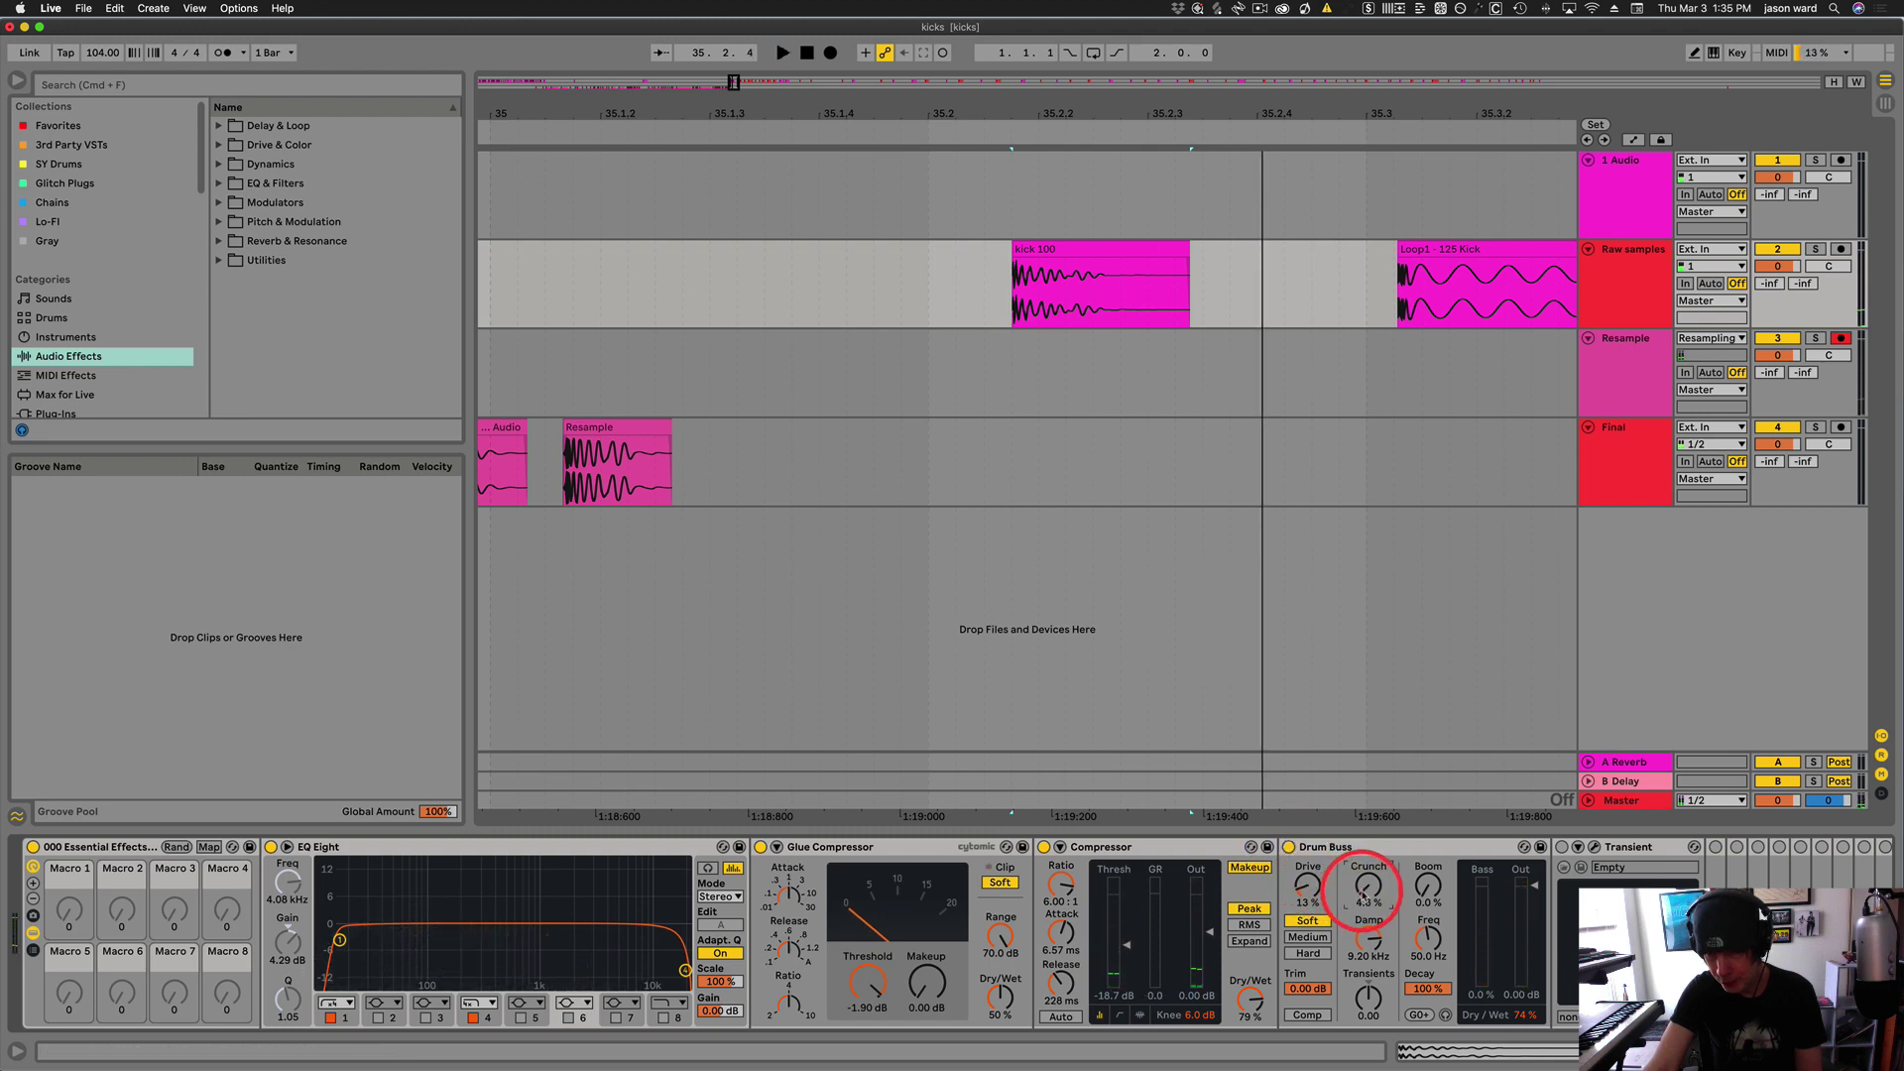
pyautogui.press('space')
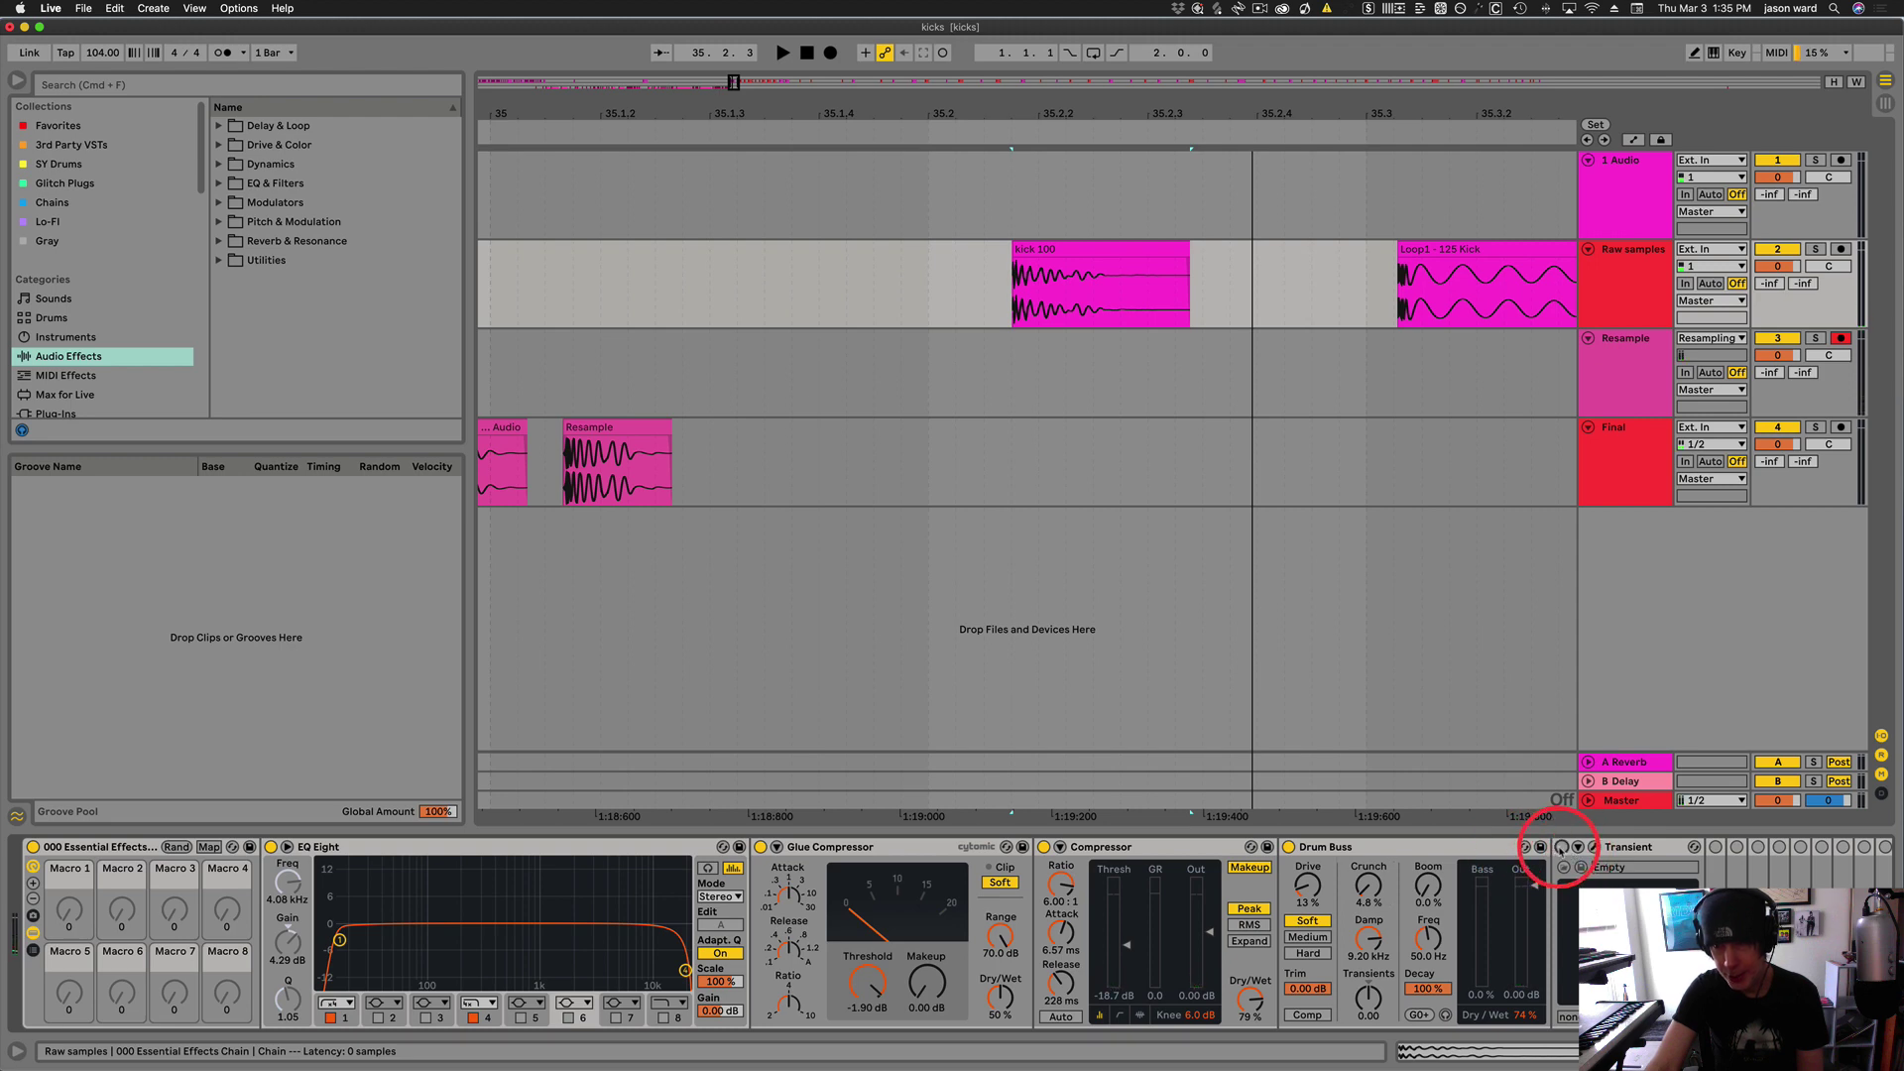
# Compare kick 100 with the Transient device on and off, leaving the device enabled
pyautogui.click(1561, 847)
pyautogui.press('space')
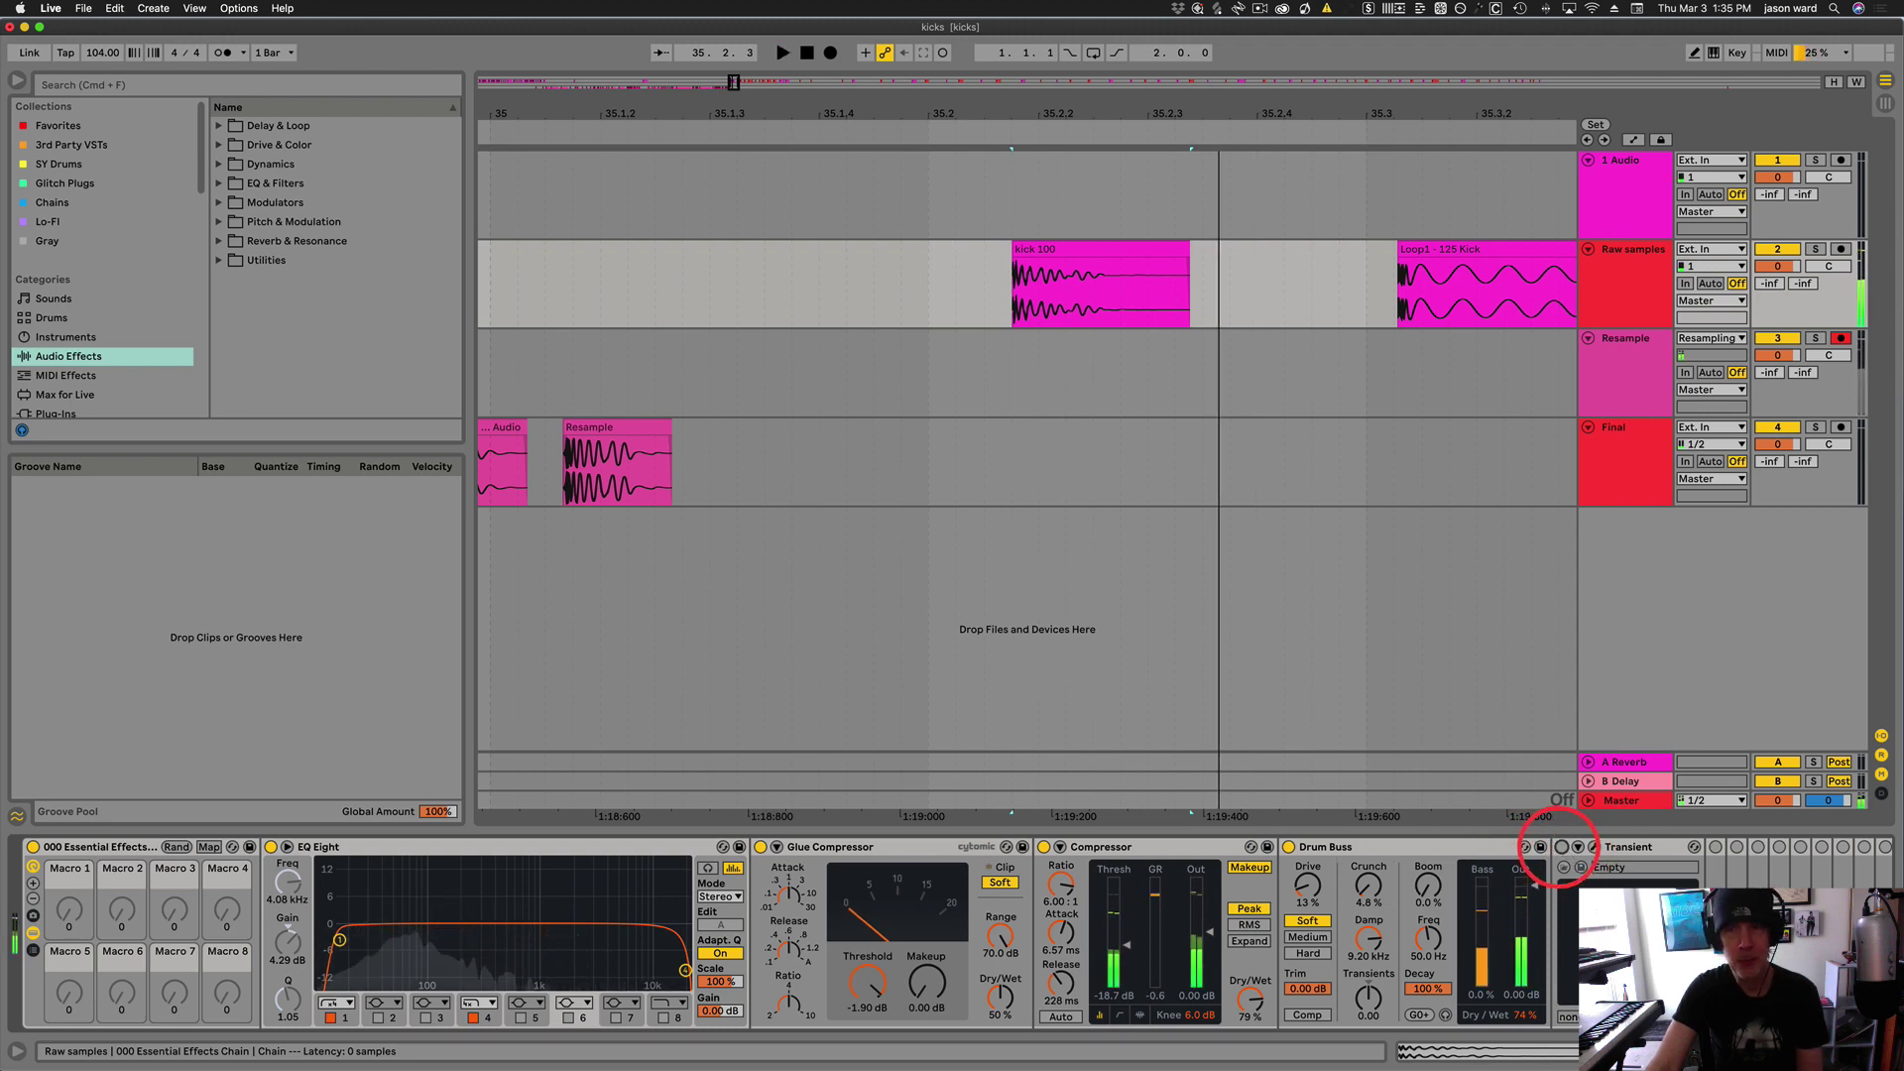
pyautogui.click(1562, 847)
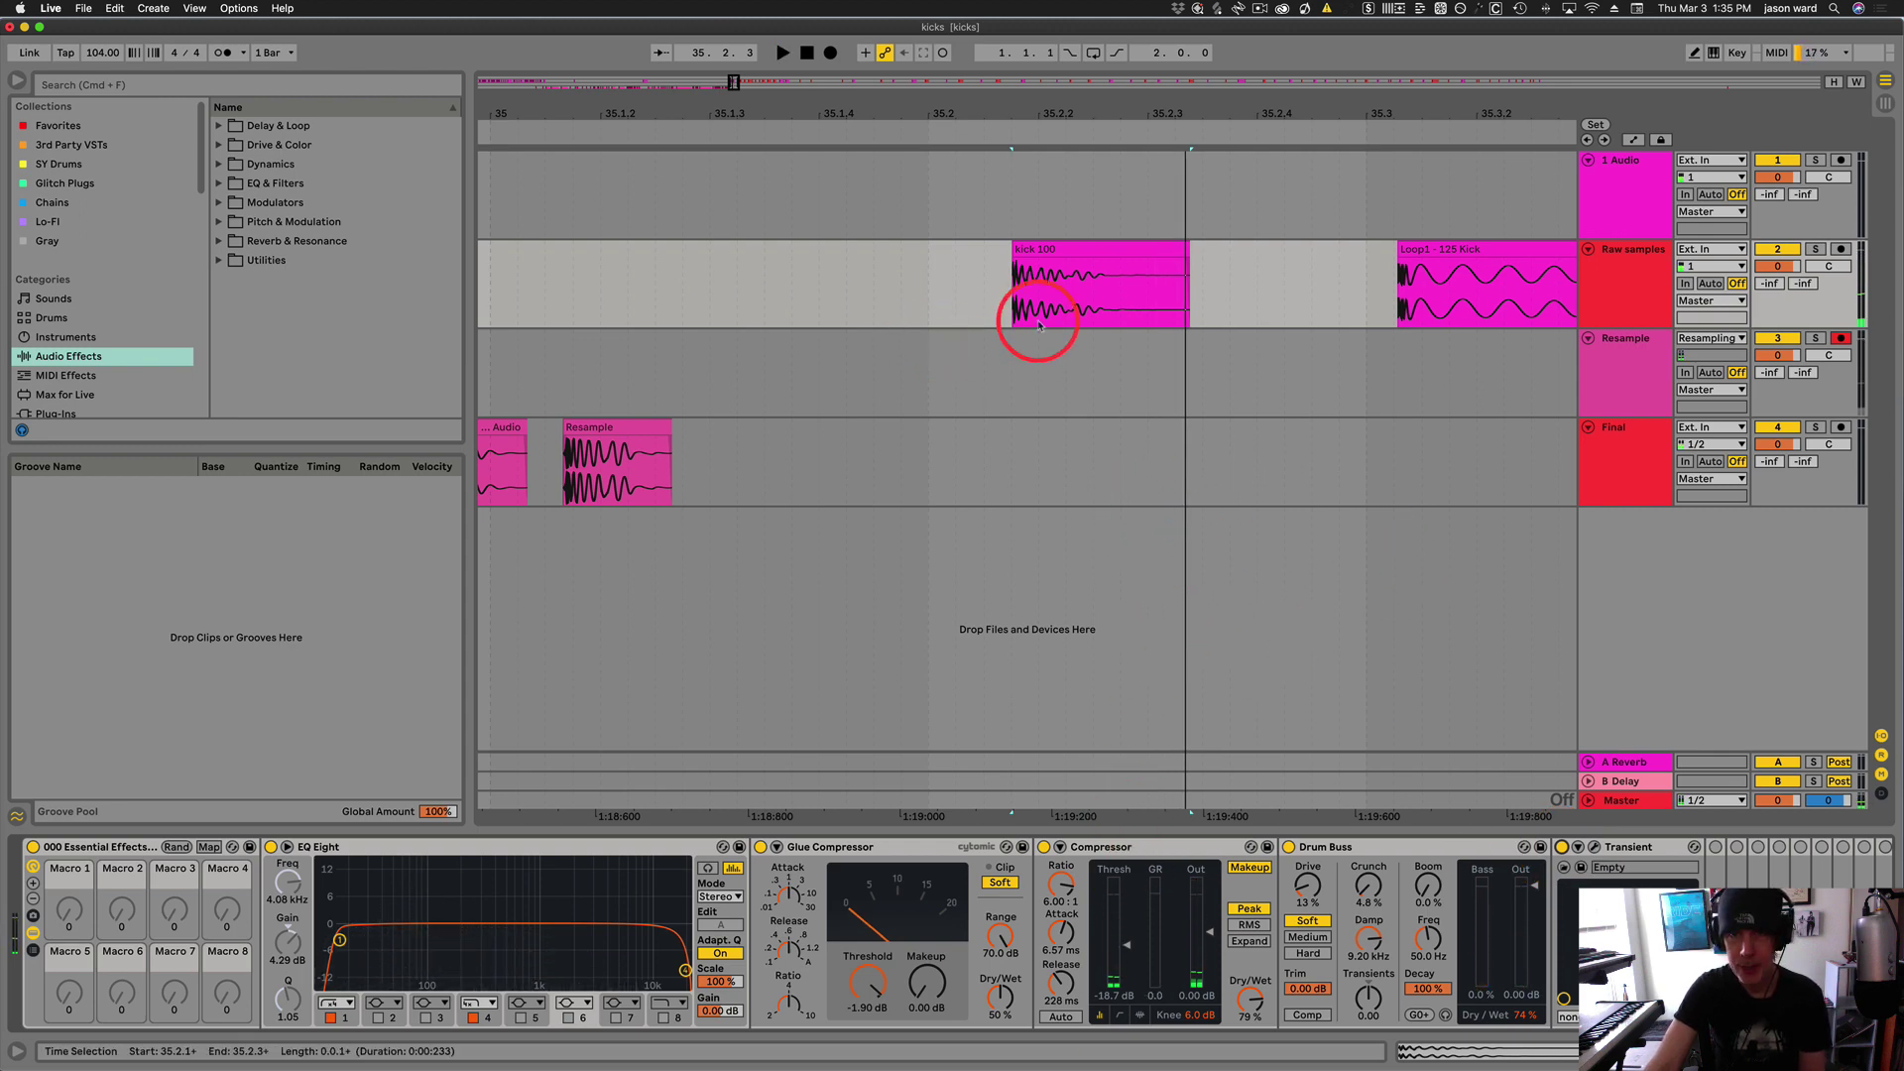
# Record the processed kick 100 onto the Resample track and trim the new clip to about kick 100's length
pyautogui.click(1096, 251)
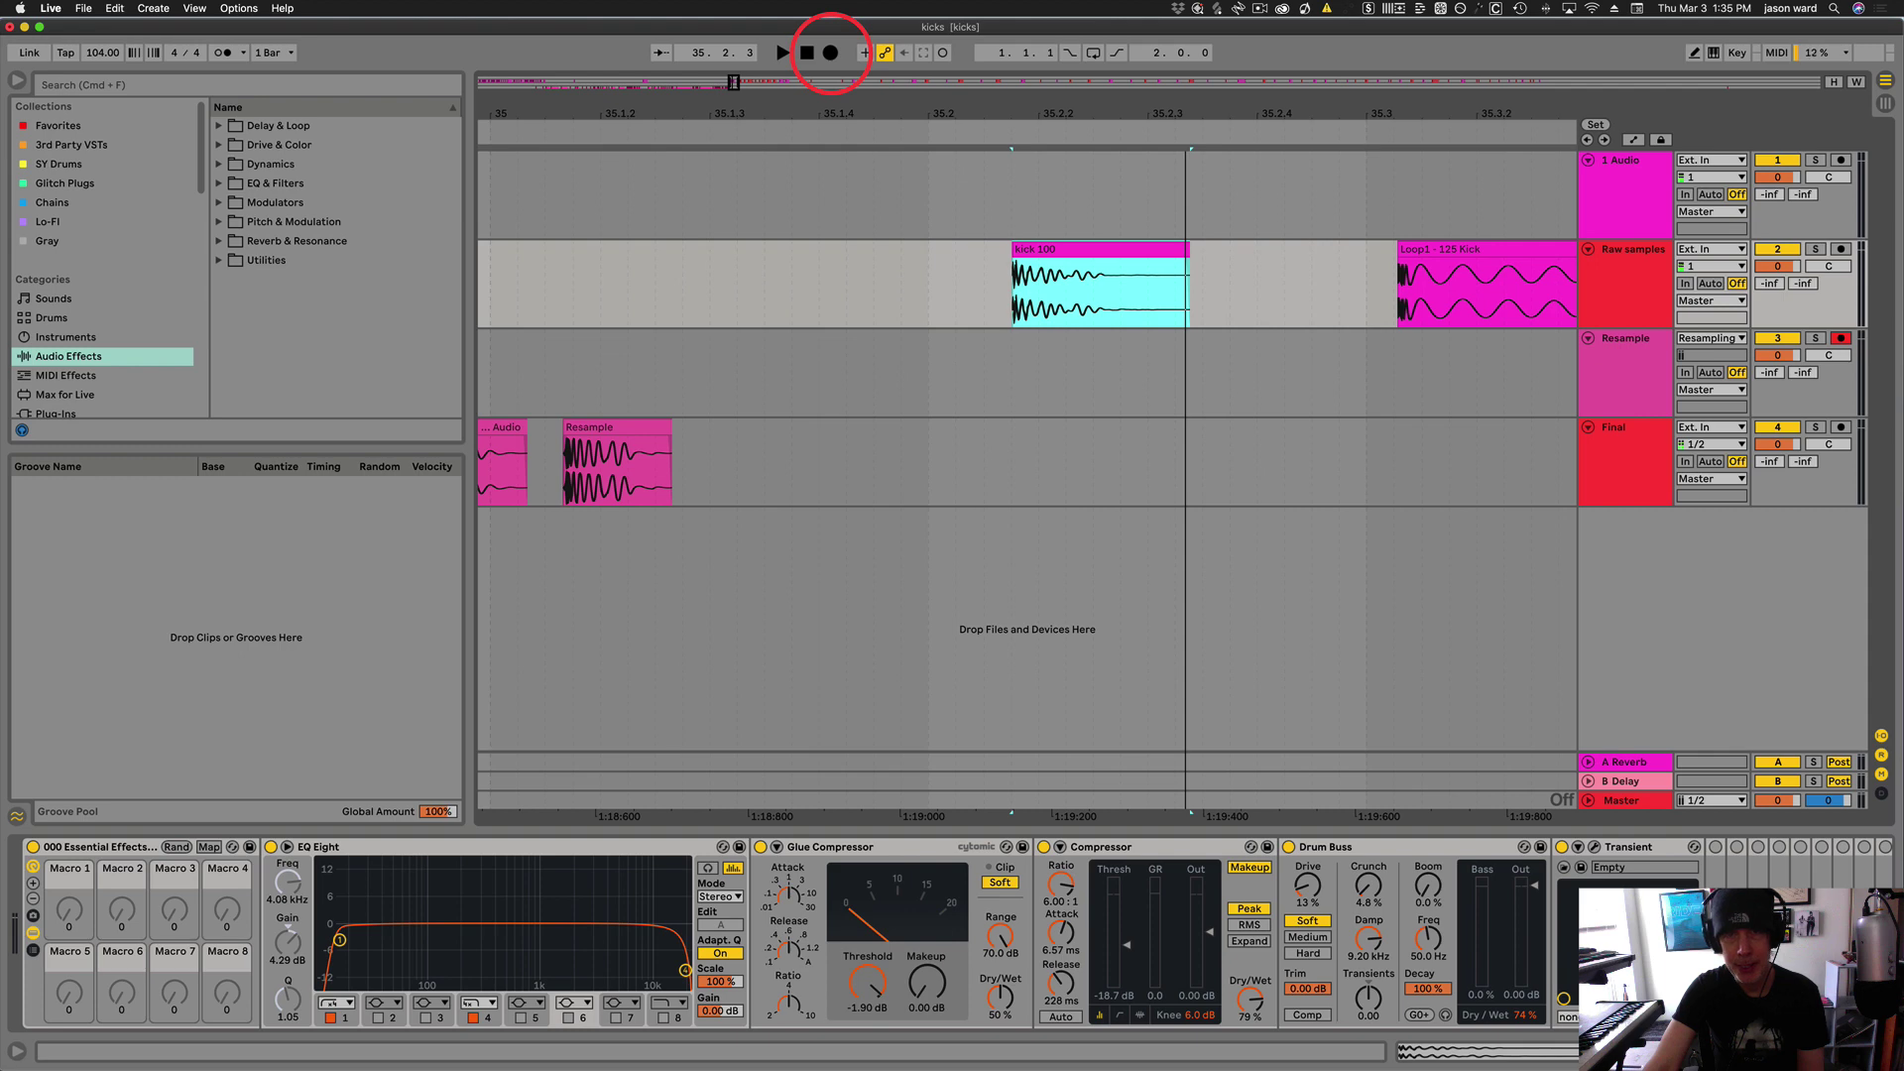
pyautogui.click(830, 52)
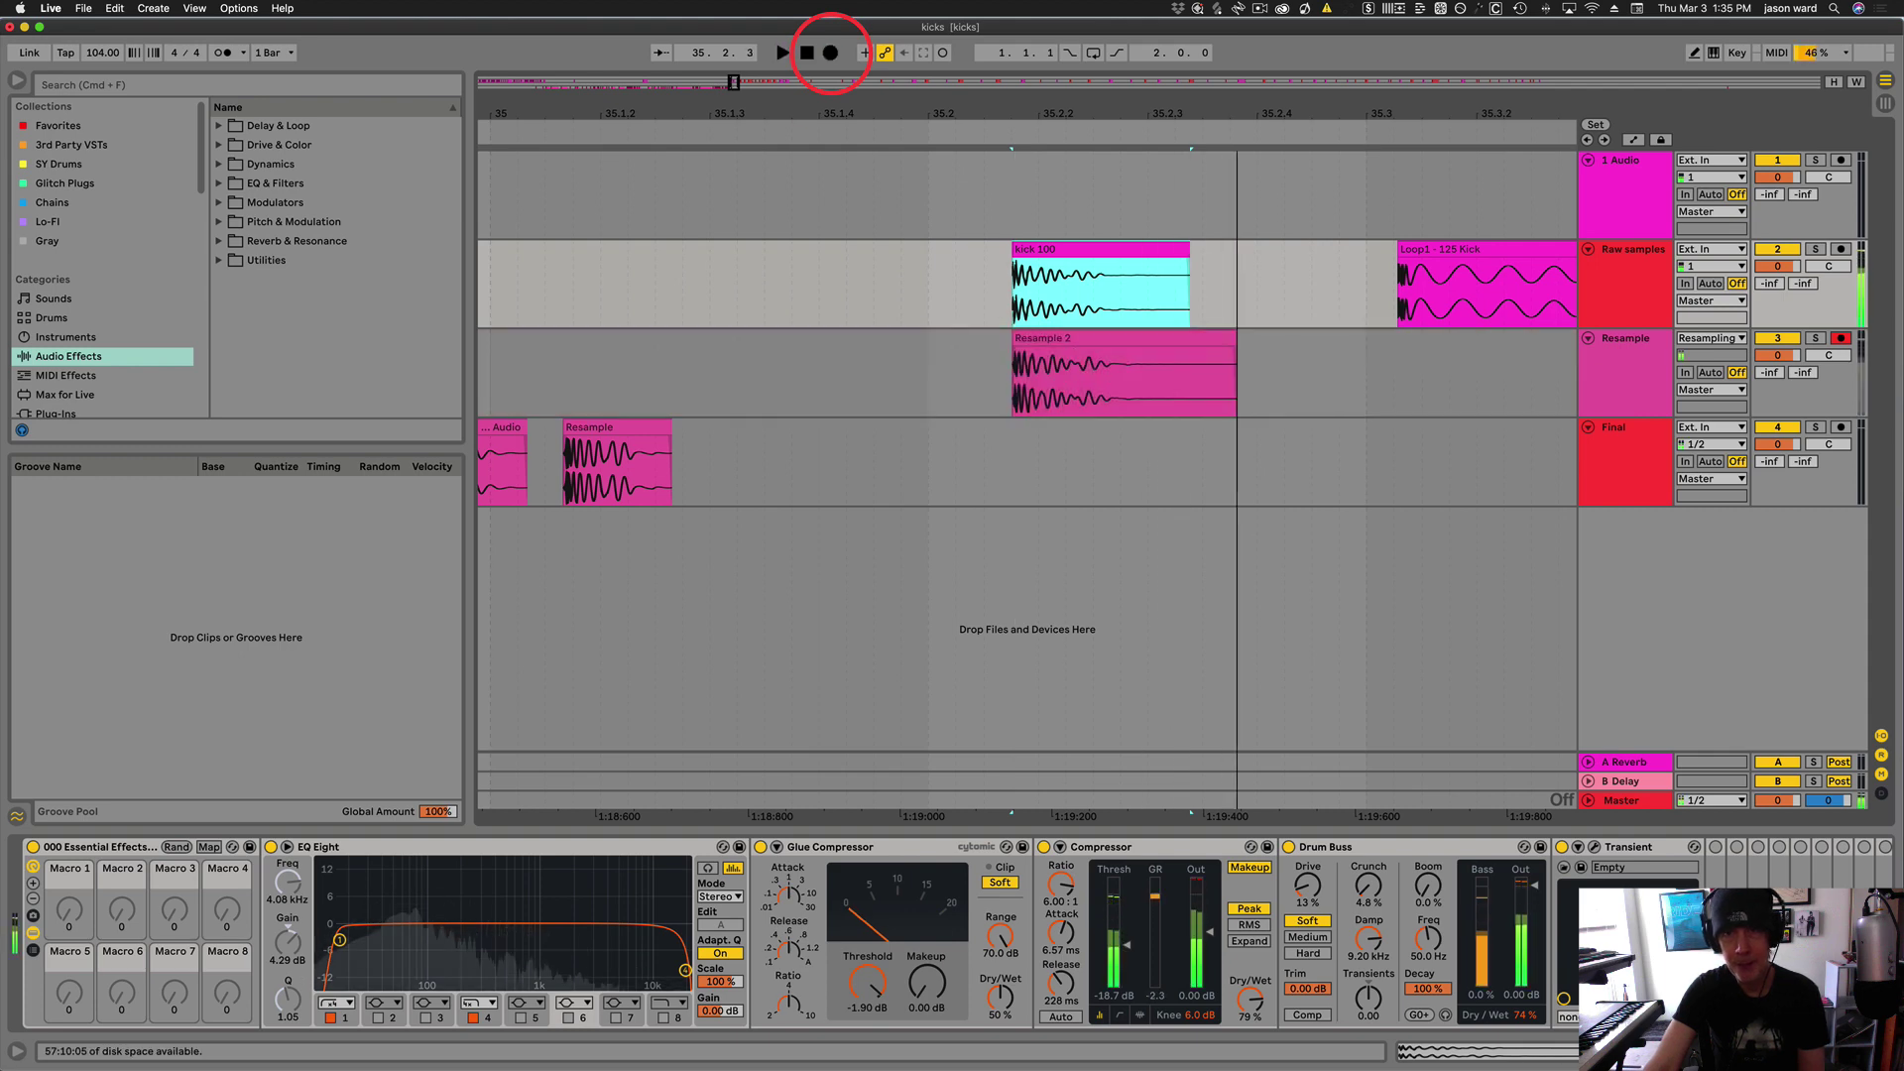
pyautogui.moveTo(1228, 341); pyautogui.dragTo(1184, 347)
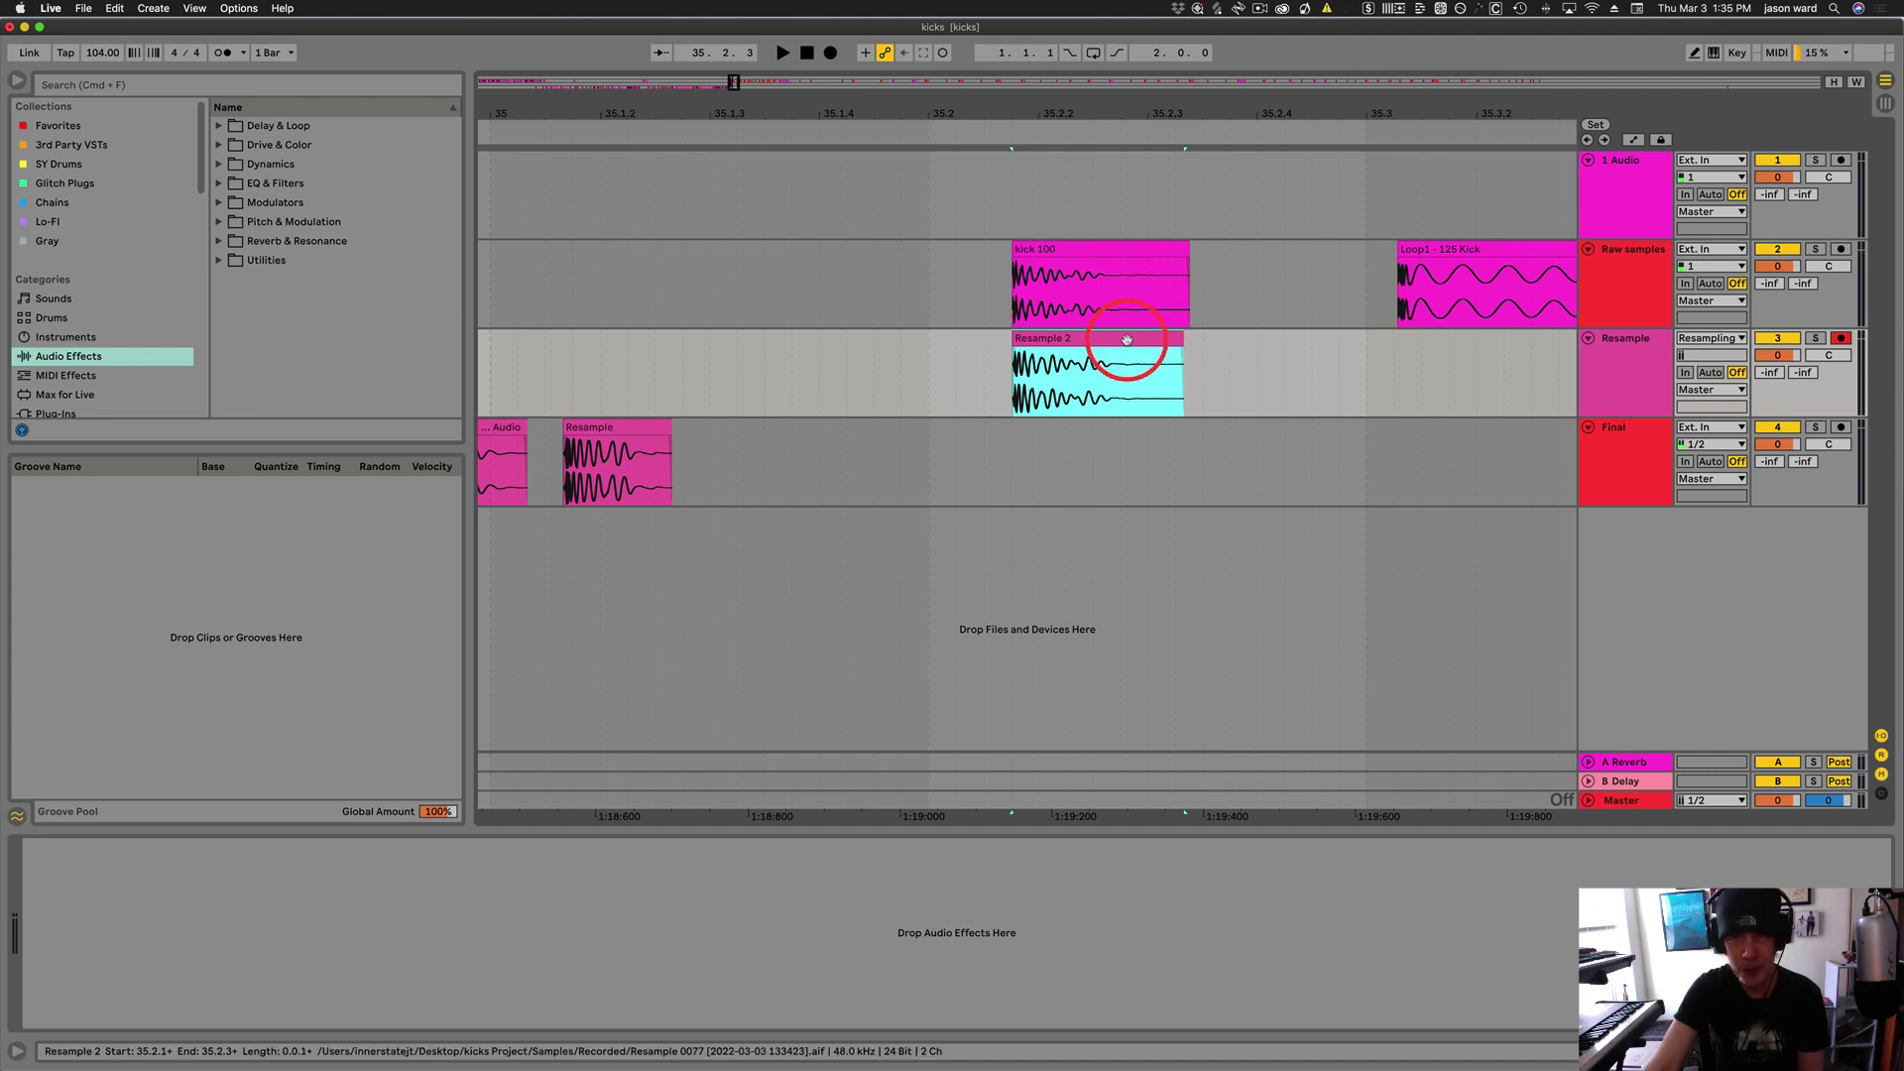
# Solo the Resample track and play the trimmed Resample 2 clip
pyautogui.click(1814, 338)
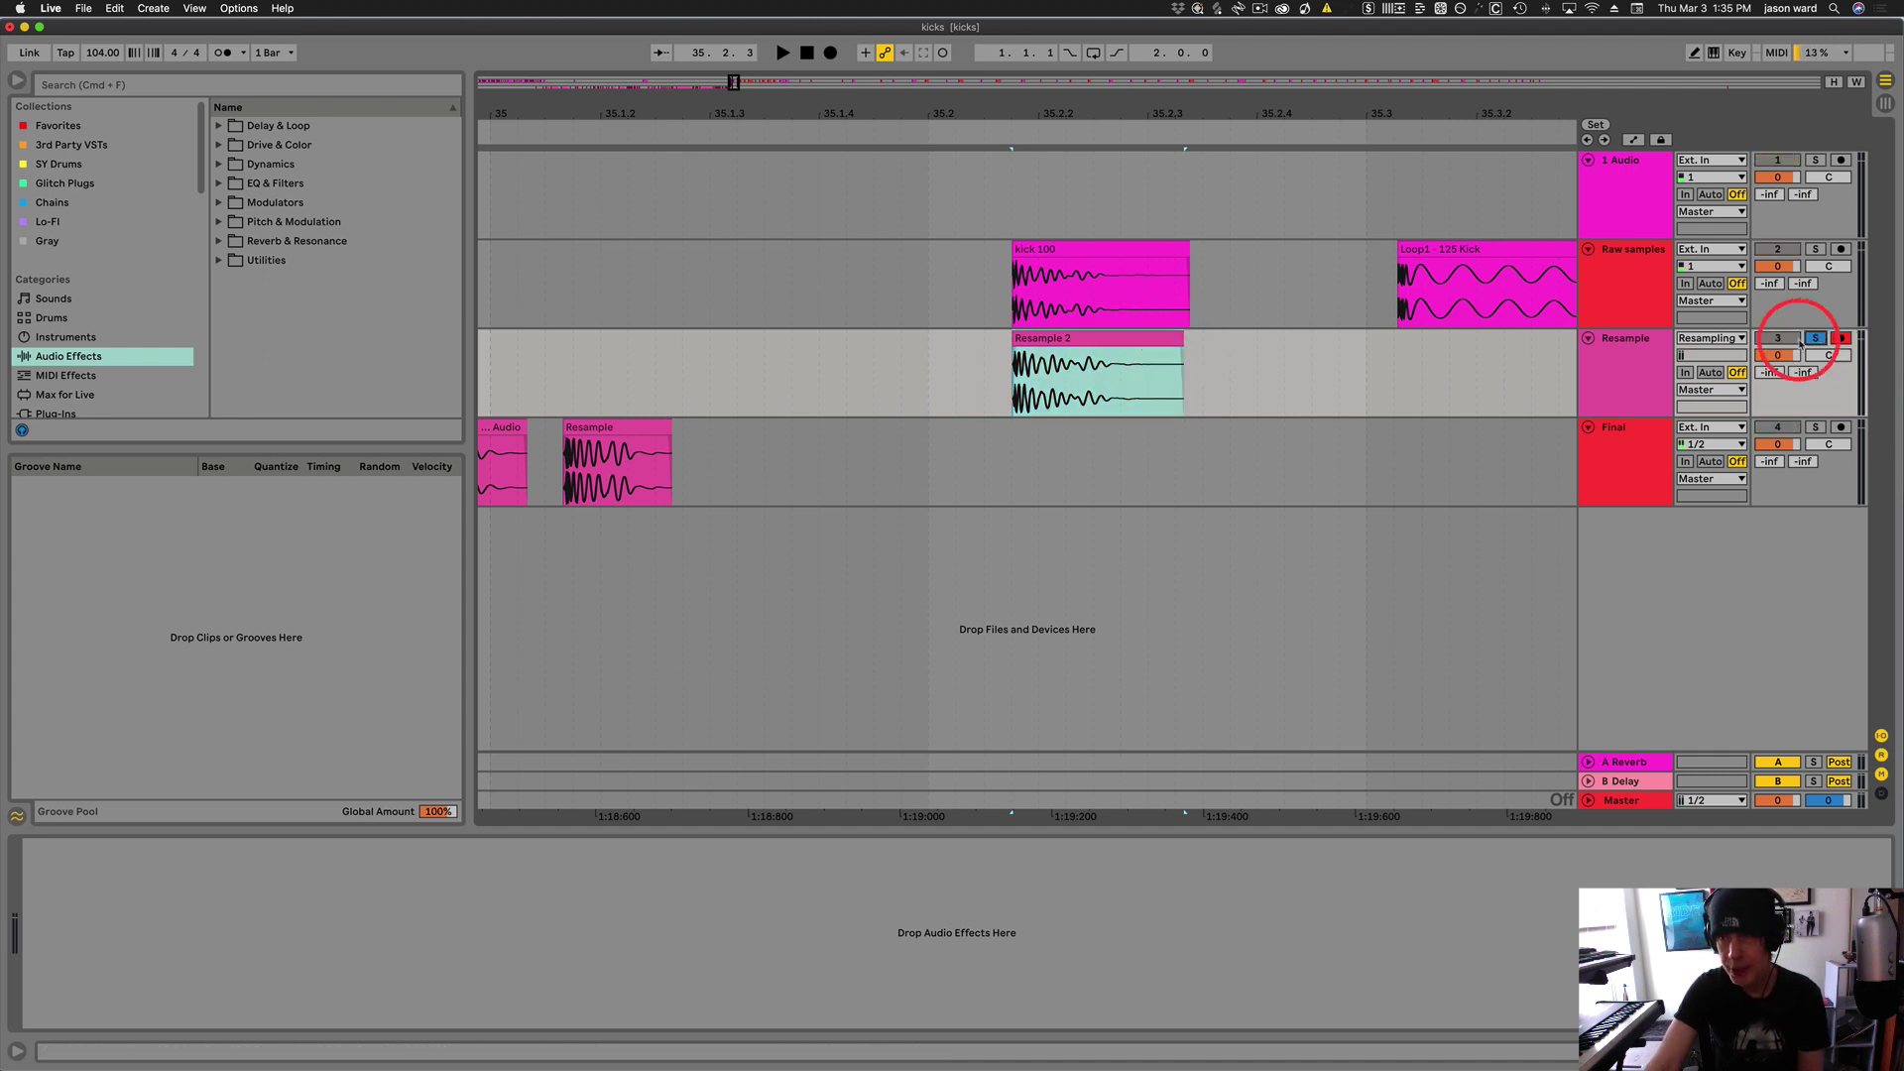
pyautogui.click(1155, 340)
pyautogui.press('space')
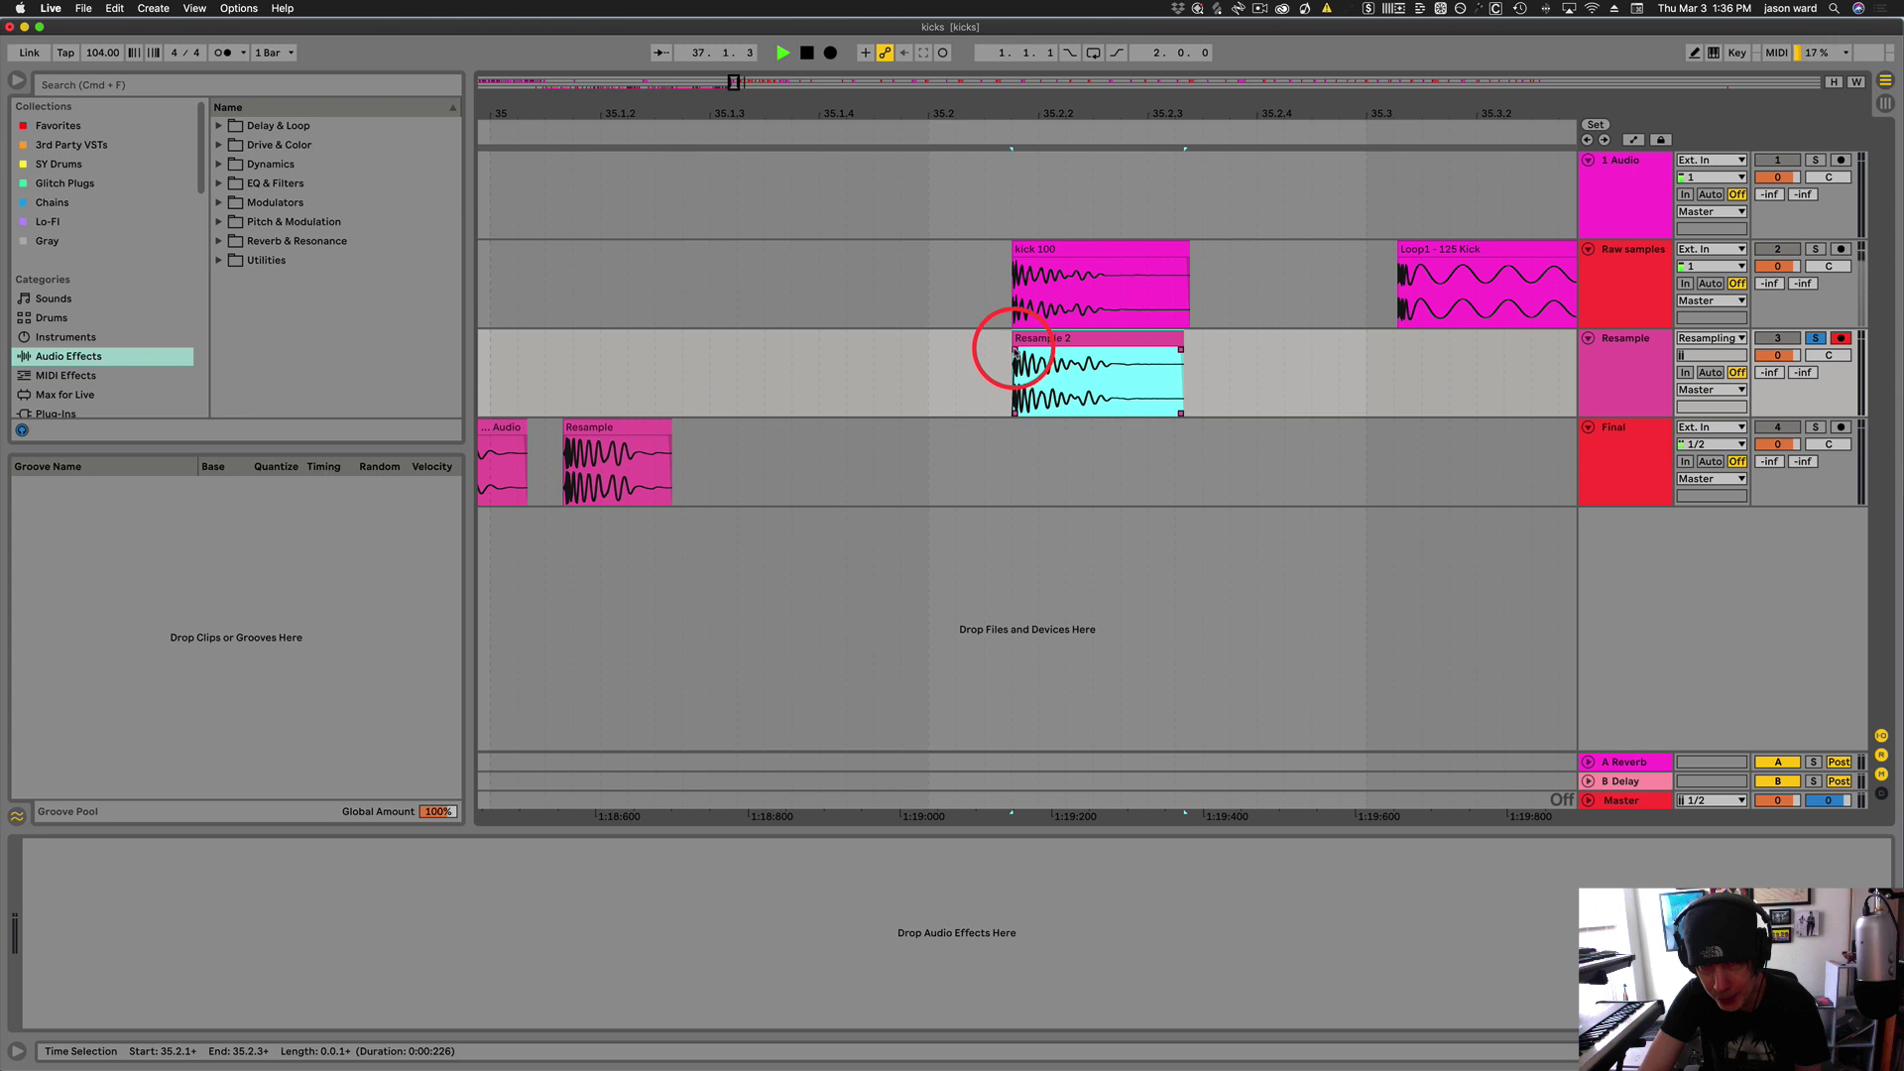
# Replay the Resample 2 clip and move it onto the Final track, just after the Resample clip
pyautogui.click(1007, 354)
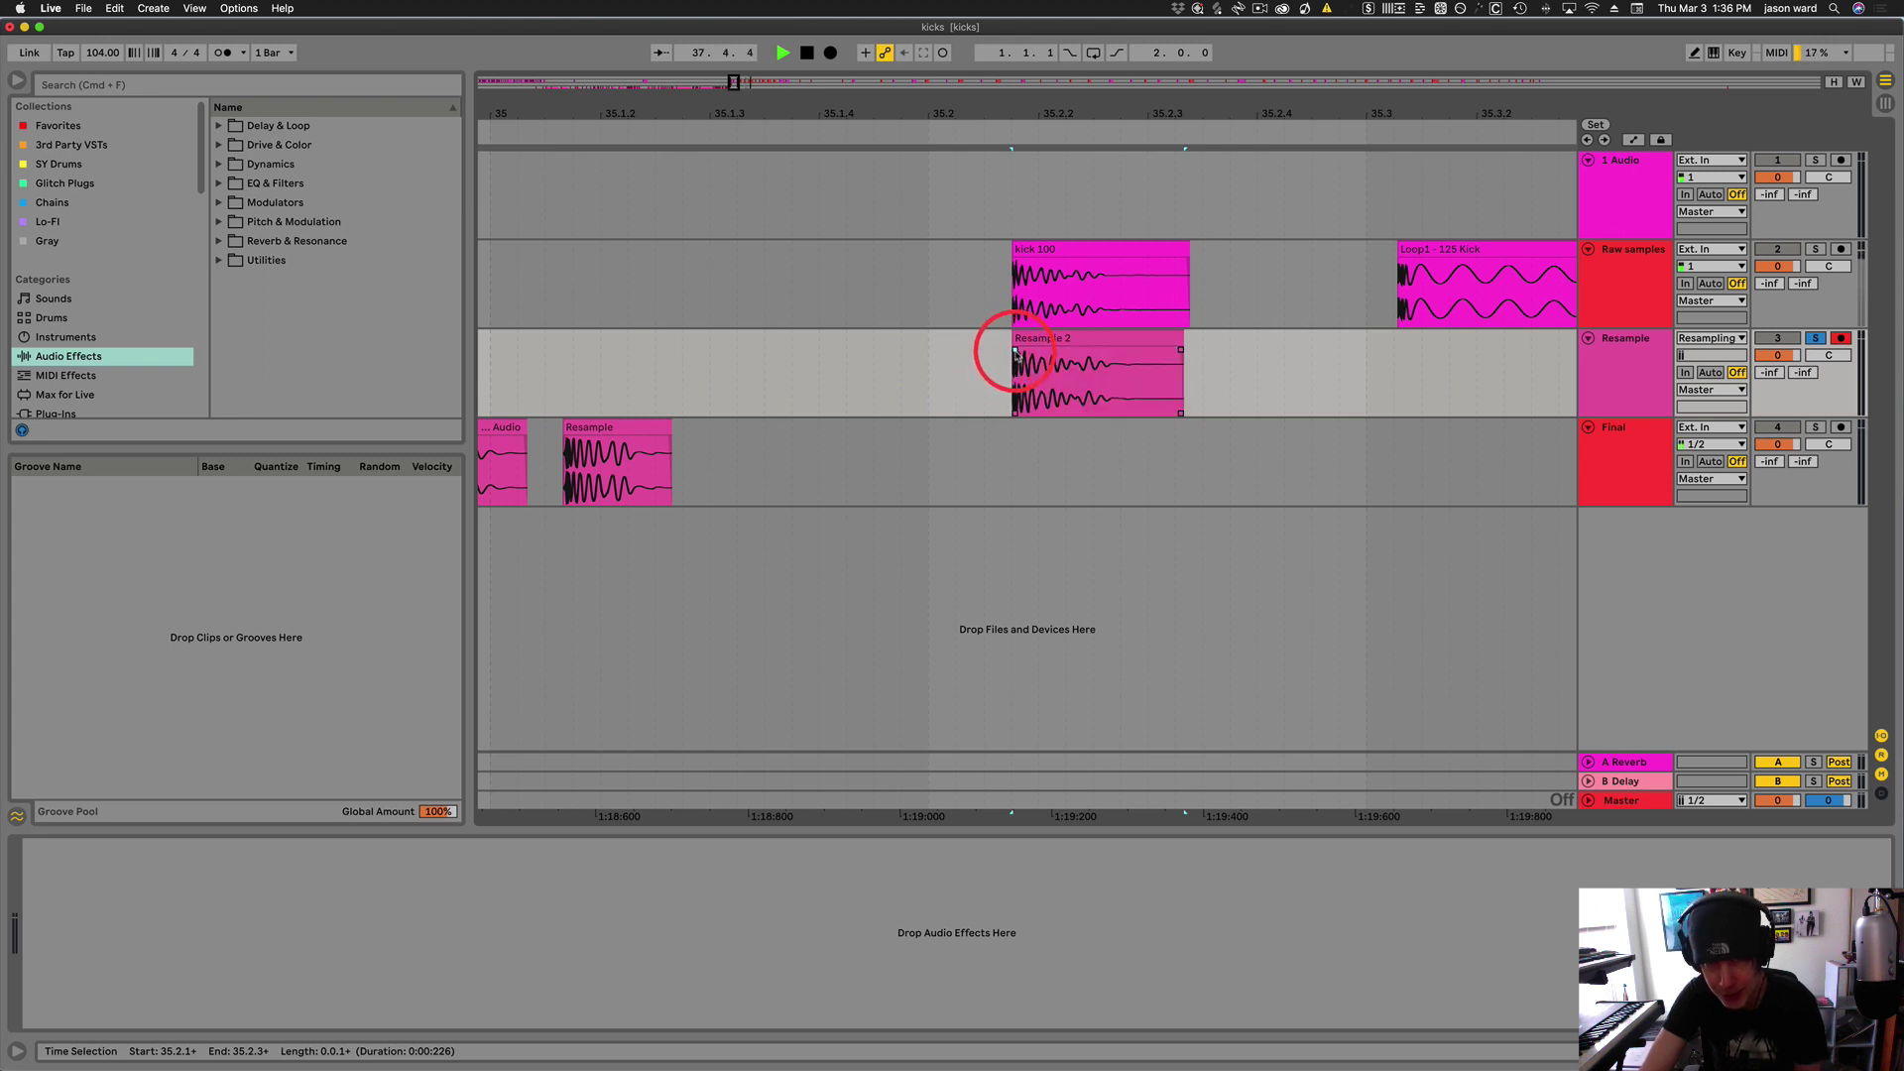
pyautogui.click(1038, 338)
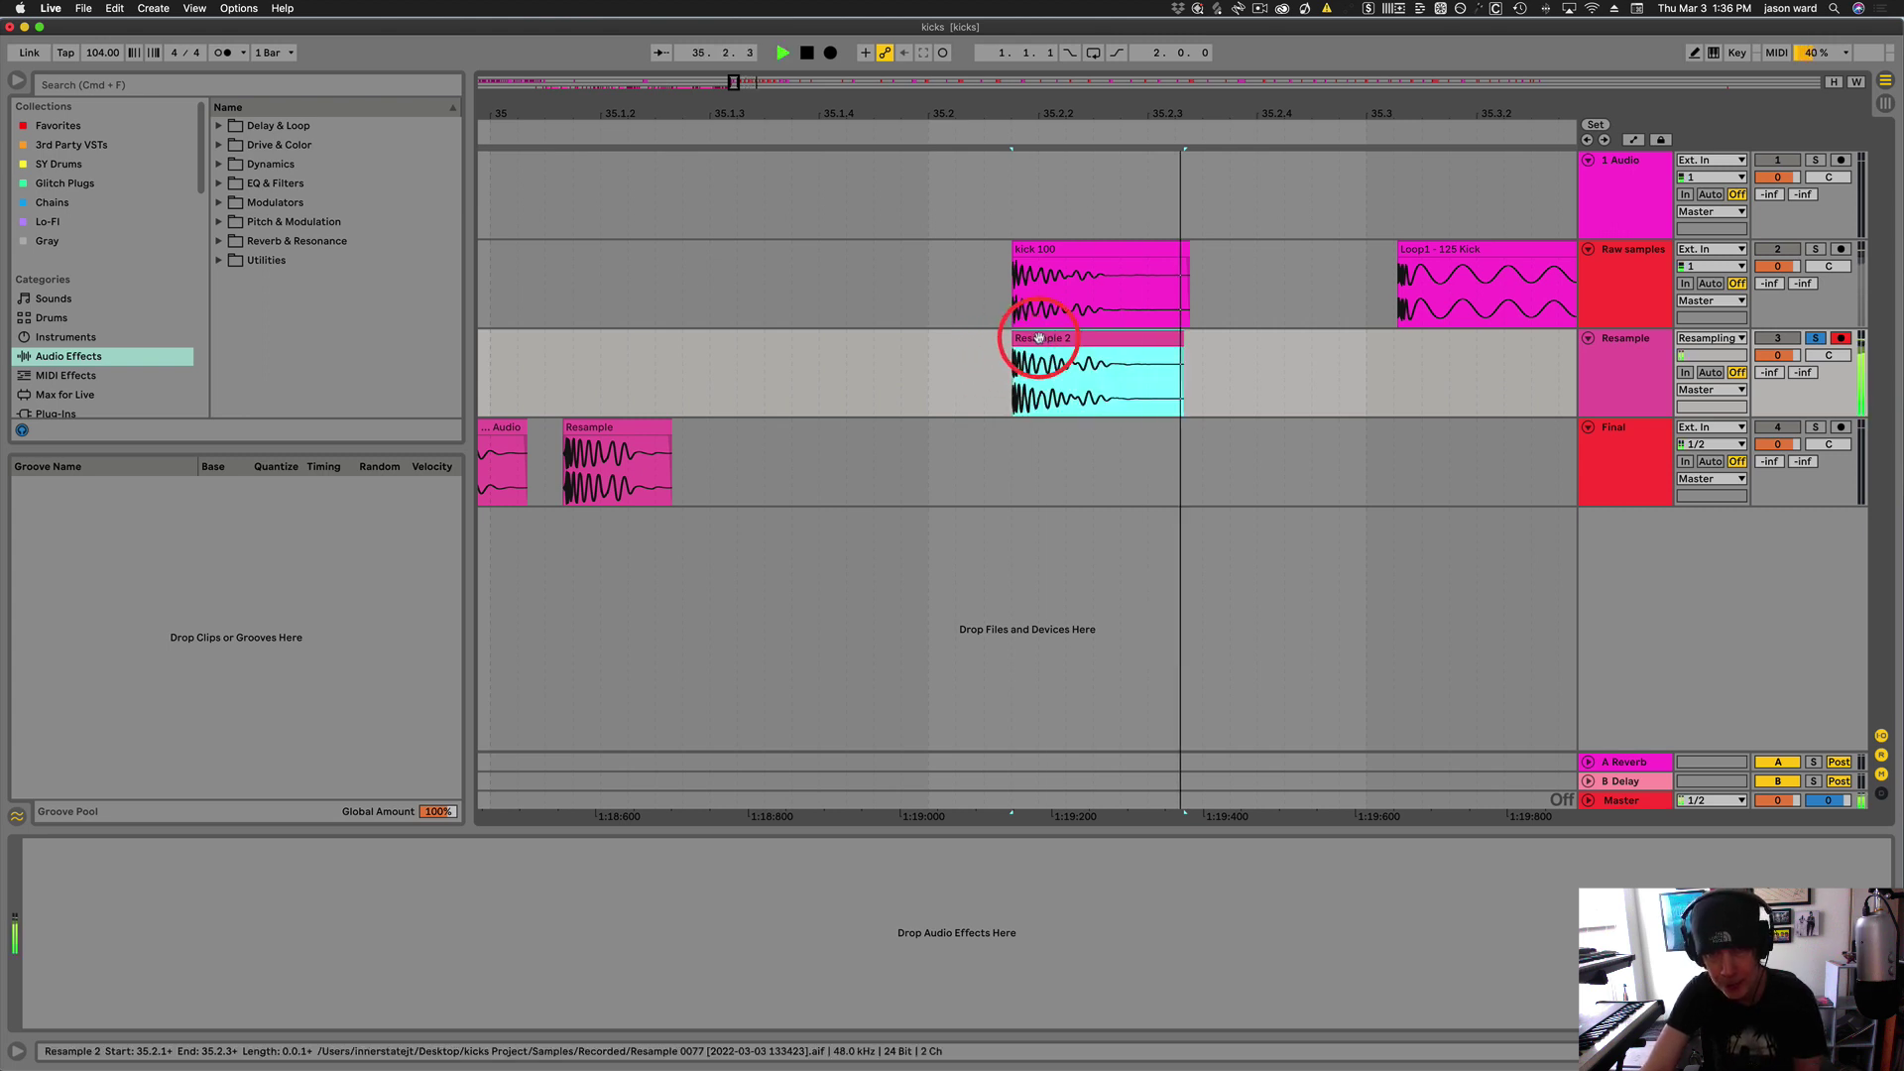
pyautogui.moveTo(1038, 338); pyautogui.dragTo(793, 454)
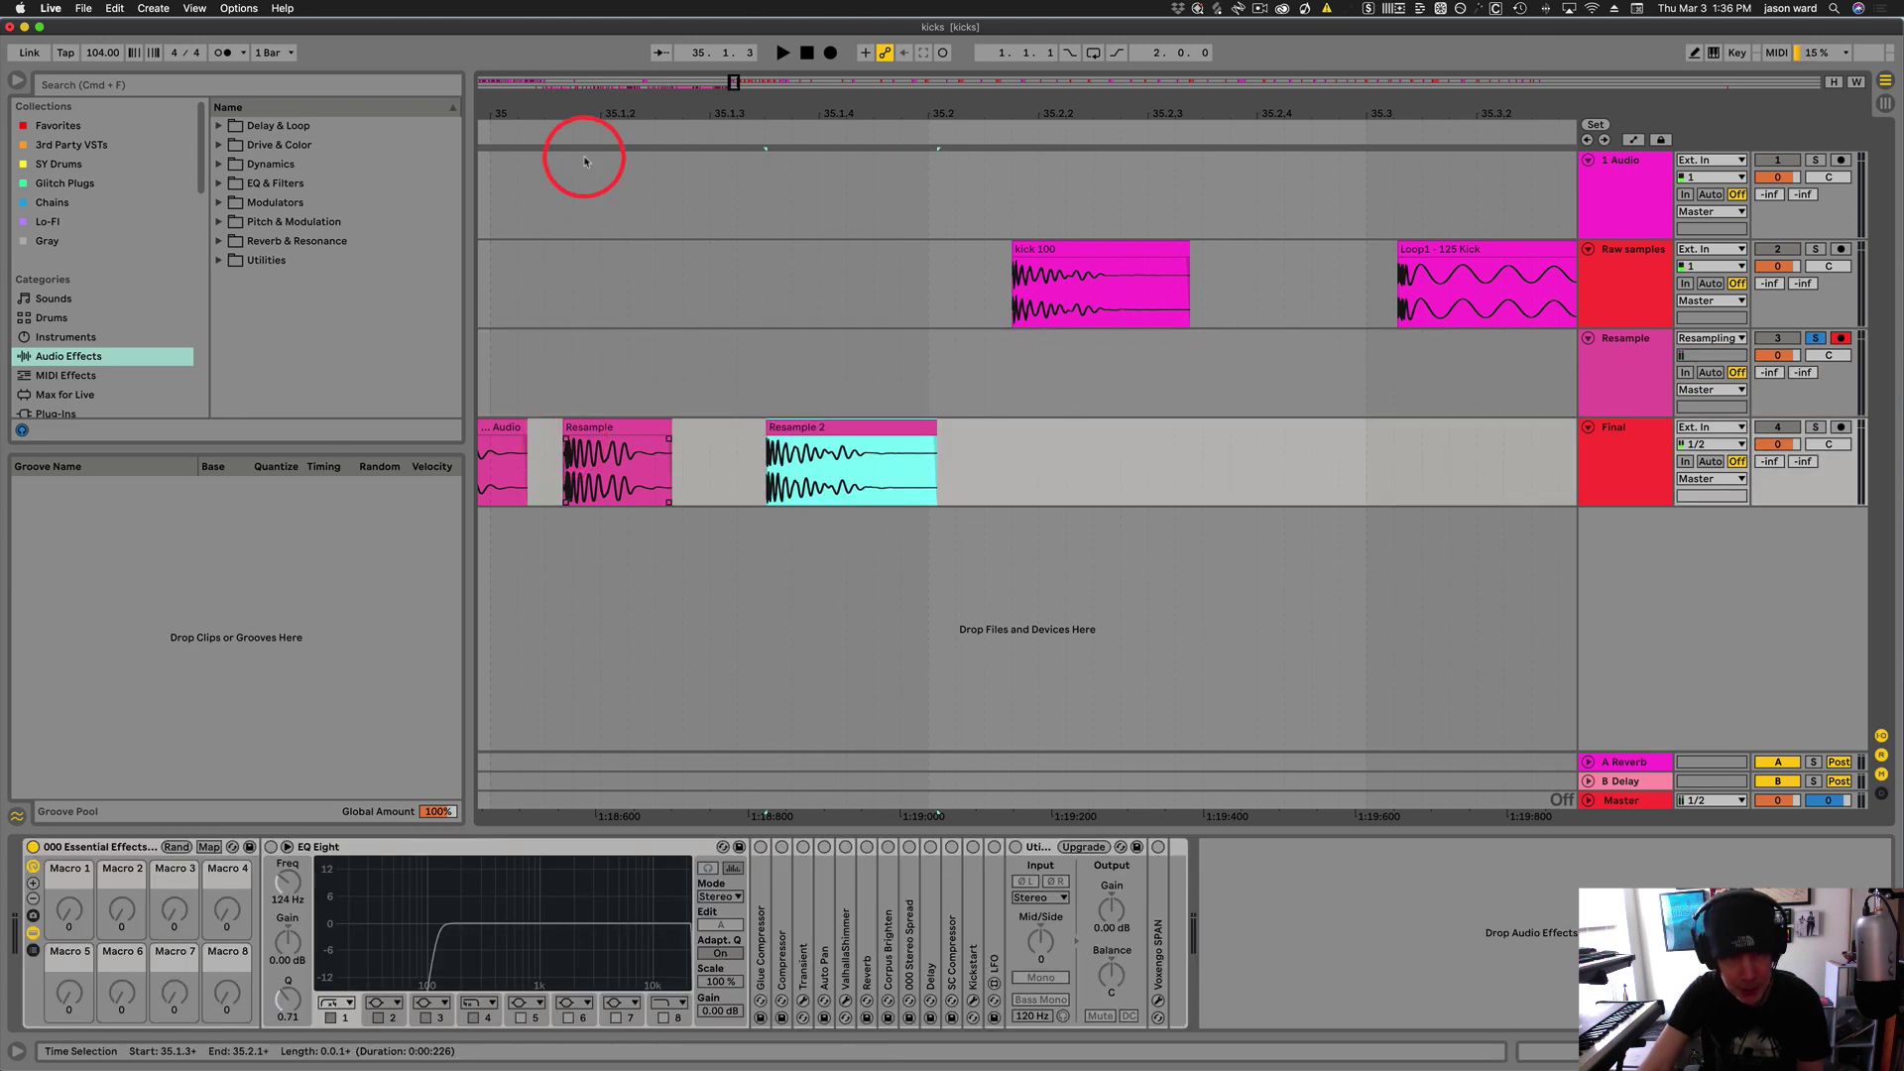
# Inspect the Resample clip on the Final track up close, and play it and Resample 2 without solo
pyautogui.moveTo(573, 115); pyautogui.dragTo(582, 534)
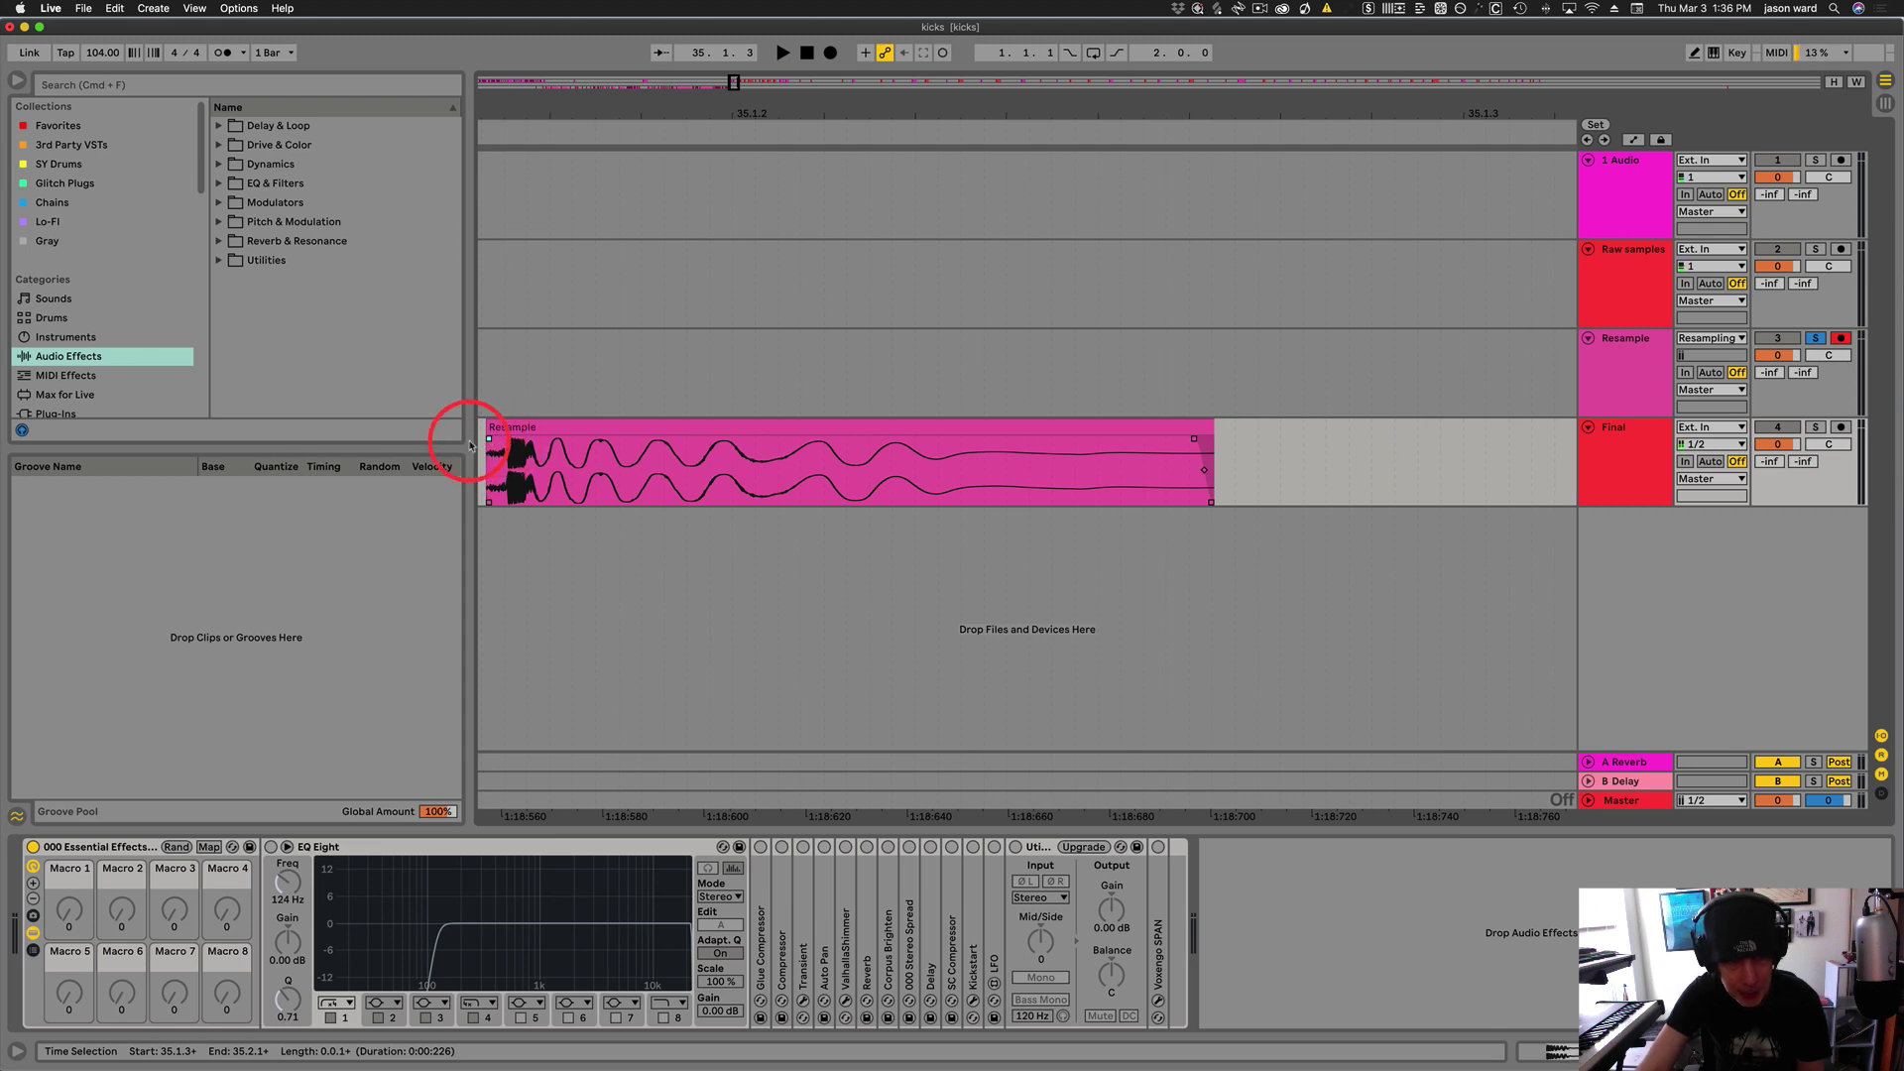
pyautogui.moveTo(734, 109); pyautogui.dragTo(973, 106)
pyautogui.press('space')
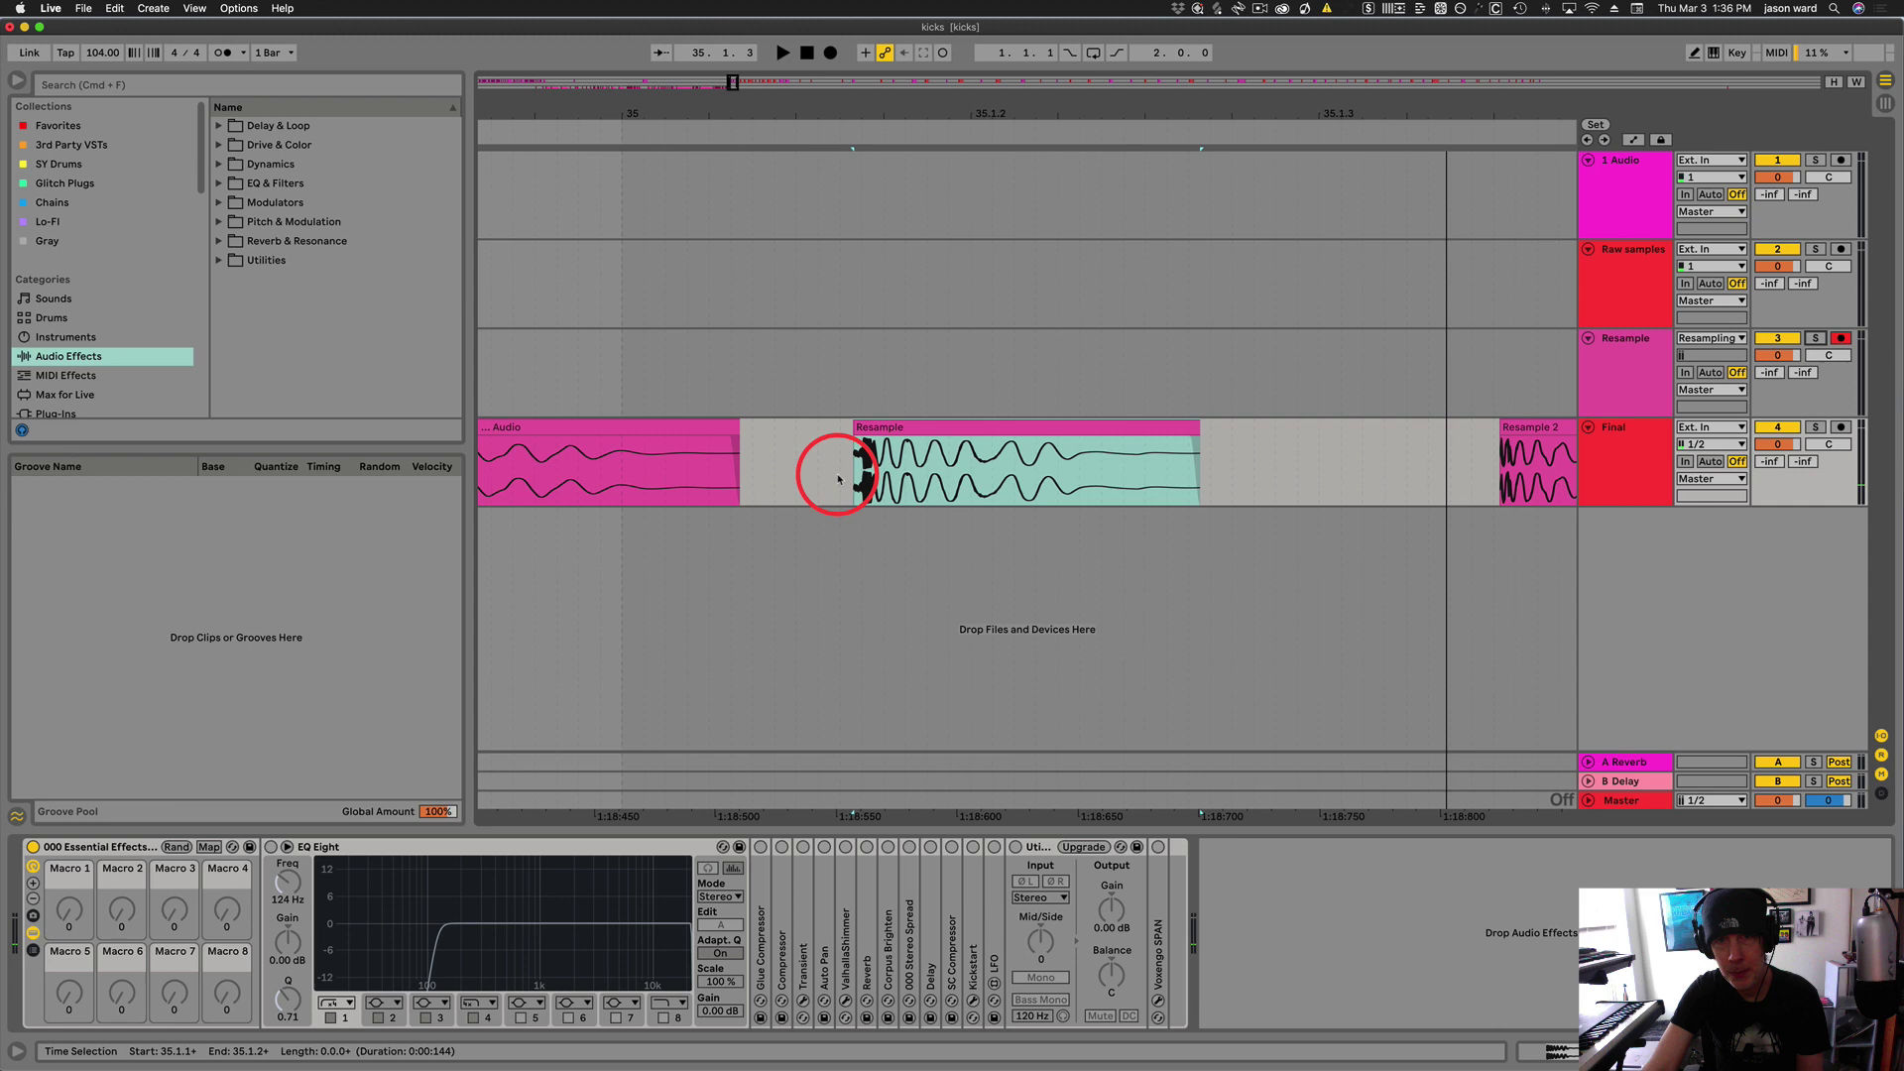
pyautogui.click(885, 443)
pyautogui.click(1528, 429)
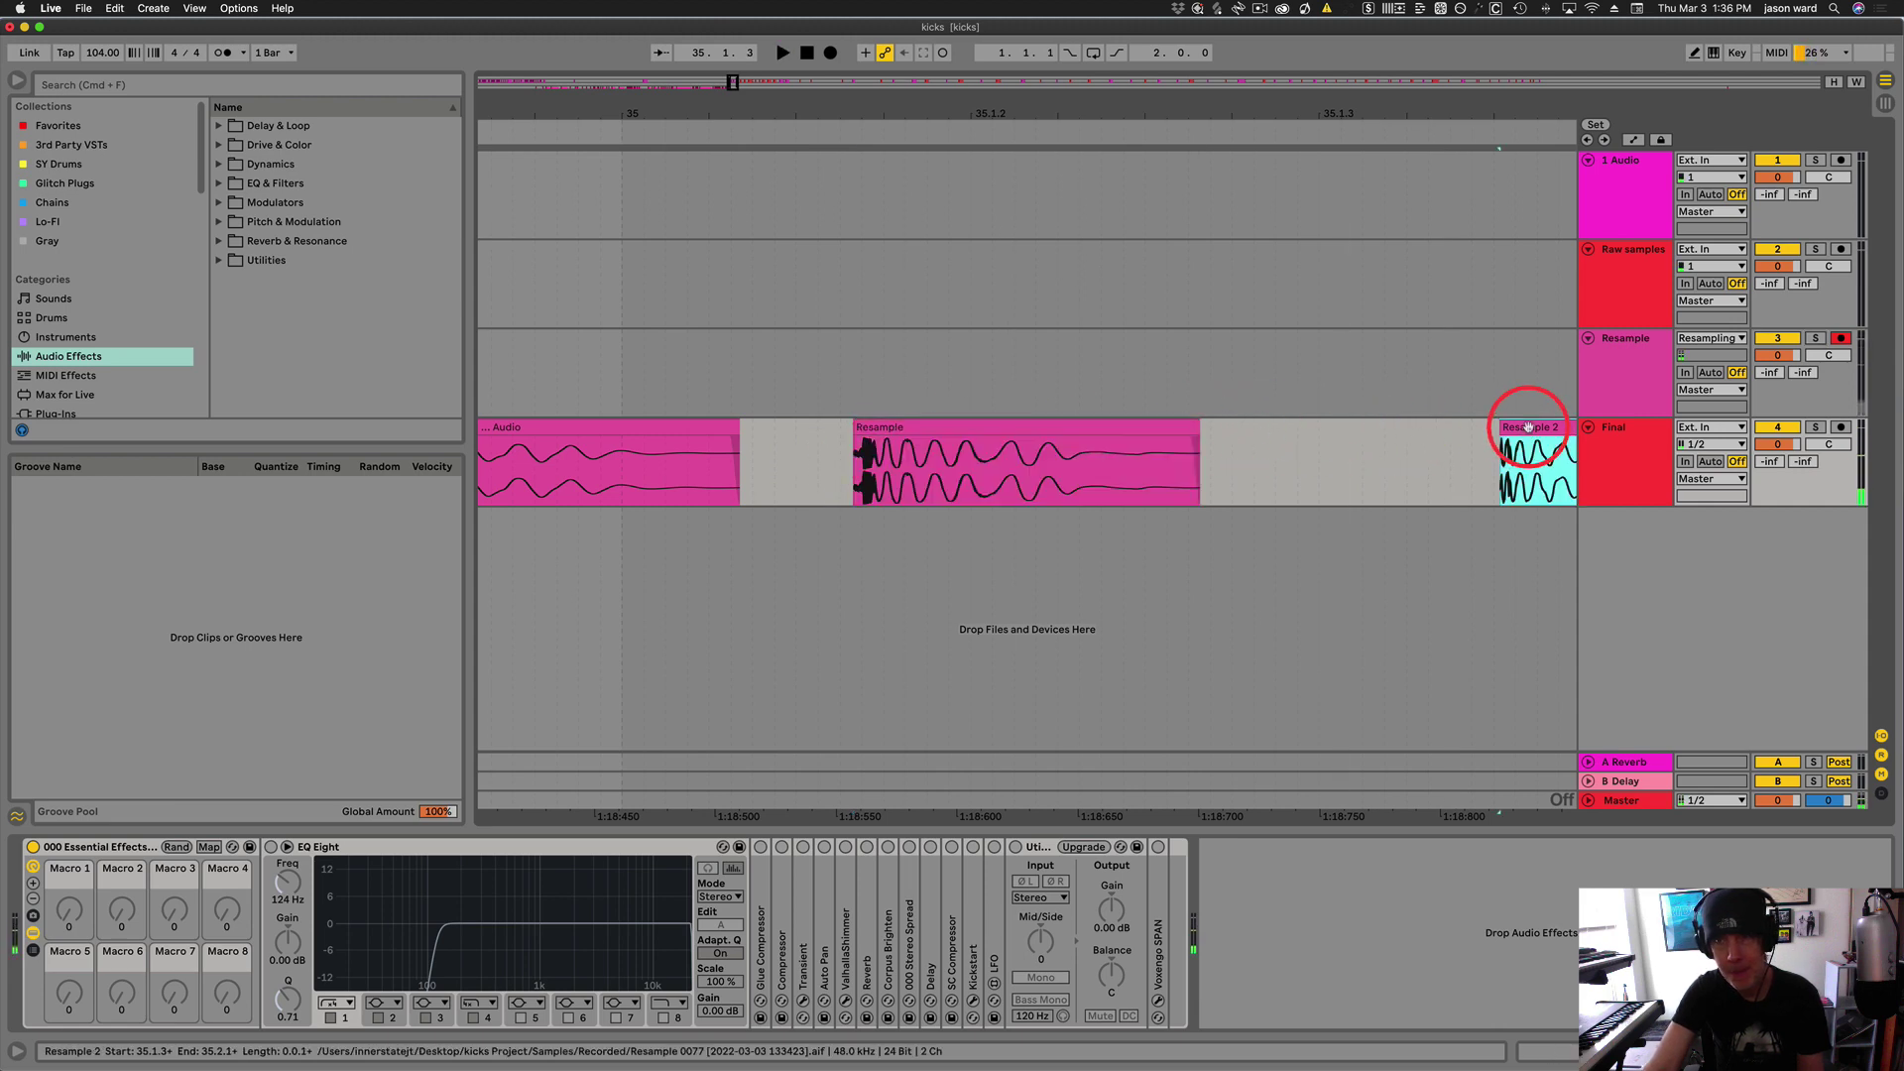
# Look over the whole row of collected kicks on the Final track and the remaining raw samples
pyautogui.moveTo(1178, 113); pyautogui.dragTo(1178, 112)
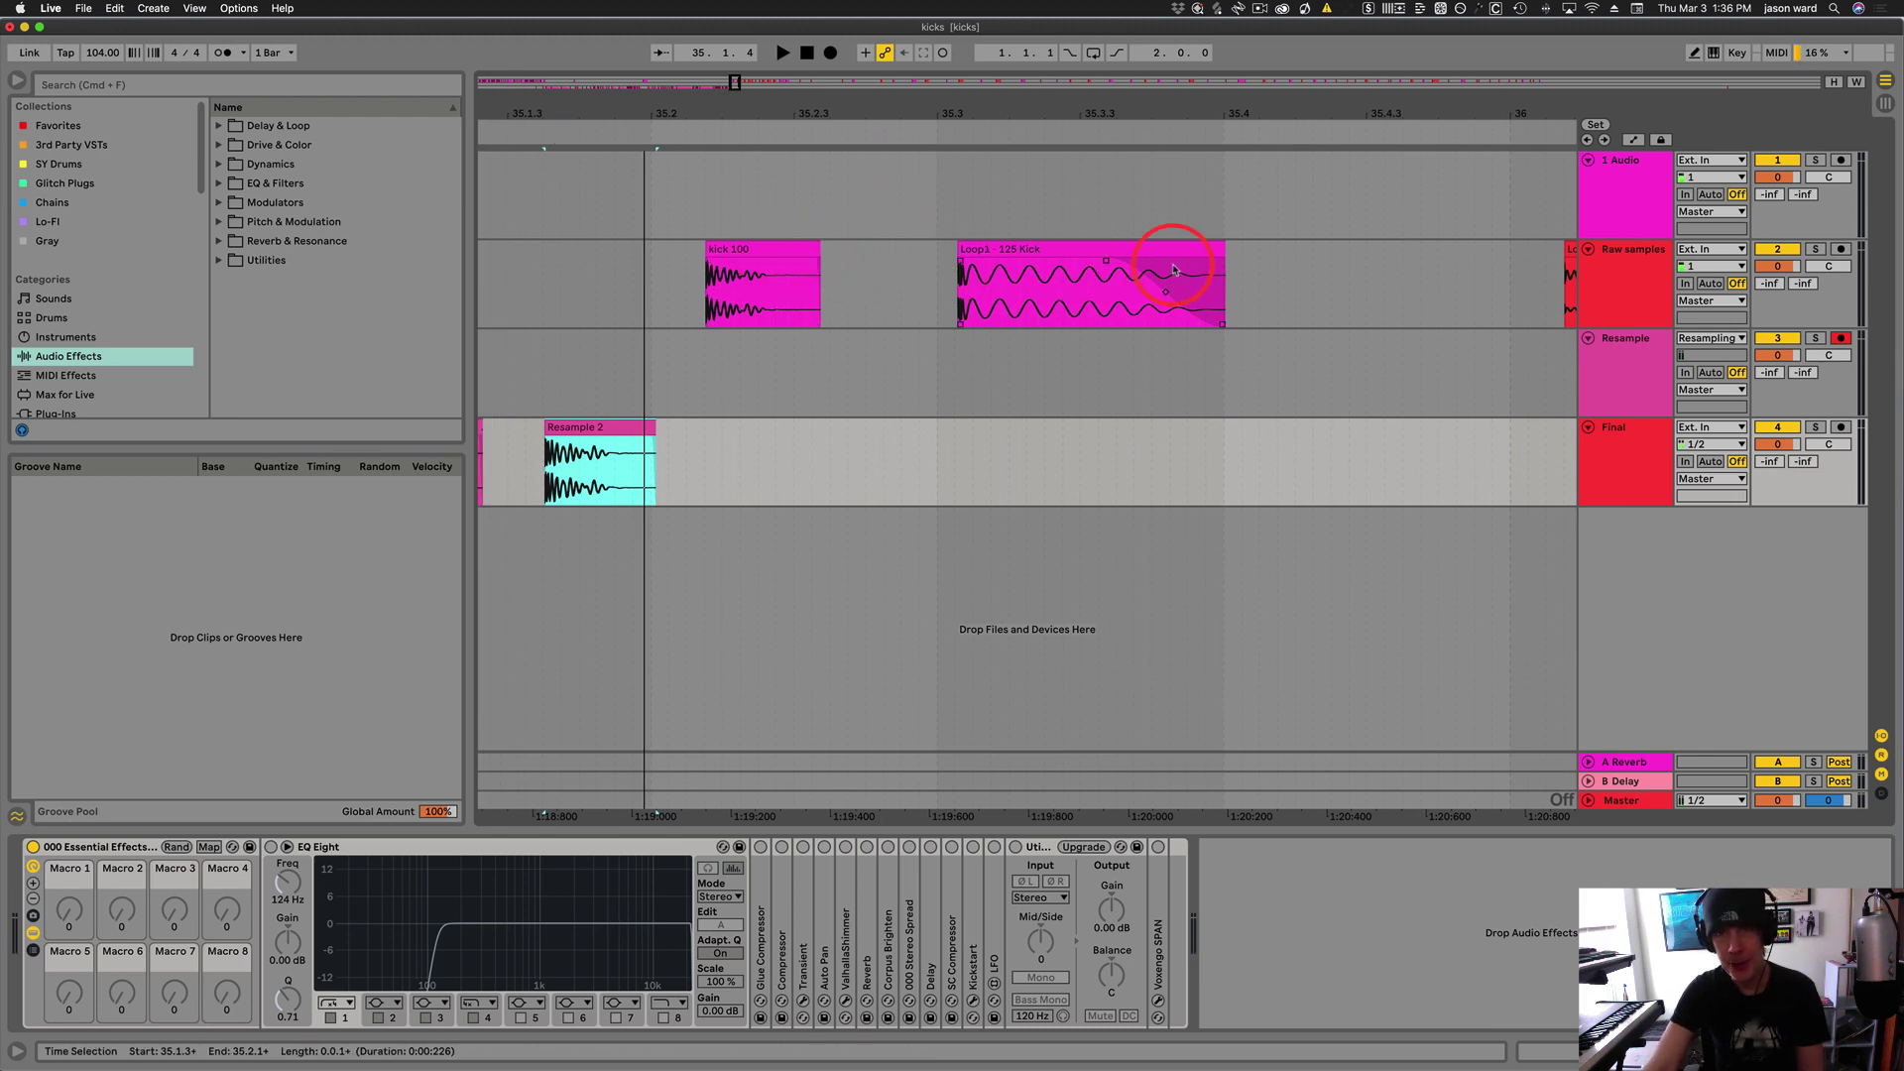
pyautogui.moveTo(1024, 107); pyautogui.dragTo(1024, 106)
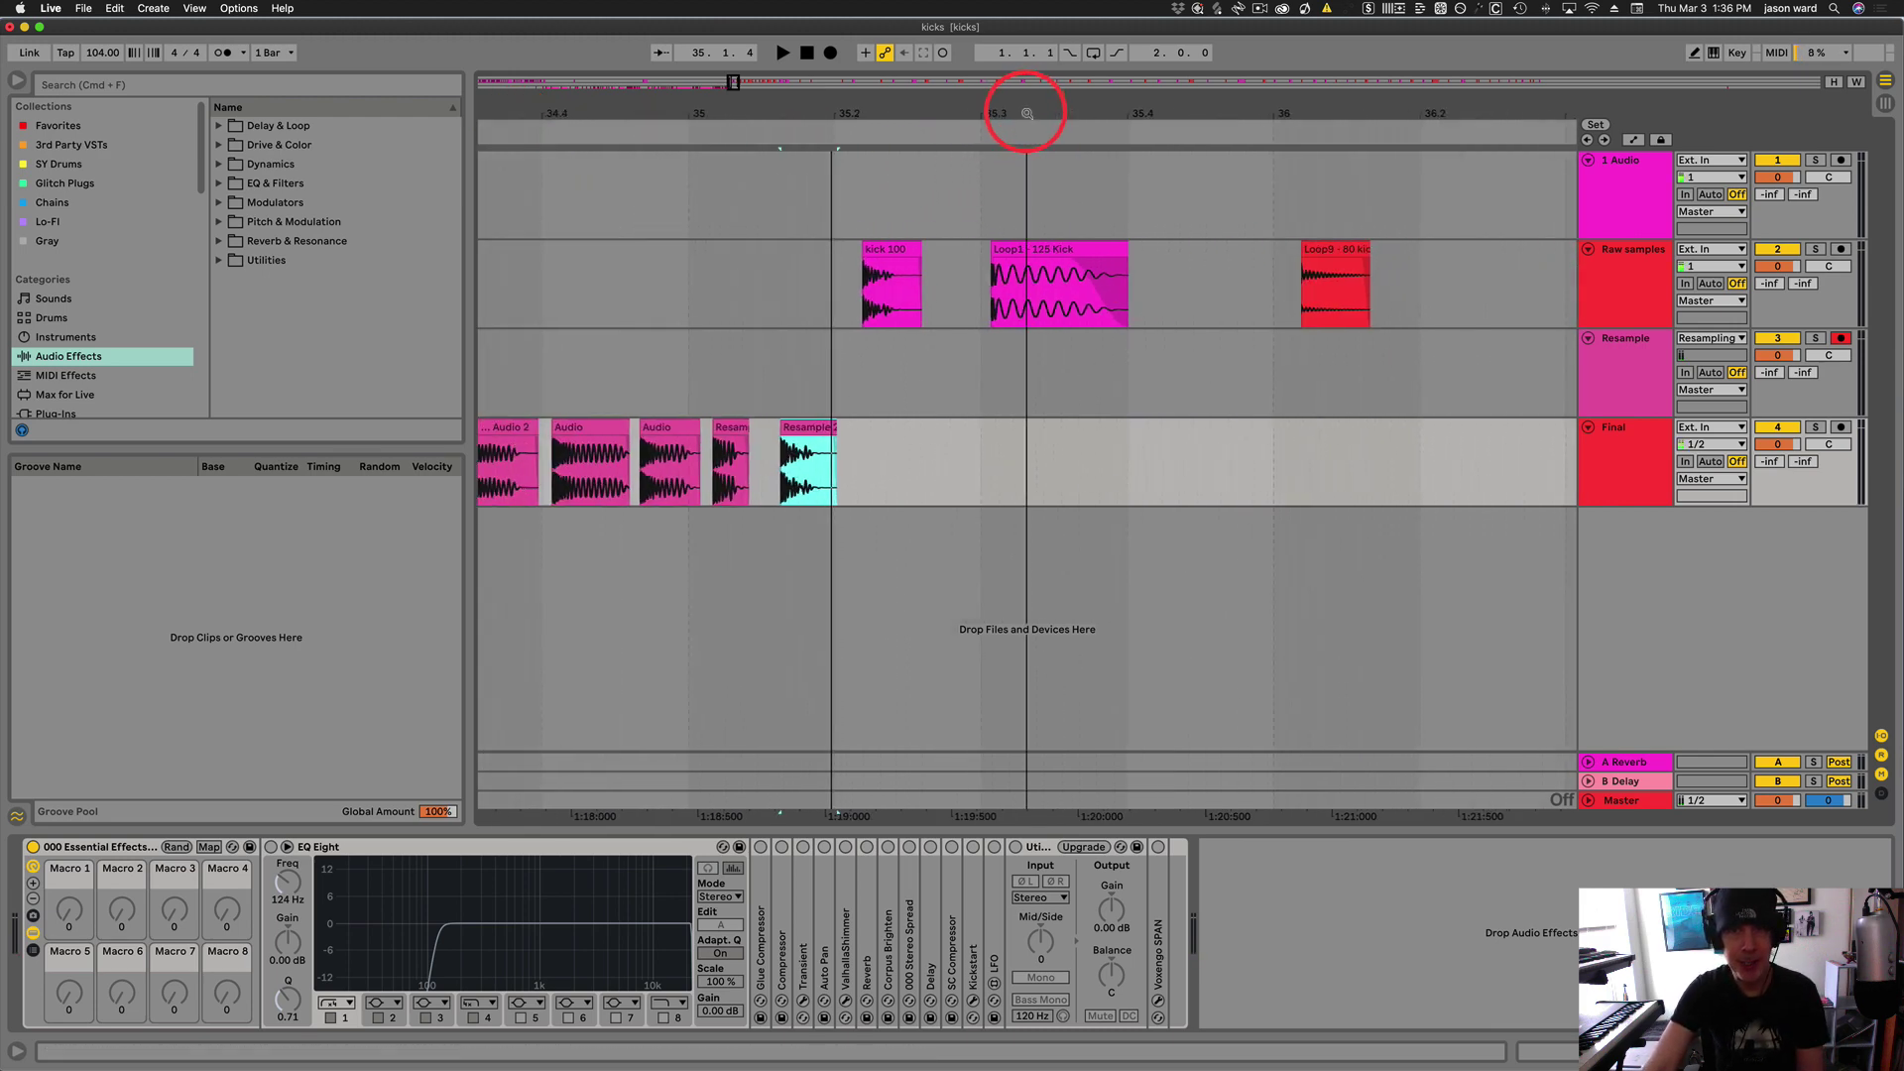
pyautogui.moveTo(1013, 256); pyautogui.dragTo(1069, 275)
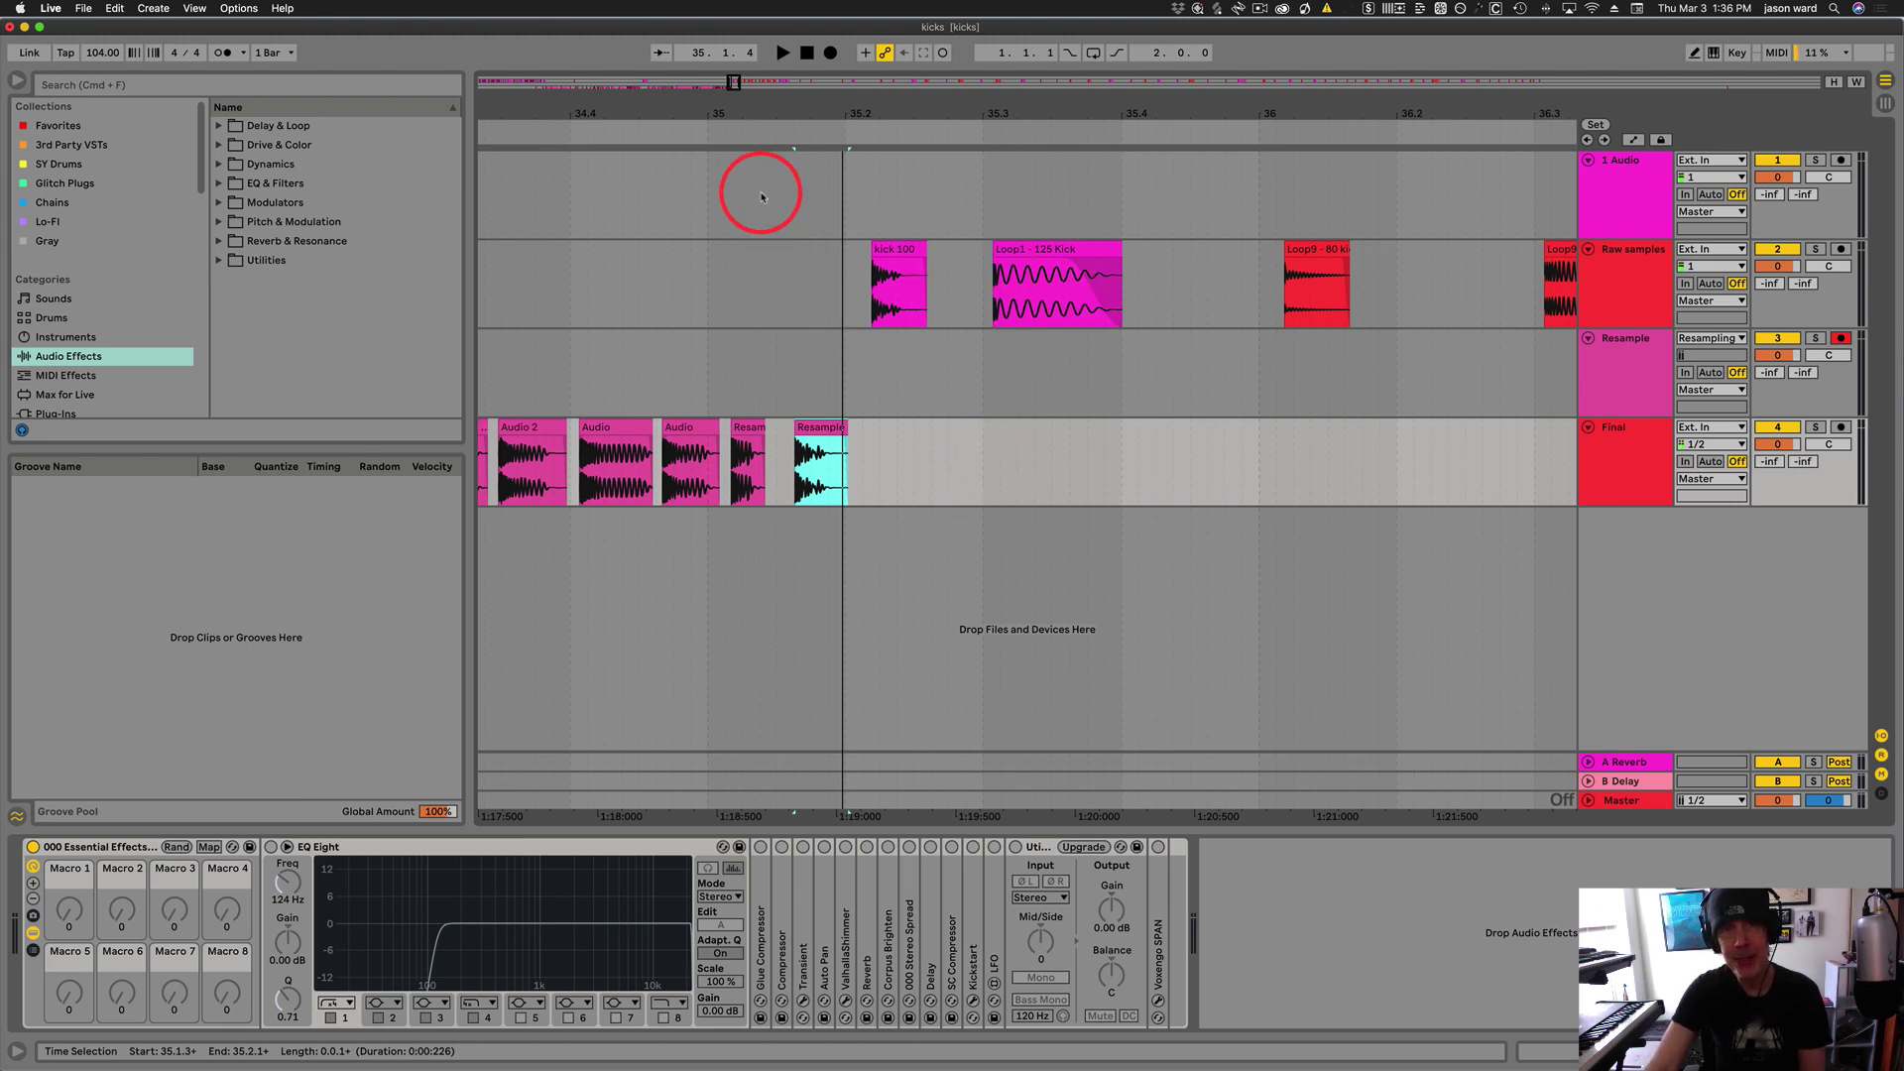
pyautogui.moveTo(761, 112); pyautogui.dragTo(762, 113)
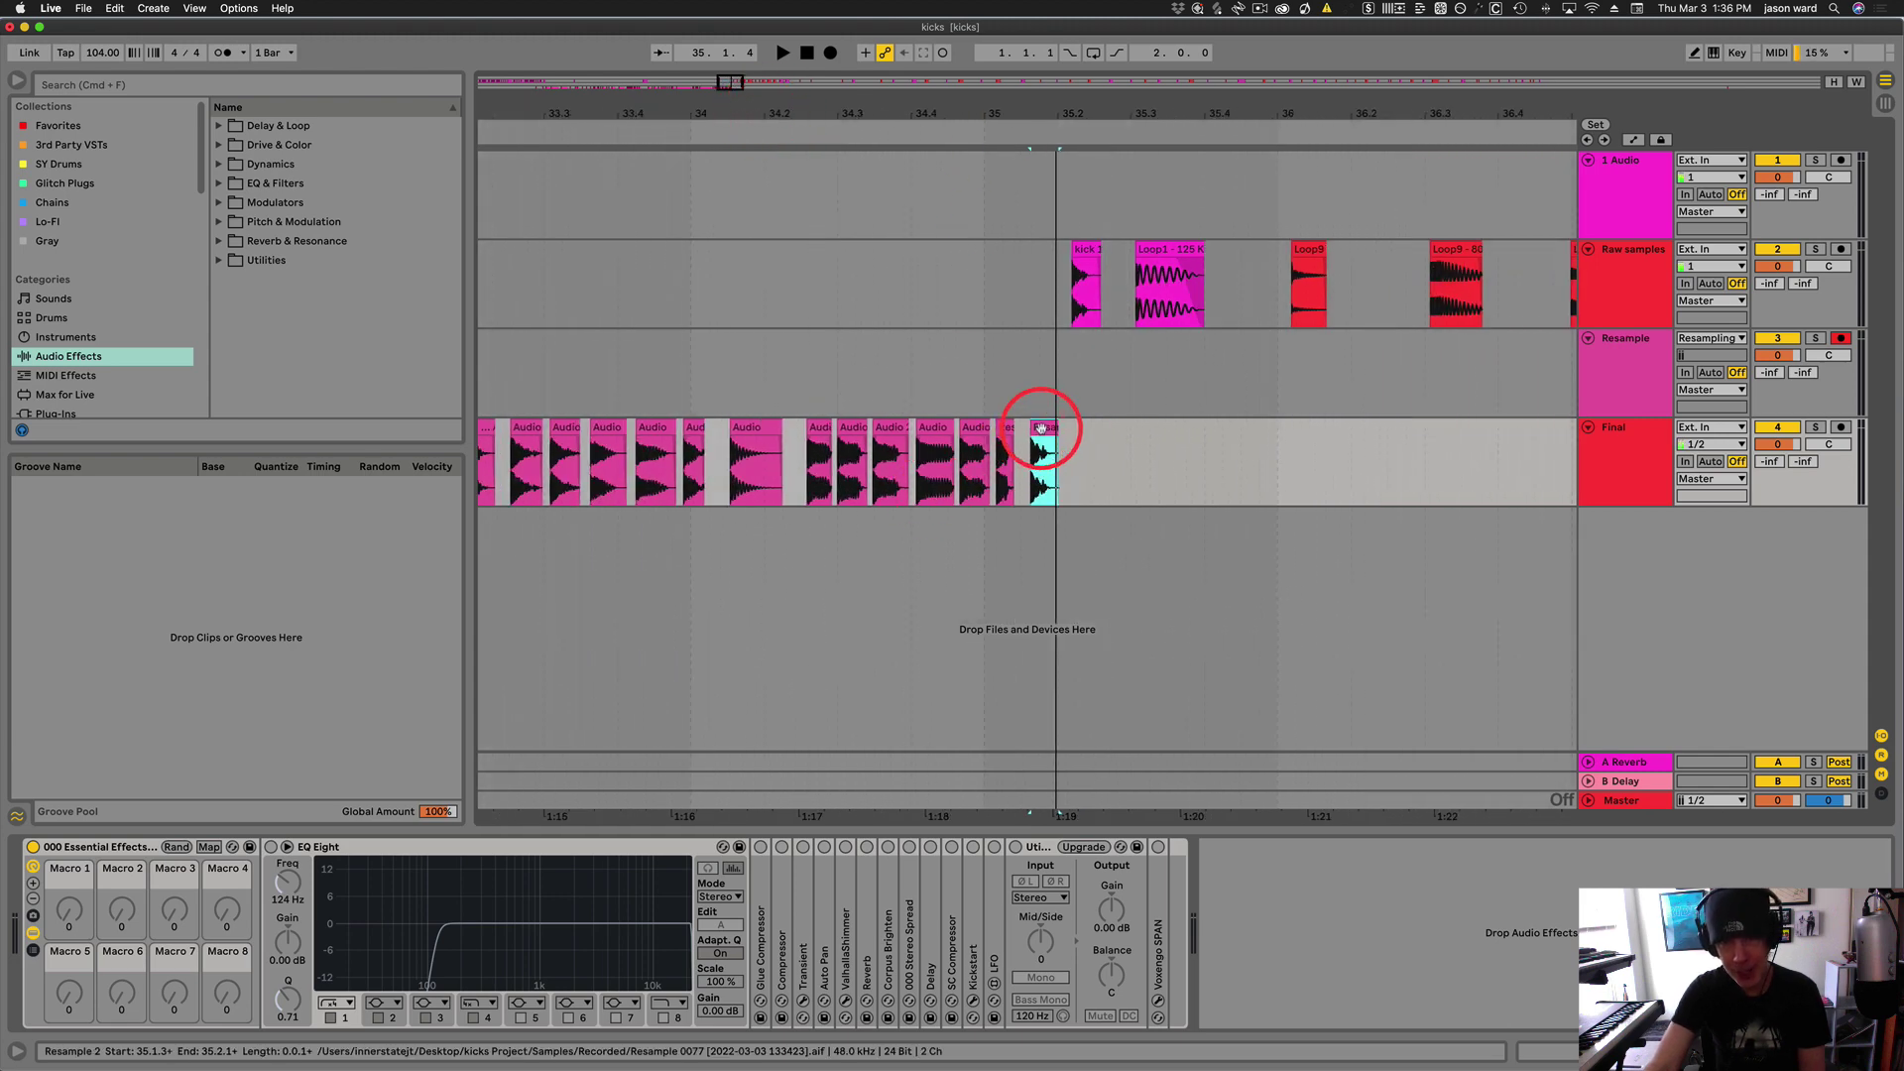
pyautogui.moveTo(848, 109); pyautogui.dragTo(850, 103)
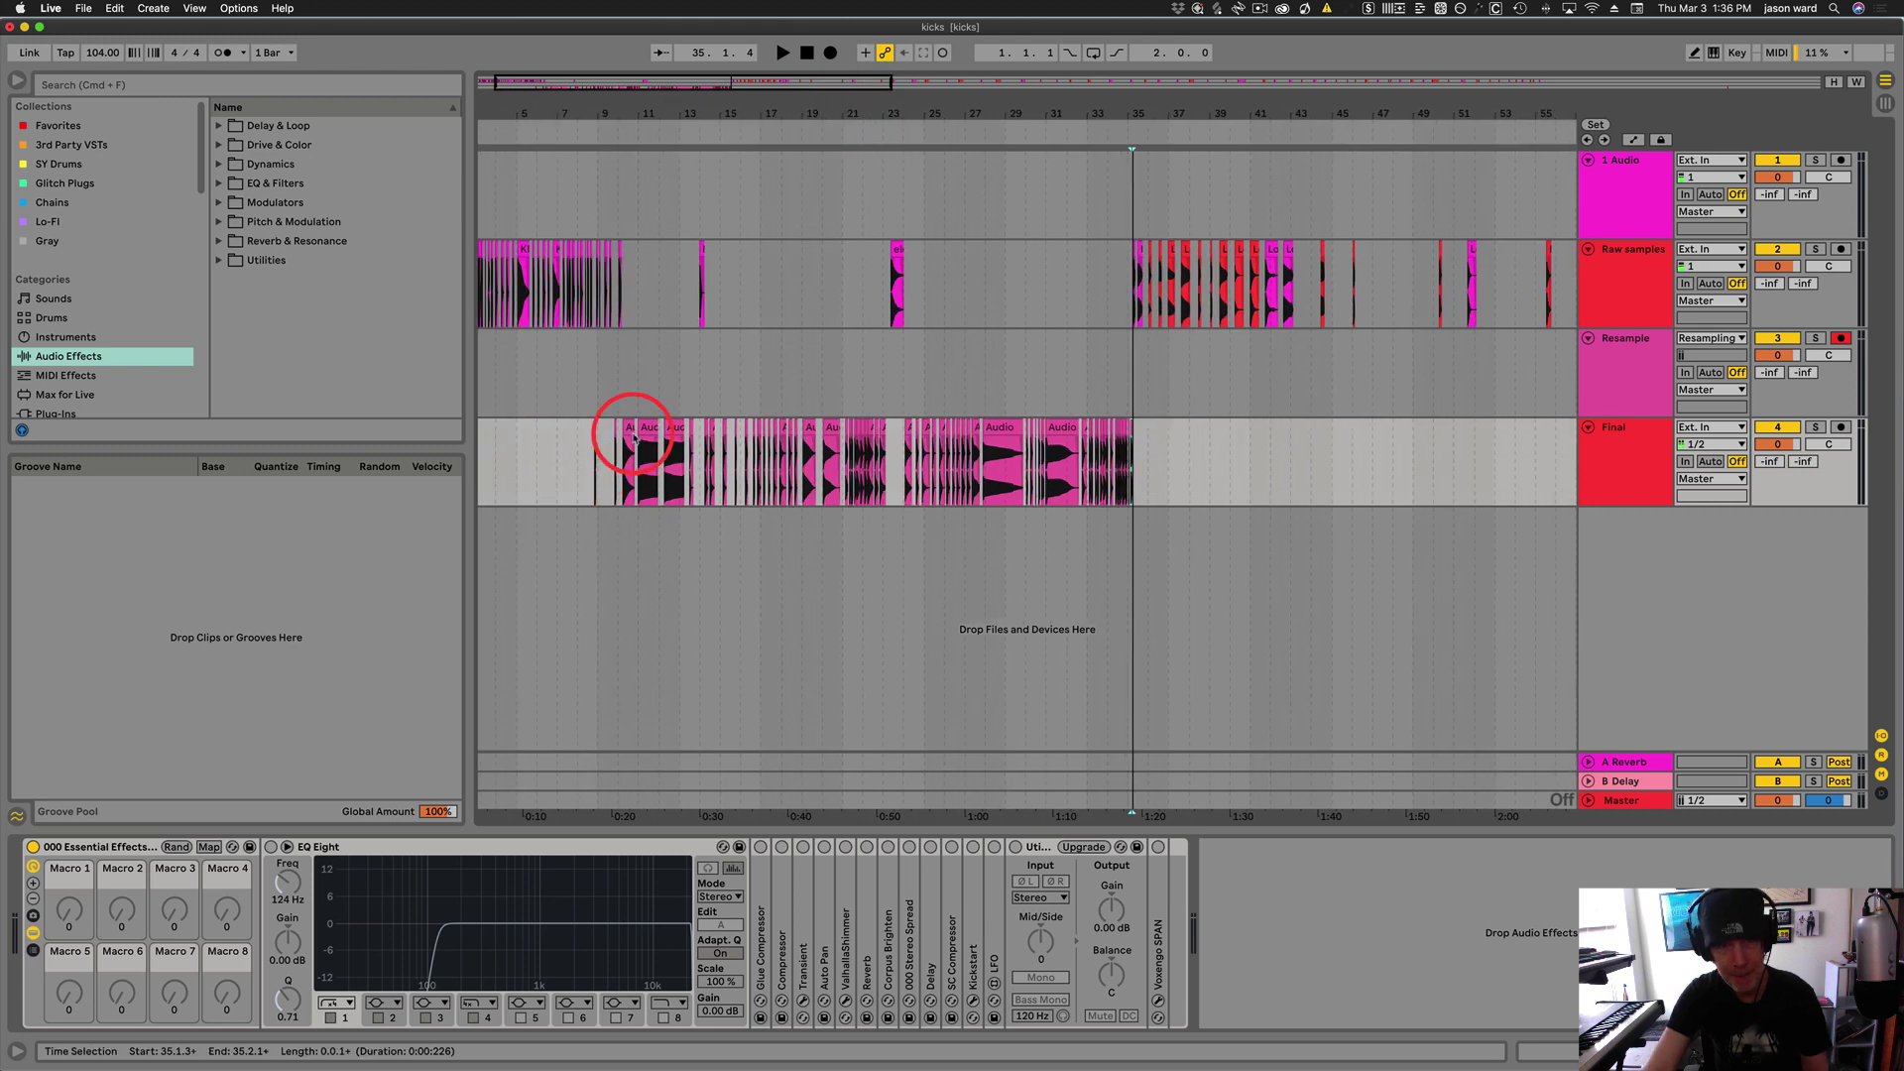
# Select all the collected kick clips on the Final track and crop them
pyautogui.click(593, 430)
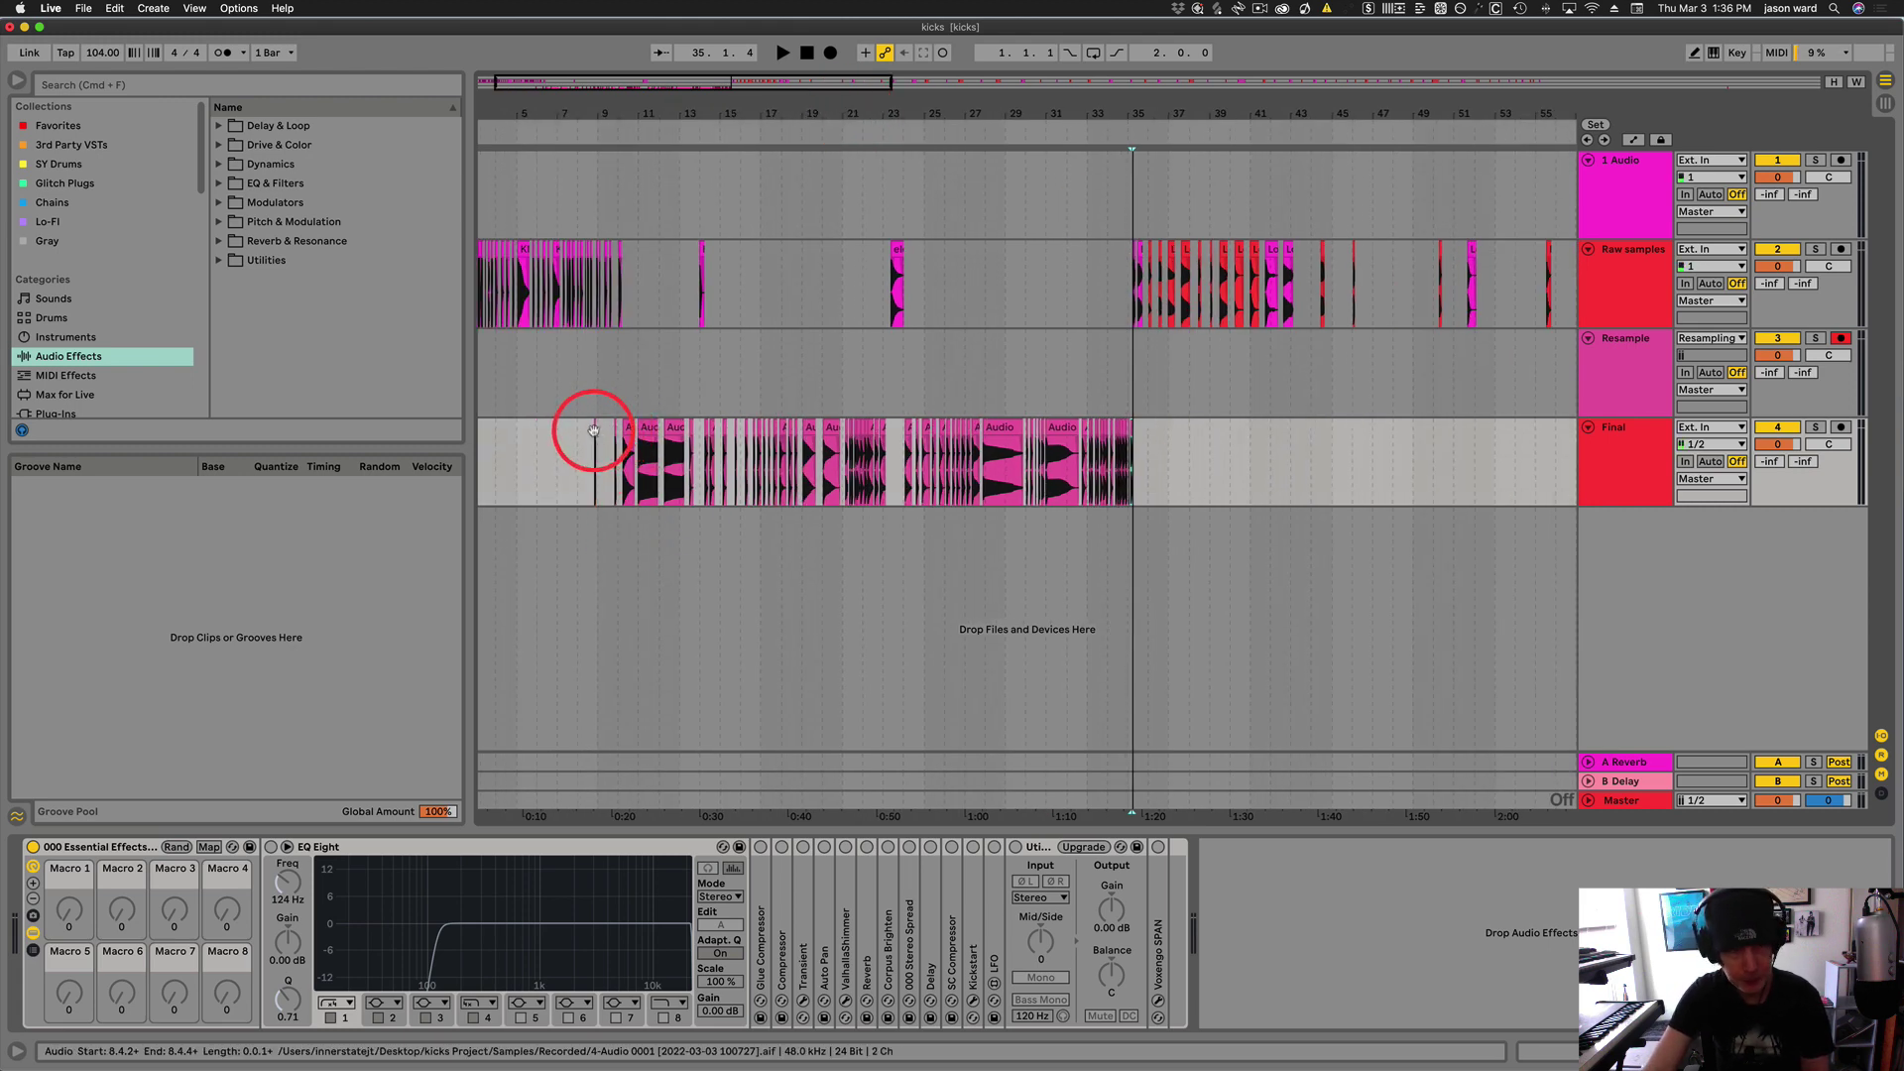
pyautogui.keyDown('shift'); pyautogui.click(593, 431); pyautogui.keyUp('shift')
pyautogui.rightClick(673, 429)
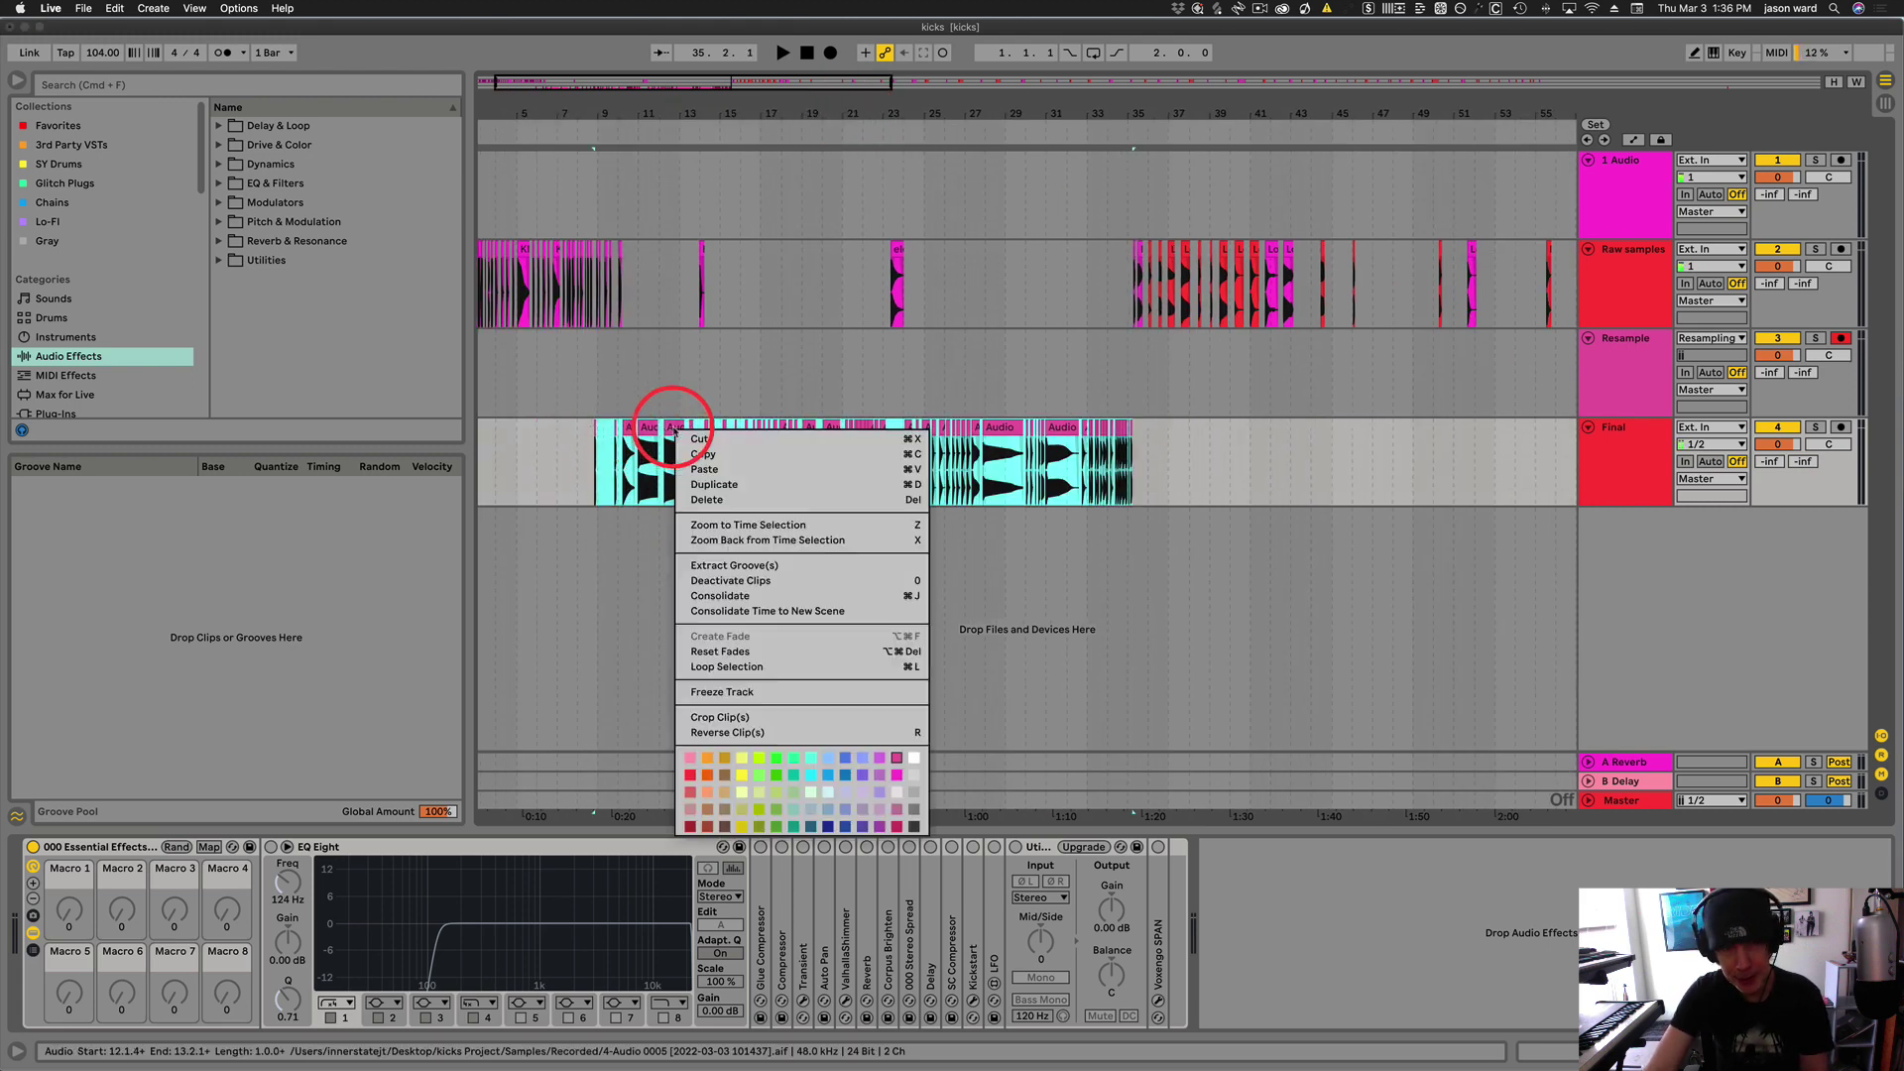
pyautogui.click(731, 719)
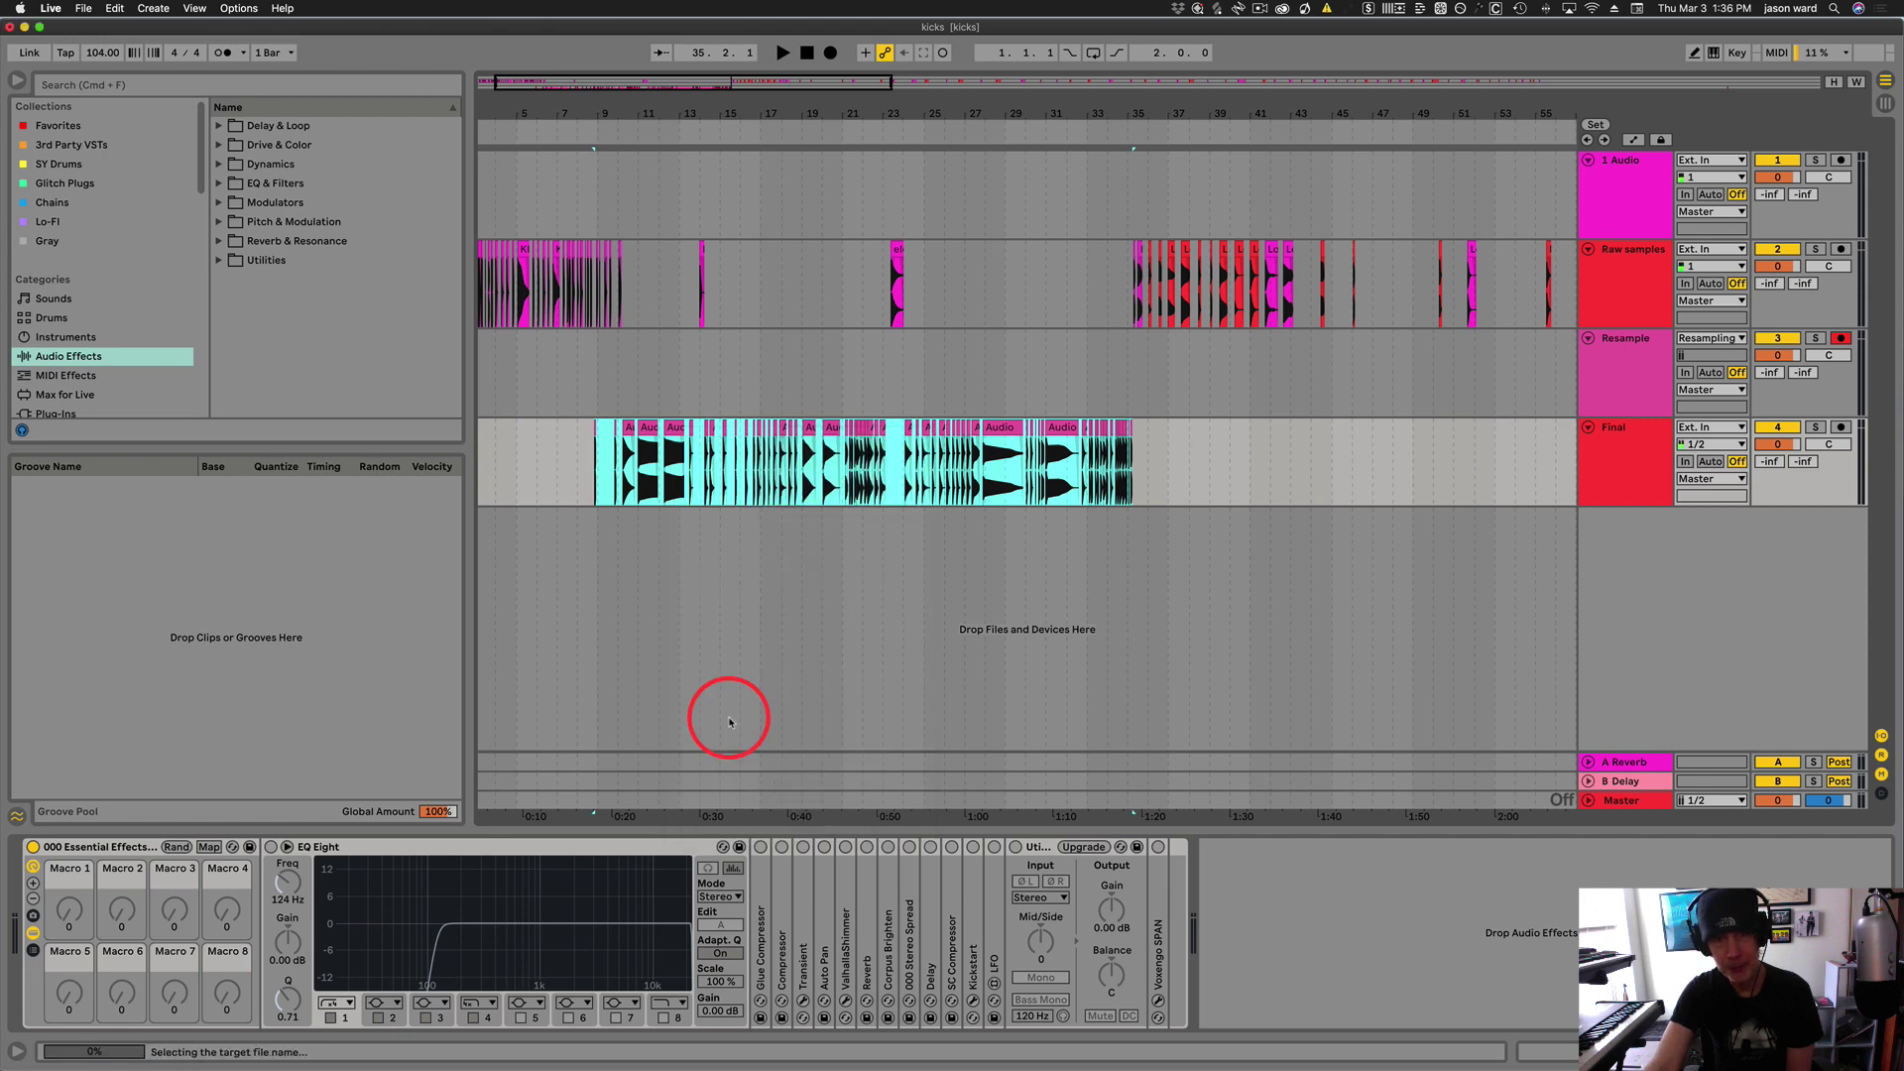
# Inspect the long cropped Audio clip around bar 28 on the Final track up close, and return to the overview
pyautogui.click(1014, 438)
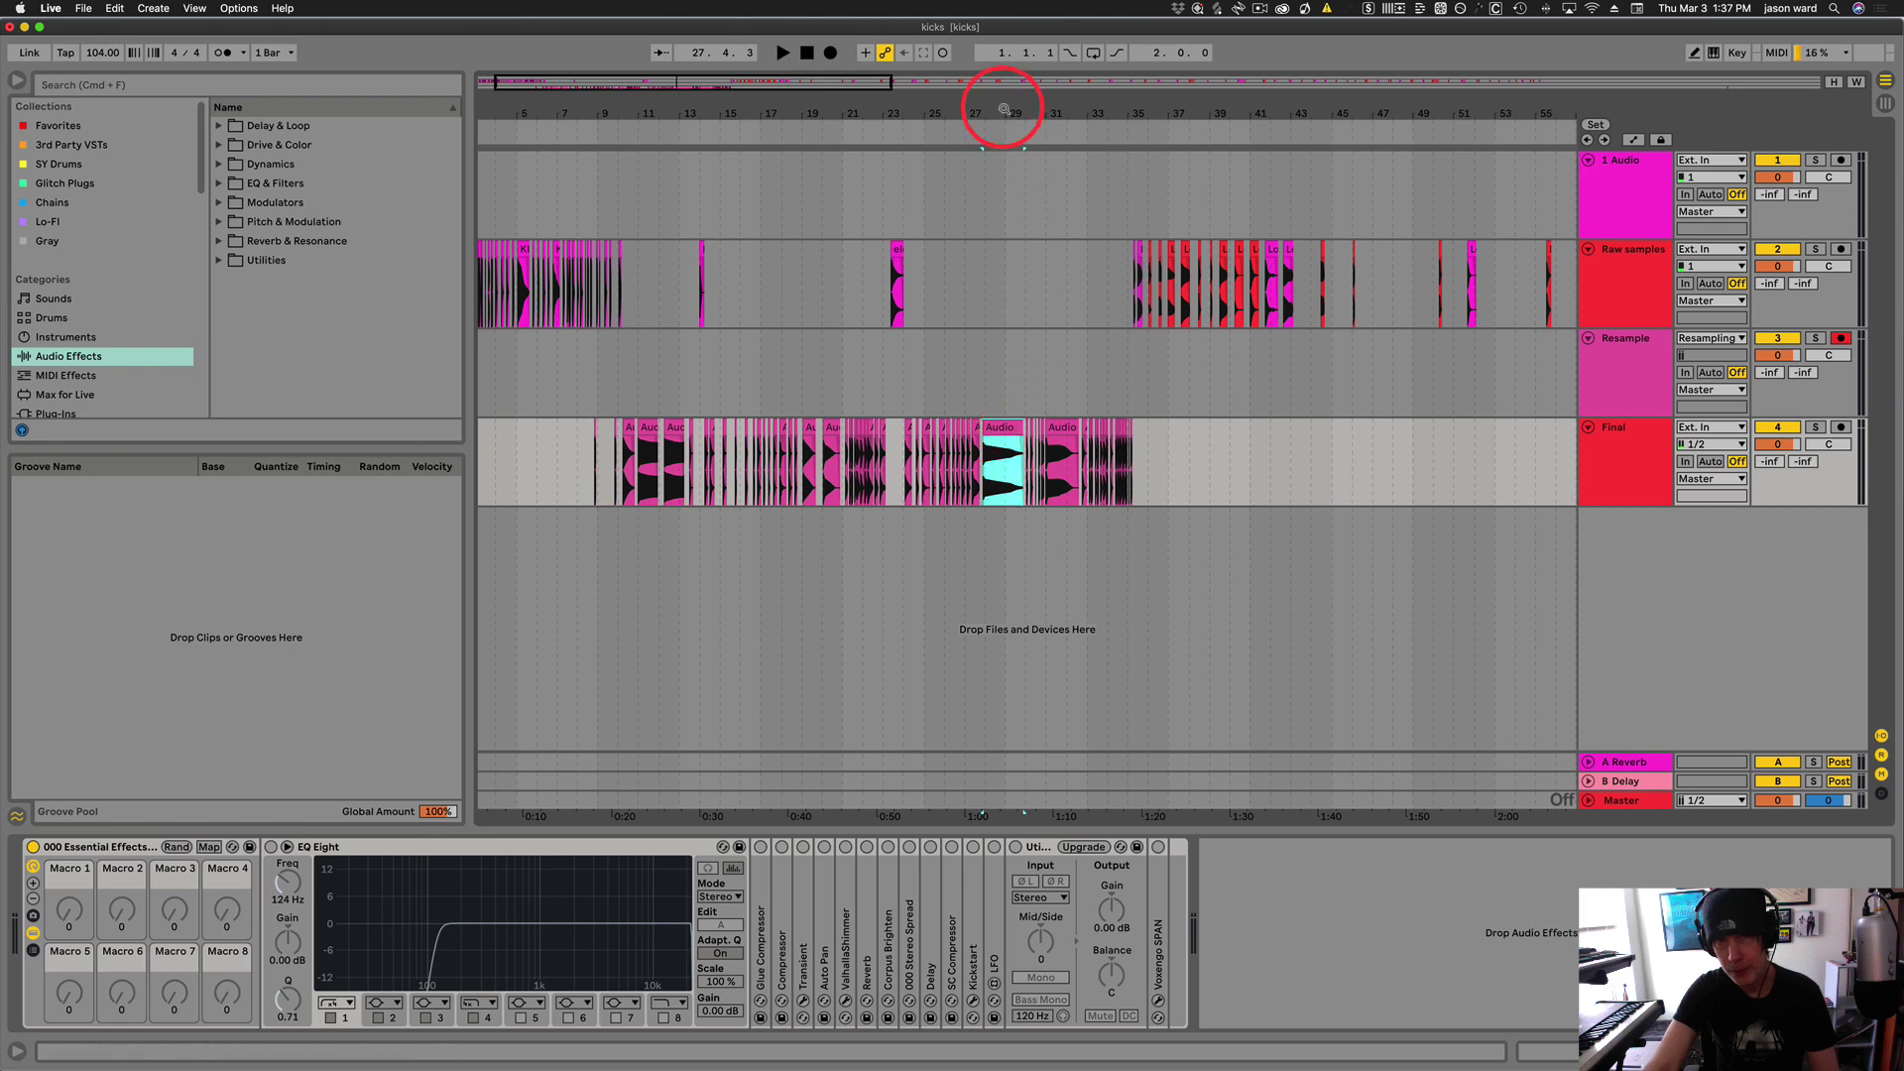
pyautogui.moveTo(1003, 102); pyautogui.dragTo(1011, 149)
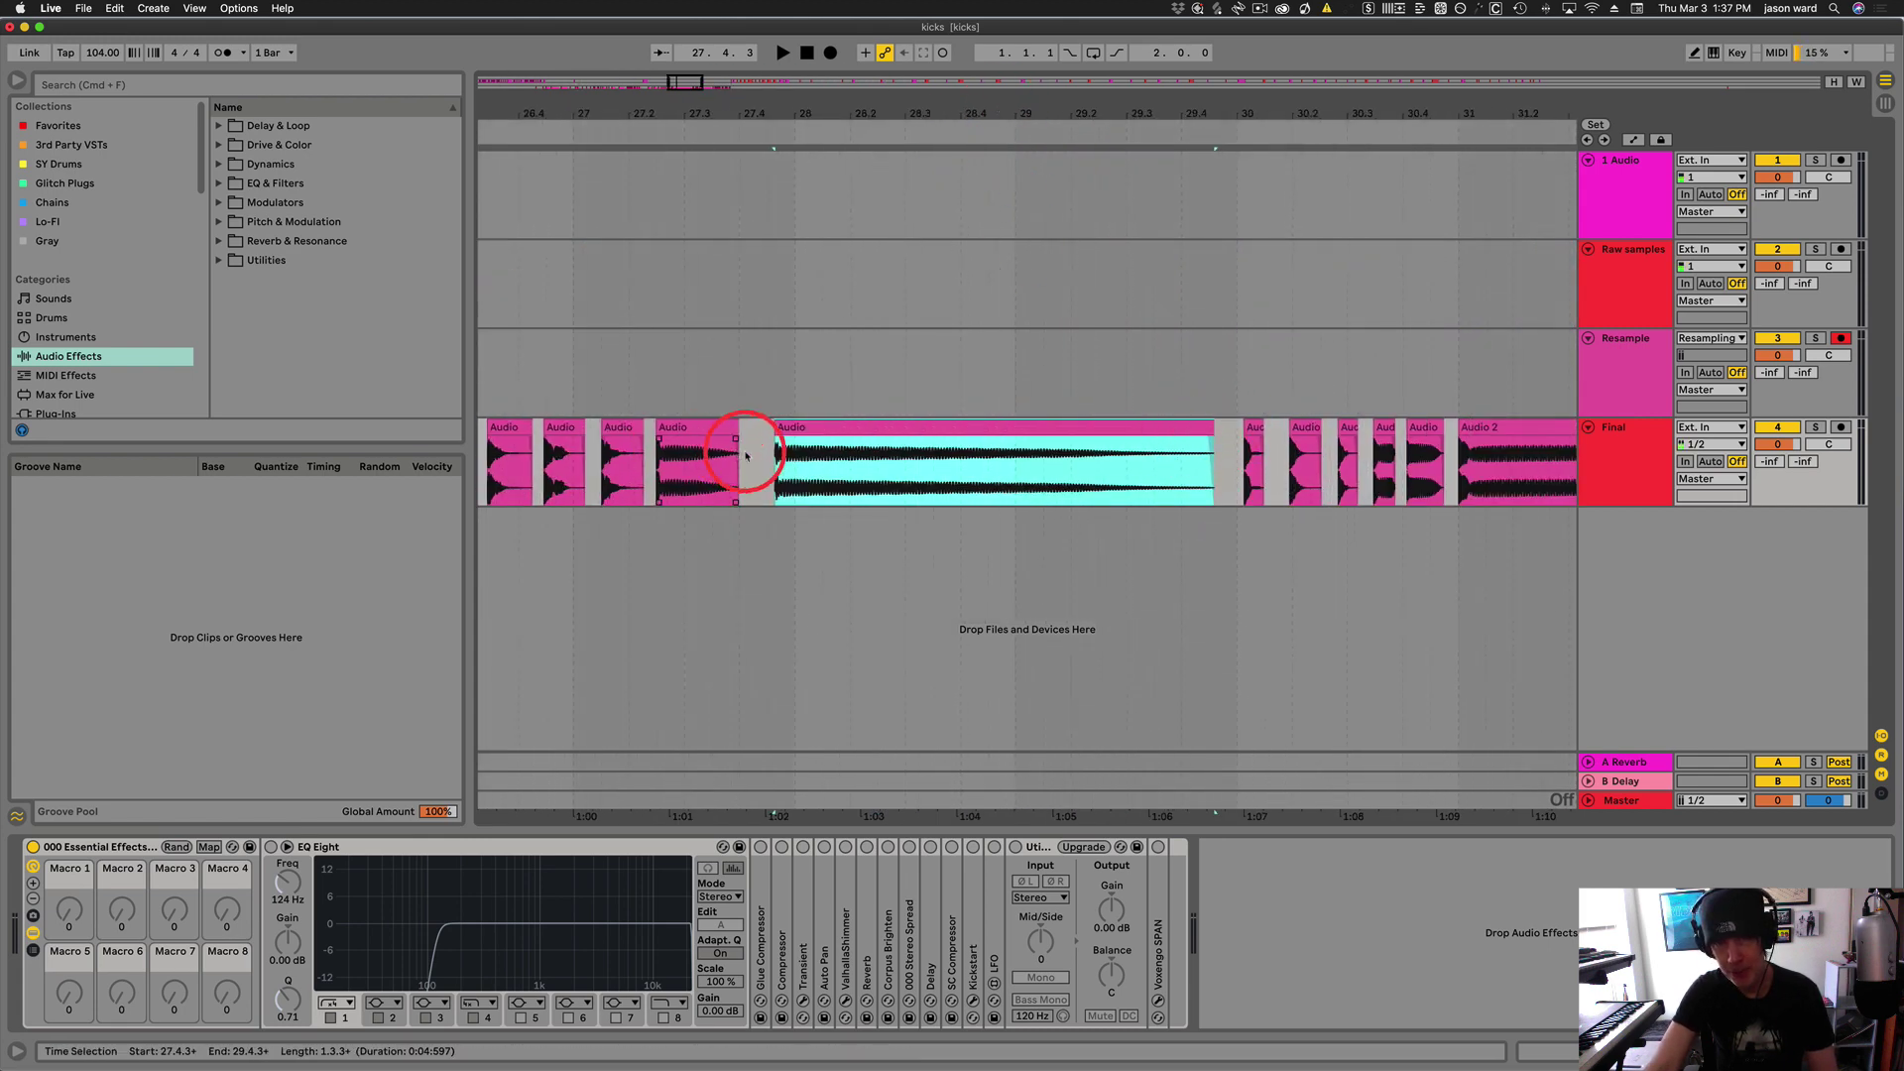
pyautogui.moveTo(994, 113); pyautogui.dragTo(901, 110)
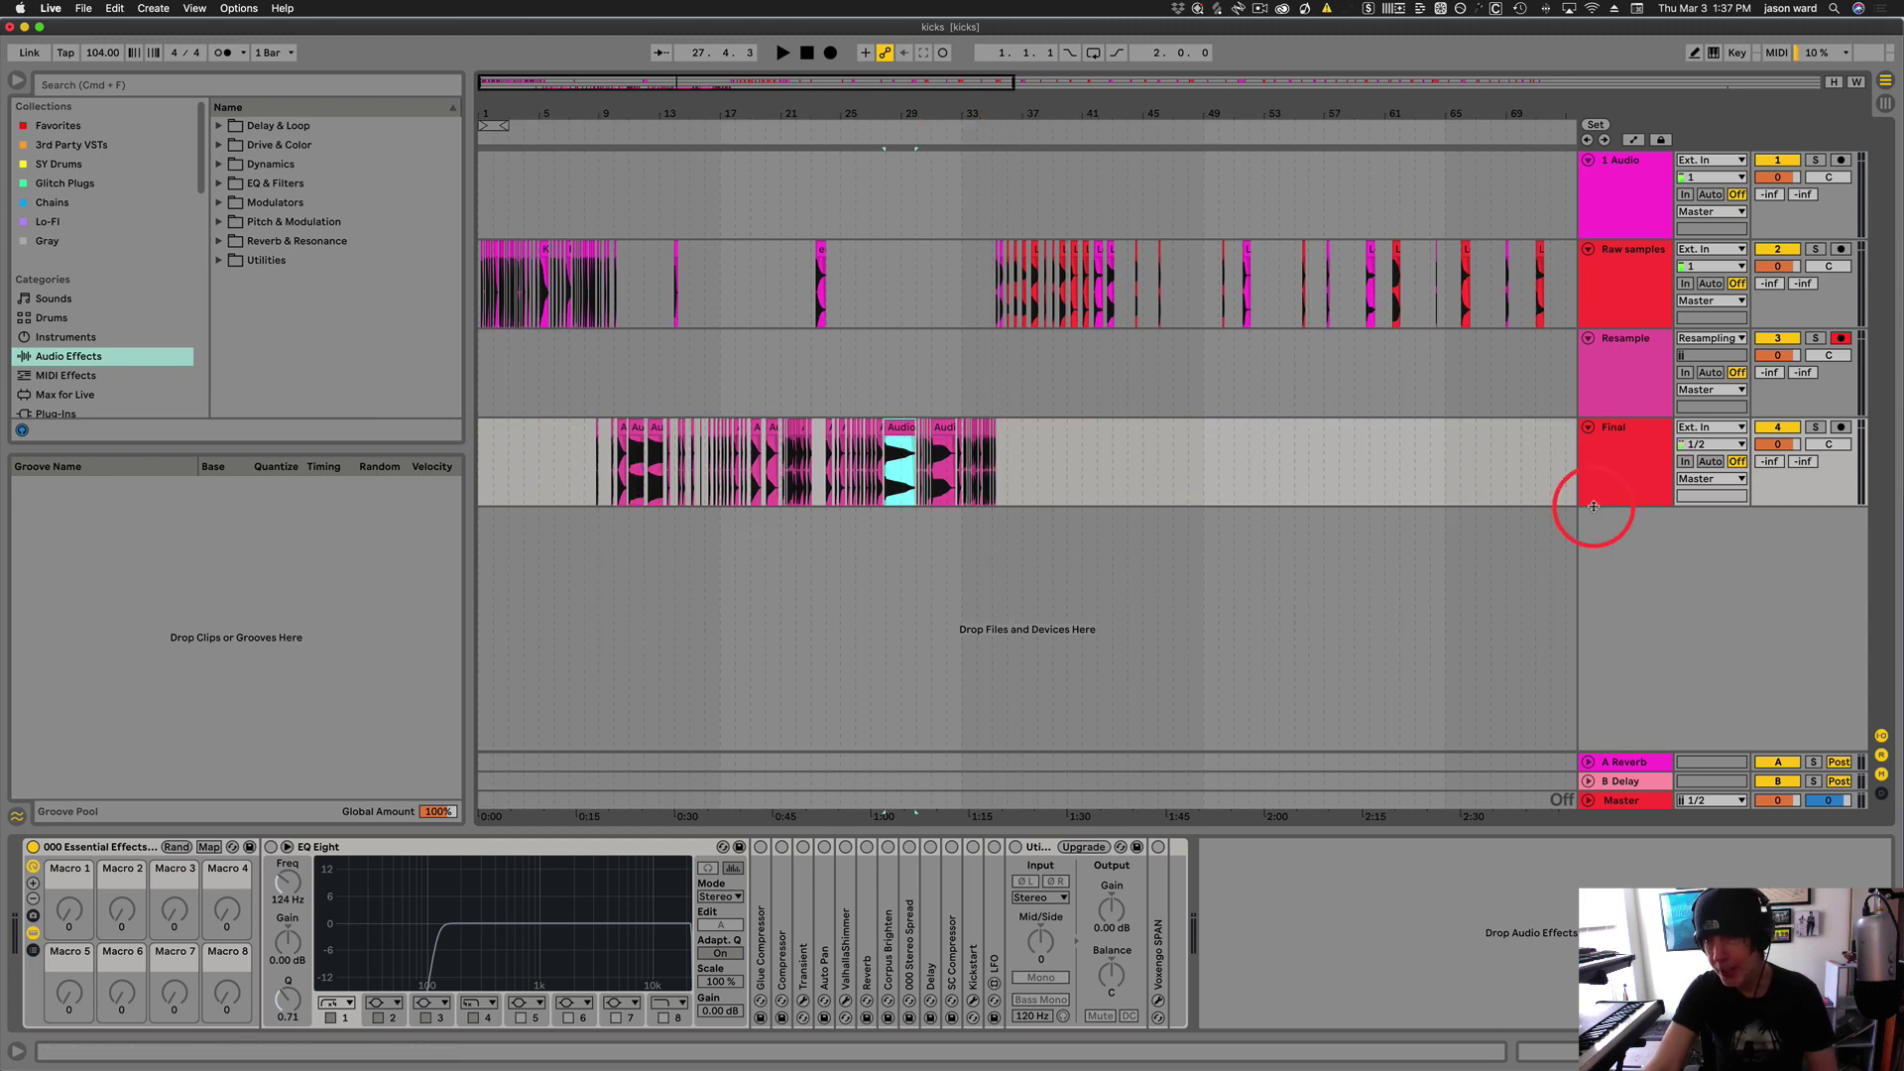
# Rename the Final track as Final Kick Samples
pyautogui.click(1639, 432)
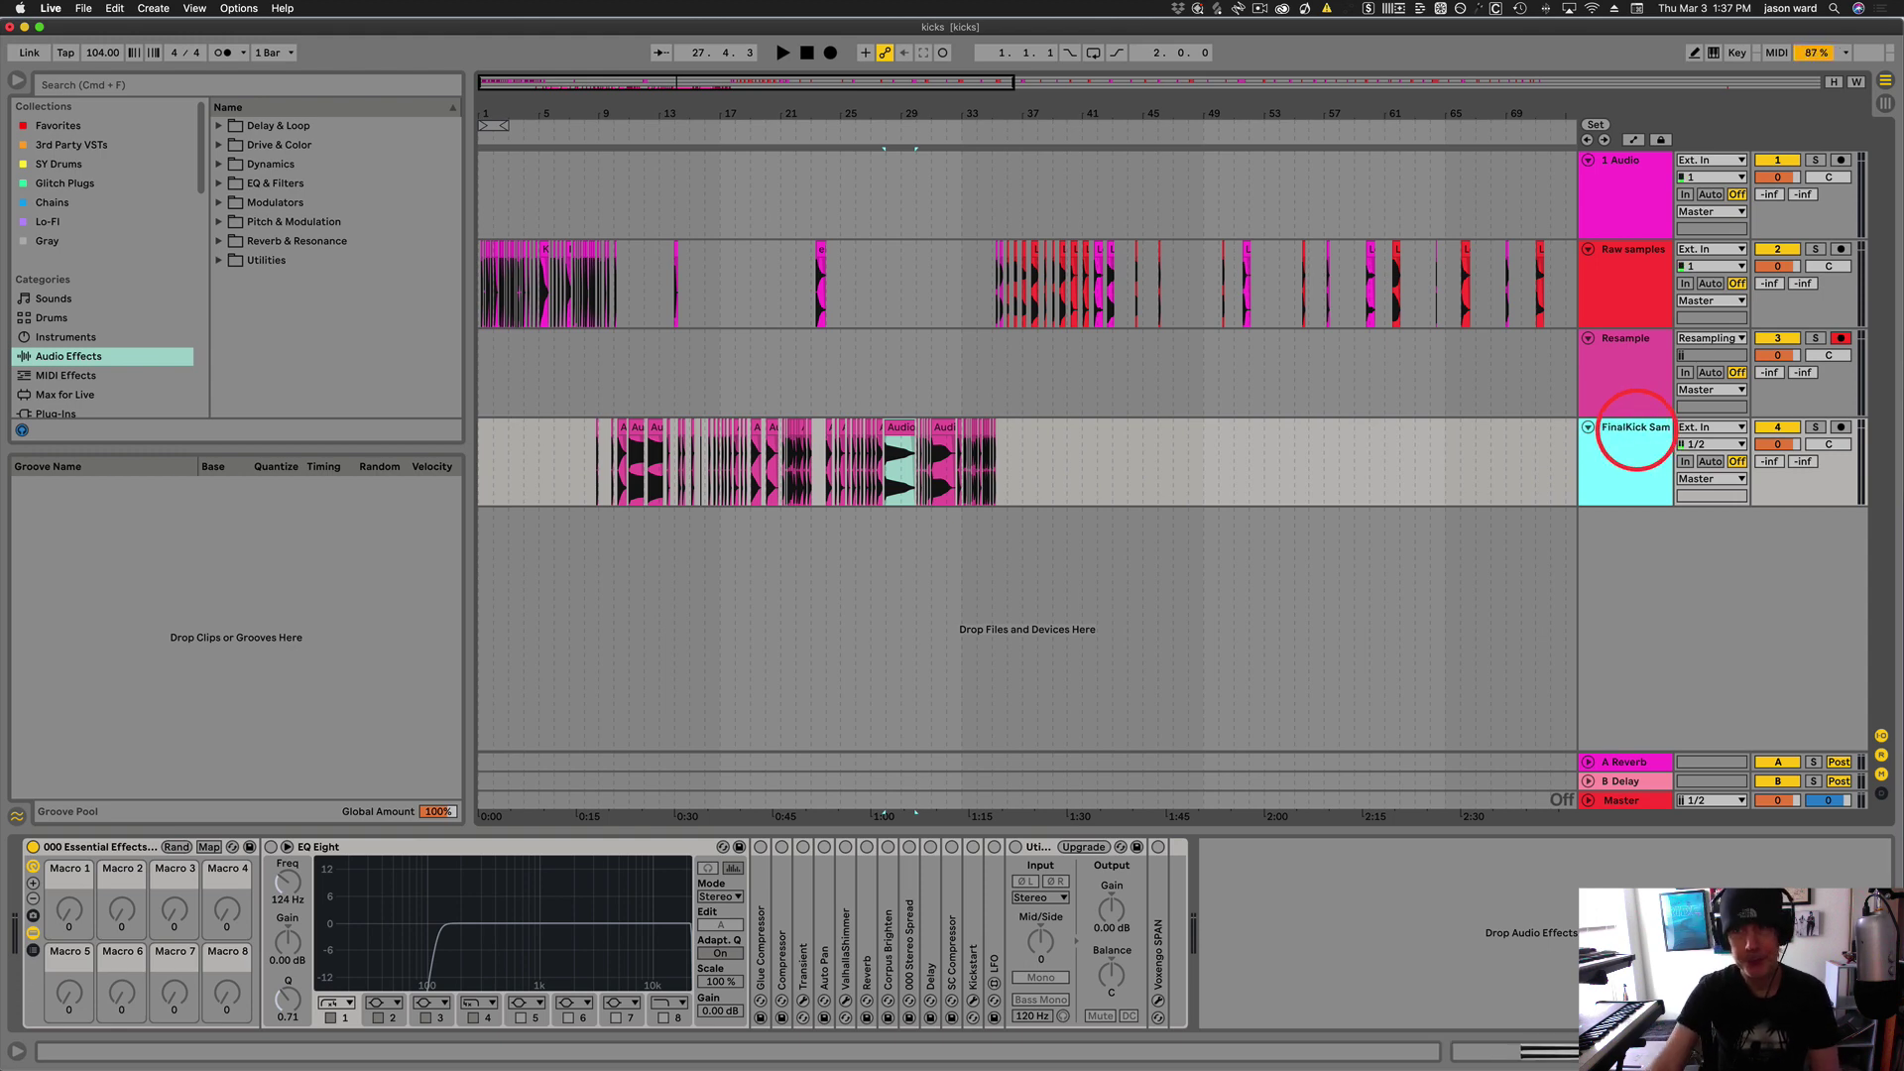
pyautogui.doubleClick(1627, 435)
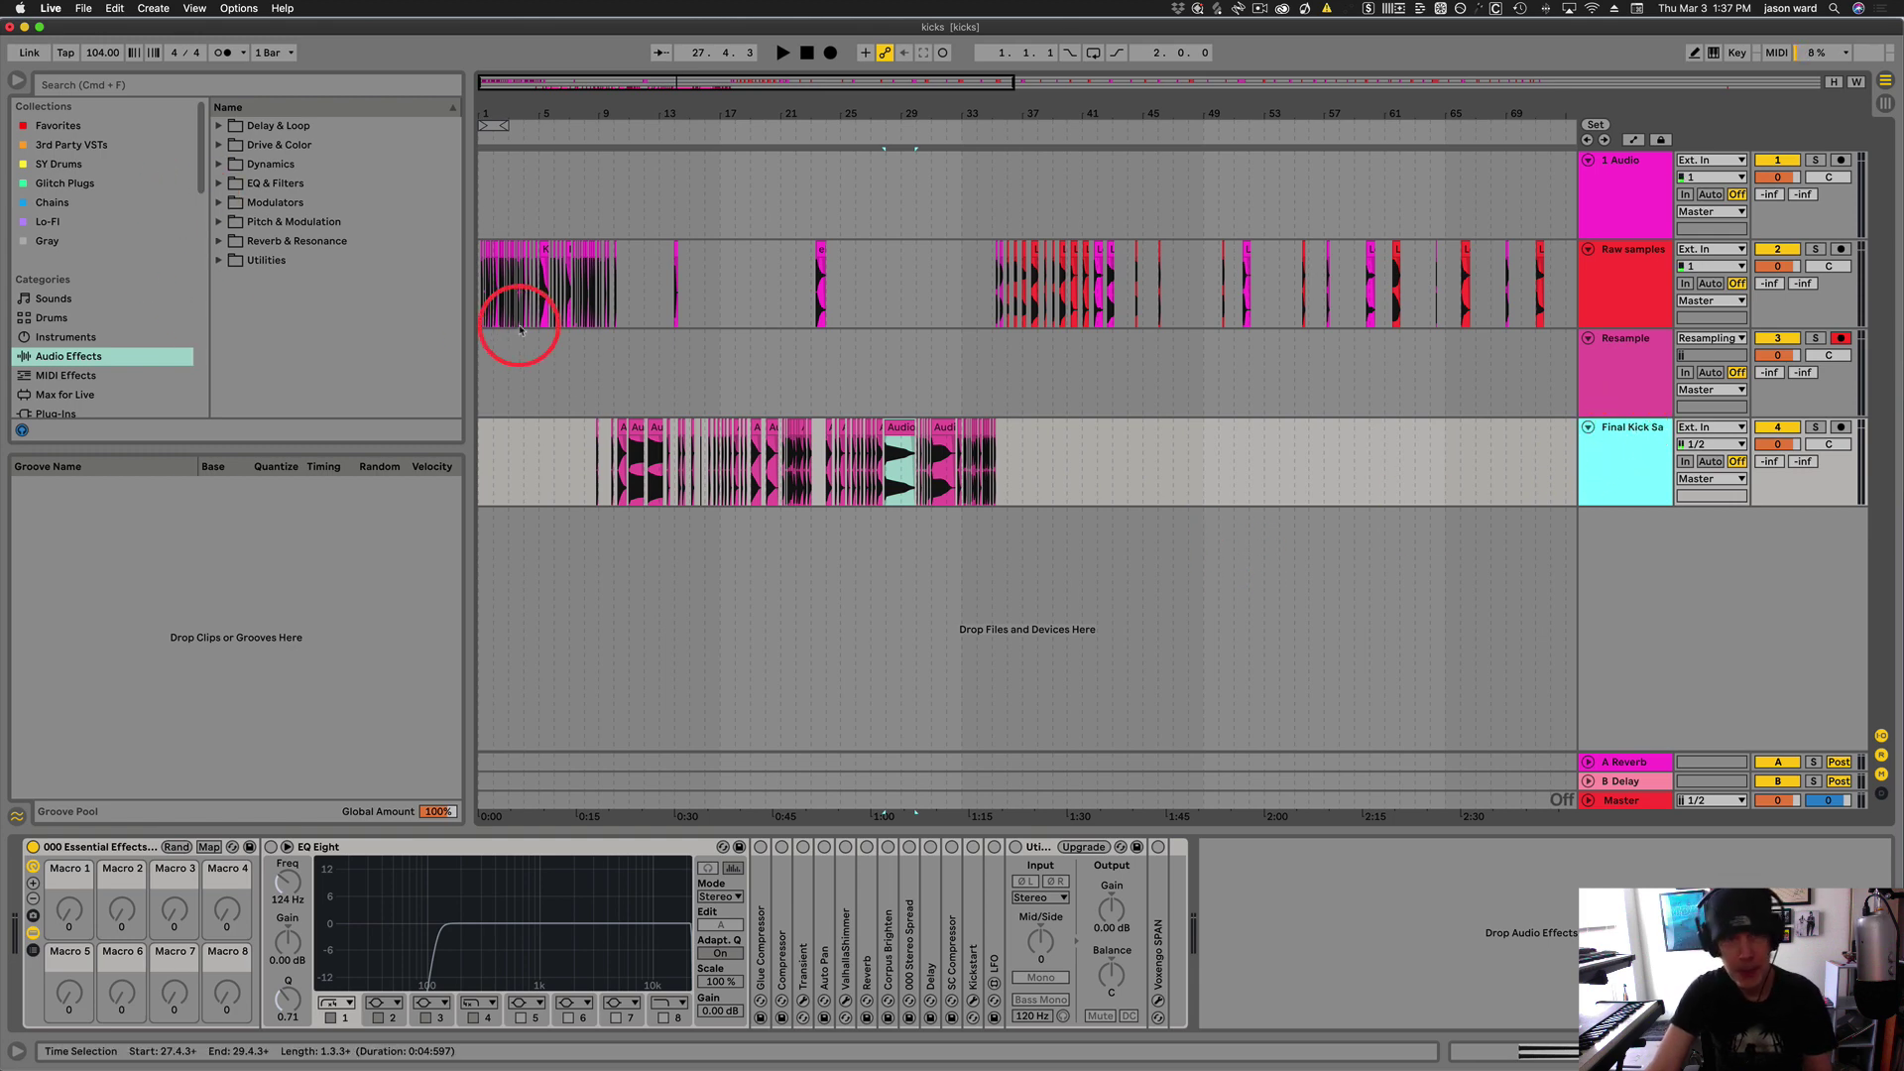
# Open the Ableton Clips, loops & Samples folder in the browser and go down to the end of its contents
pyautogui.click(170, 305)
pyautogui.scroll(-5, 164, 316)
pyautogui.scroll(-6, 174, 325)
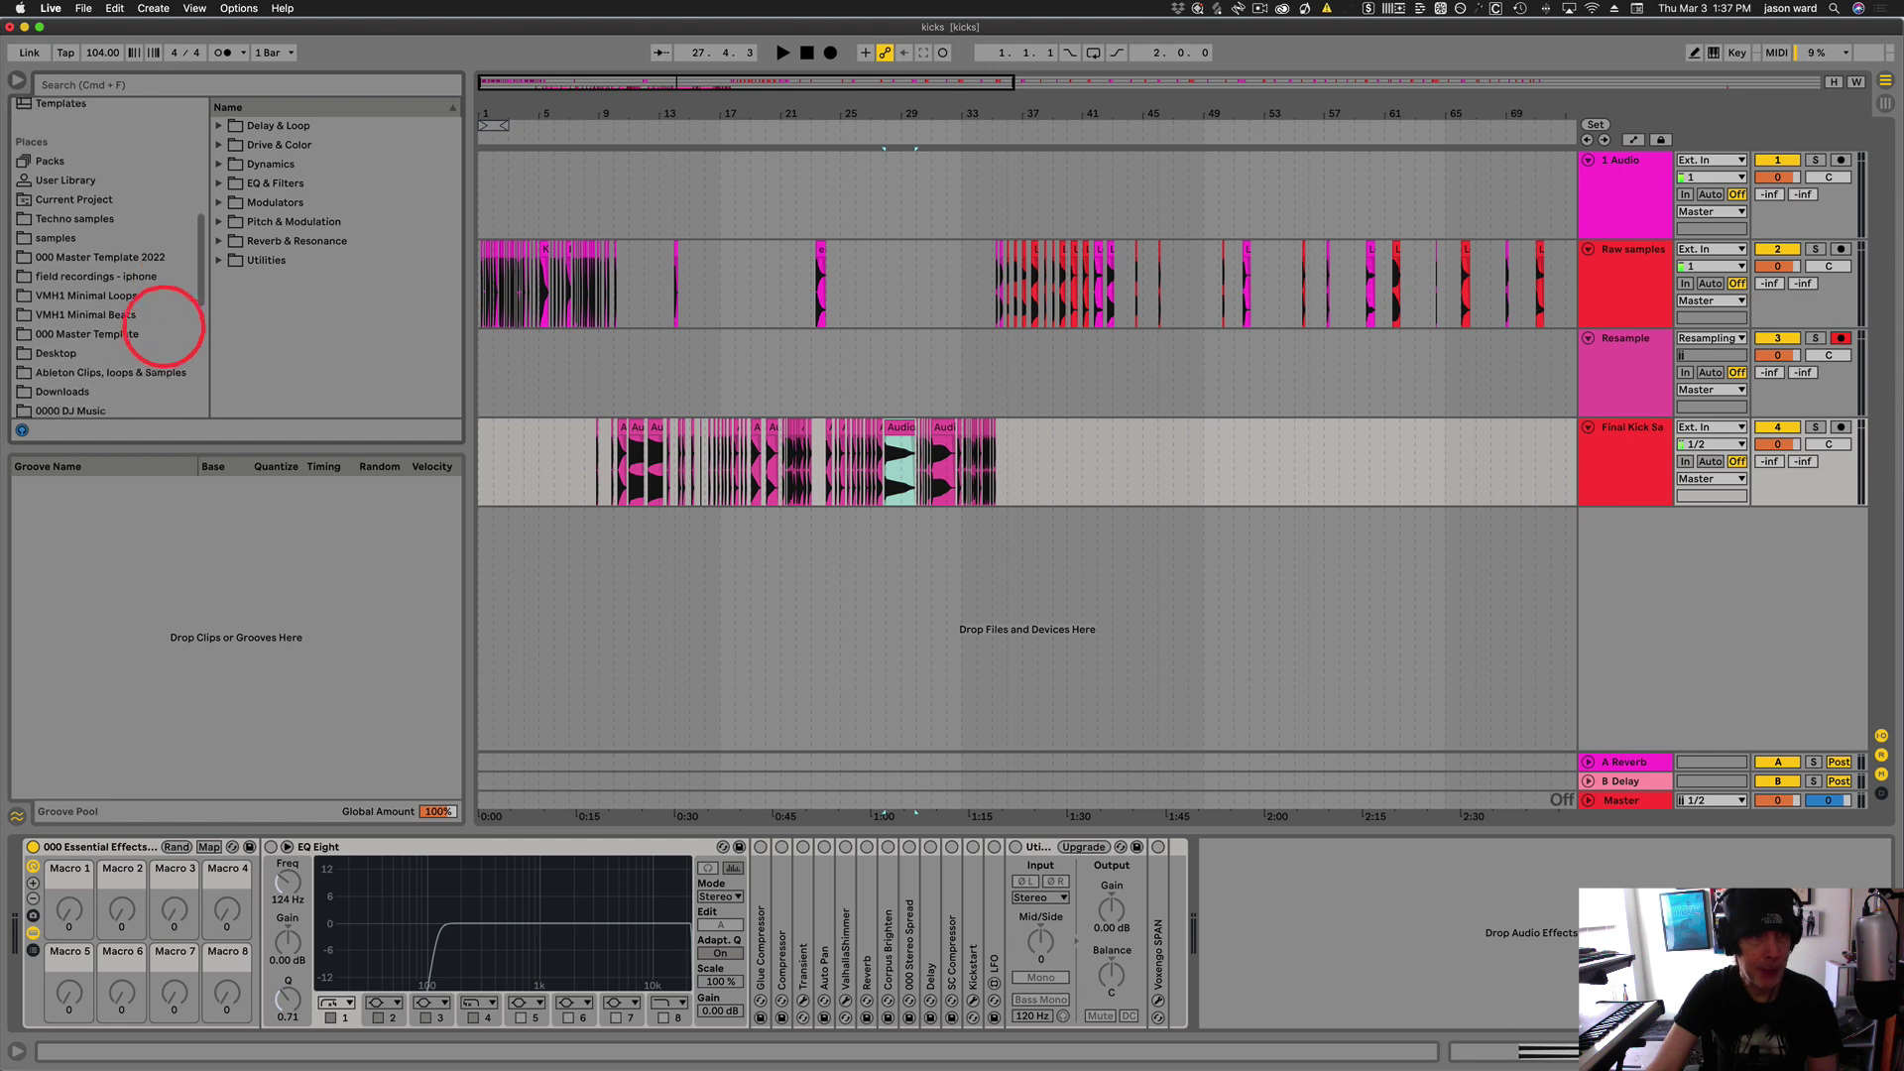
pyautogui.click(74, 366)
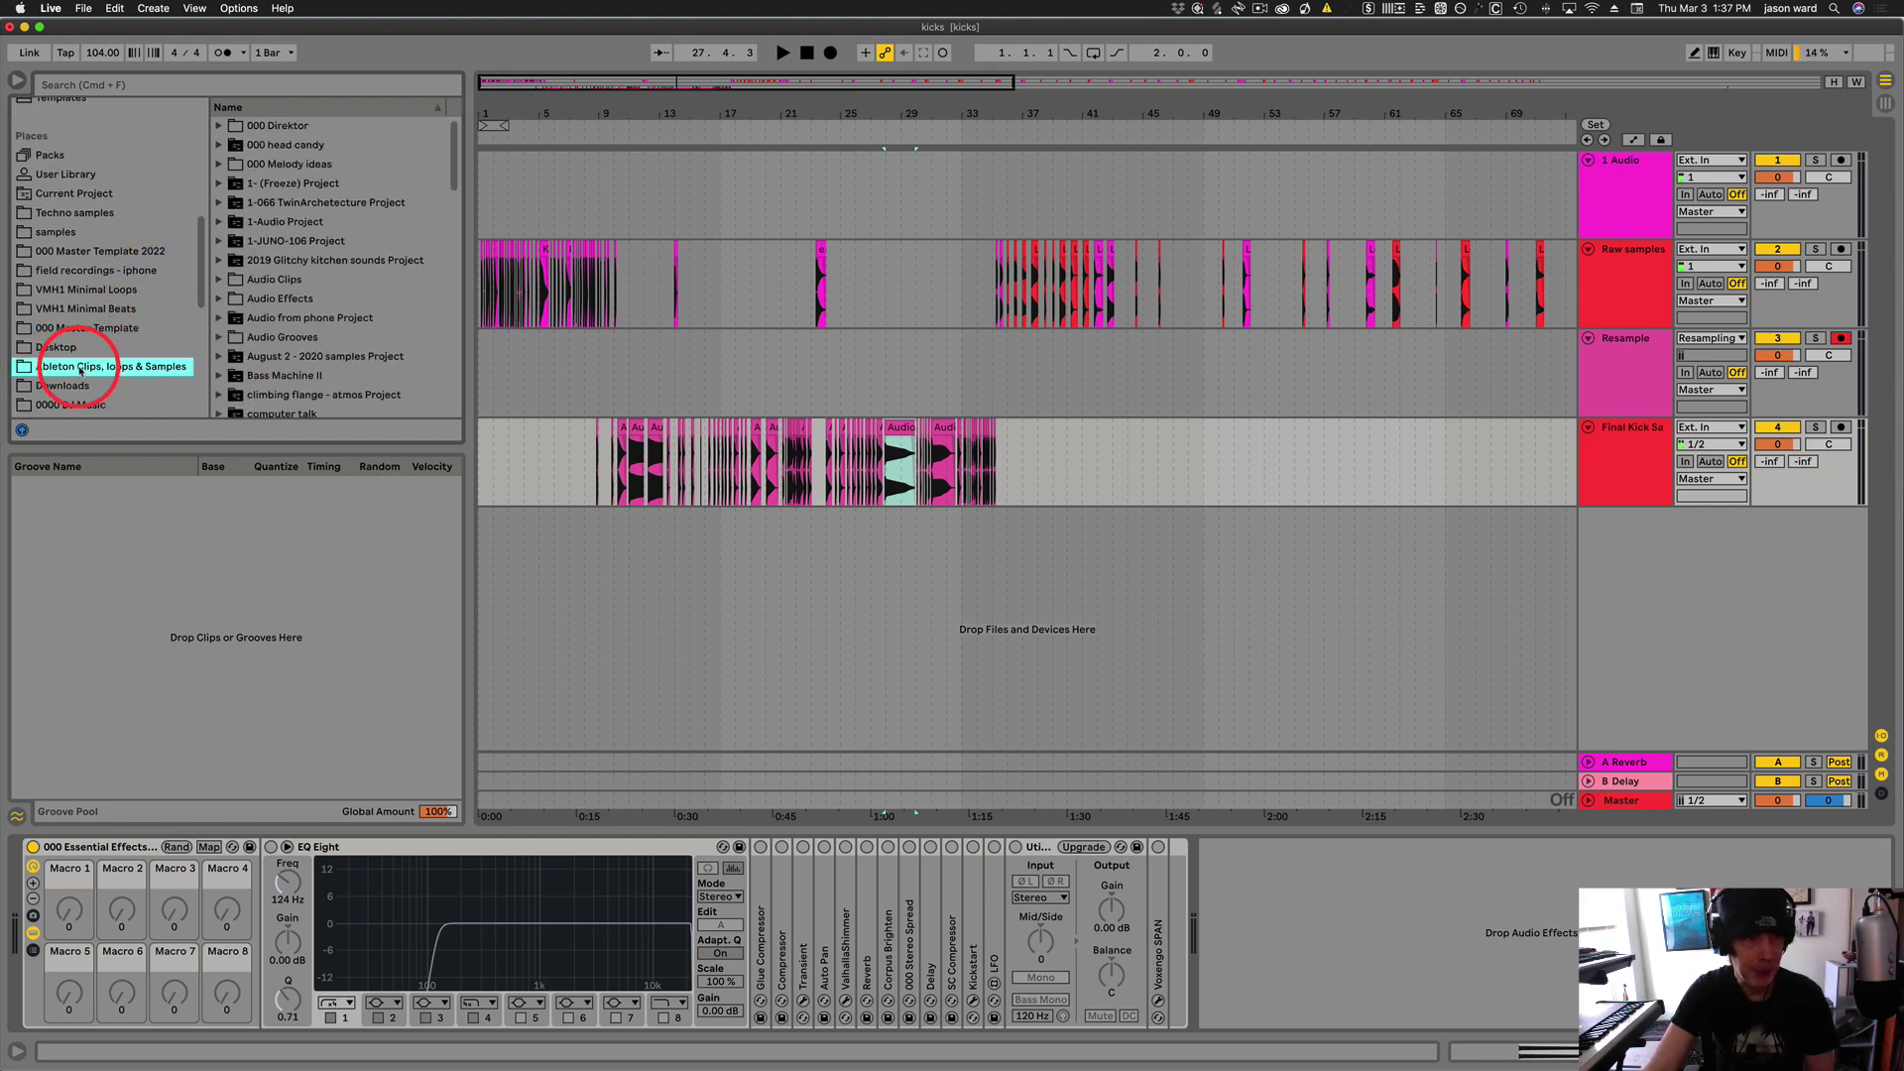
pyautogui.scroll(-5, 377, 342)
pyautogui.scroll(-10, 377, 342)
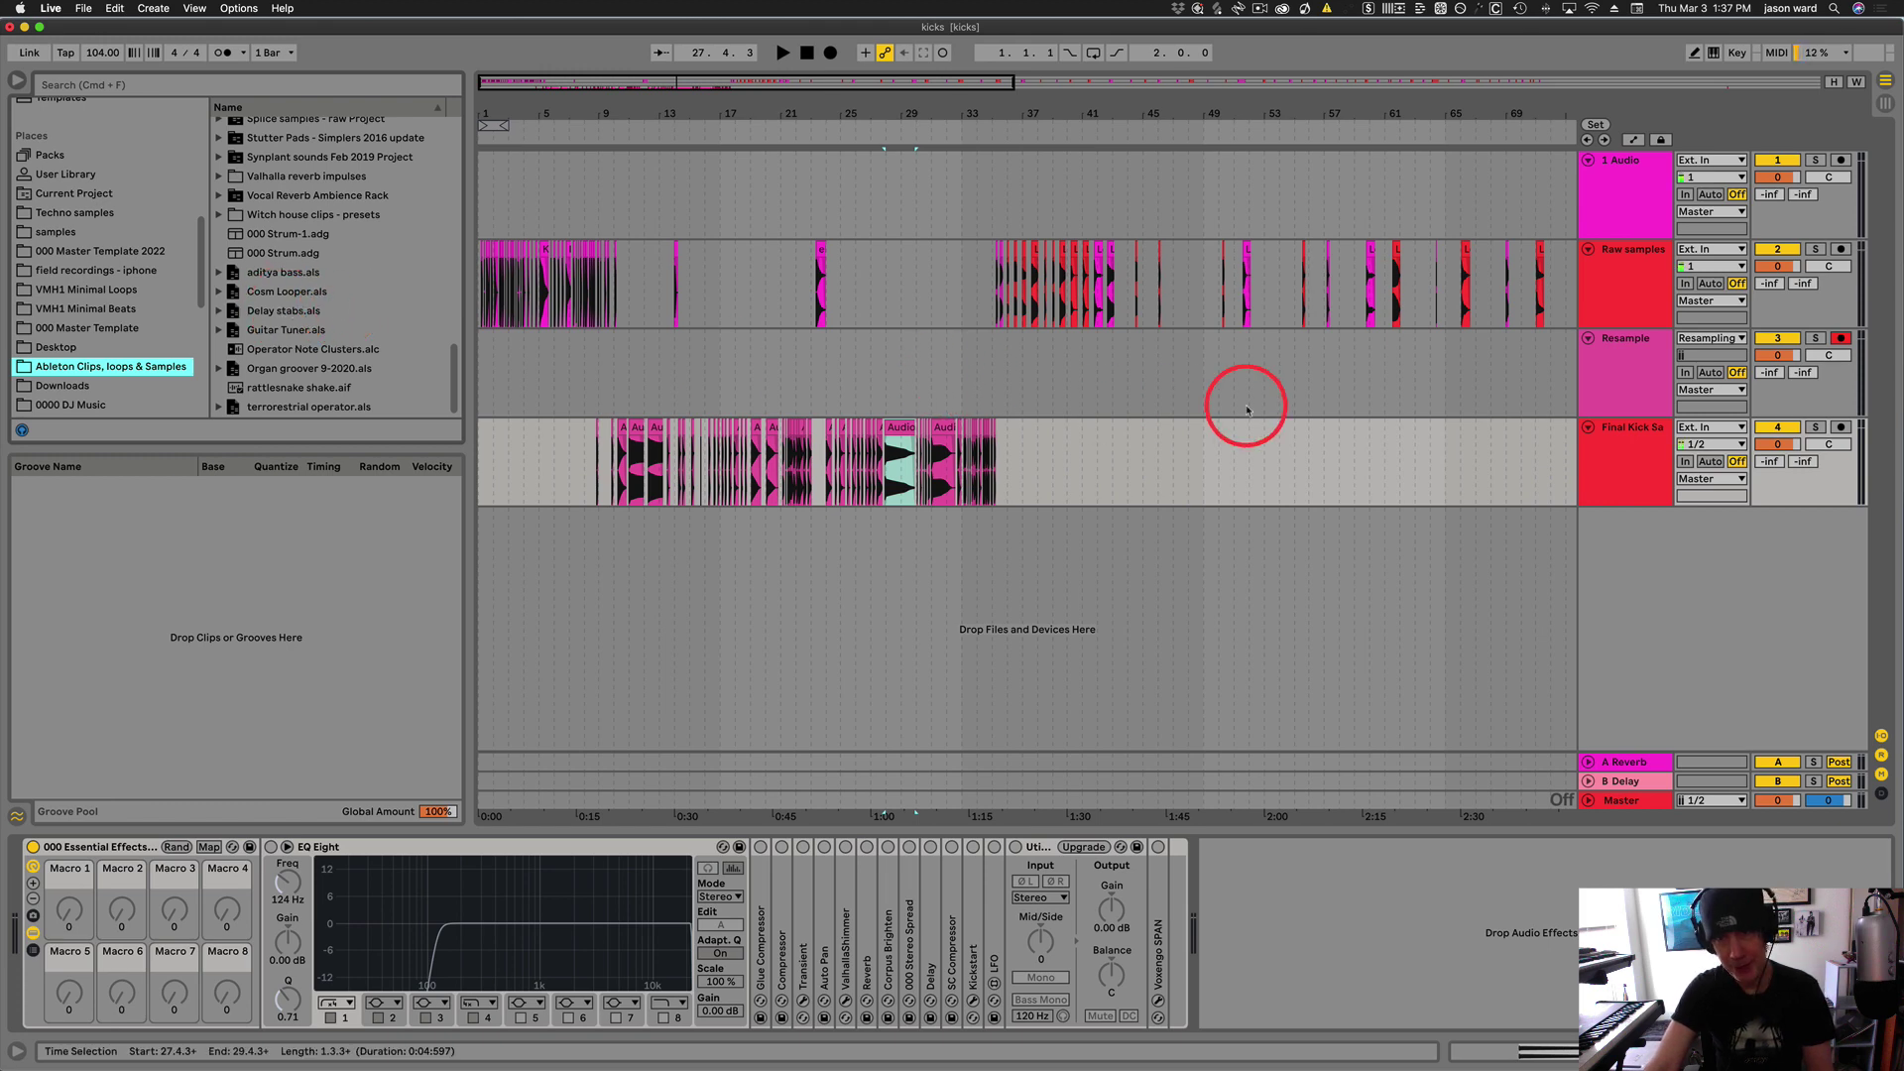
# Save the Final Kick Samples track into the Ableton Clips, loops & Samples folder under its own name
pyautogui.click(1643, 432)
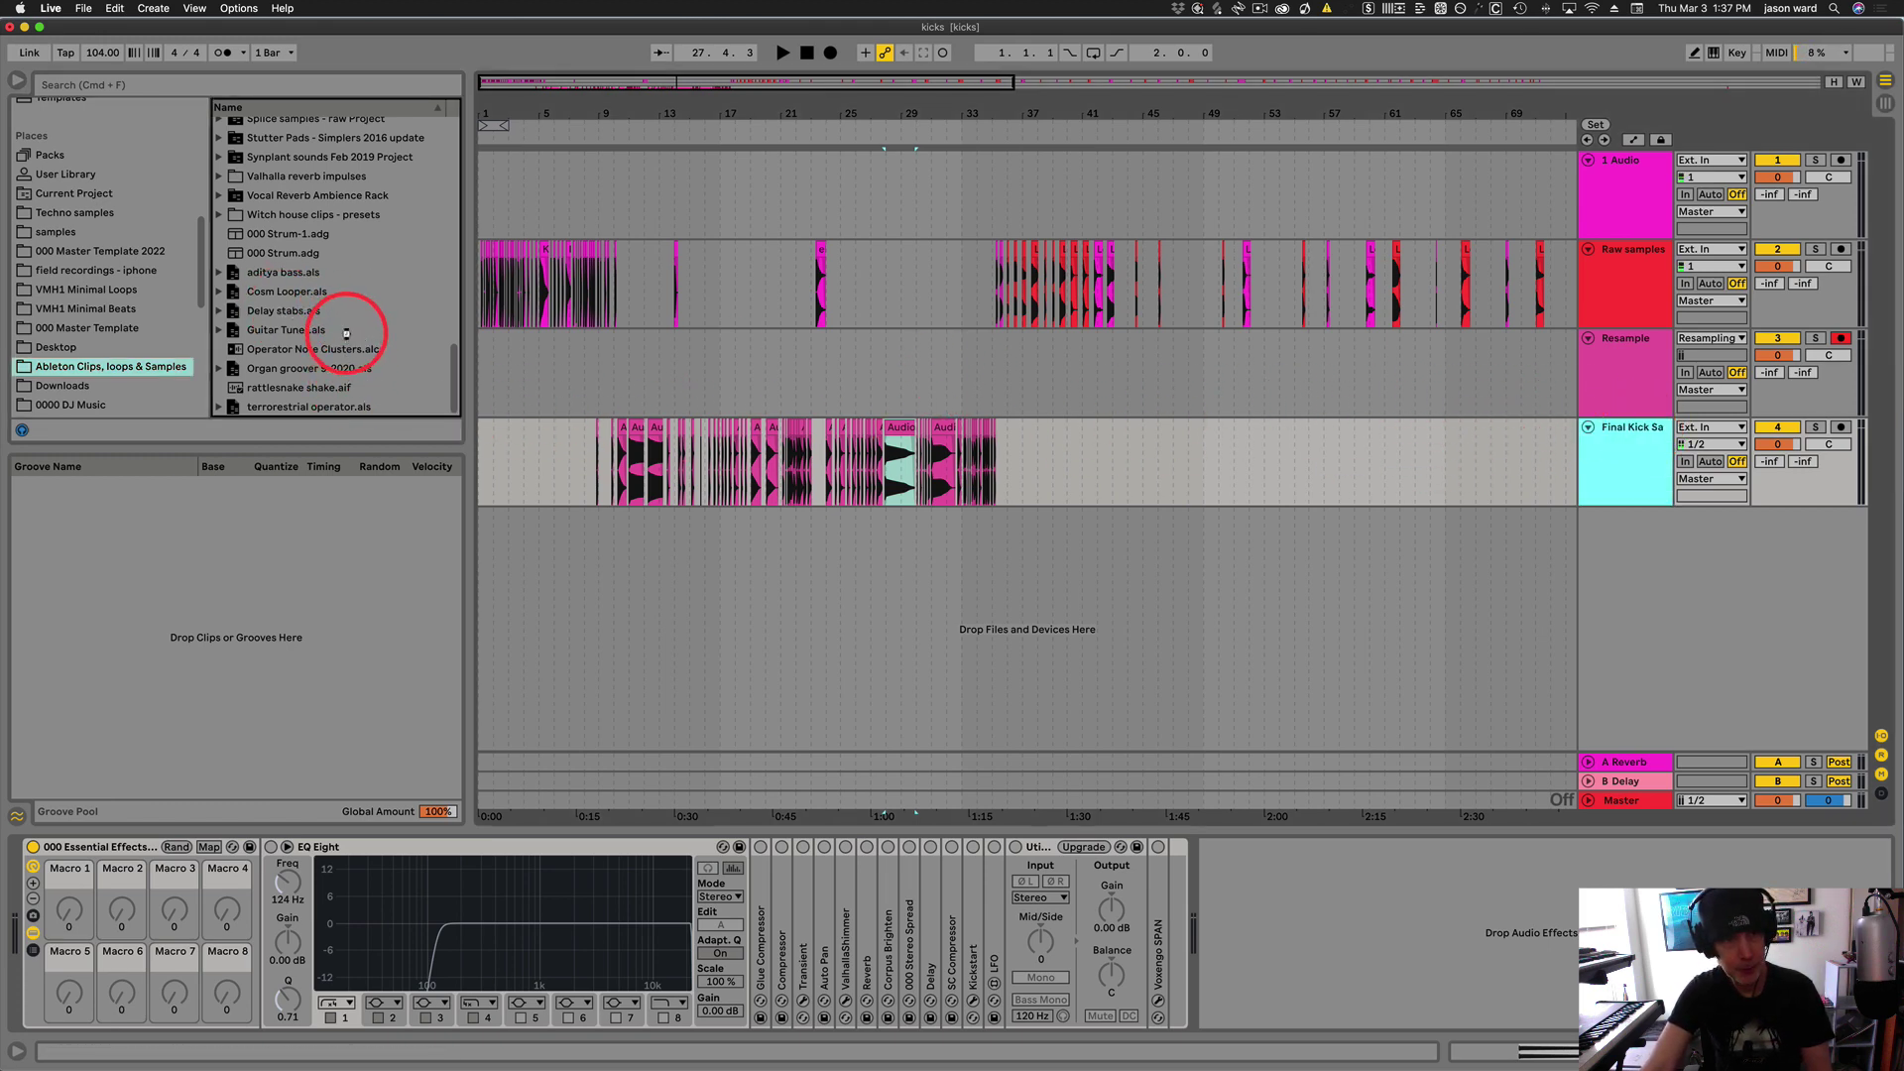
pyautogui.moveTo(347, 332); pyautogui.dragTo(348, 318)
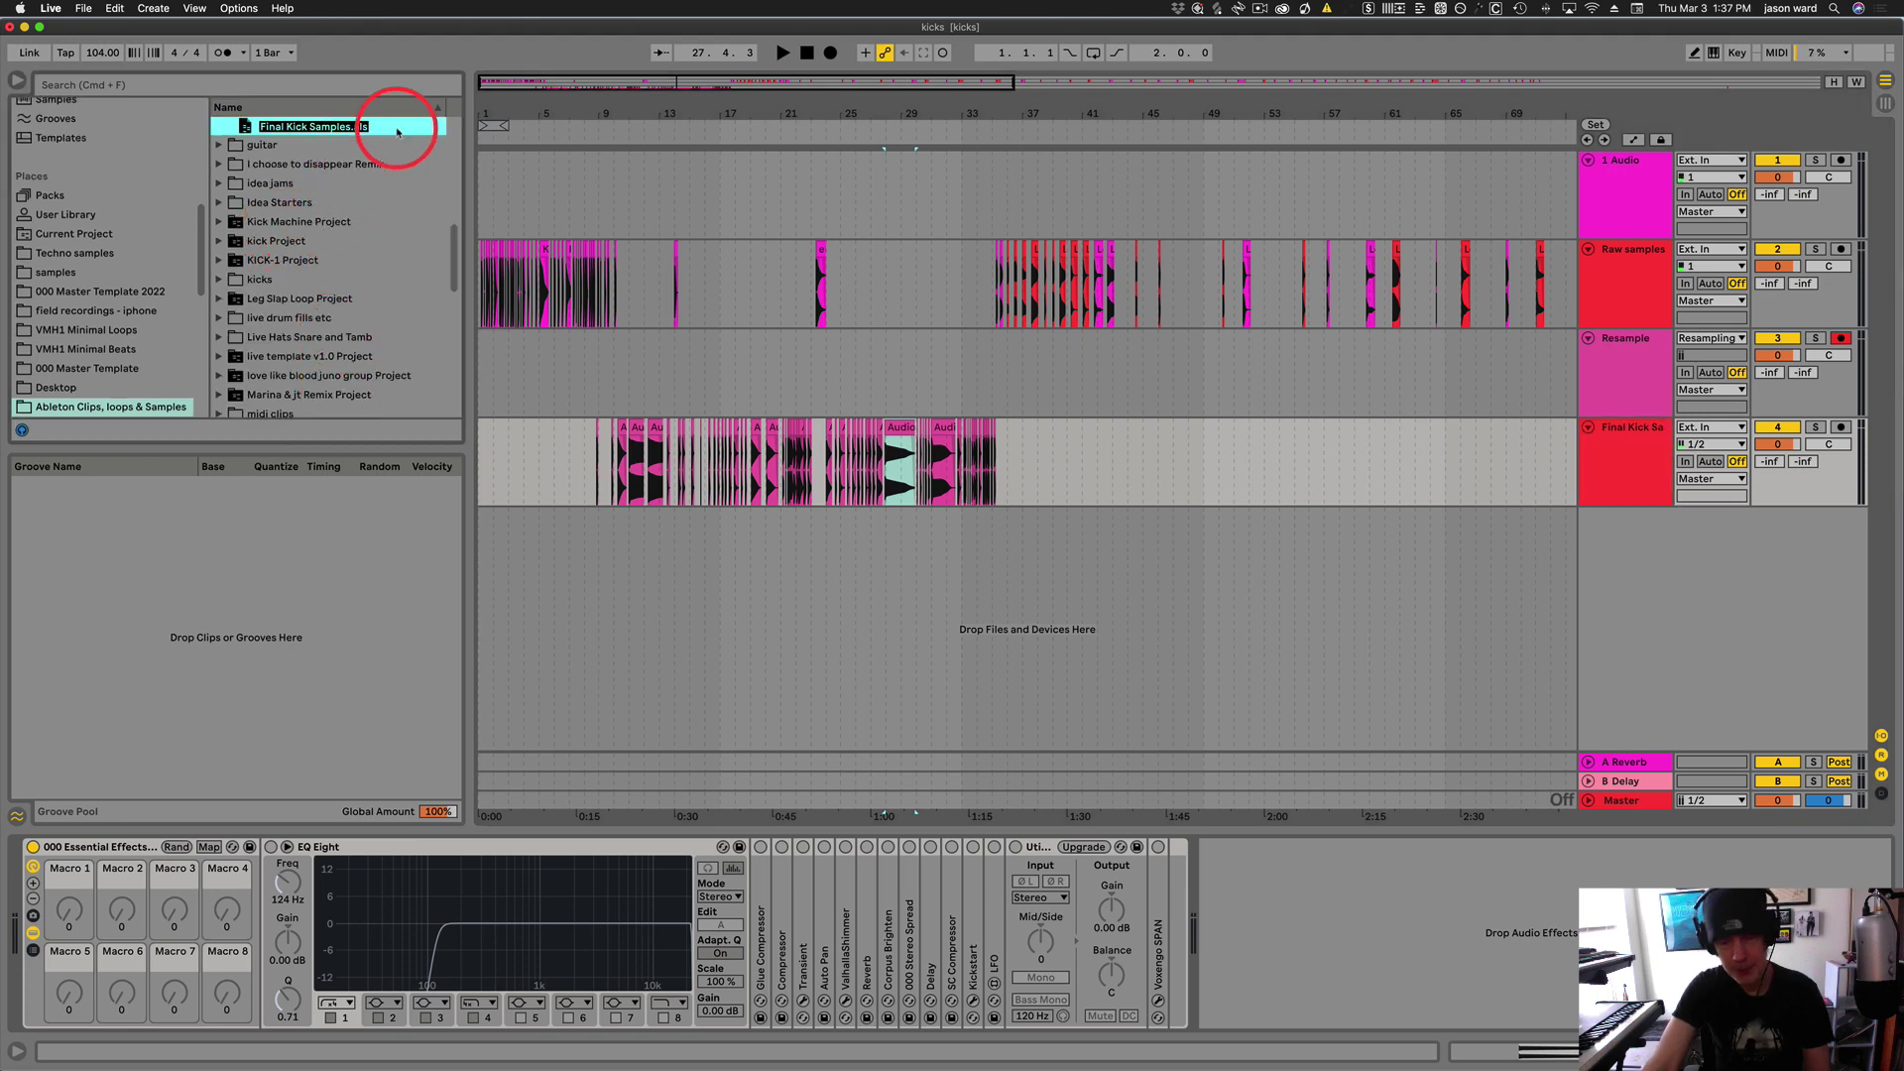
pyautogui.press('Return')
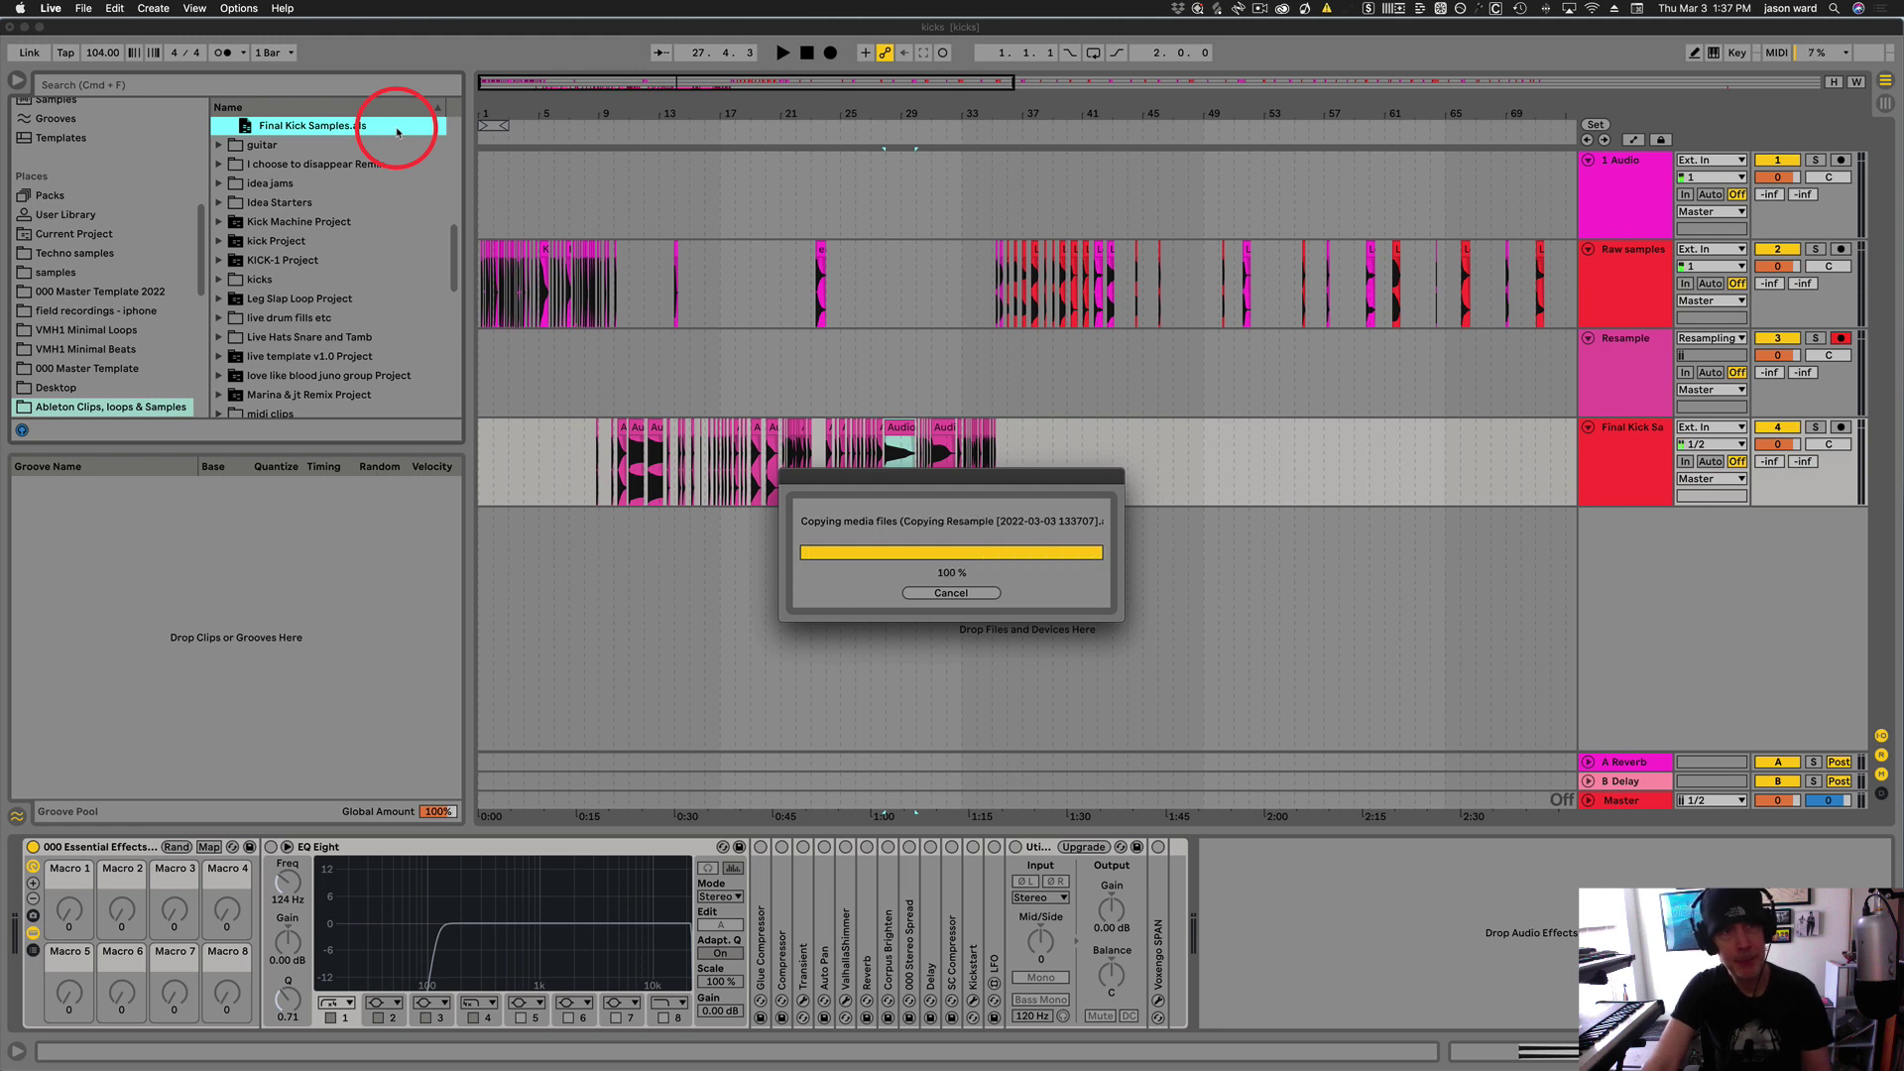
# Locate the Final Kick Samples Project in the browser and expand its Samples, Processed and Crop folders
pyautogui.rightClick(397, 127)
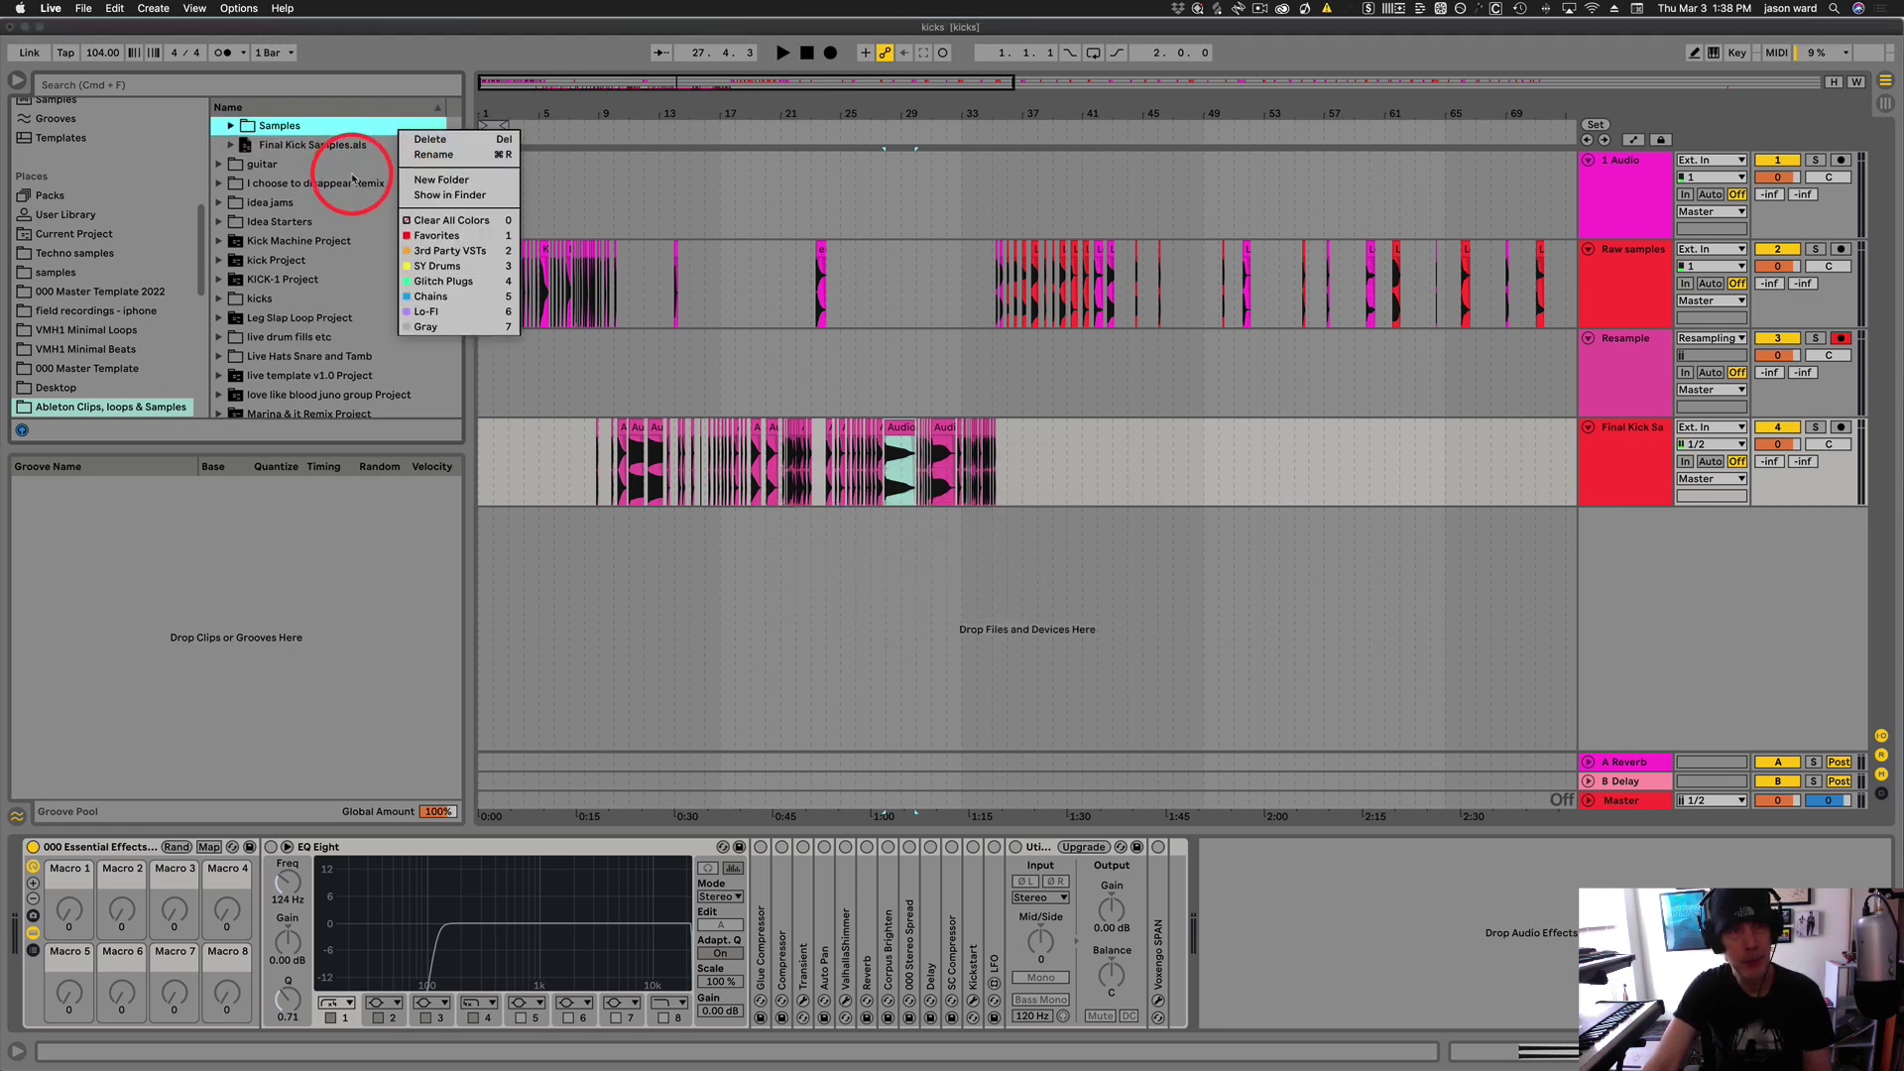
pyautogui.click(324, 157)
pyautogui.scroll(4, 369, 180)
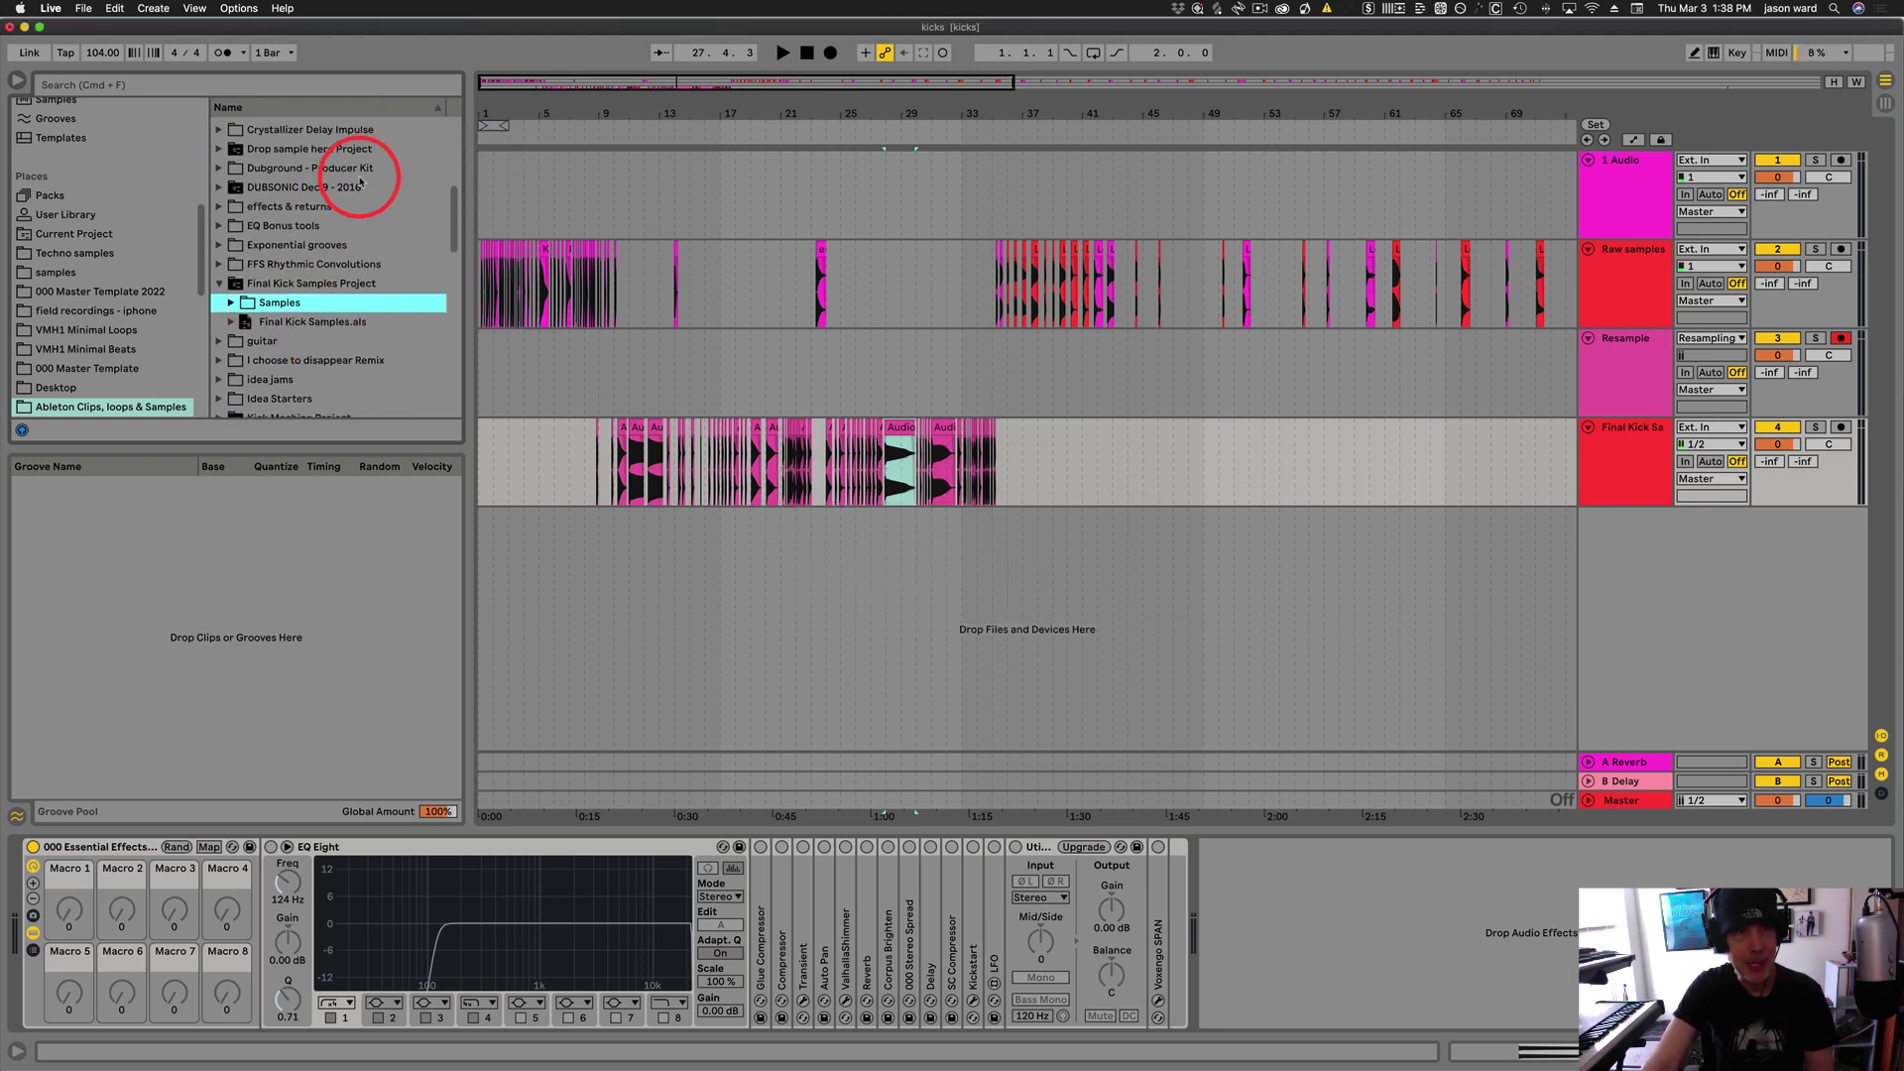
pyautogui.scroll(-1, 370, 179)
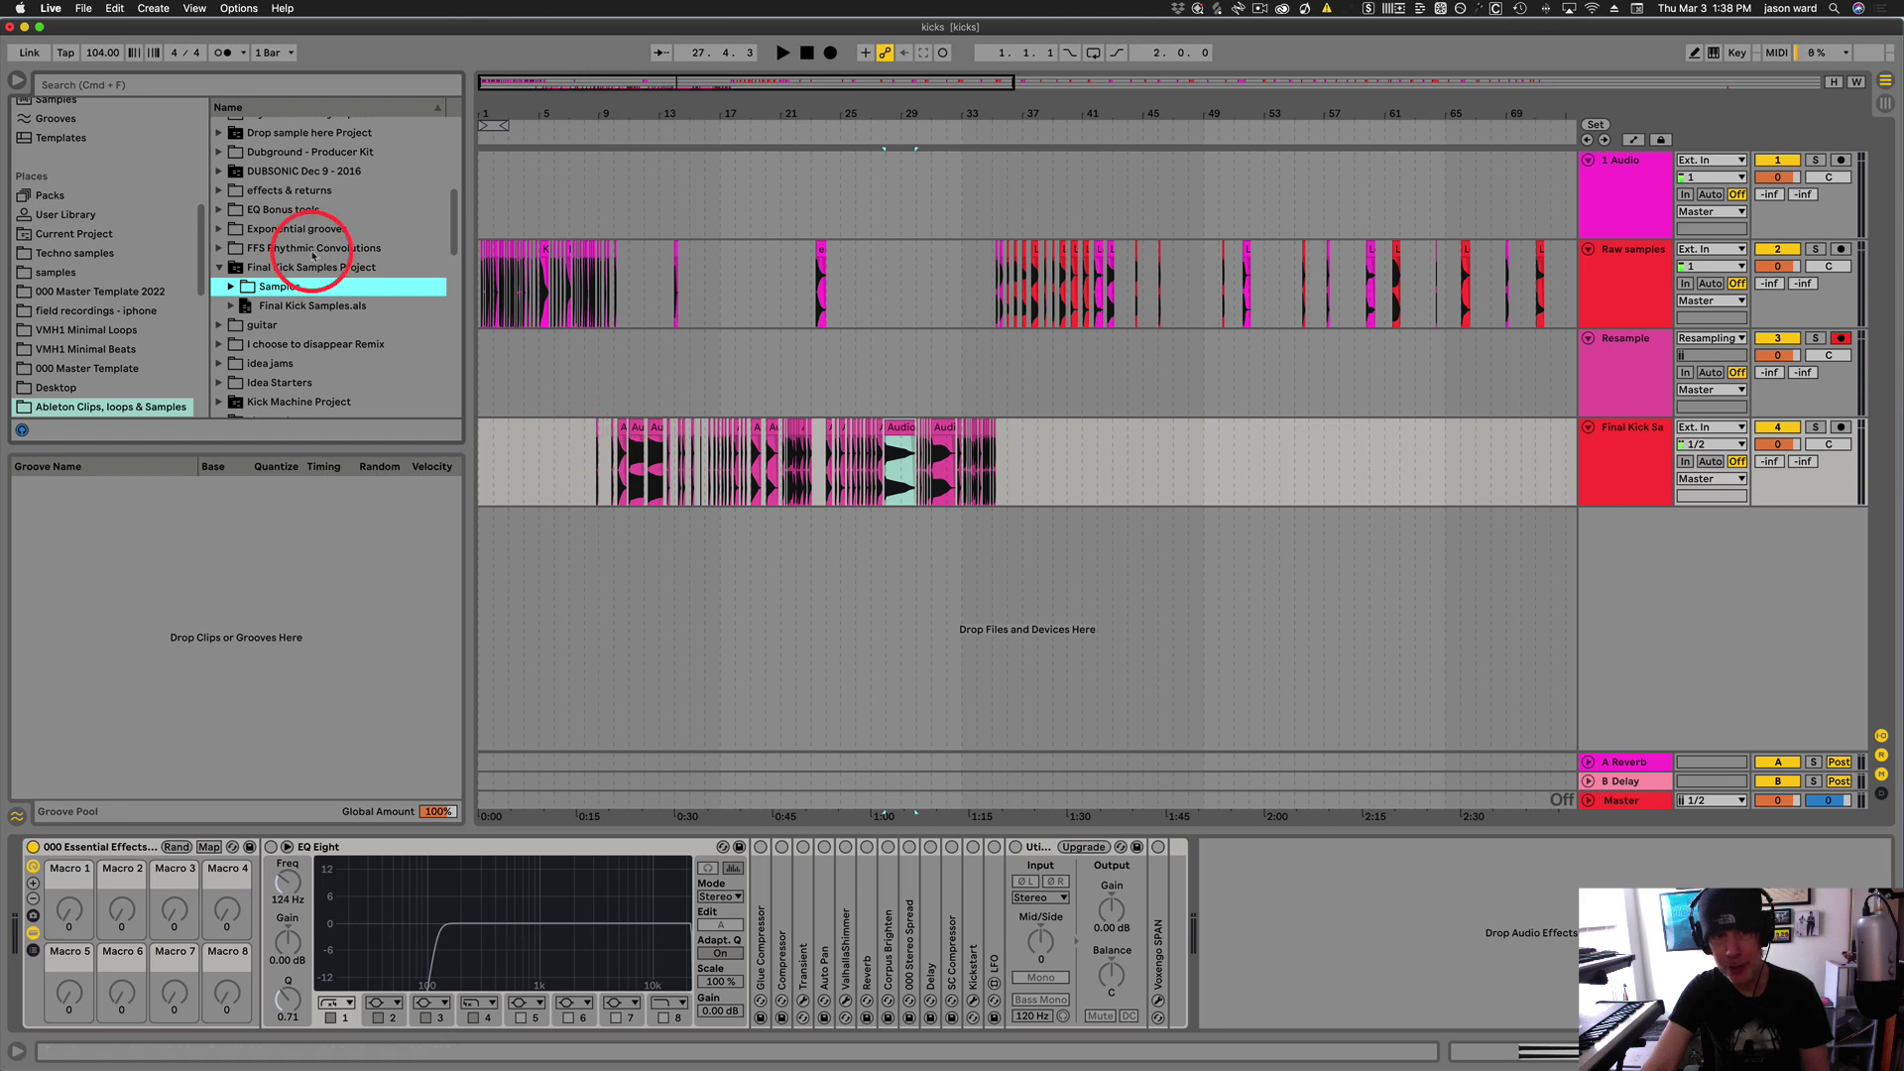
pyautogui.click(231, 287)
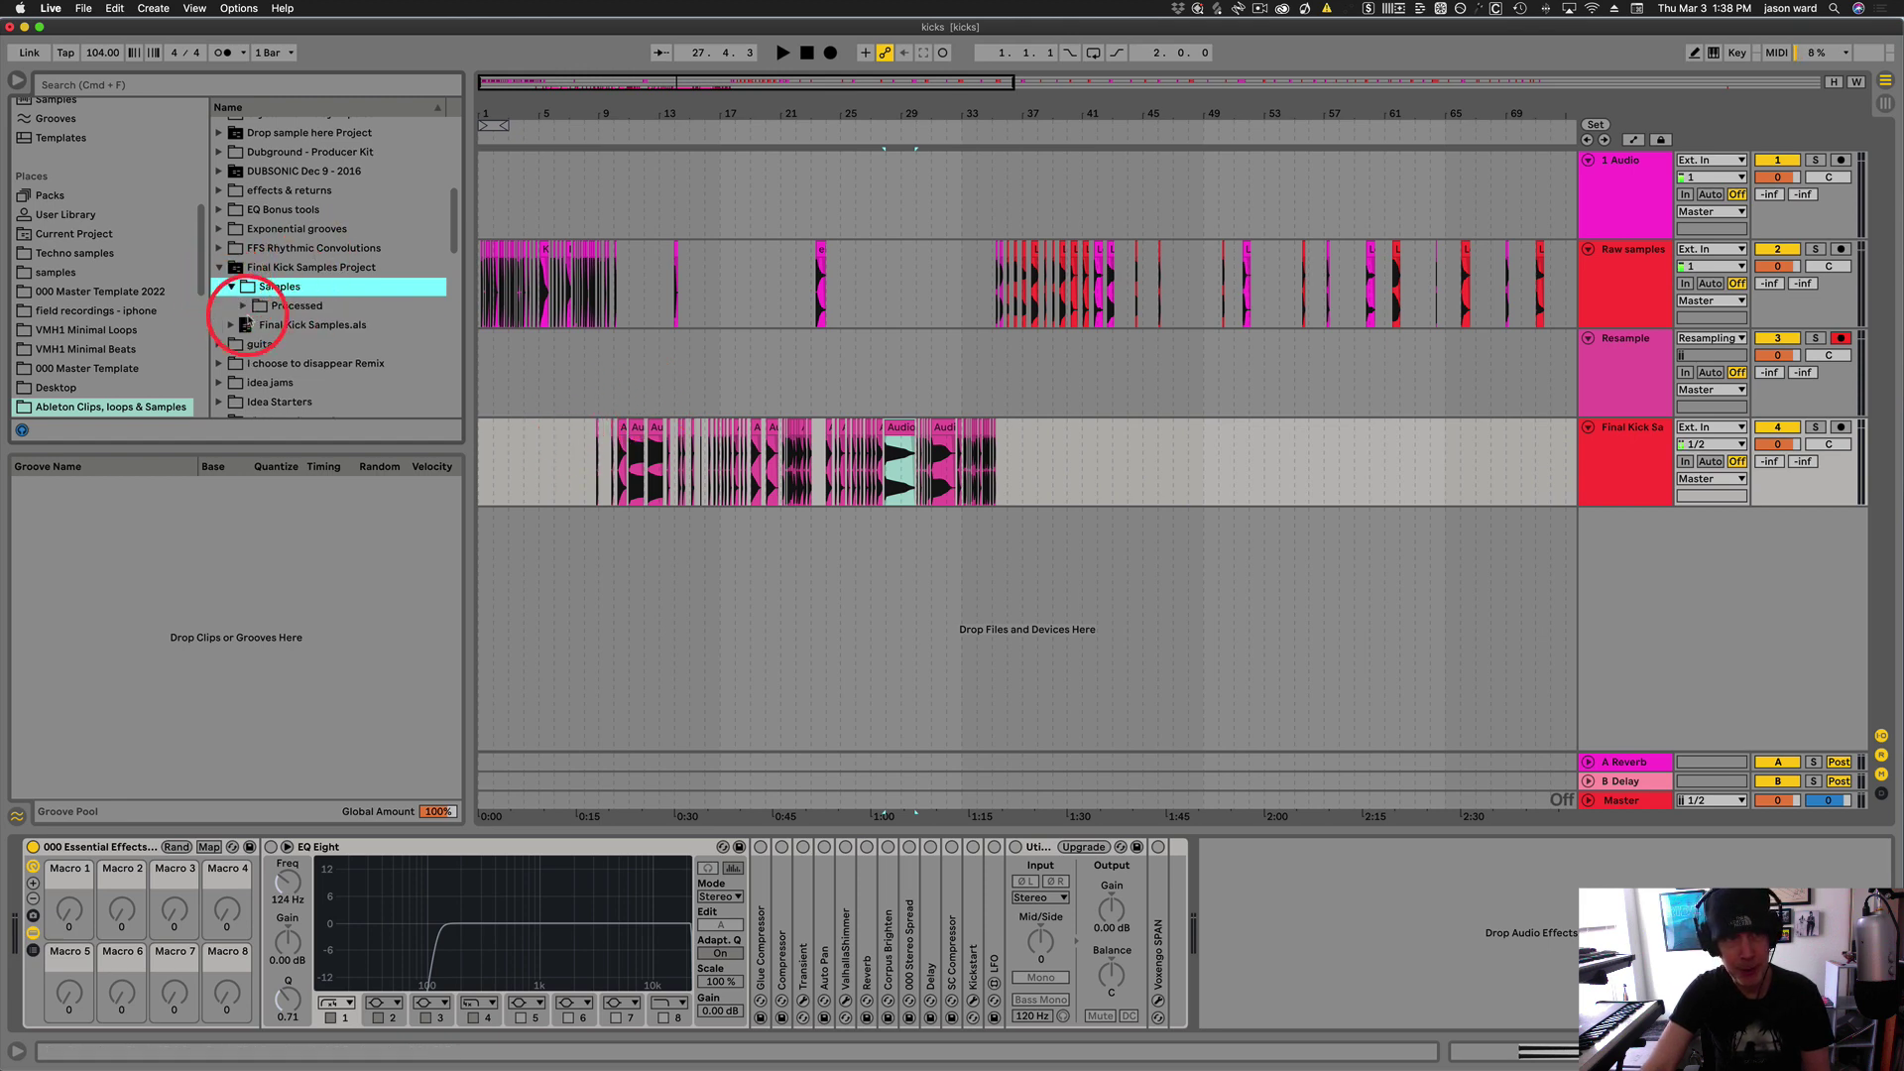
pyautogui.click(244, 307)
pyautogui.click(256, 325)
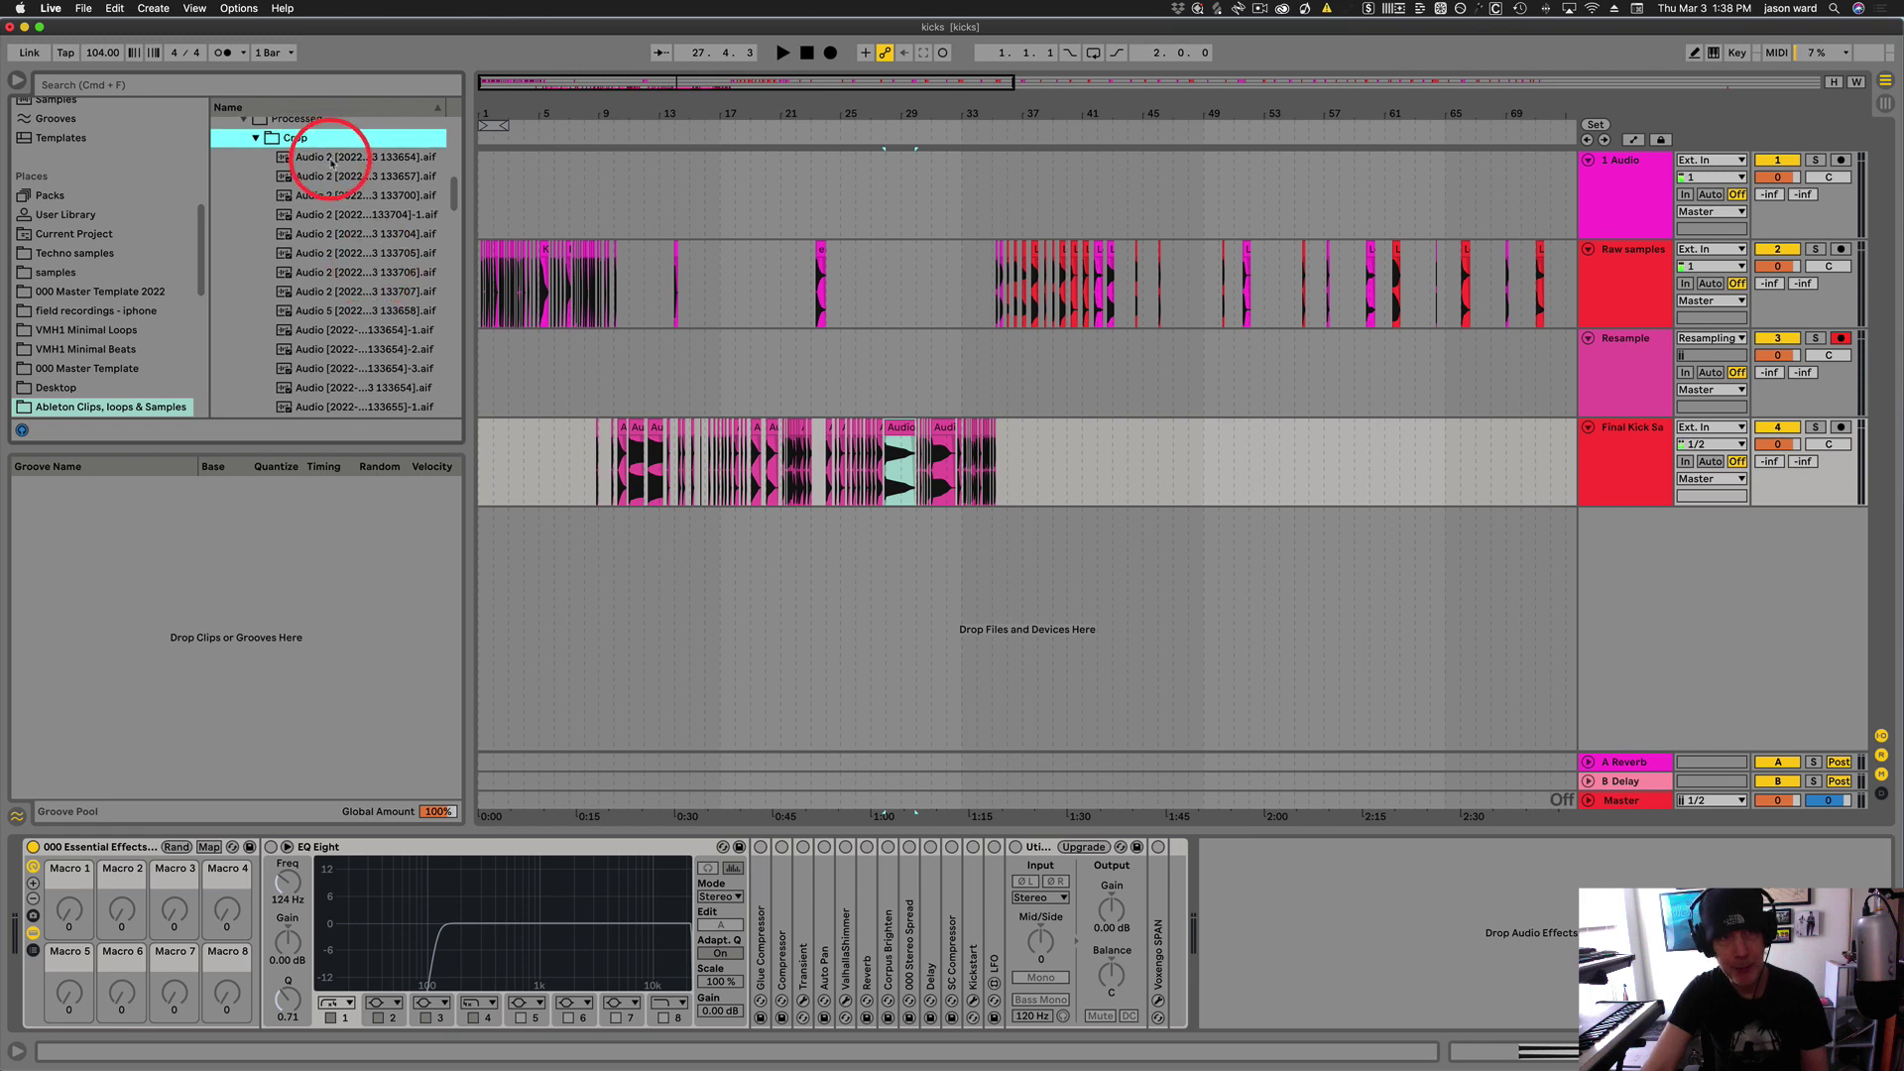
# Preview several of the cropped Audio 2 kick samples in the Crop folder
pyautogui.click(331, 158)
pyautogui.click(330, 176)
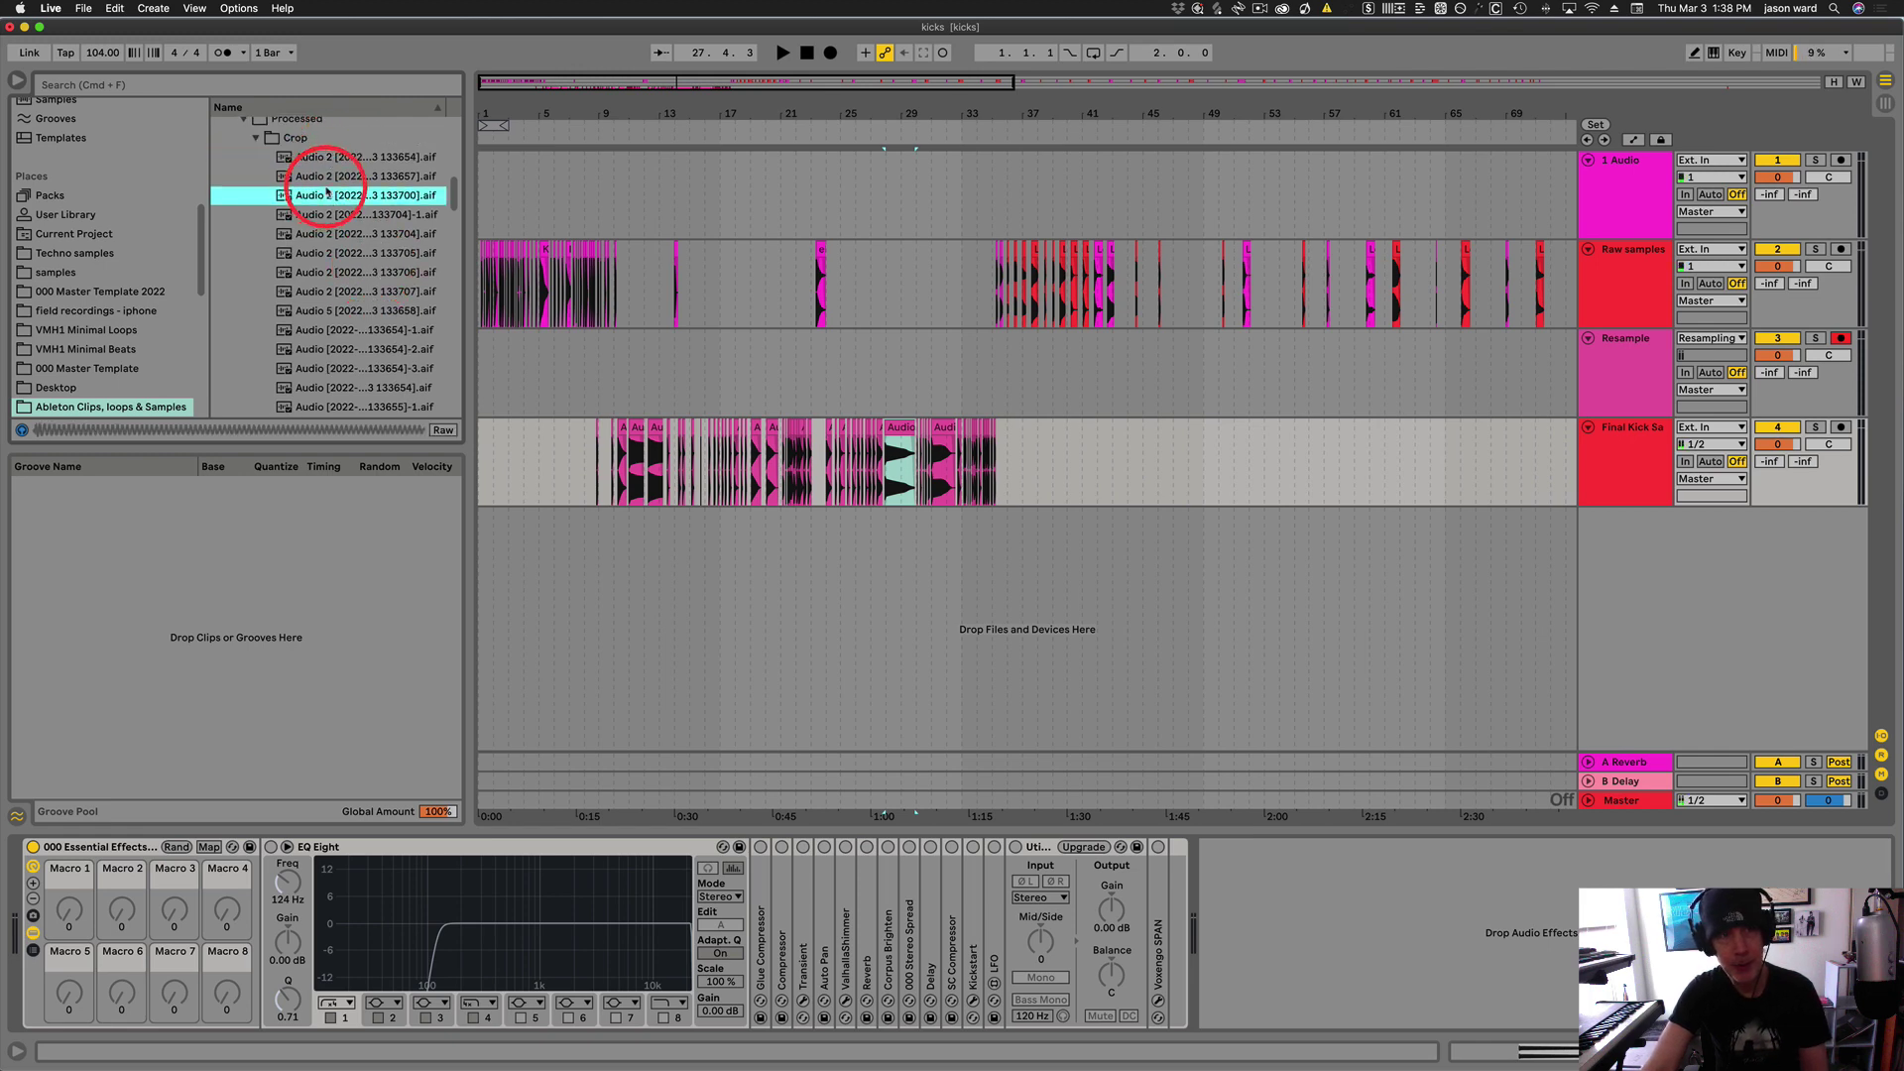
pyautogui.click(322, 195)
pyautogui.click(323, 214)
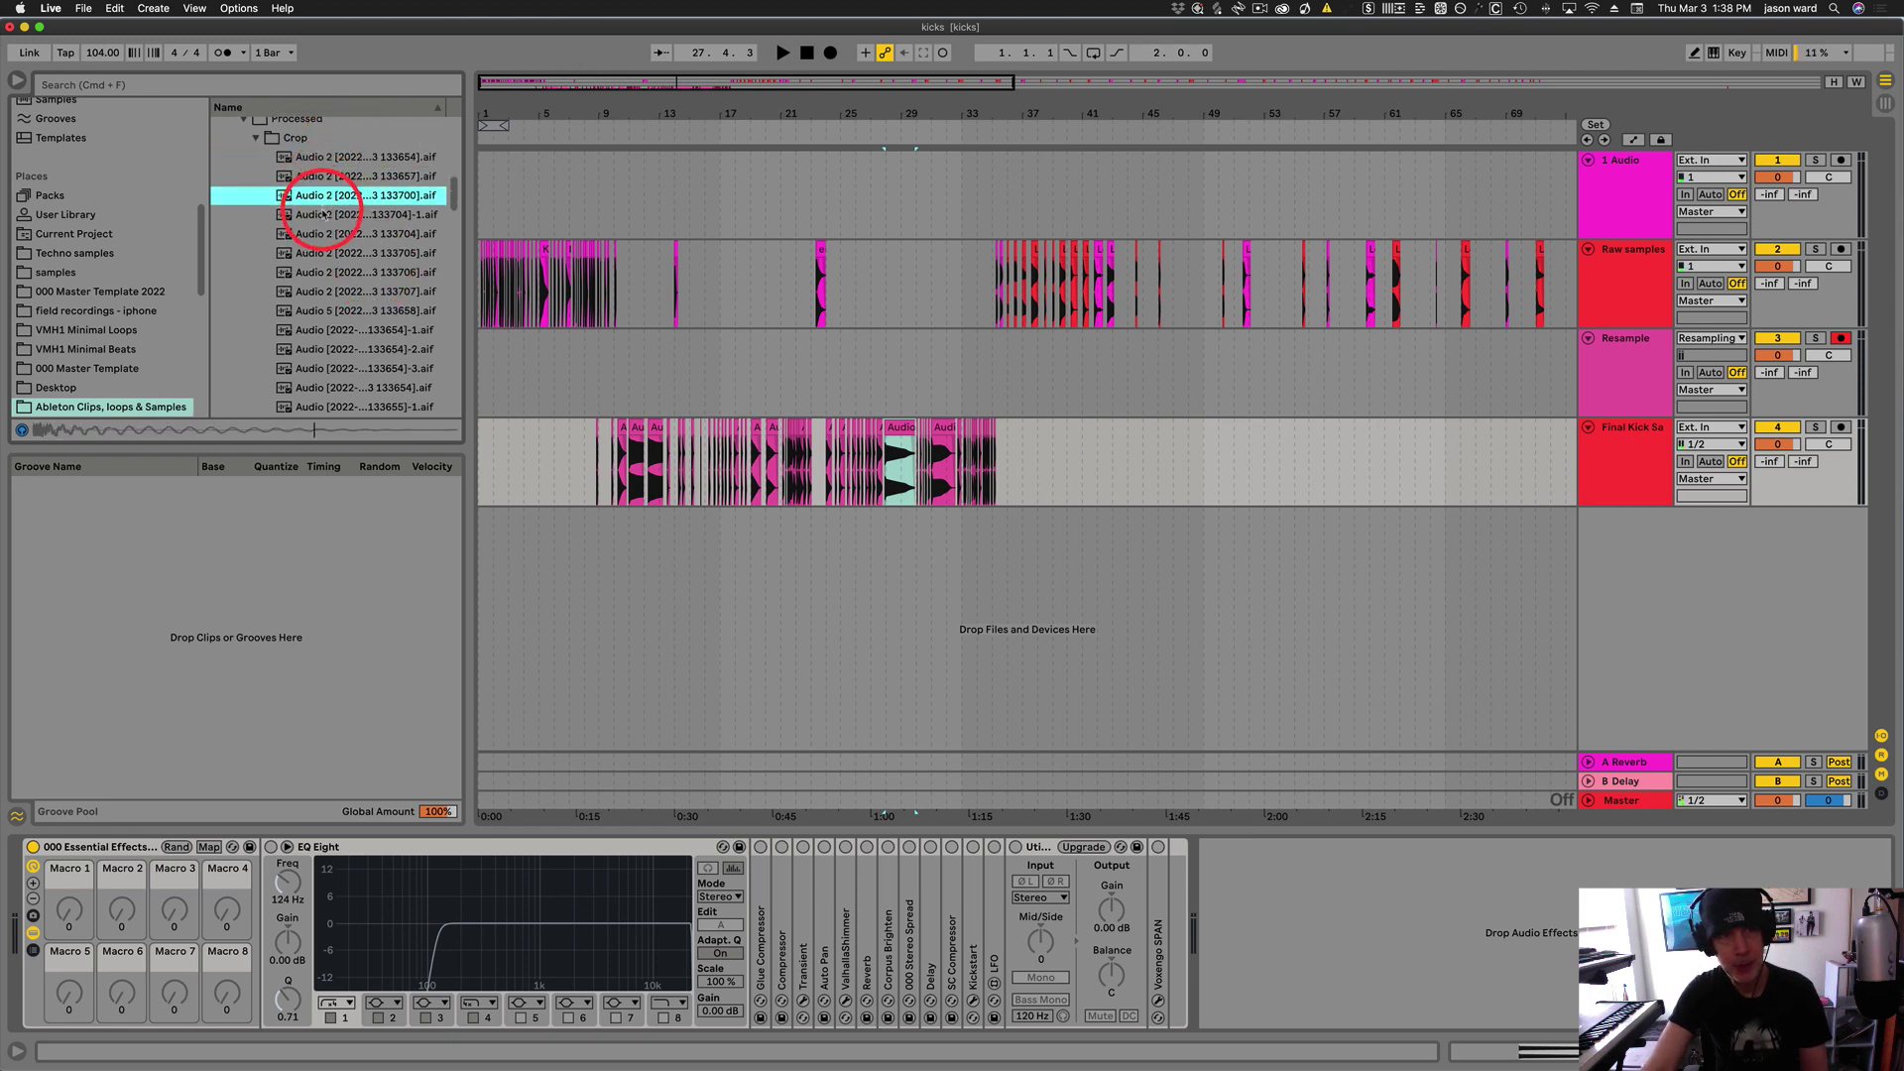
pyautogui.click(322, 233)
pyautogui.press('space')
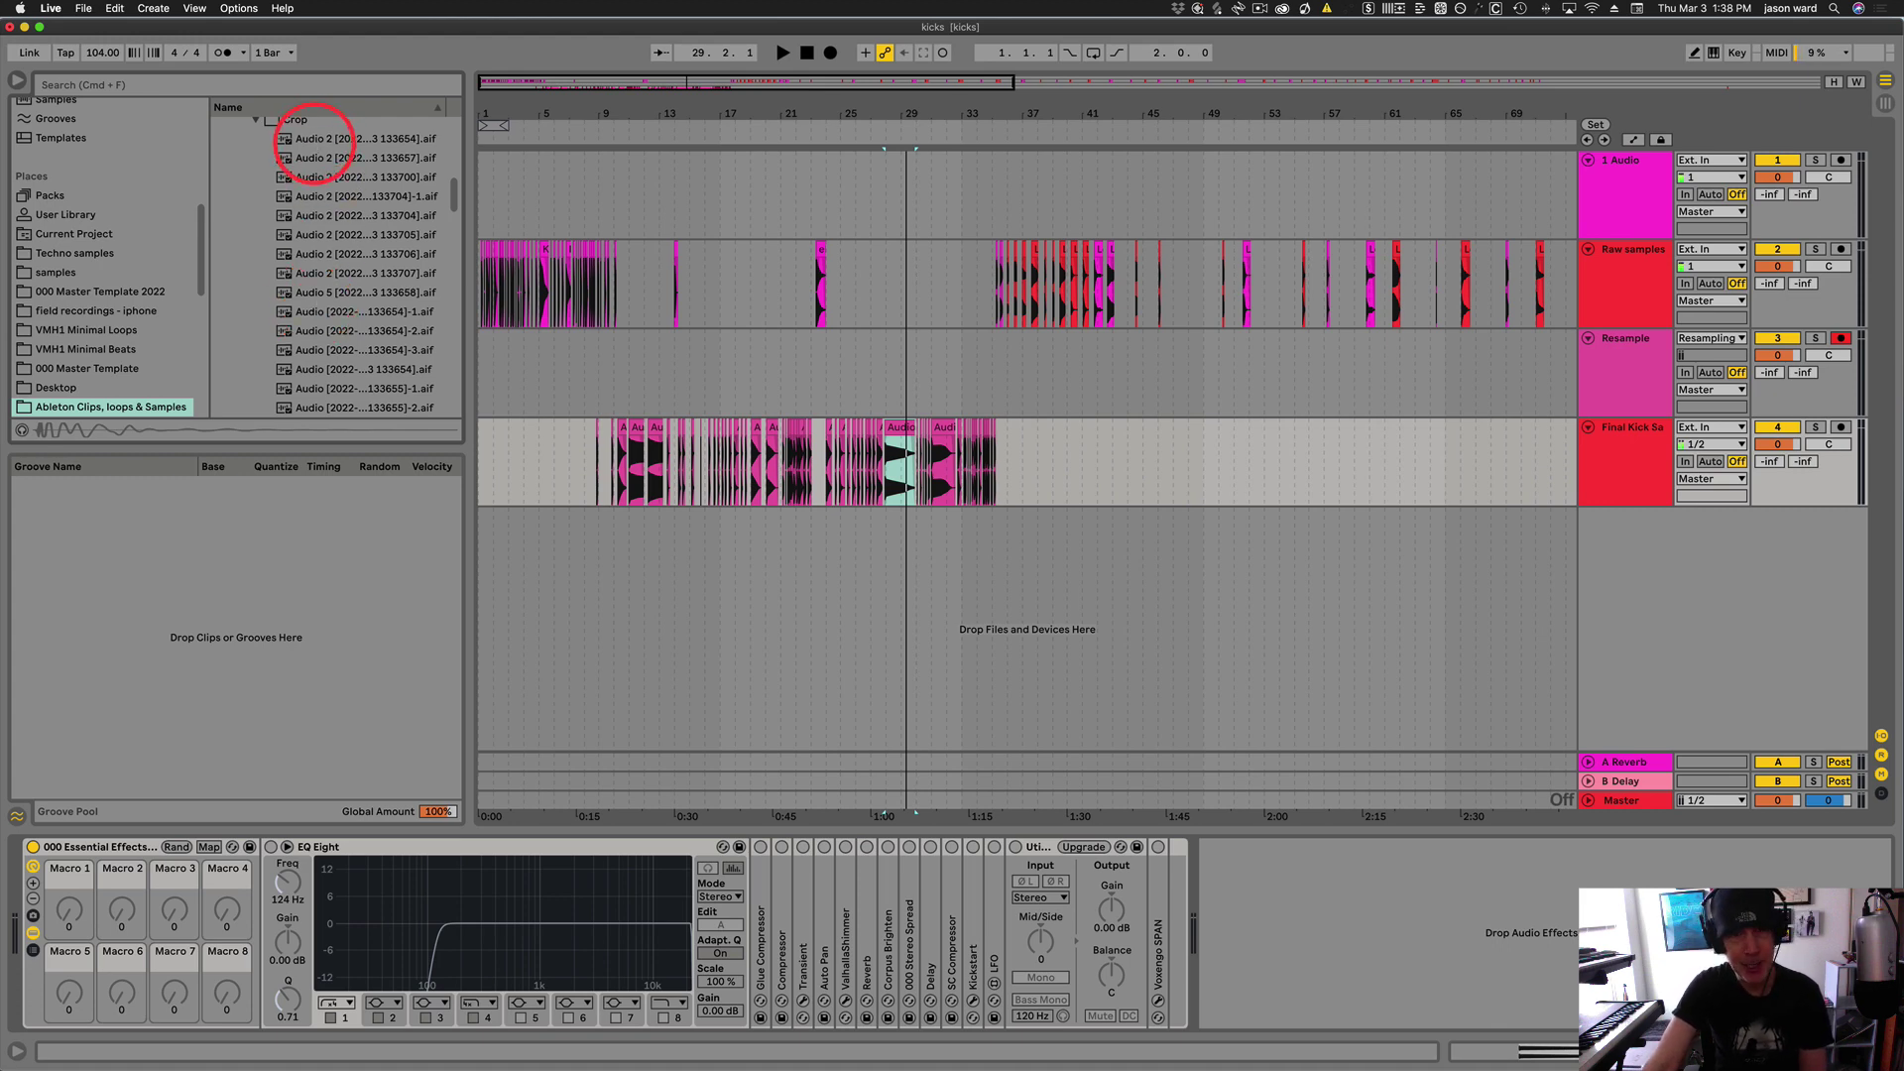
# Collapse the Crop, Processed and Samples folders of the Final Kick Samples Project
pyautogui.scroll(5, 319, 235)
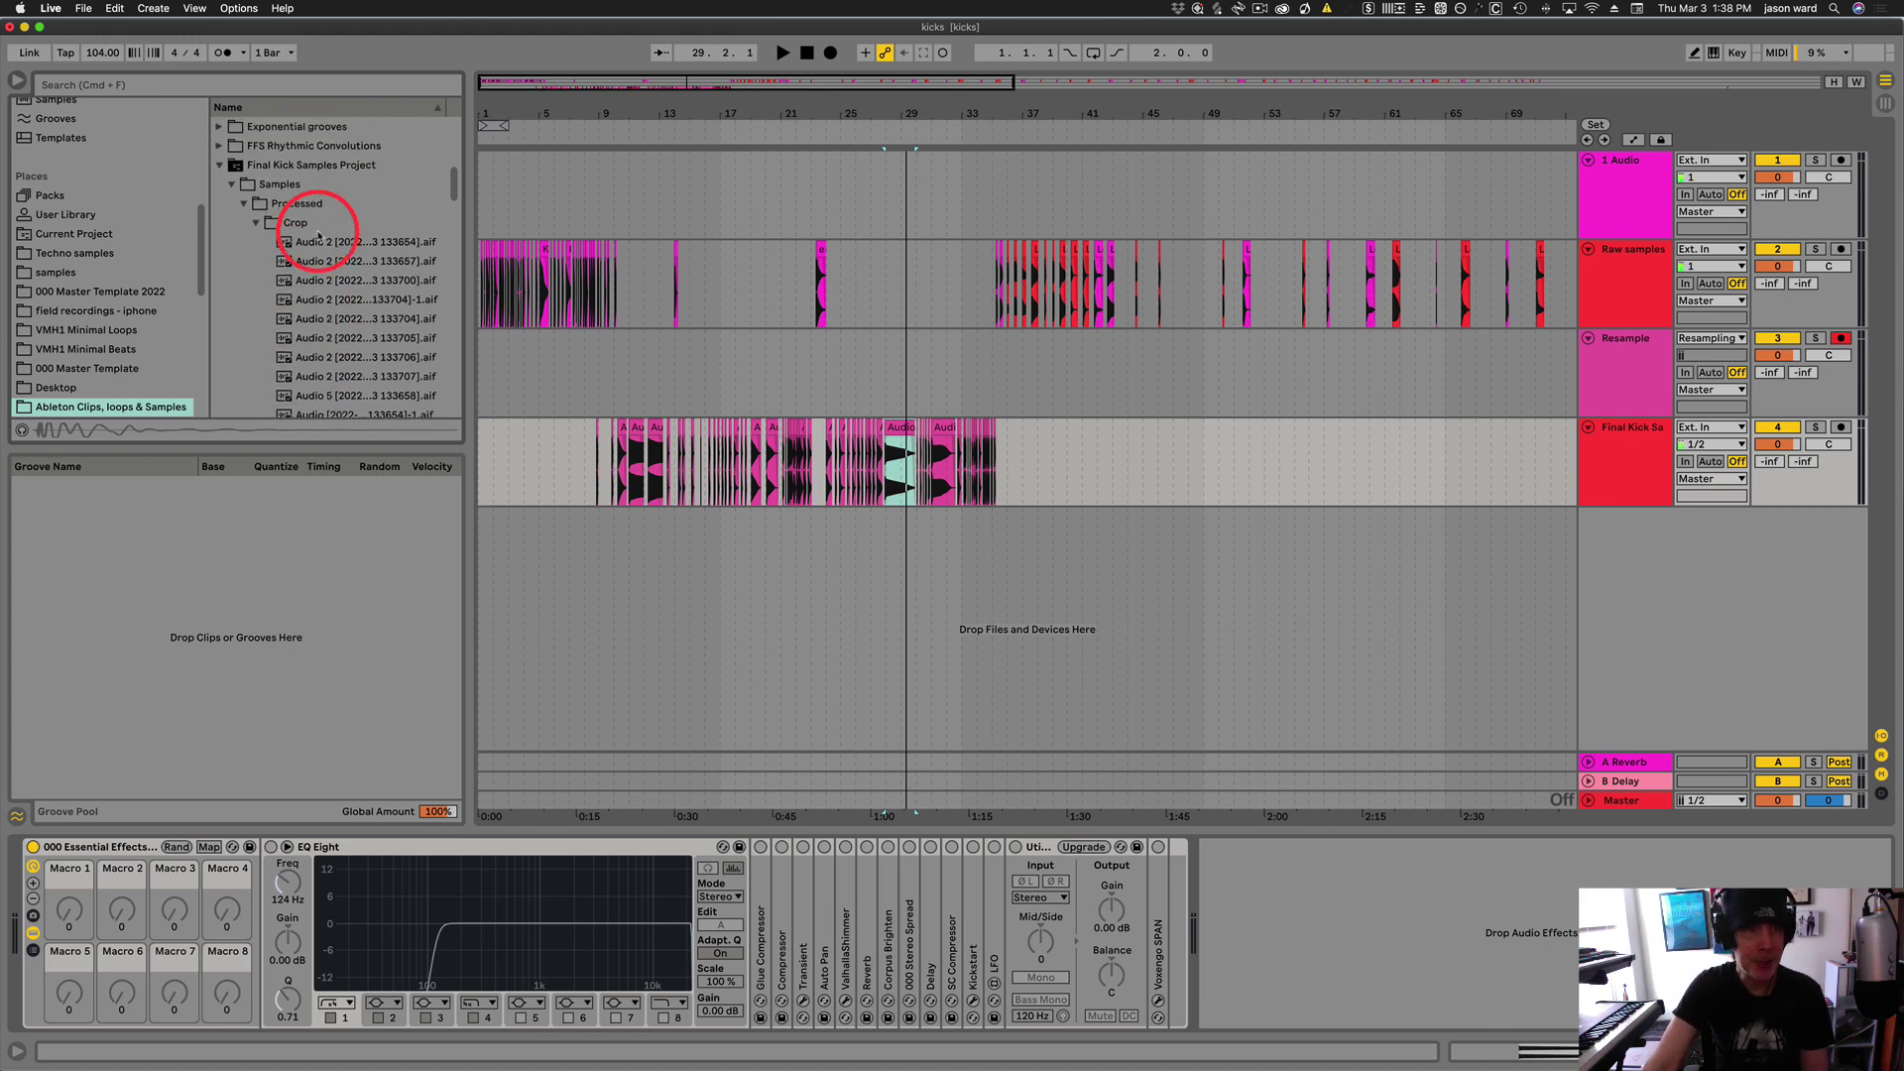
pyautogui.click(255, 223)
pyautogui.click(244, 204)
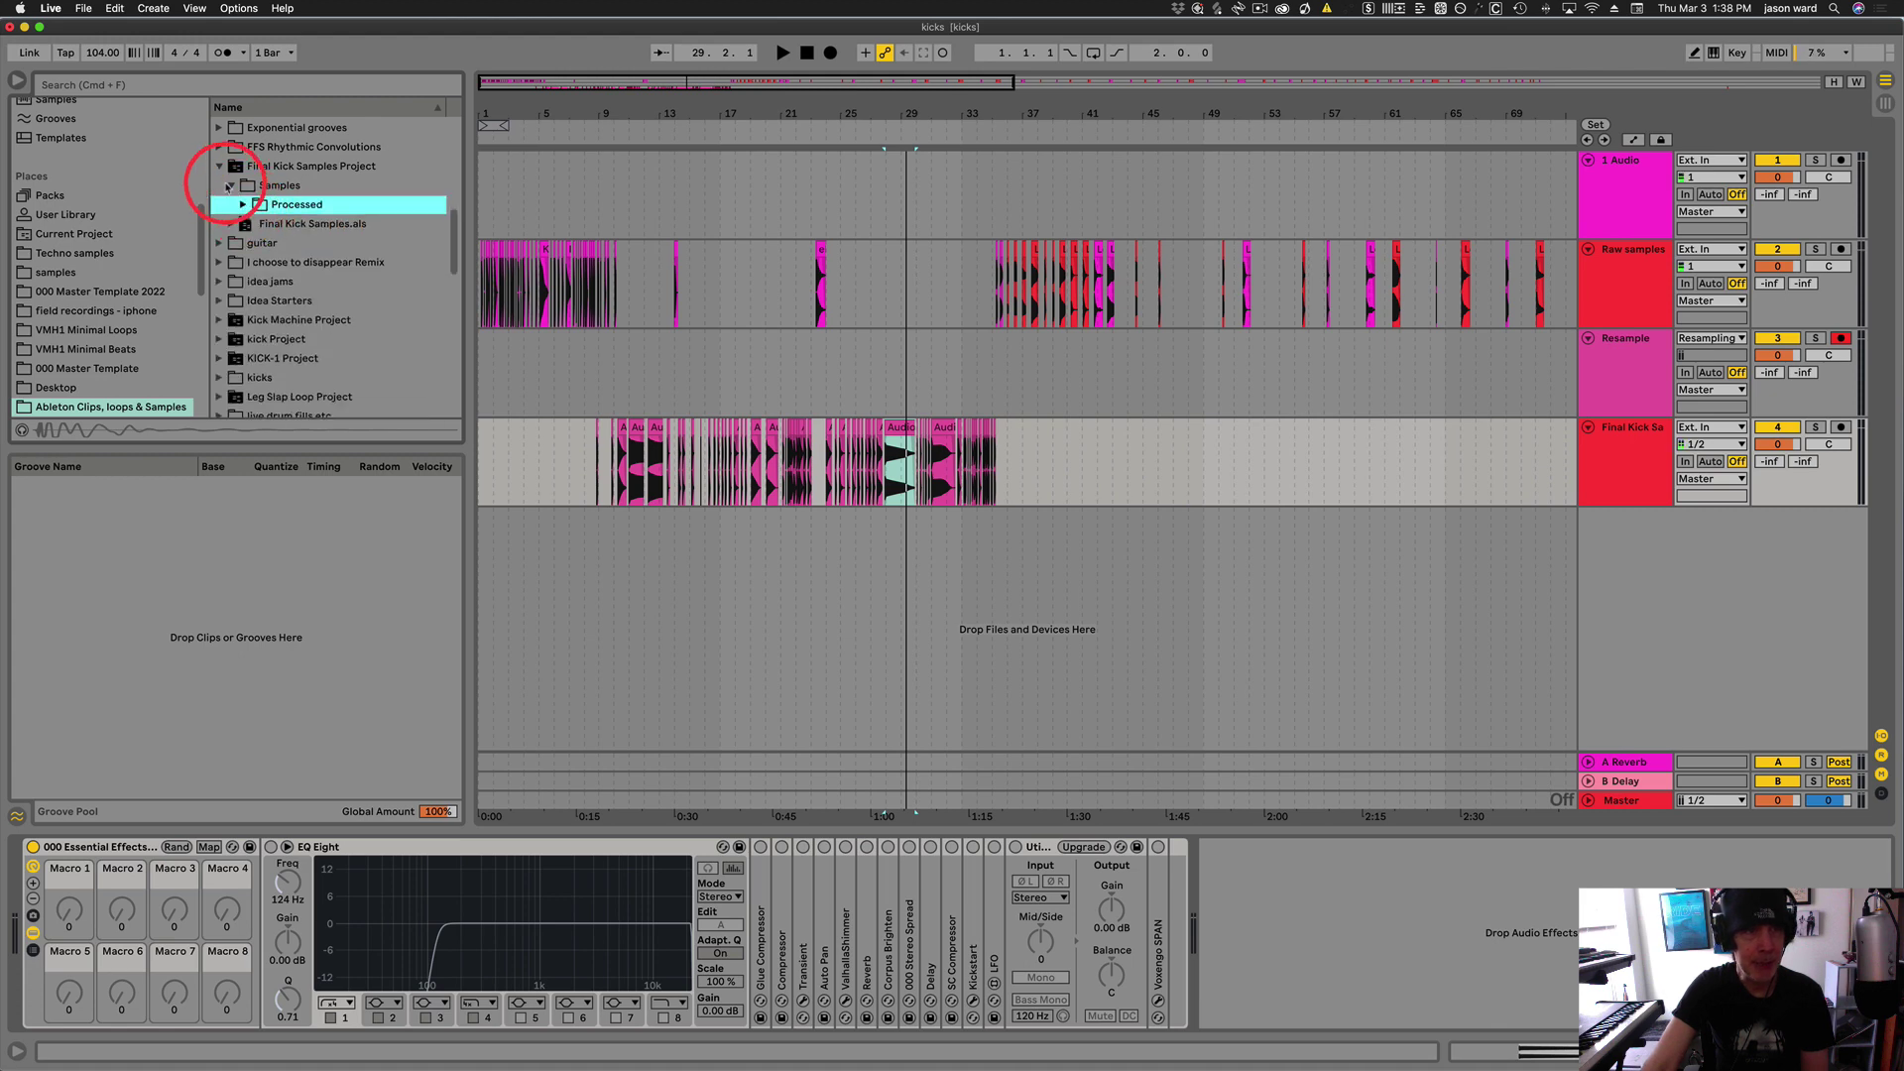
pyautogui.click(232, 186)
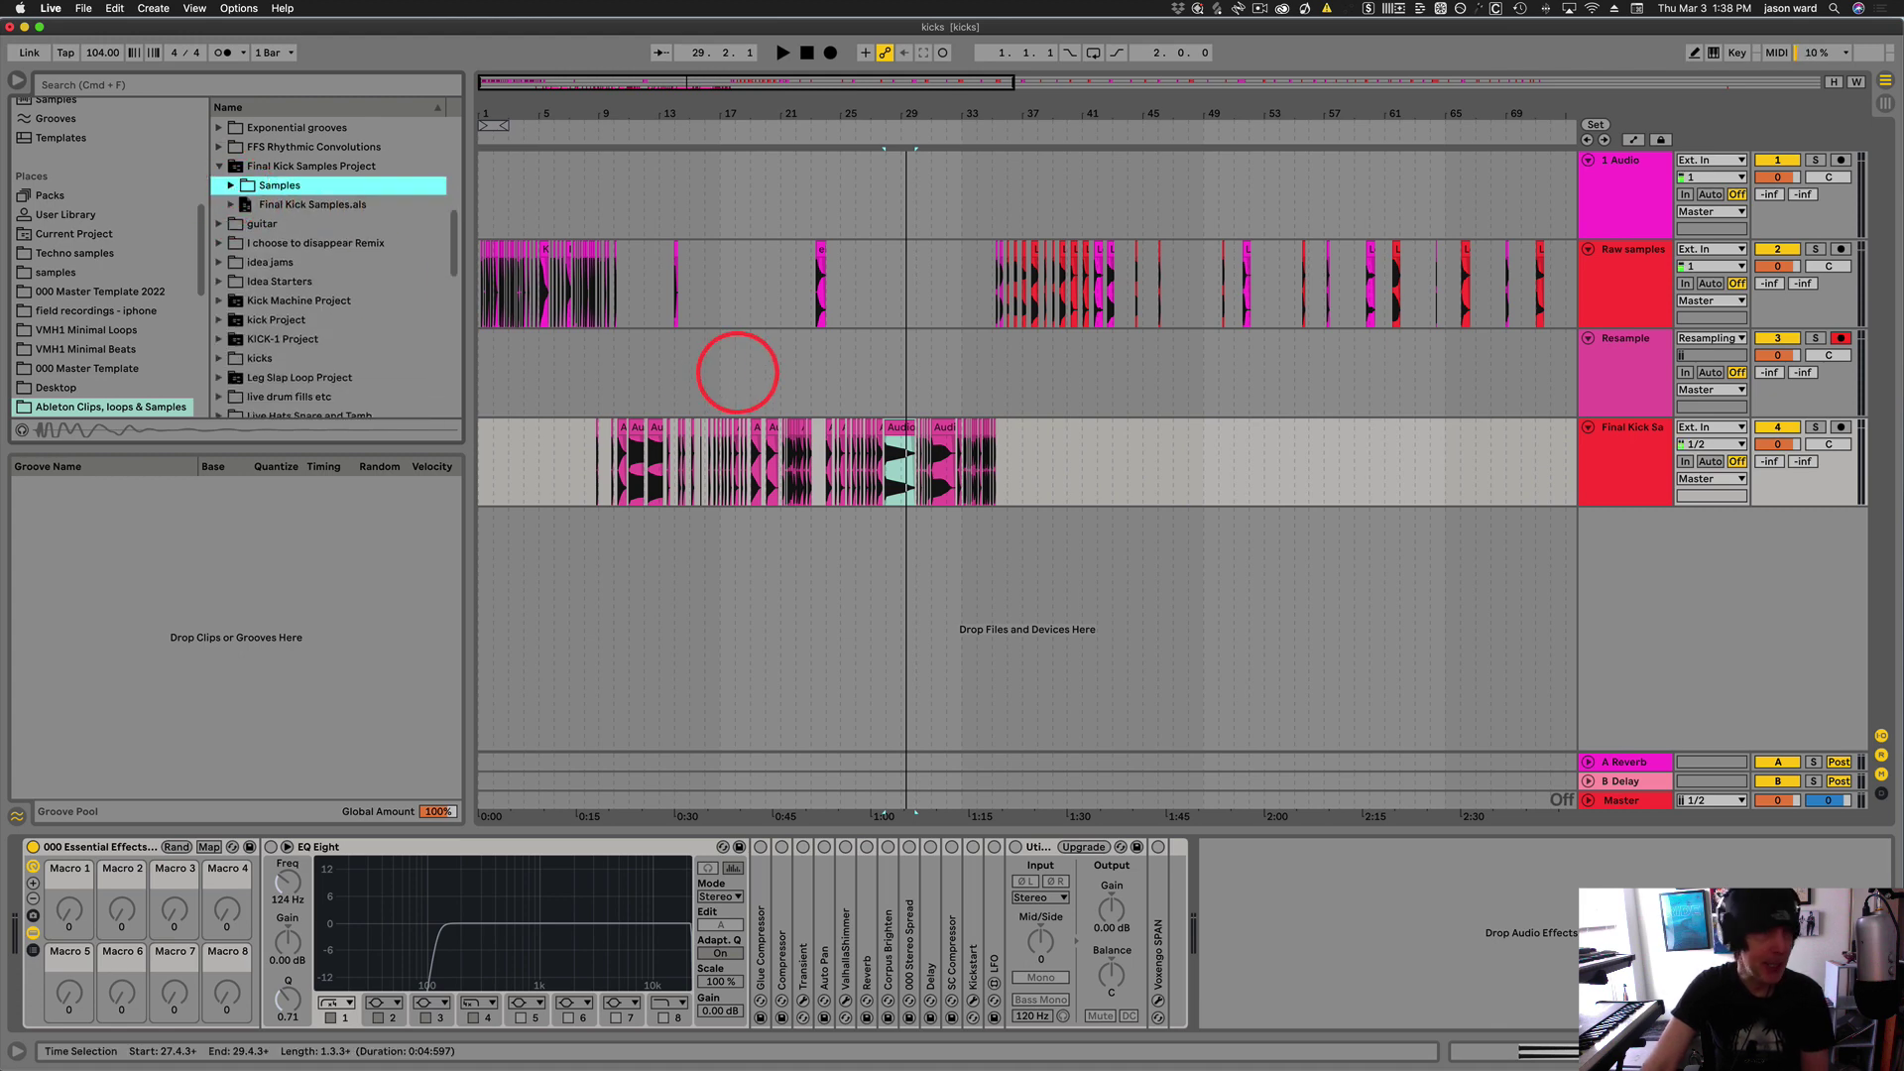